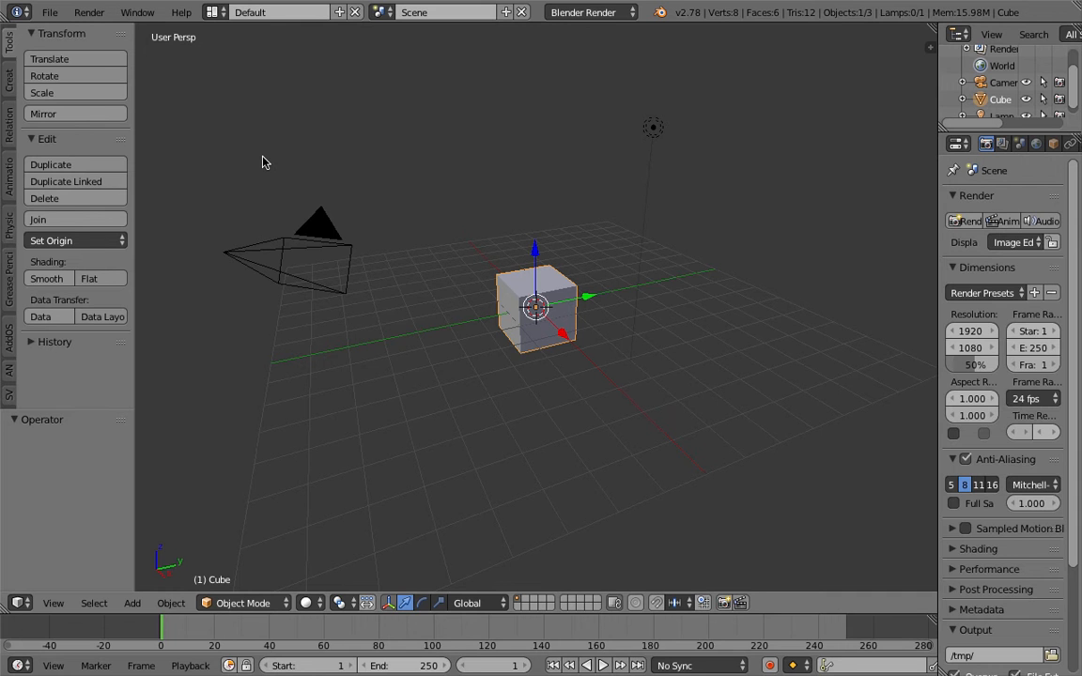
Move the default cube up and to the left so it sits above the grid
scroll(483, 289, down, 3)
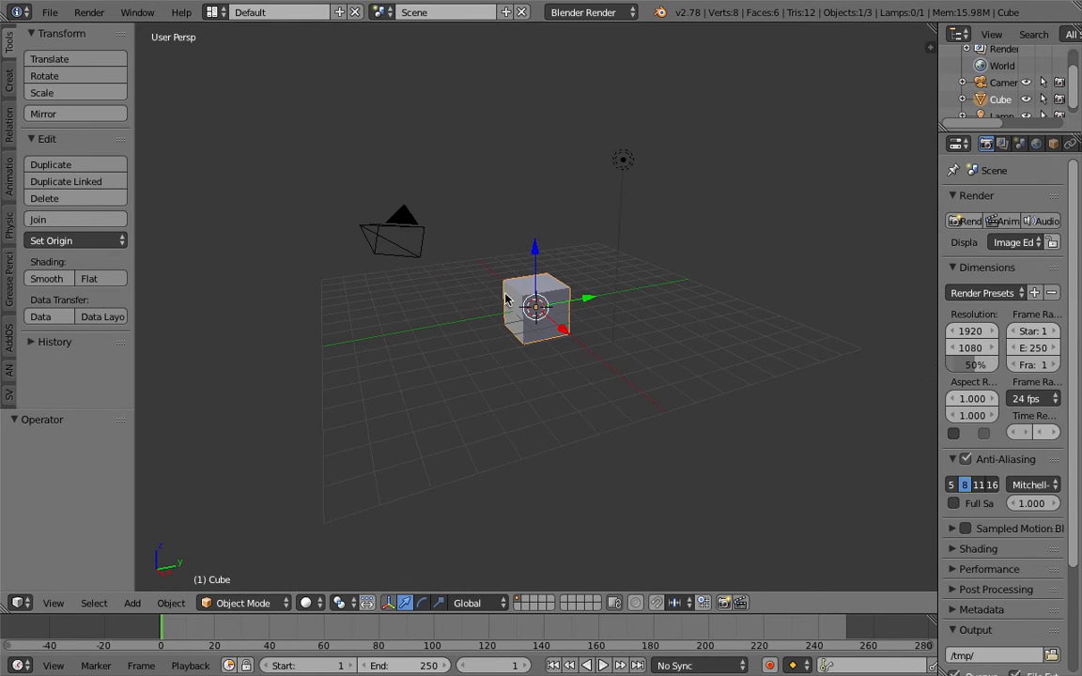
middle_drag(508, 299, 582, 346)
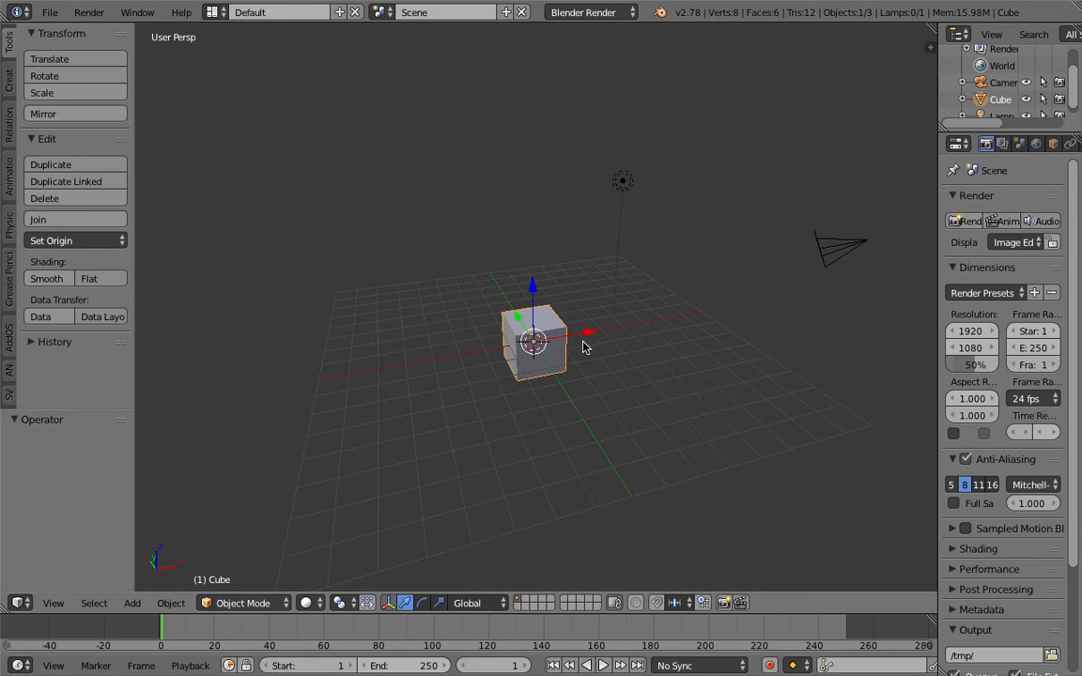
mouse_move(583, 348)
middle_down()
mouse_move(584, 358)
mouse_move(561, 362)
mouse_move(555, 351)
mouse_move(566, 349)
middle_up()
key(g)
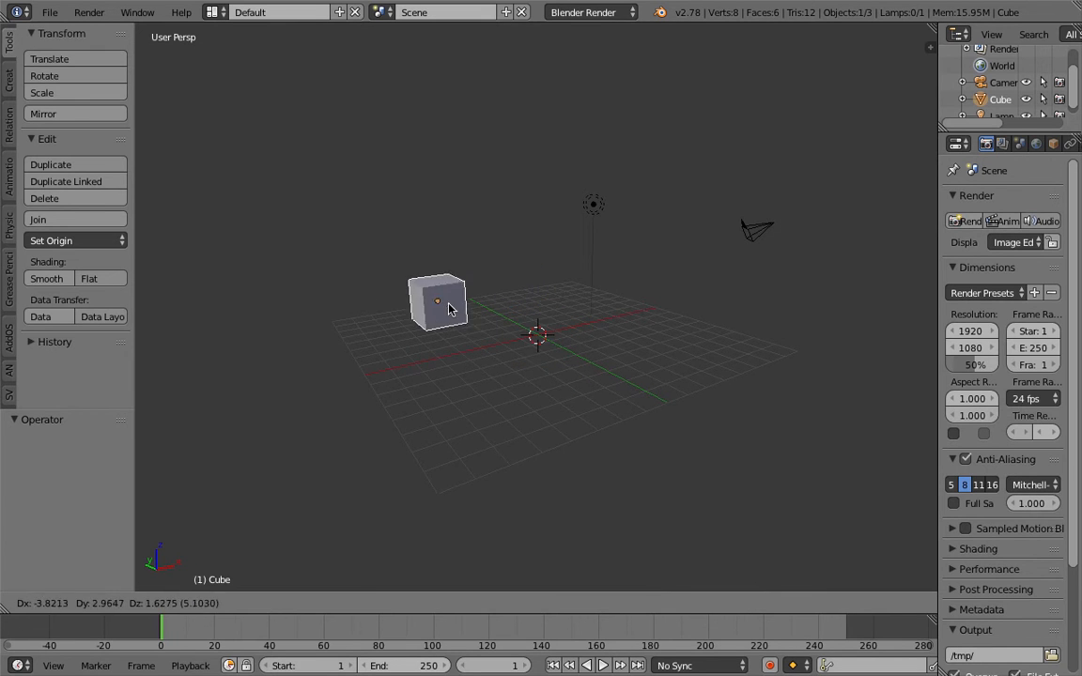
click(378, 267)
middle_drag(384, 270, 437, 339)
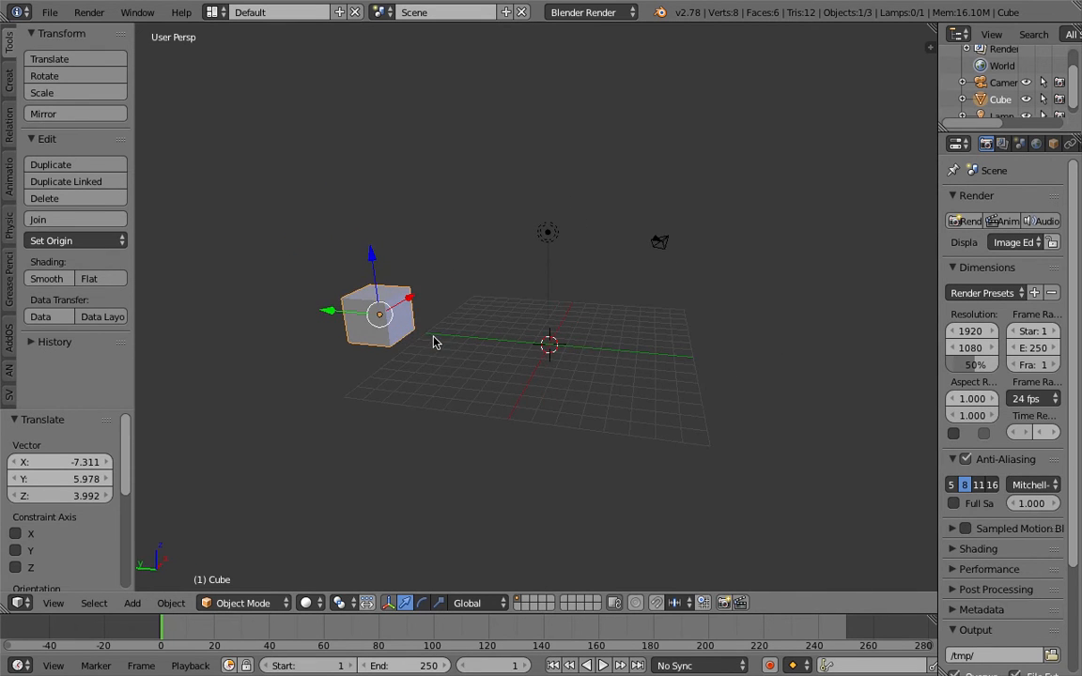
key(g)
click(343, 326)
key(g)
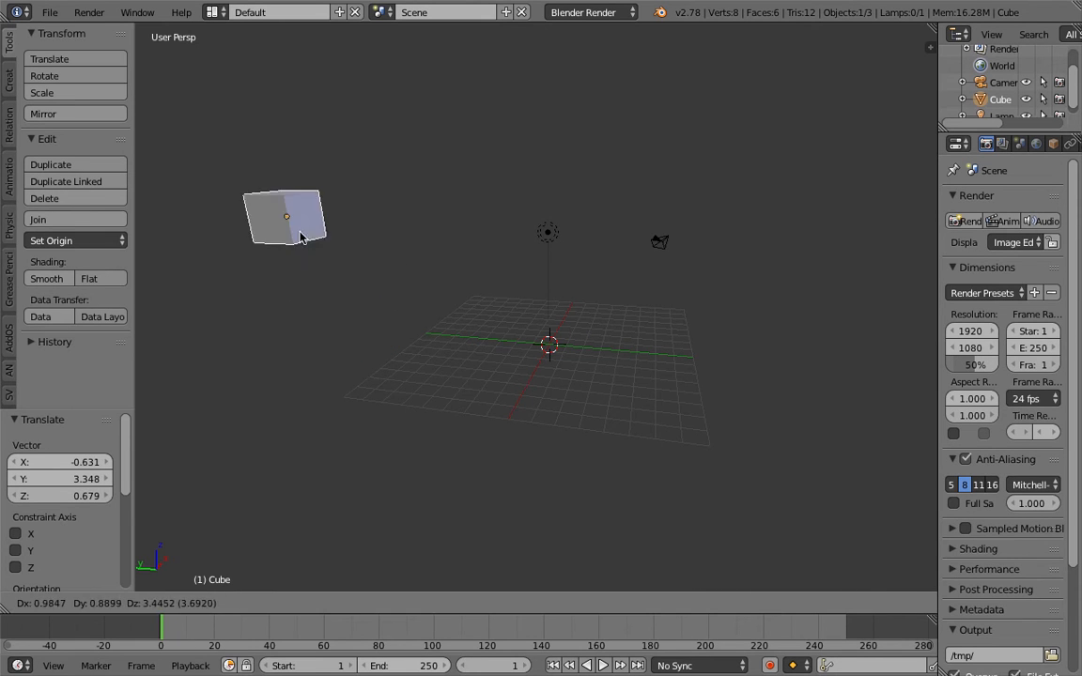
click(297, 289)
Duplicate the cube, place the copy beside the original, then reselect the left cube
key(shift+d)
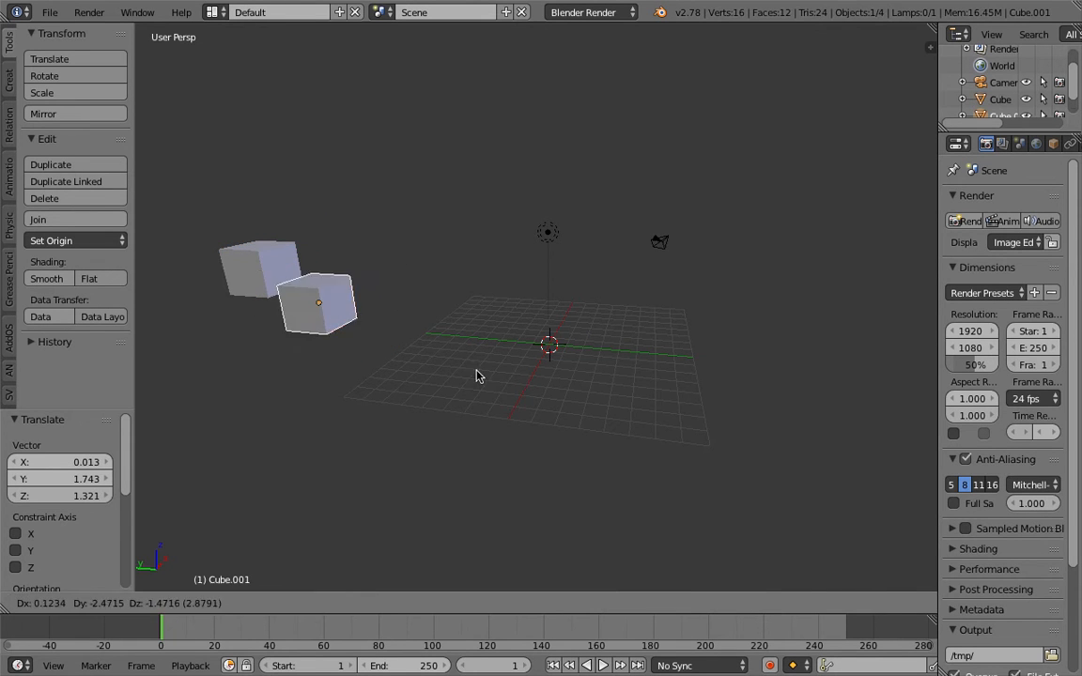
click(806, 425)
middle_drag(791, 413, 784, 413)
right_click(270, 244)
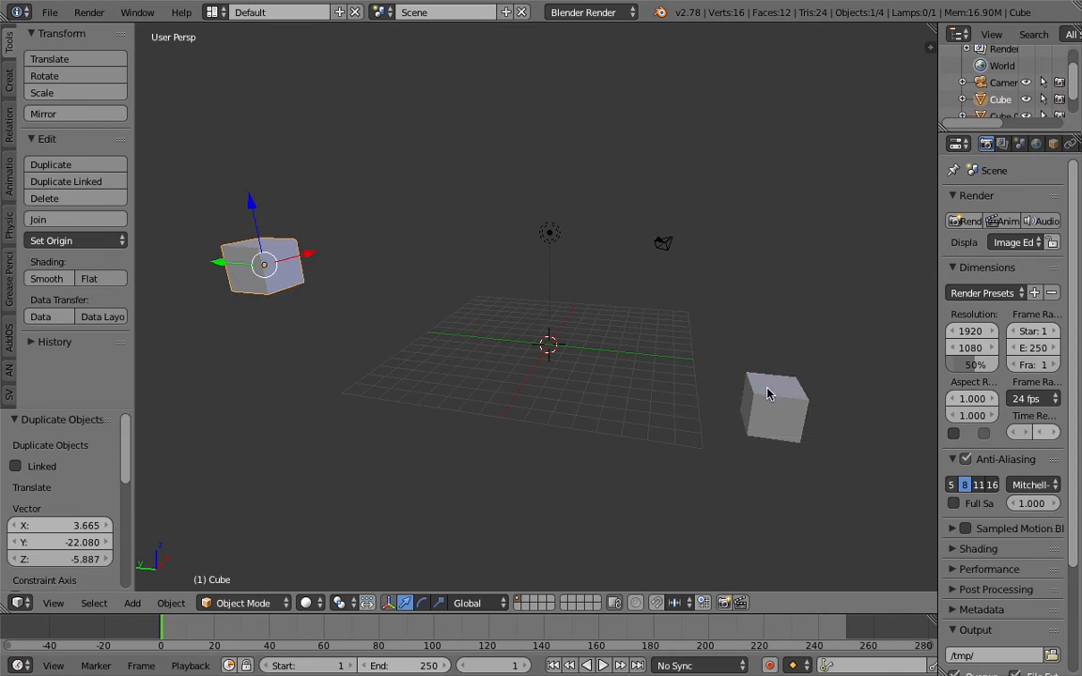
right_click(767, 388)
right_click(265, 242)
shift+right_click(751, 399)
right_click(291, 252)
Make four more cube copies, placing them in a diagonal row toward the right
key(shift+d)
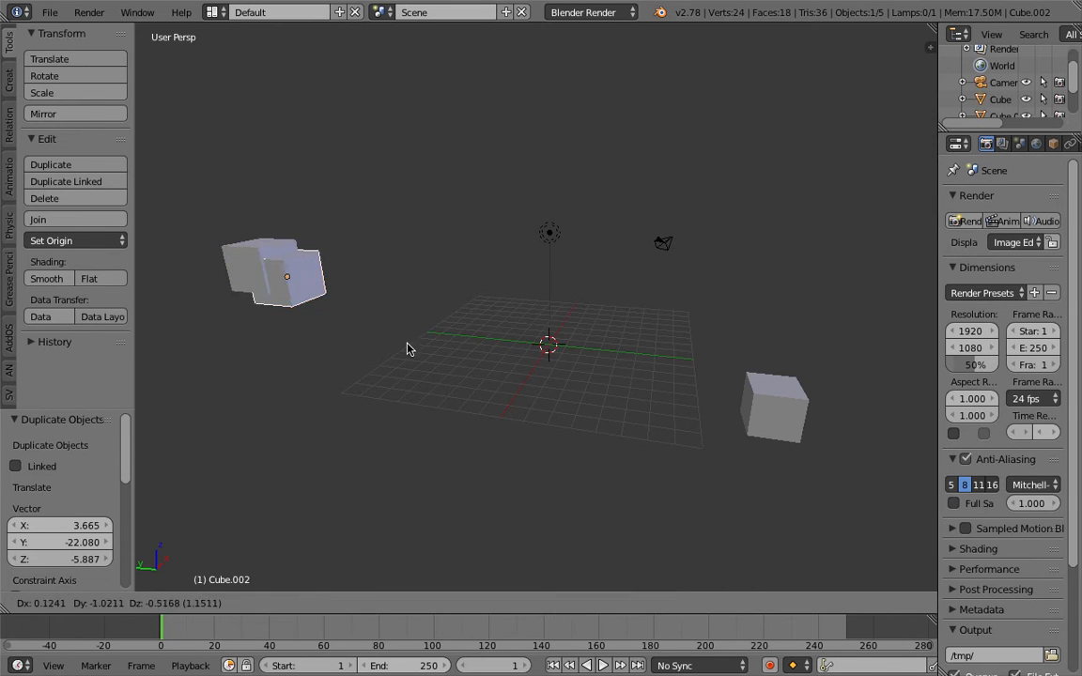
click(387, 315)
key(shift+d)
click(508, 350)
key(shift+d)
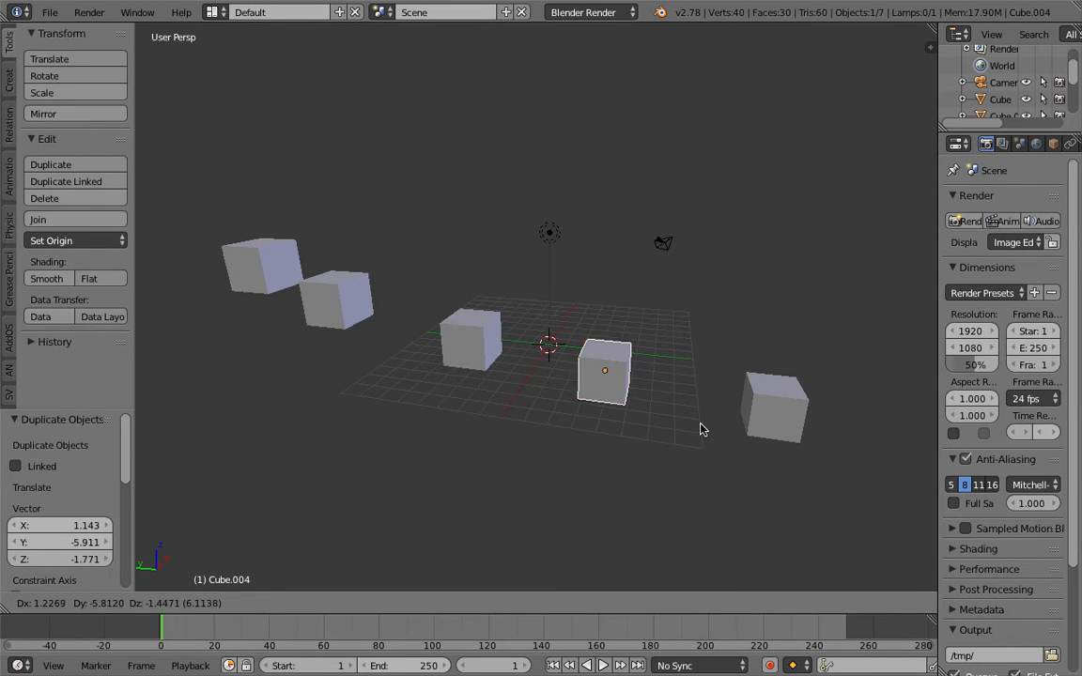
click(702, 425)
key(shift+d)
click(796, 448)
middle_drag(666, 411, 552, 435)
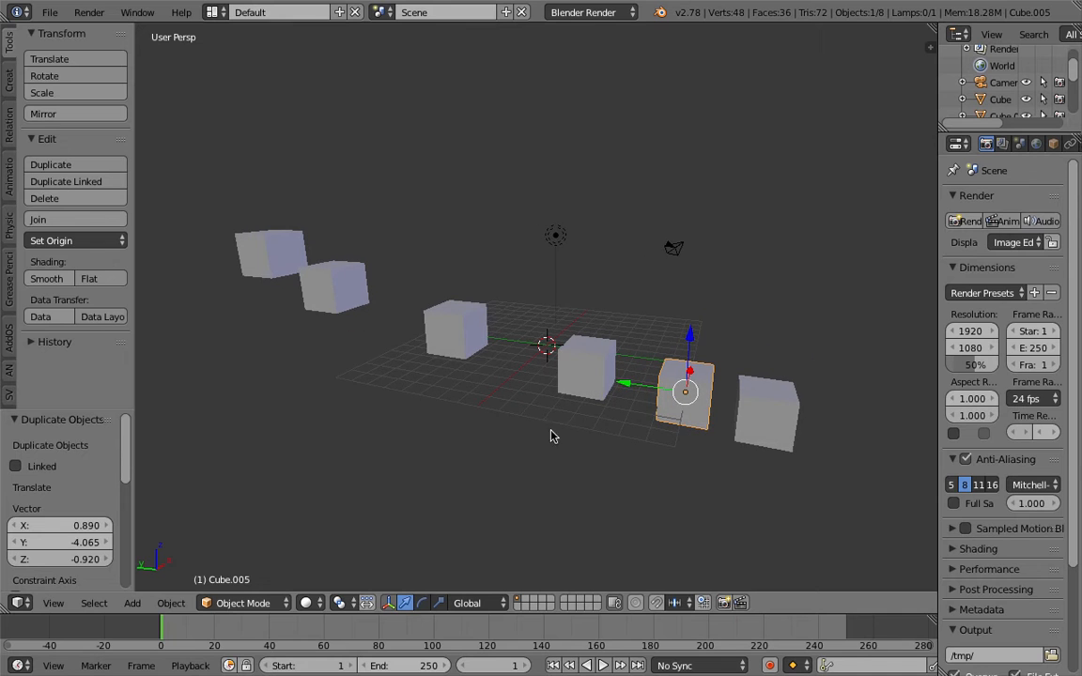
Set the timeline's current frame to 45
right_click(766, 427)
right_click(287, 254)
right_click(764, 406)
middle_drag(541, 303, 586, 333)
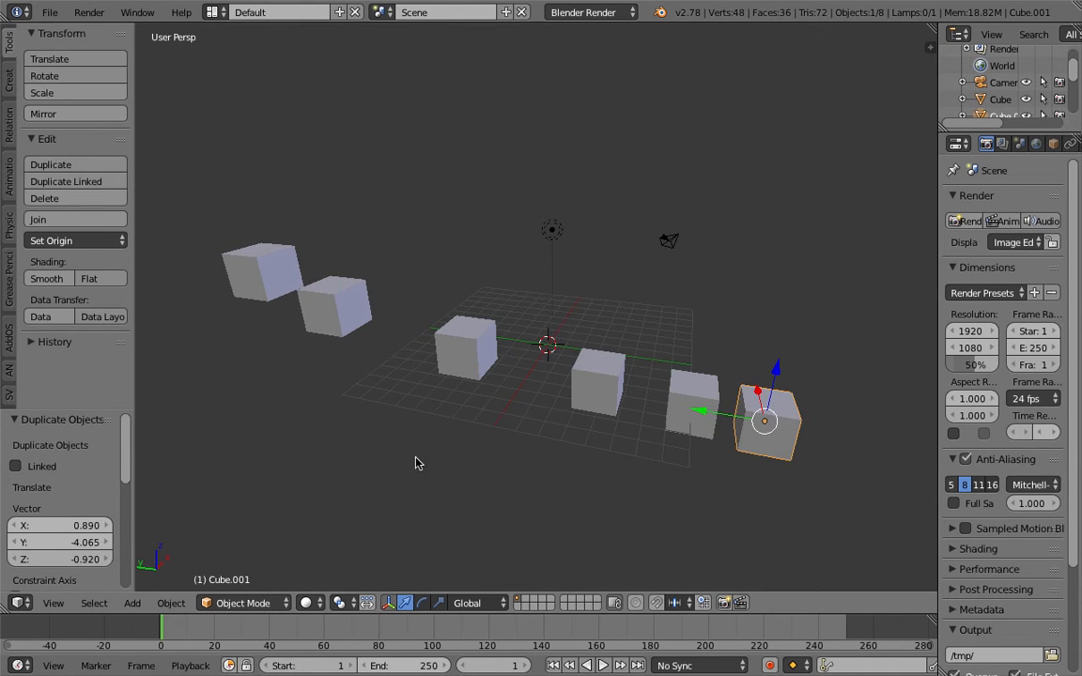
click(267, 648)
drag(255, 647, 283, 622)
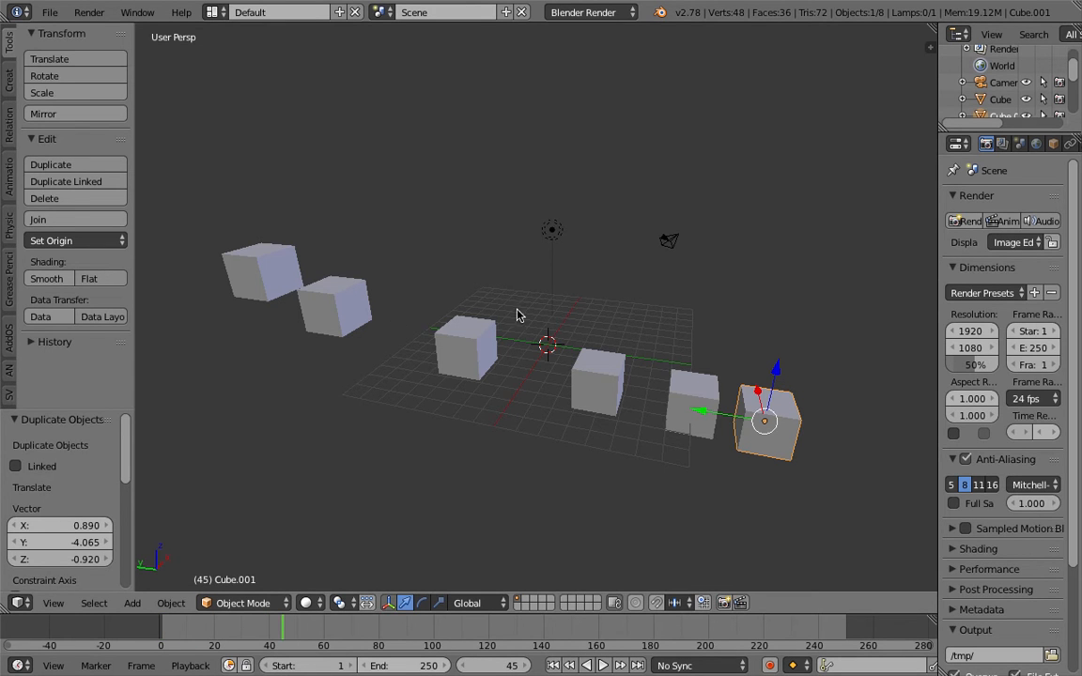
Adjust the view and select the leftmost, then the rightmost cube
middle_drag(516, 315, 539, 316)
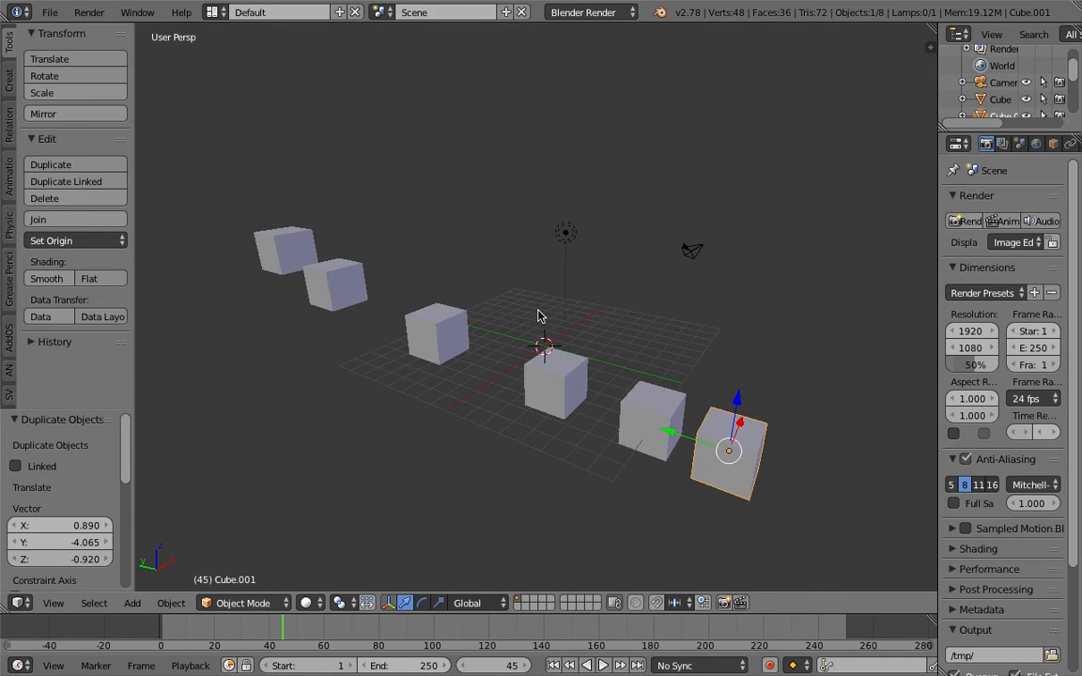
scroll(545, 320, down, 2)
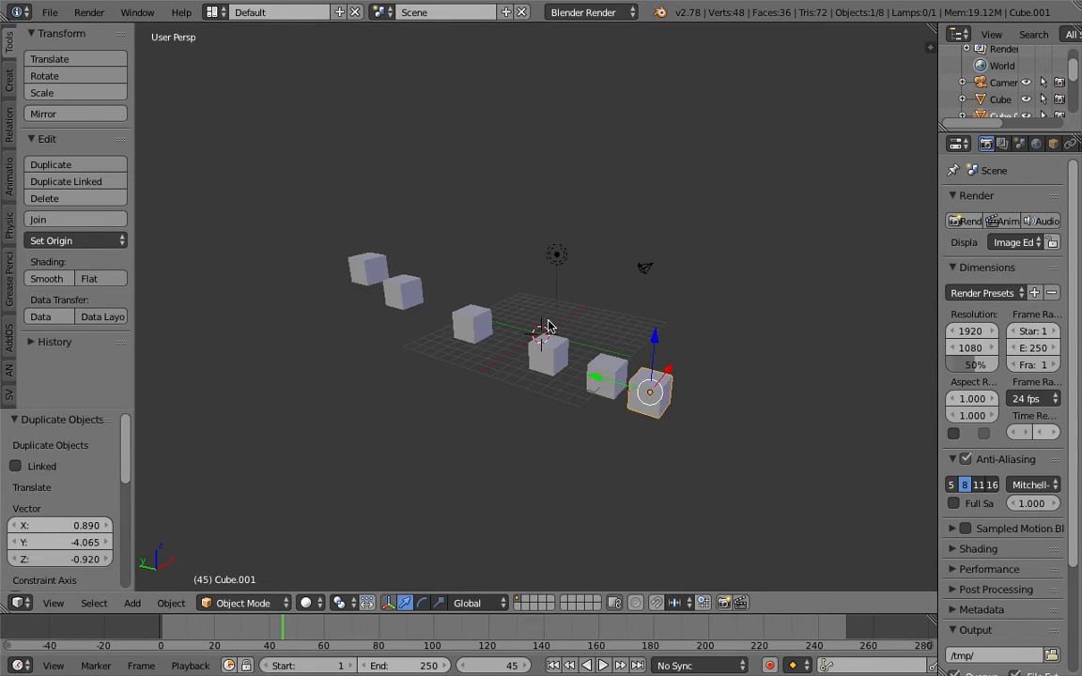
shift+middle_drag(545, 321, 581, 321)
right_click(419, 264)
right_click(711, 387)
middle_drag(714, 393, 663, 330)
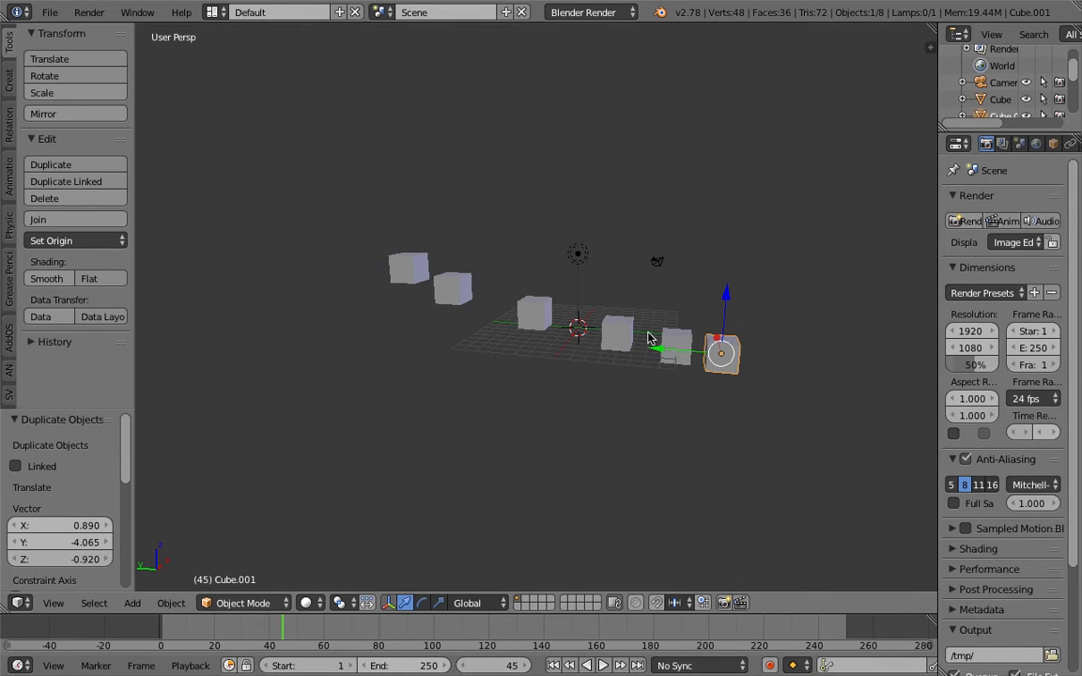
Start a new file from the start-up scene and switch to the Compositing layout
click(50, 12)
click(66, 31)
click(67, 42)
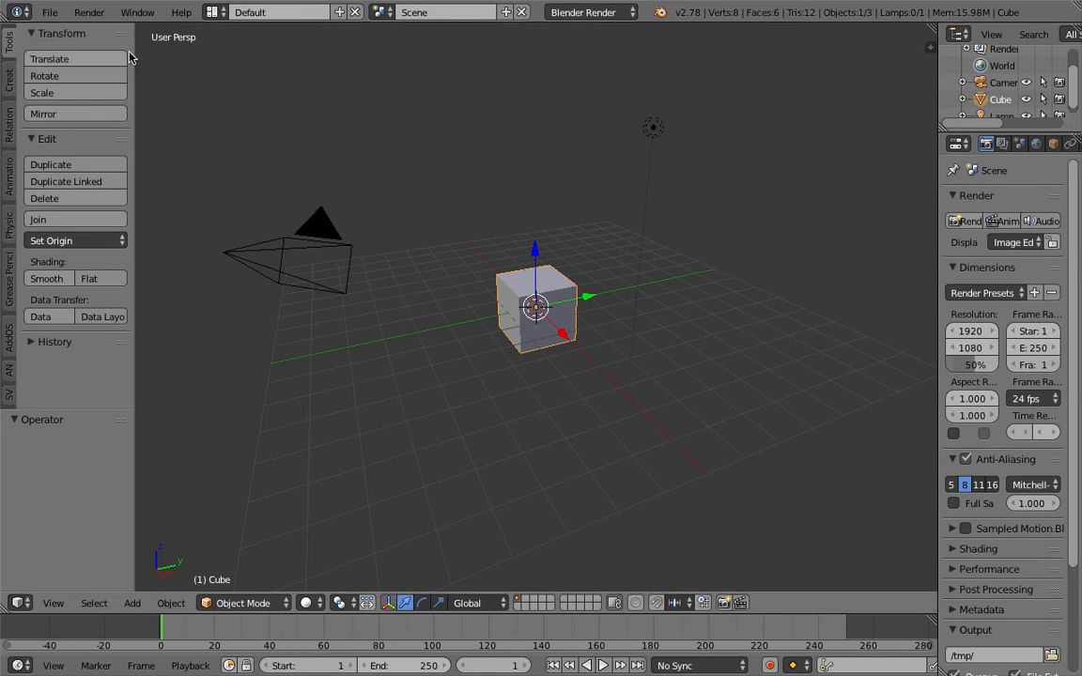
click(213, 12)
click(223, 68)
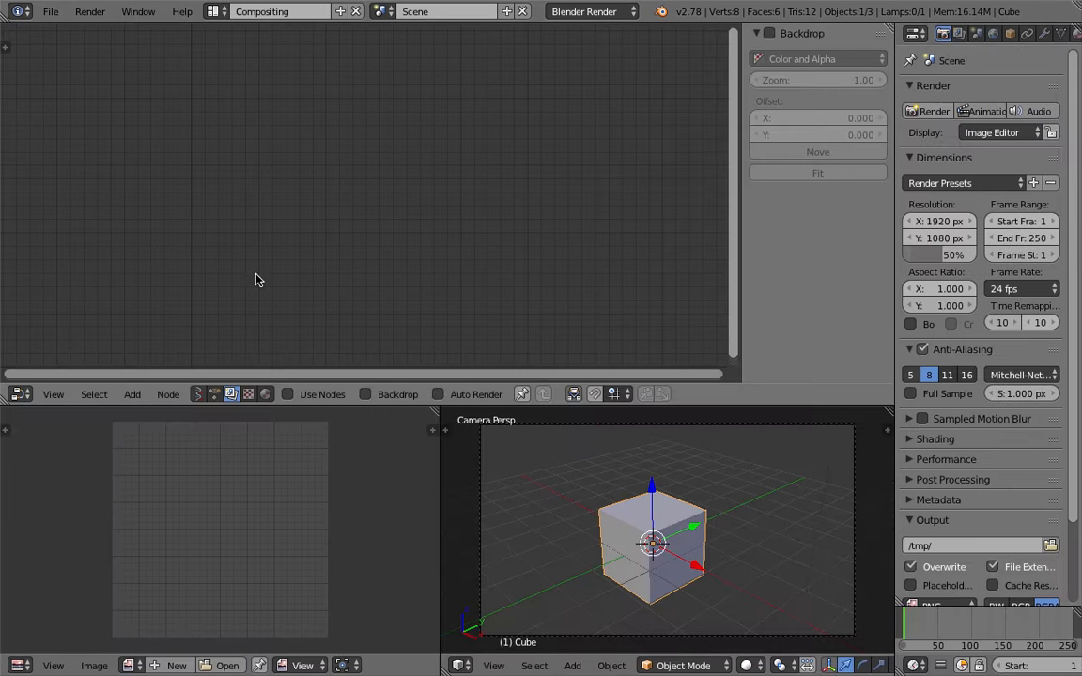
click(198, 394)
drag(376, 405, 370, 335)
Move the lamp and camera to layer 2
middle_drag(552, 493, 672, 470)
scroll(691, 459, down, 3)
right_click(728, 432)
shift+right_click(808, 465)
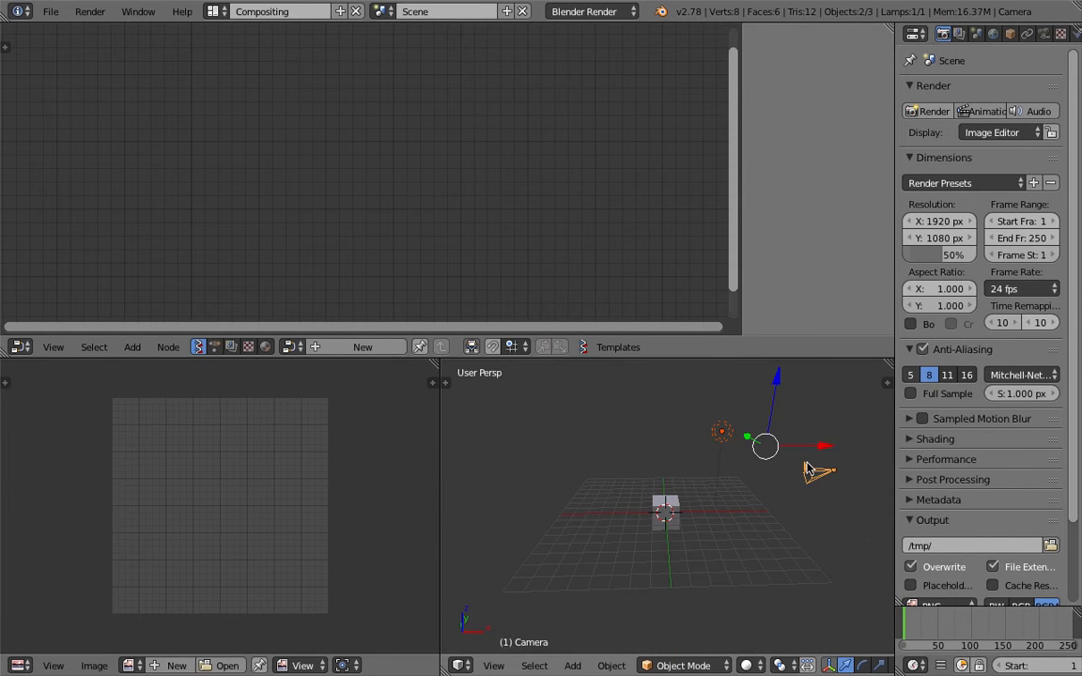
key(m)
key(2)
Delete the cube and create a new Sverchok node tree
click(657, 430)
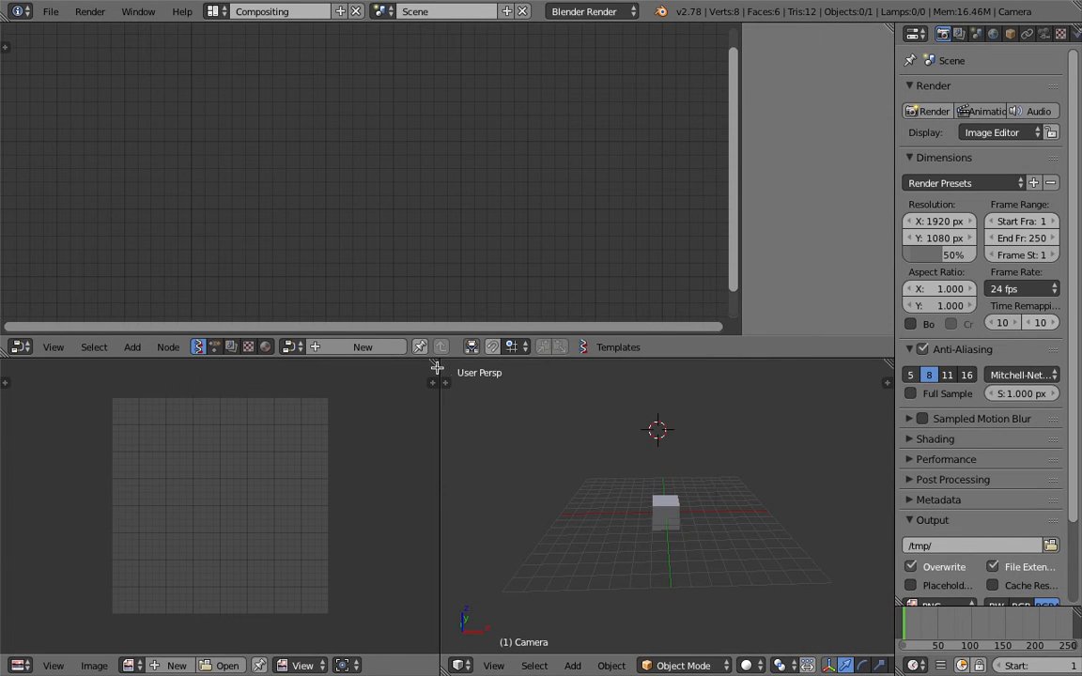
drag(443, 373, 281, 386)
right_click(573, 491)
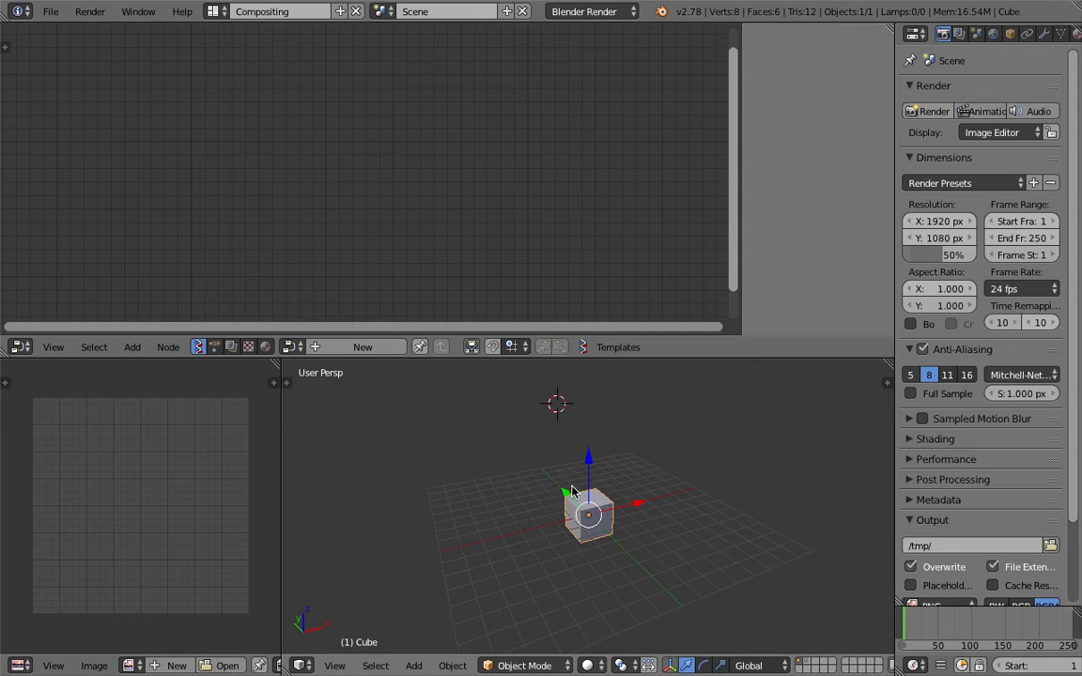
key(Delete)
click(363, 346)
Add a Vector Interpolation mk3 node at the top left of the tree
key(shift+a)
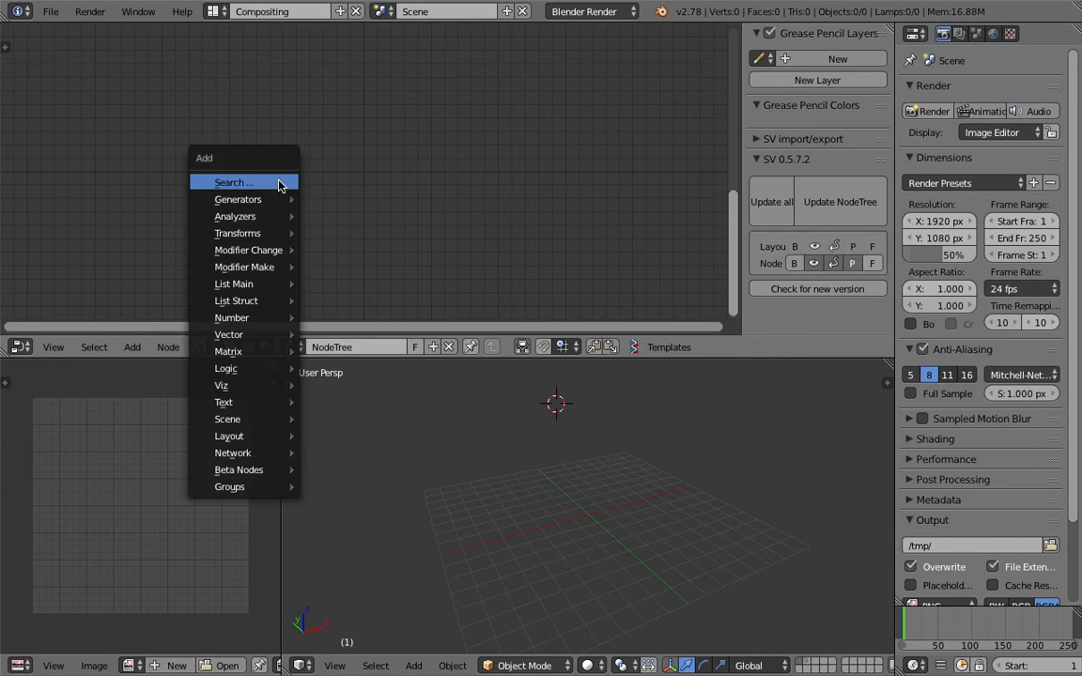
click(278, 183)
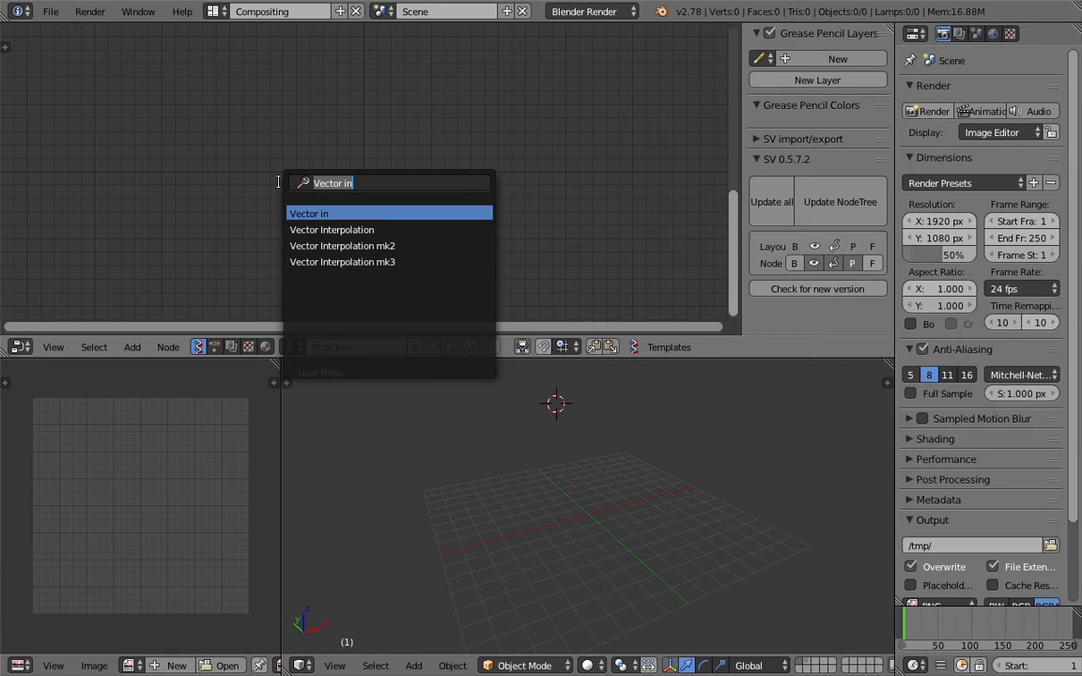
text(interpola)
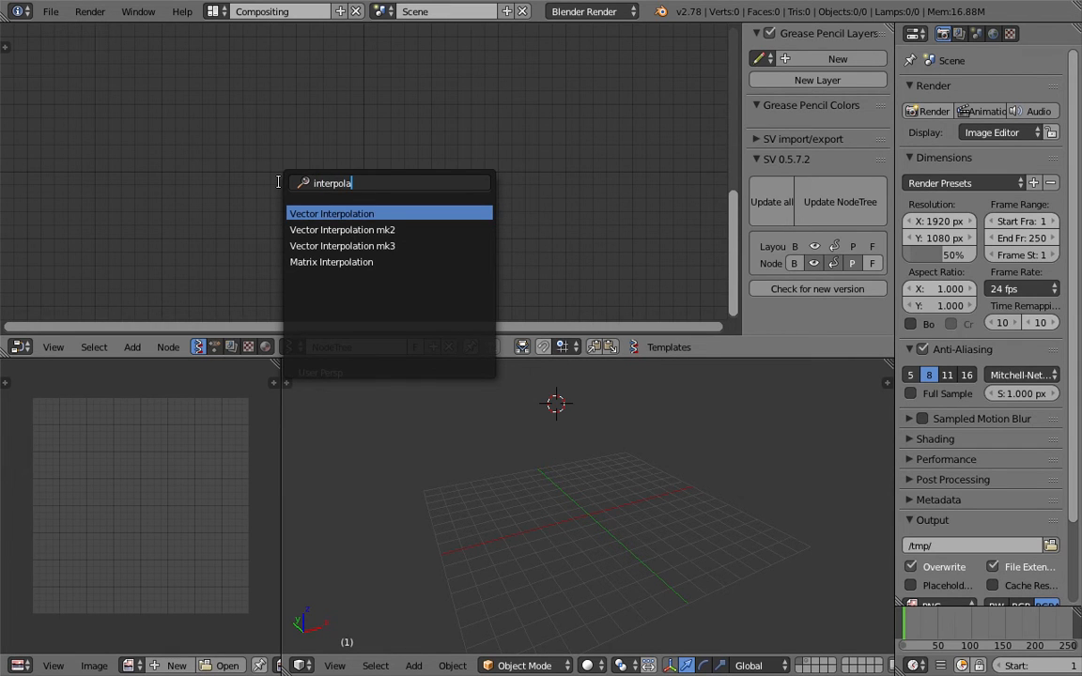
click(342, 245)
click(299, 128)
Add a Matrix Interpolation node below Vector Interpolation
key(shift+a)
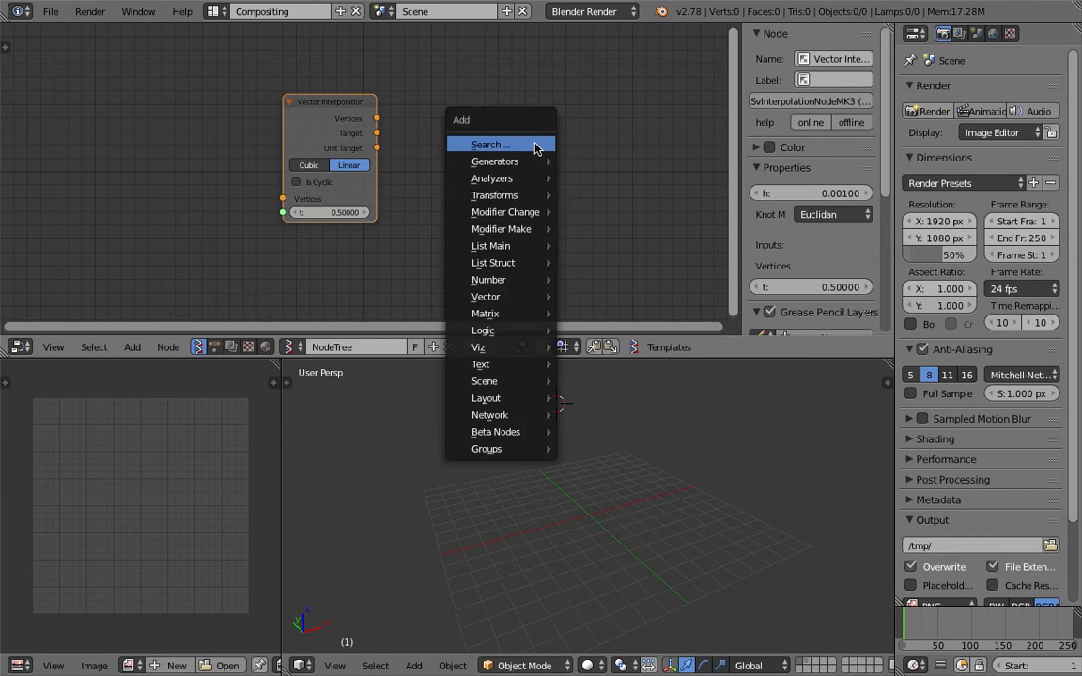
click(535, 145)
text(inerpo)
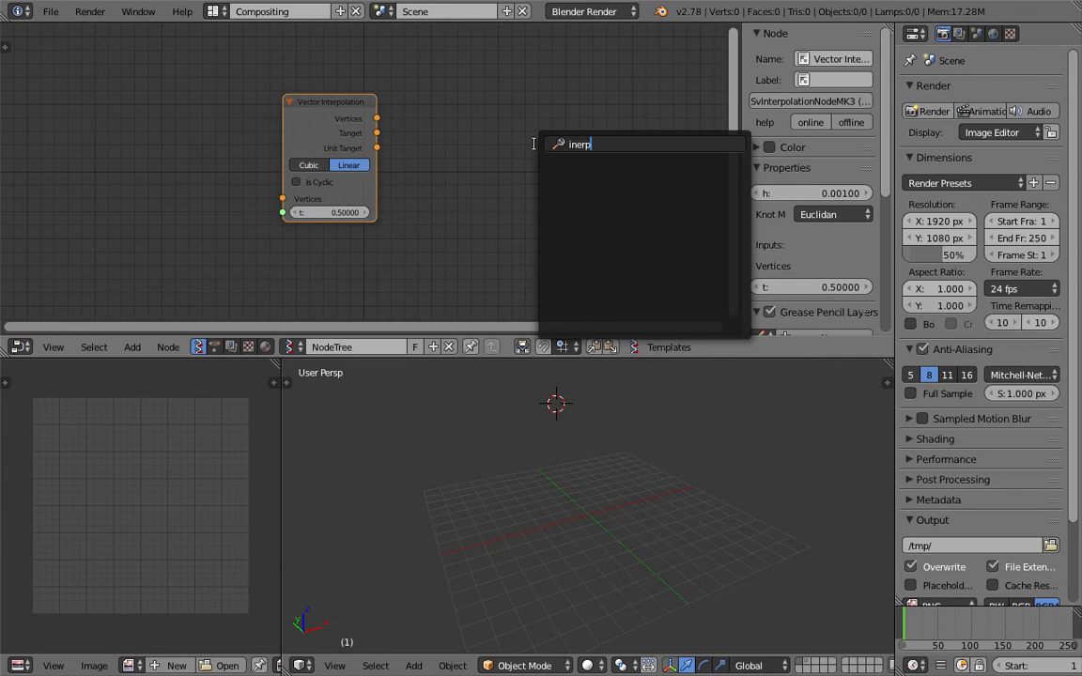
key(BackSpace)
key(BackSpace)
key(BackSpace)
text(ter)
key(Down)
key(Down)
key(Down)
key(Down)
key(Return)
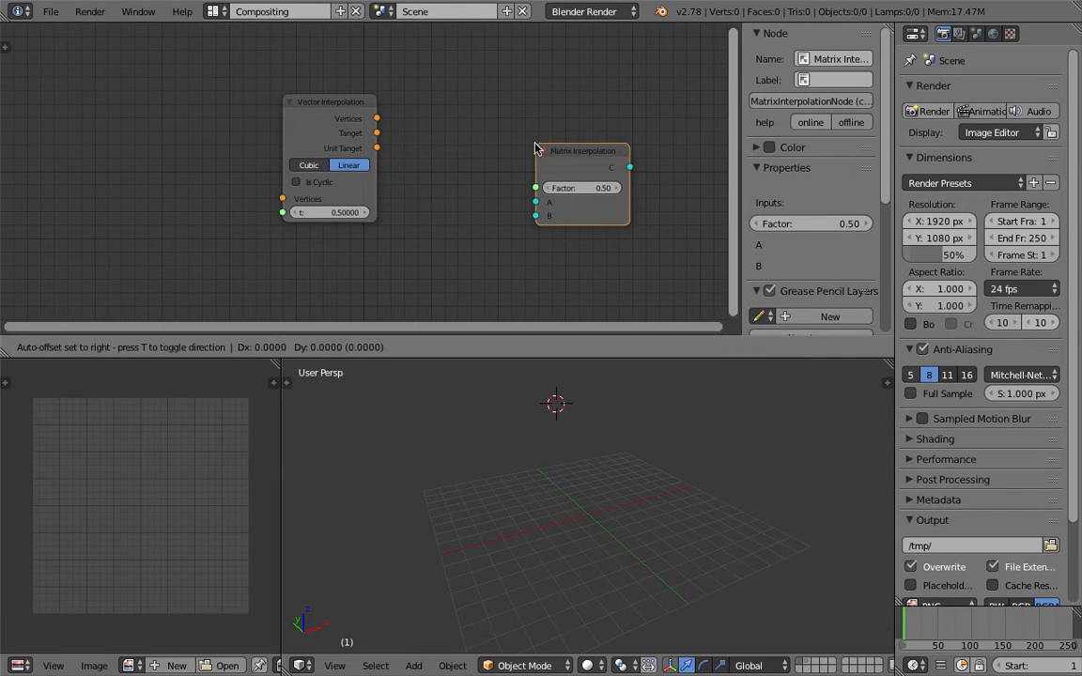
click(297, 238)
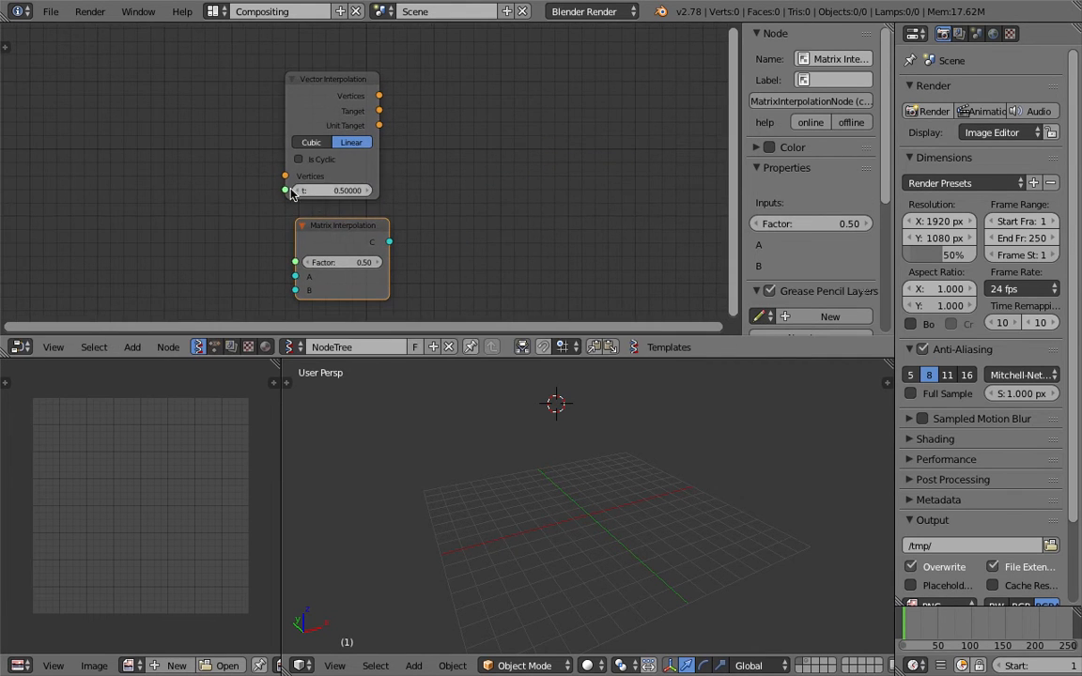
Save the file as sv_interpolation_003.blend
click(51, 11)
click(66, 148)
click(279, 76)
text(sv)
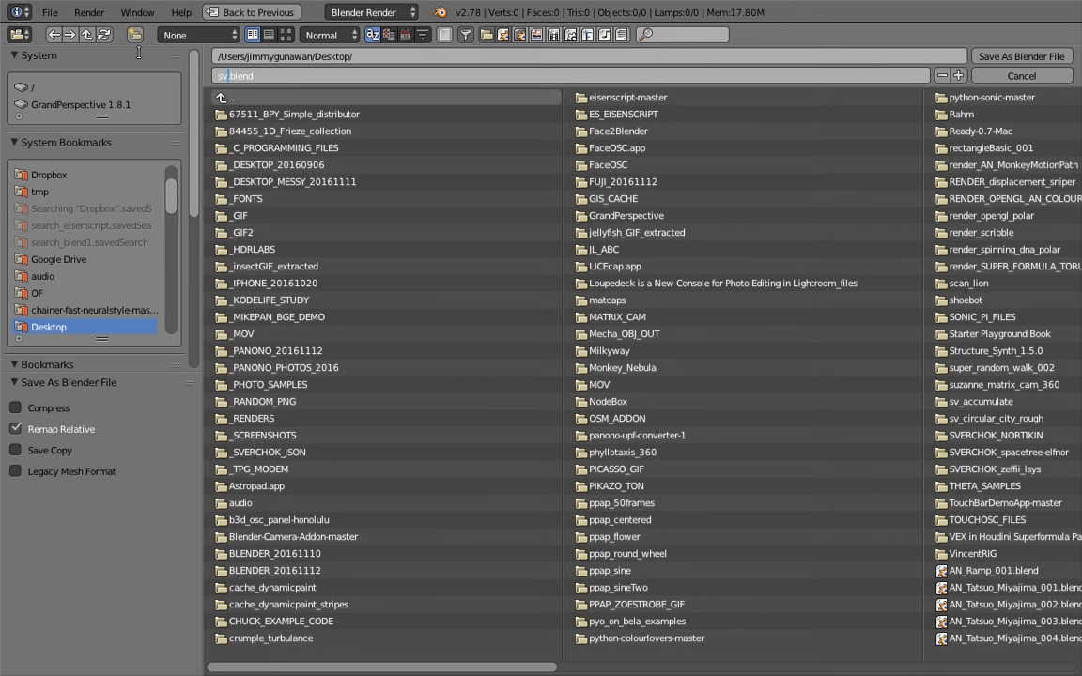
text(_interpolation_003)
key(Return)
scroll(410, 181, down, 2)
Add a Vector Evaluate node and place it above Vector Interpolation
key(shift+a)
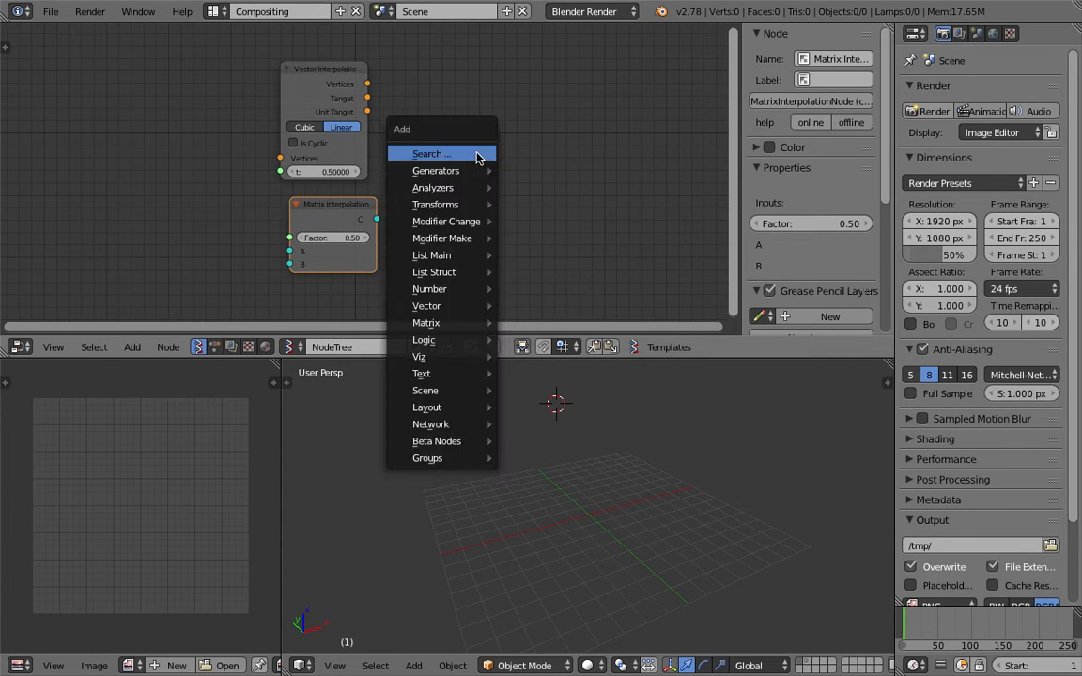
click(477, 155)
text(line)
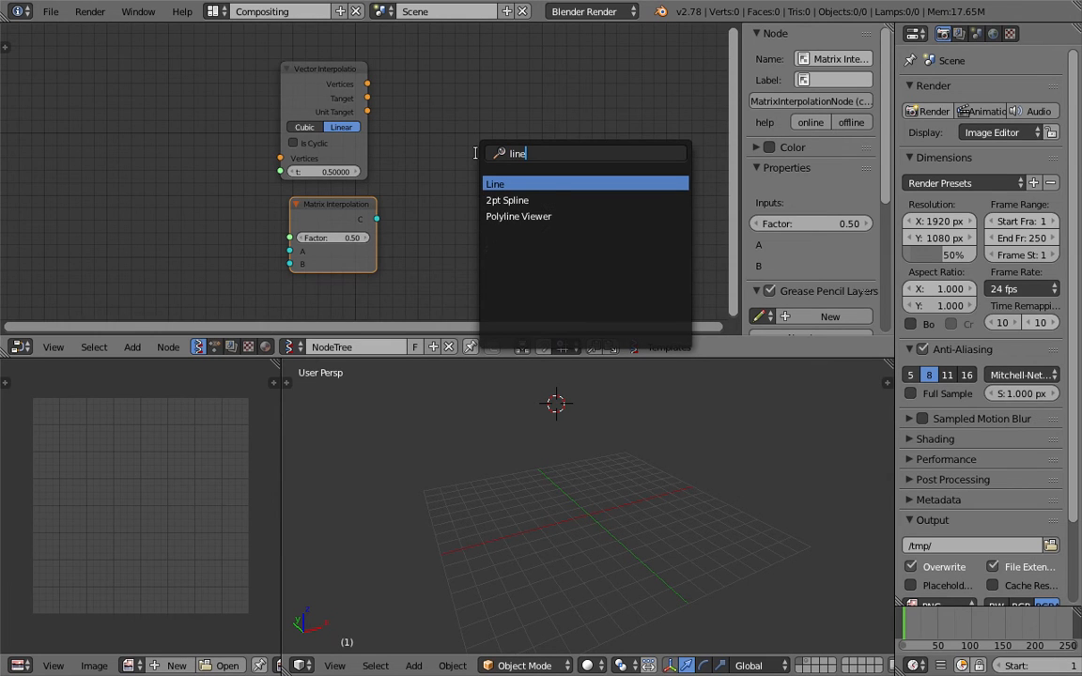
key(ctrl+a)
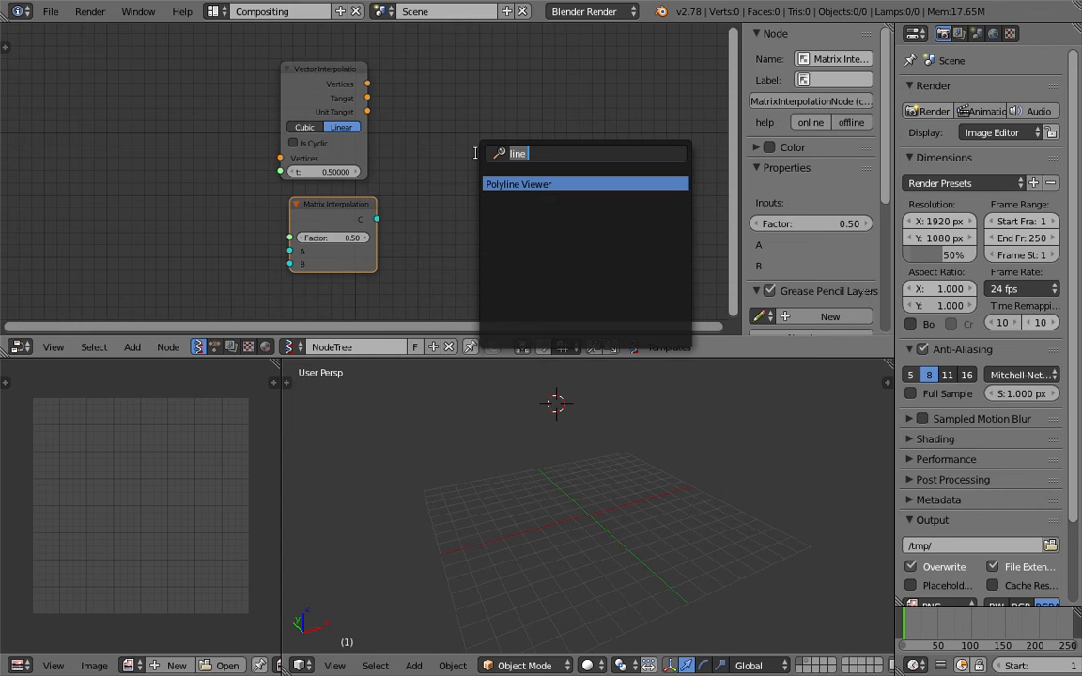
text(interpo)
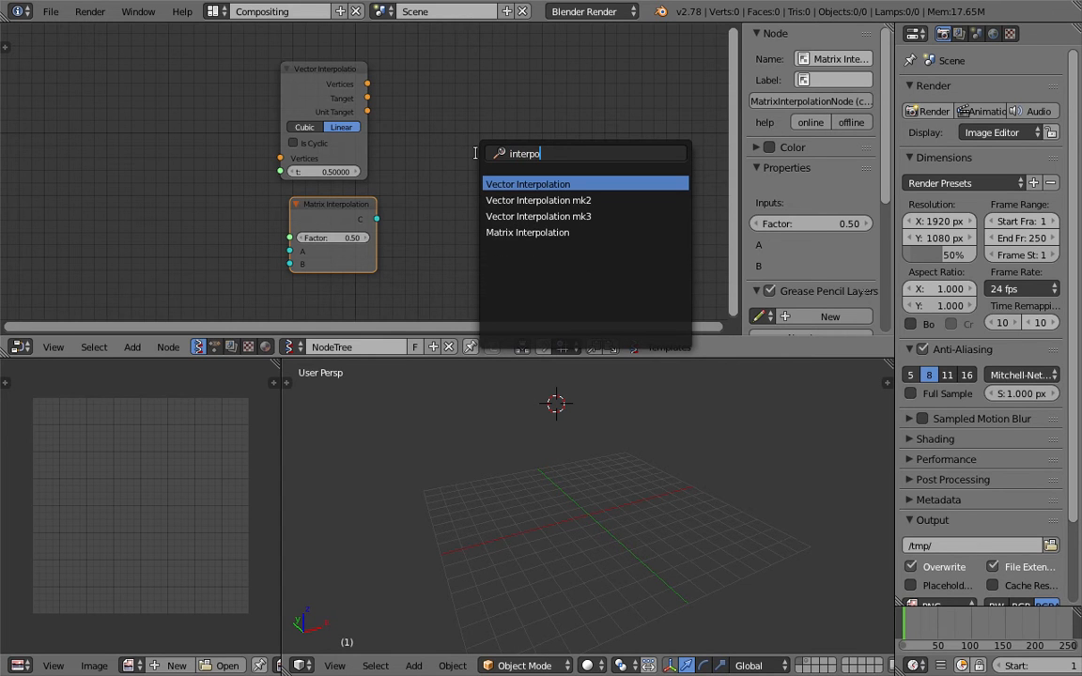
key(ctrl+a)
text(eva)
key(Return)
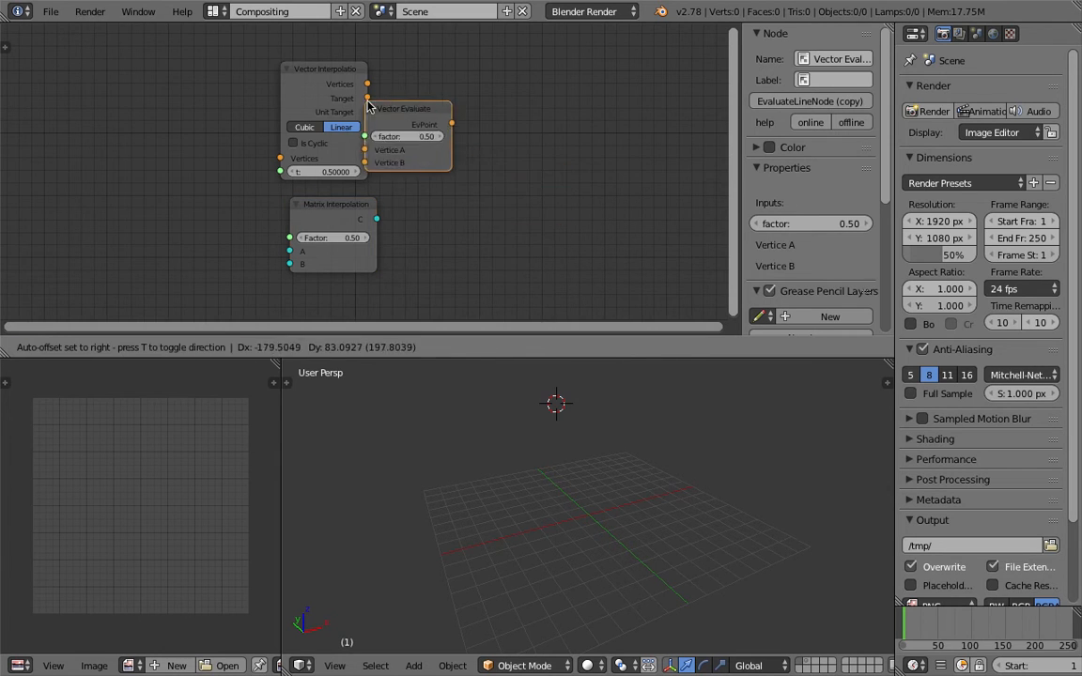
click(432, 94)
middle_drag(432, 94, 386, 122)
drag(408, 119, 332, 61)
middle_drag(349, 85, 365, 126)
drag(371, 100, 312, 53)
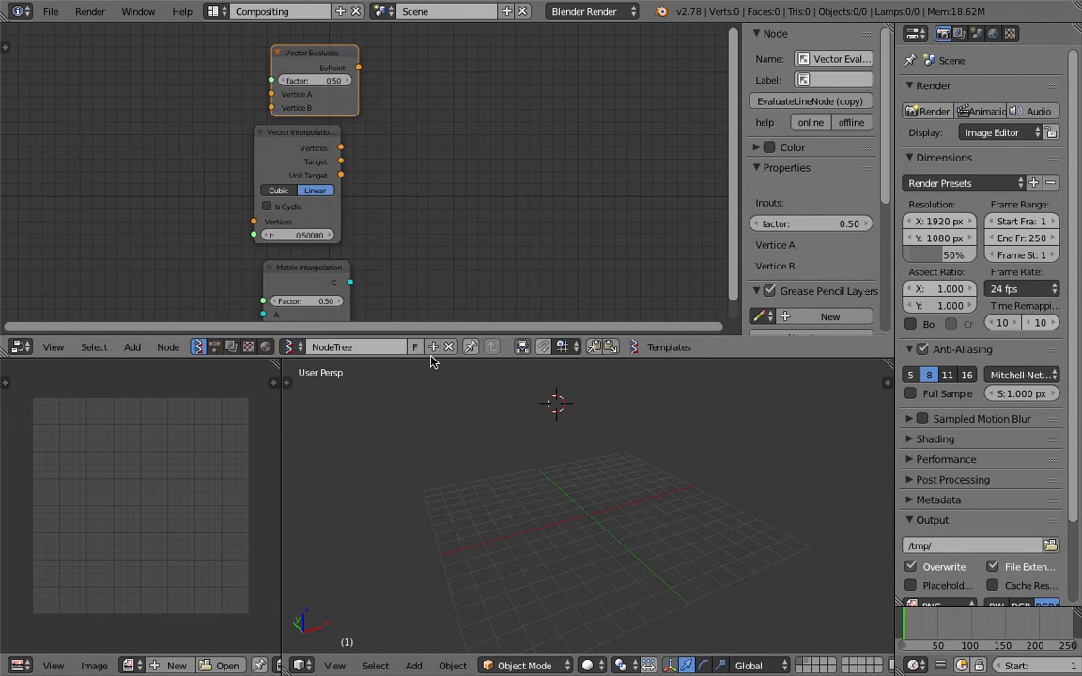
Enlarge the node editor, widen Vector Evaluate, nudge Vector Interpolation right, and save
drag(431, 358, 431, 381)
scroll(394, 269, up, 2)
drag(353, 106, 372, 106)
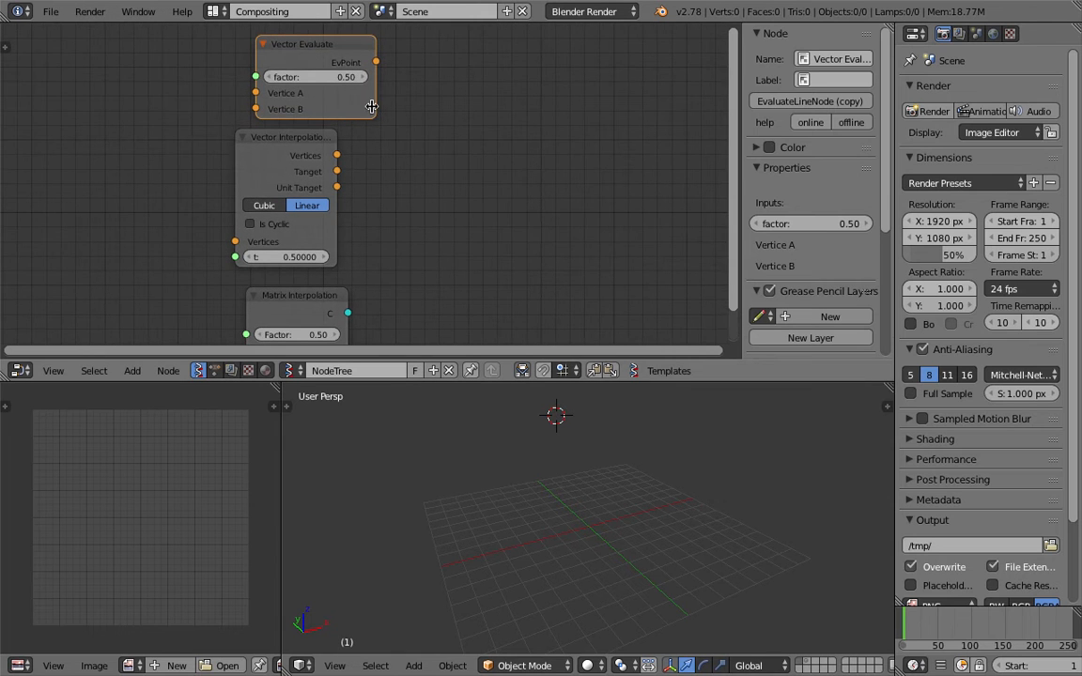
scroll(286, 124, down, 1)
drag(309, 149, 329, 151)
key(ctrl+s)
click(329, 152)
Widen Vector Interpolation to show its full title, hide the sidebar, and save again
scroll(325, 159, down, 1)
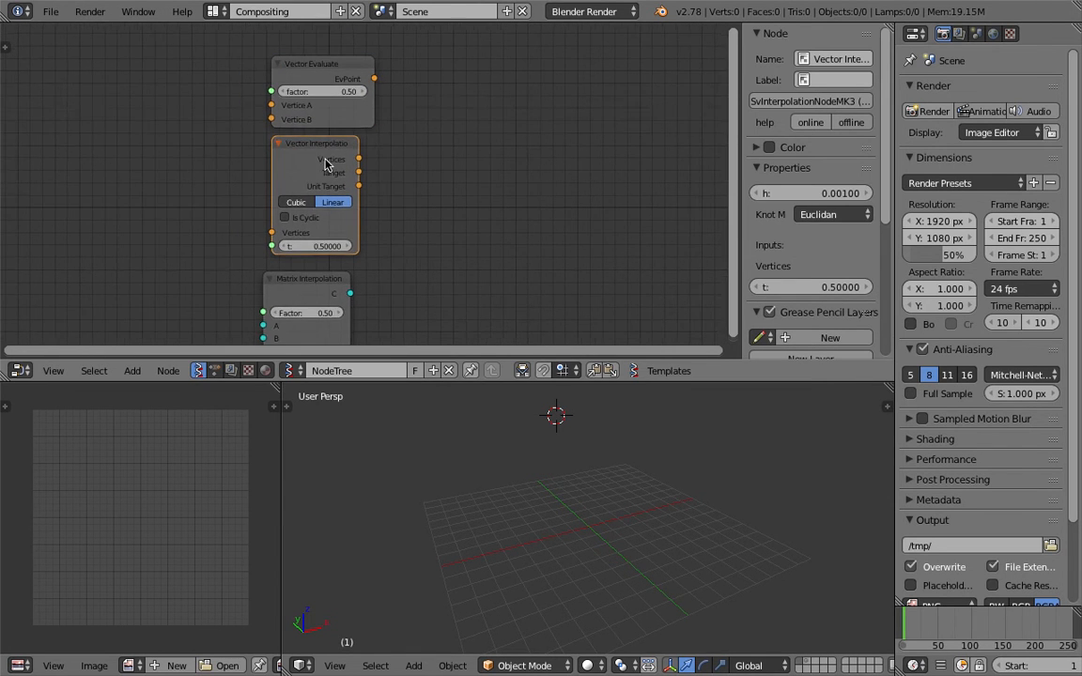
shift+scroll(325, 163, down, 2)
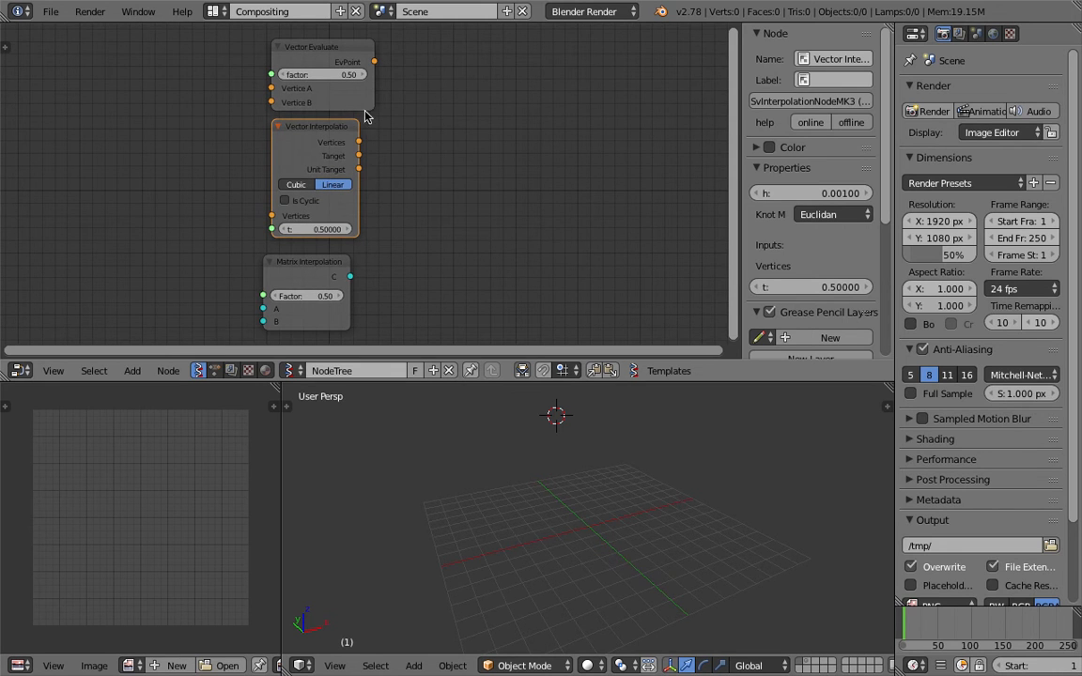
drag(361, 195, 392, 192)
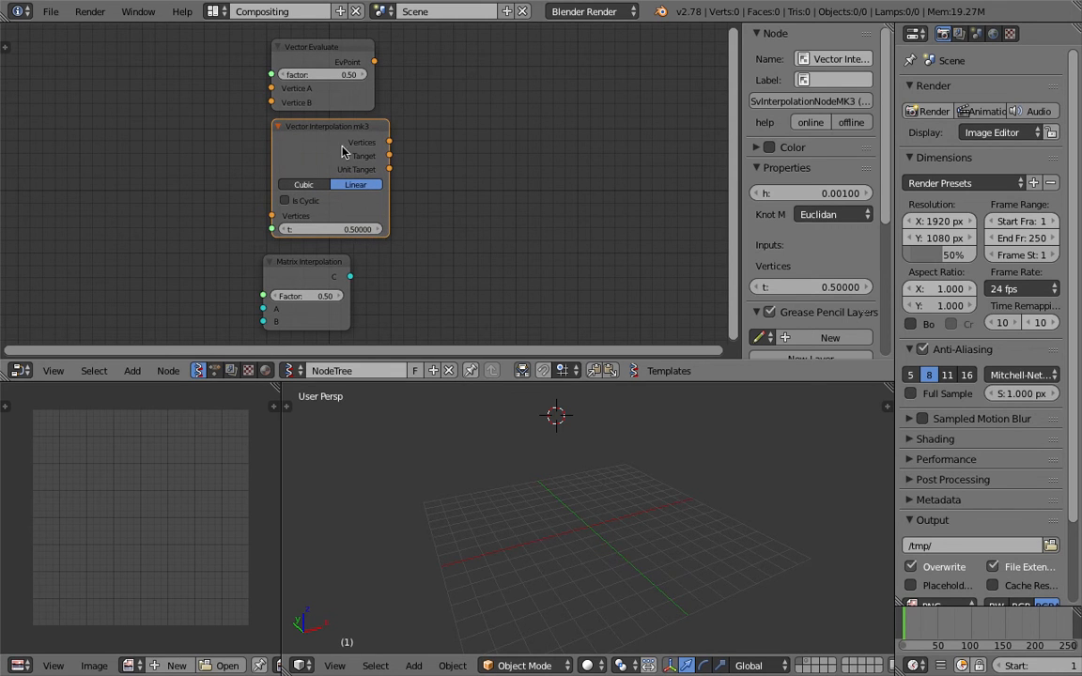
drag(742, 177, 867, 181)
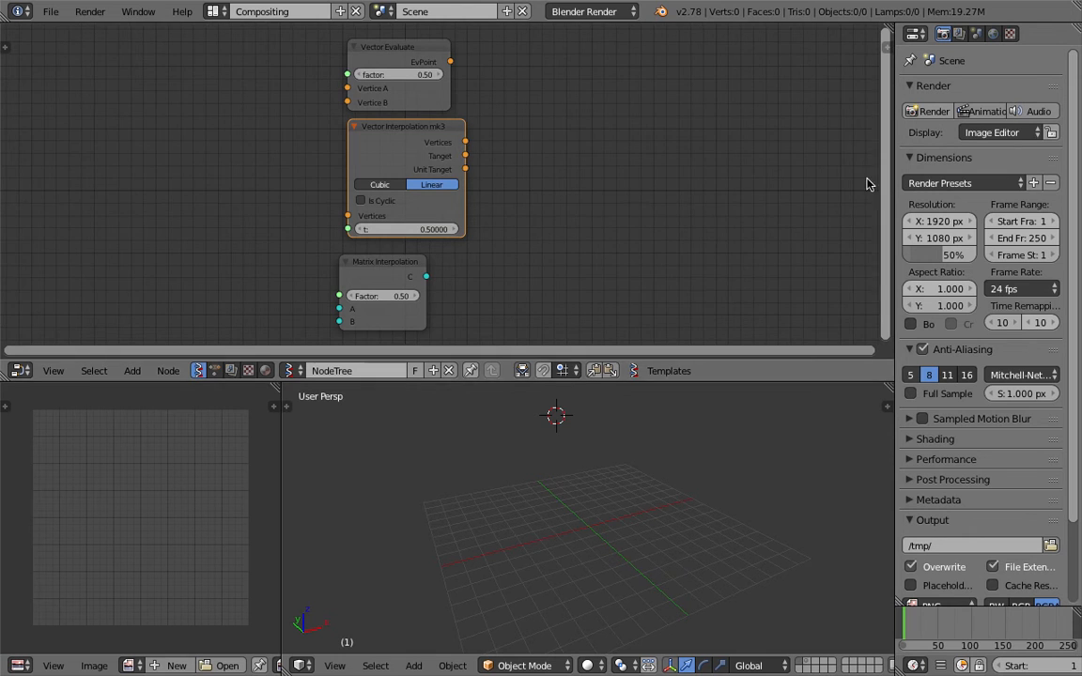
key(ctrl+s)
click(545, 551)
Move Vector Interpolation mk3 to the right, keeping its interpolation mode Linear
drag(357, 127, 672, 125)
middle_drag(610, 127, 343, 124)
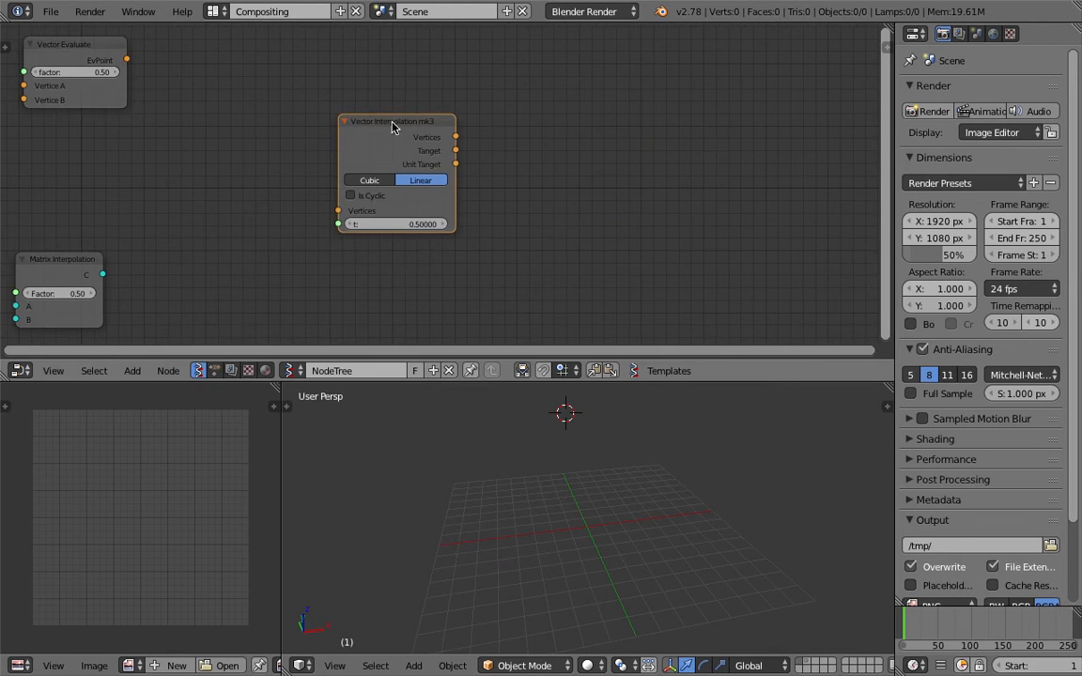
drag(391, 122, 568, 131)
middle_drag(509, 135, 554, 144)
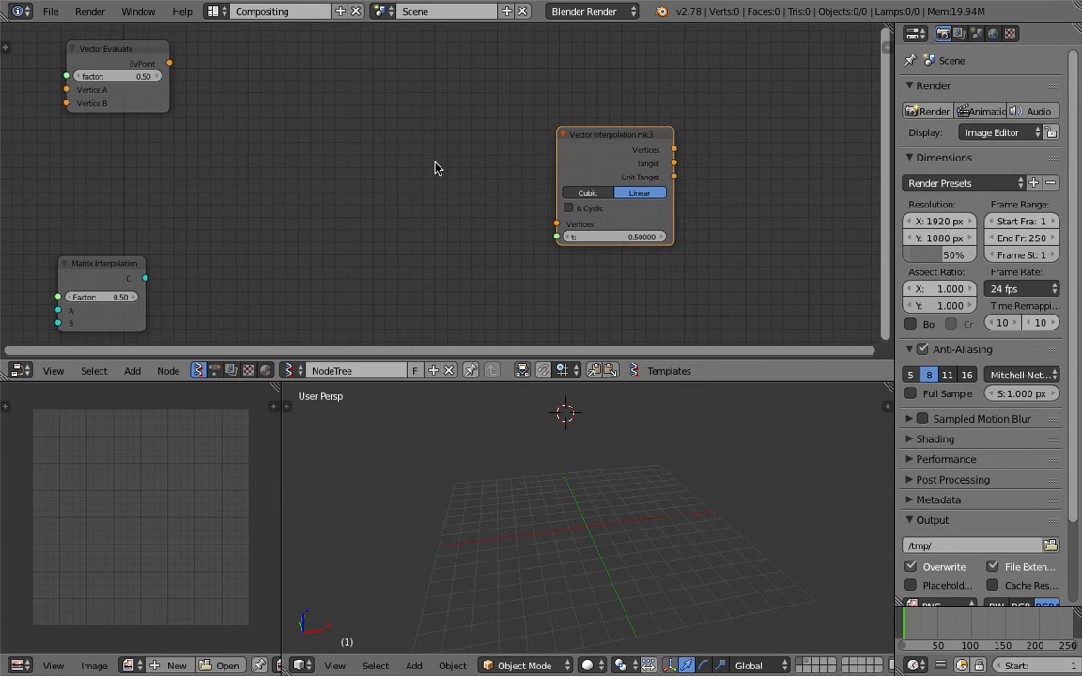
click(589, 194)
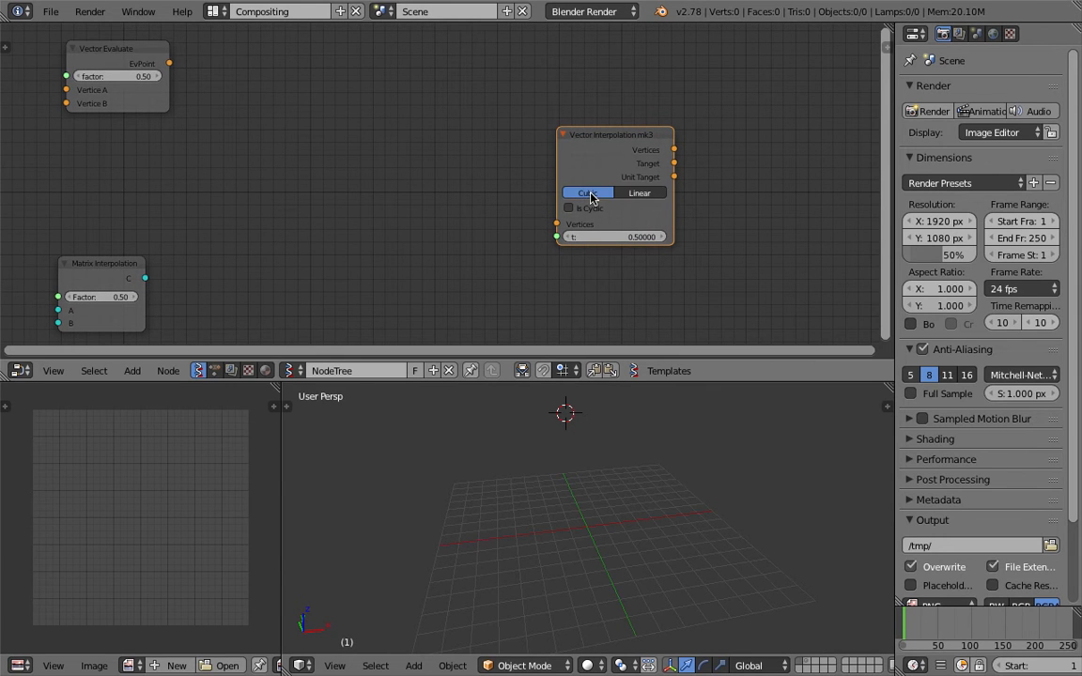
click(629, 194)
middle_drag(622, 197, 565, 203)
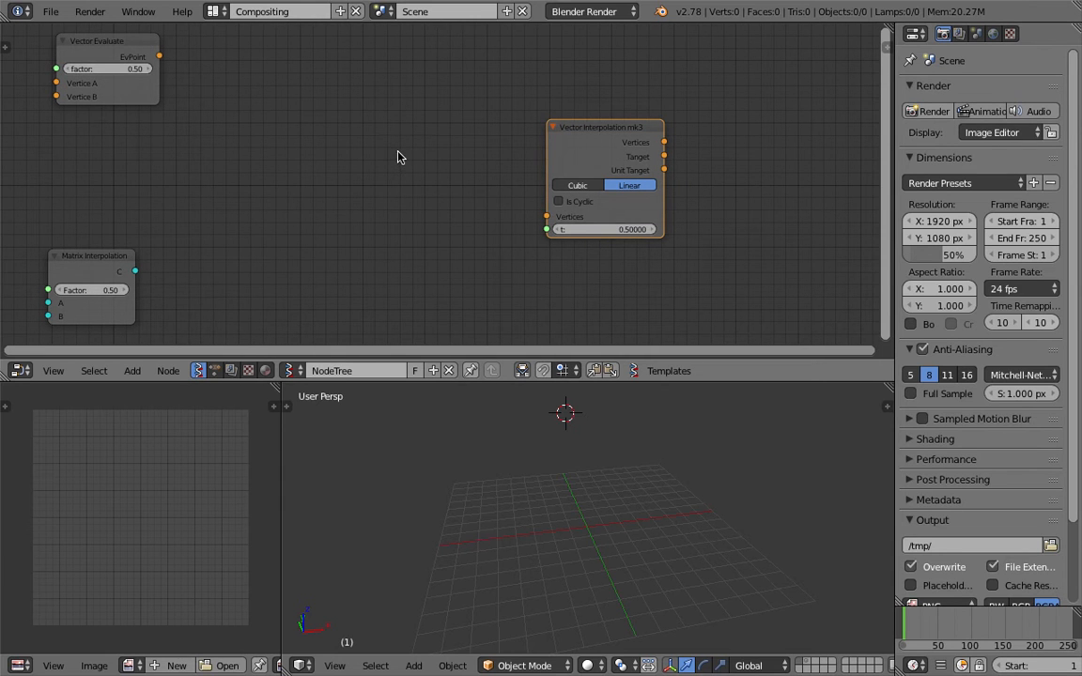
key(space)
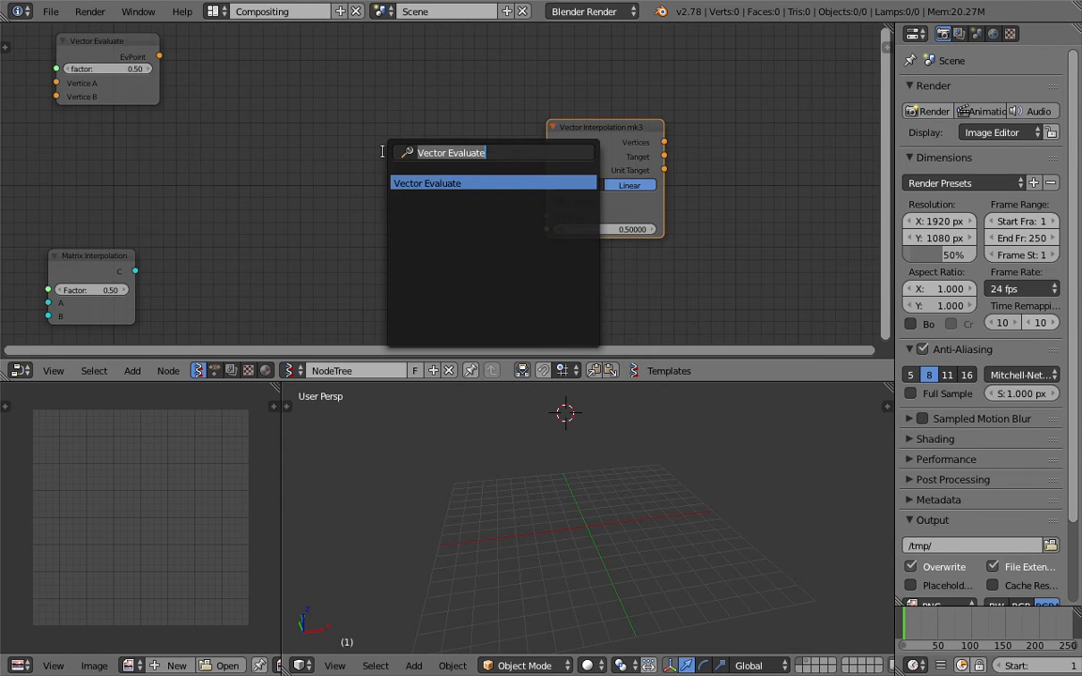
Add a Vector in node and link its Vectors output to mk3's Vertices input
text(vecto)
key(Down)
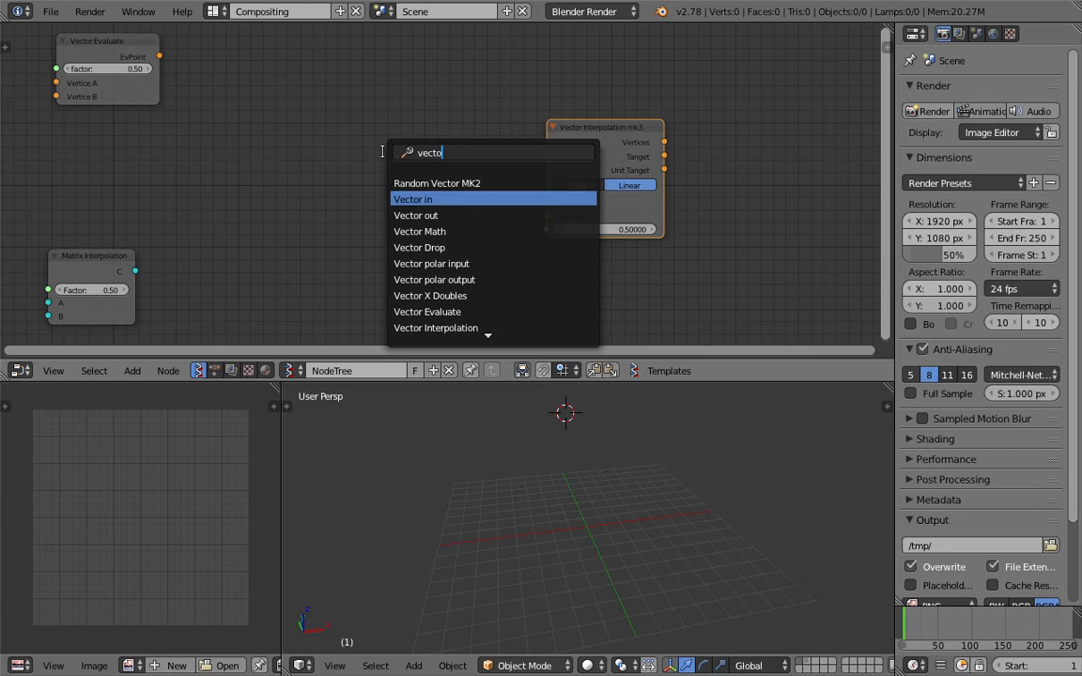
text(to)
key(Return)
click(405, 167)
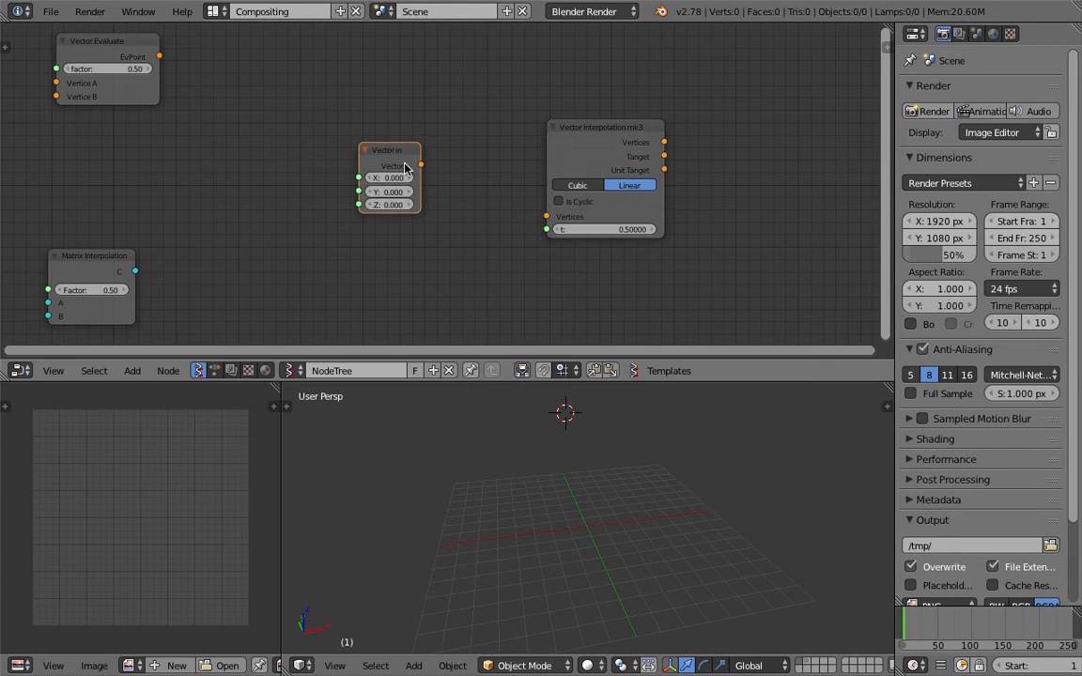
drag(396, 157, 395, 132)
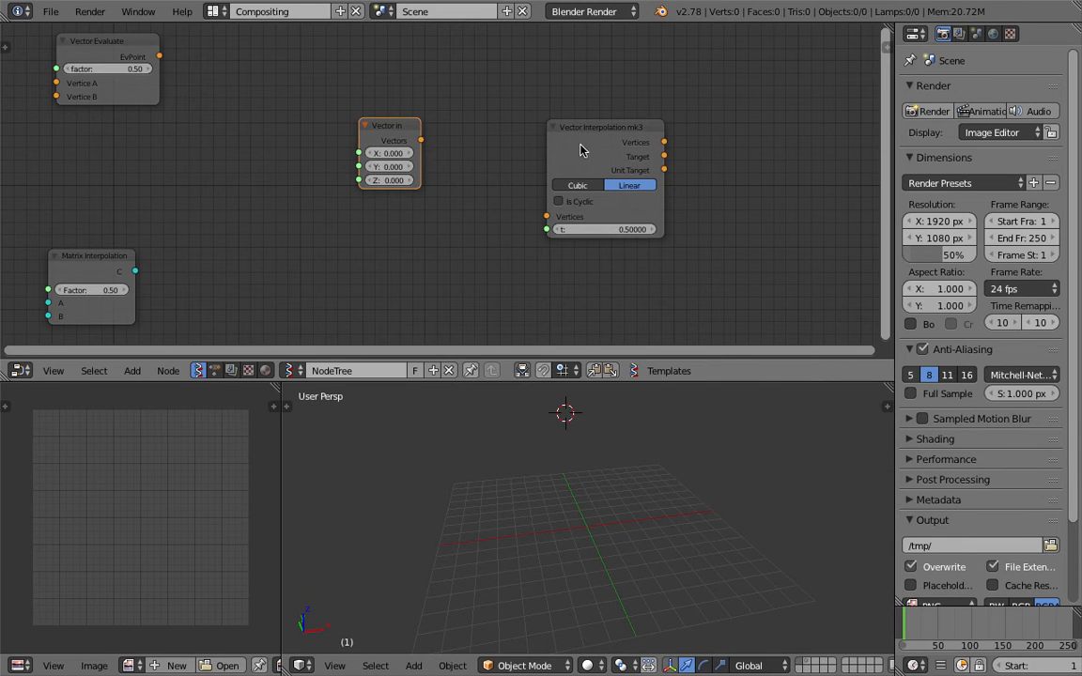
click(556, 127)
drag(421, 140, 546, 216)
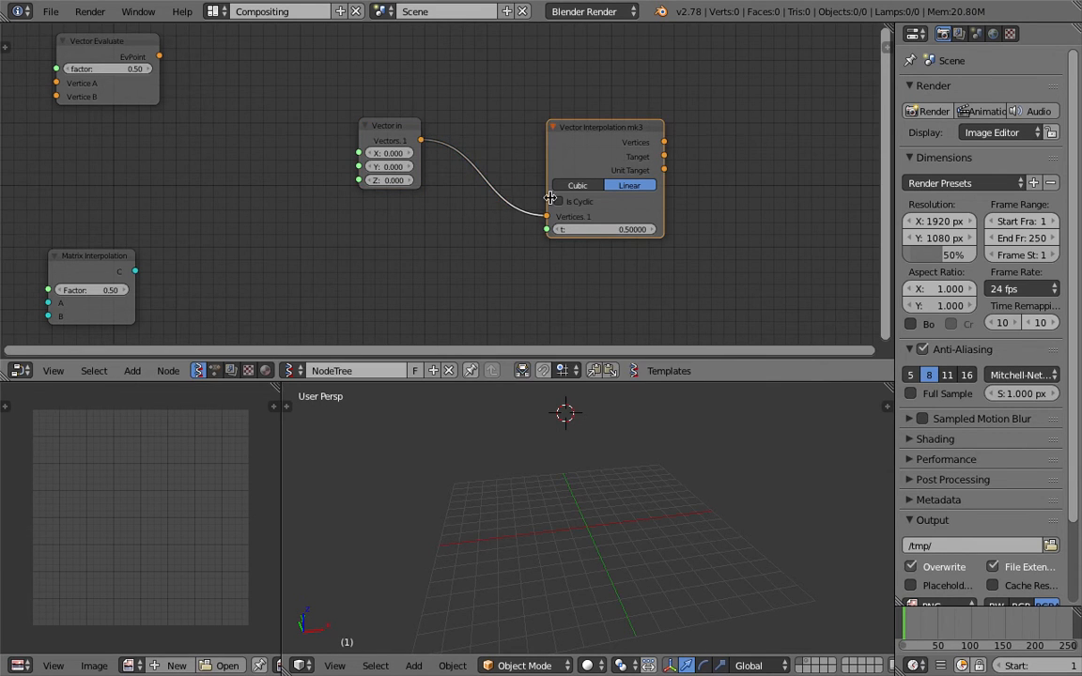
Add a Viewer Draw node fed by mk3's Vertices, then enlarge the 3D viewport
middle_drag(719, 140, 664, 139)
key(space)
text(view)
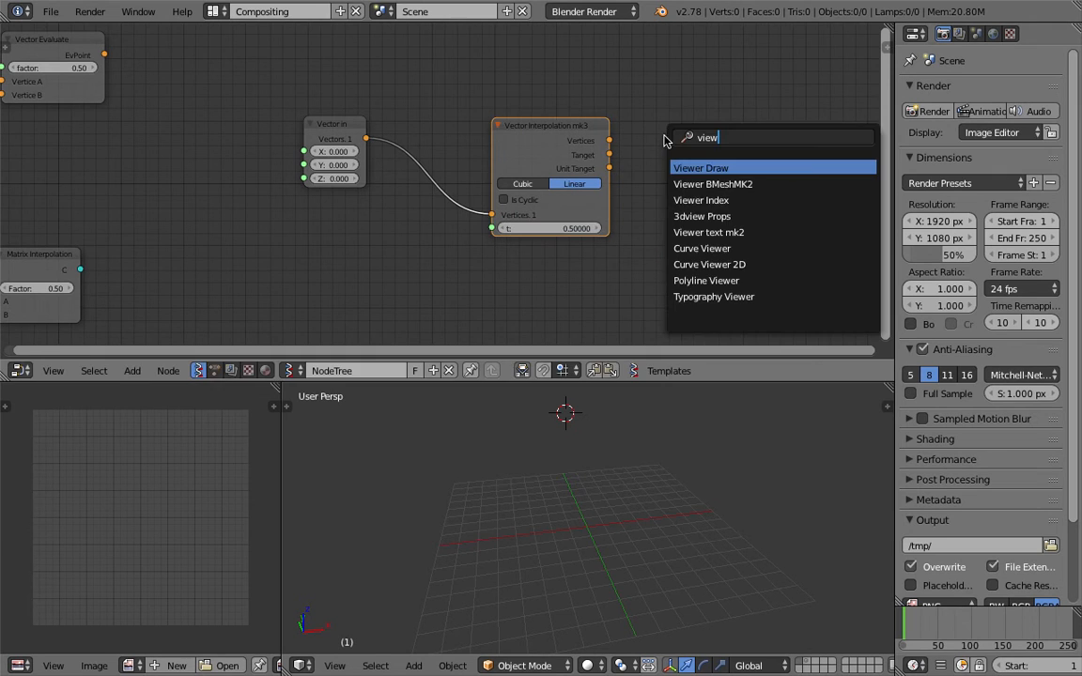
key(Return)
click(645, 146)
drag(611, 141, 685, 222)
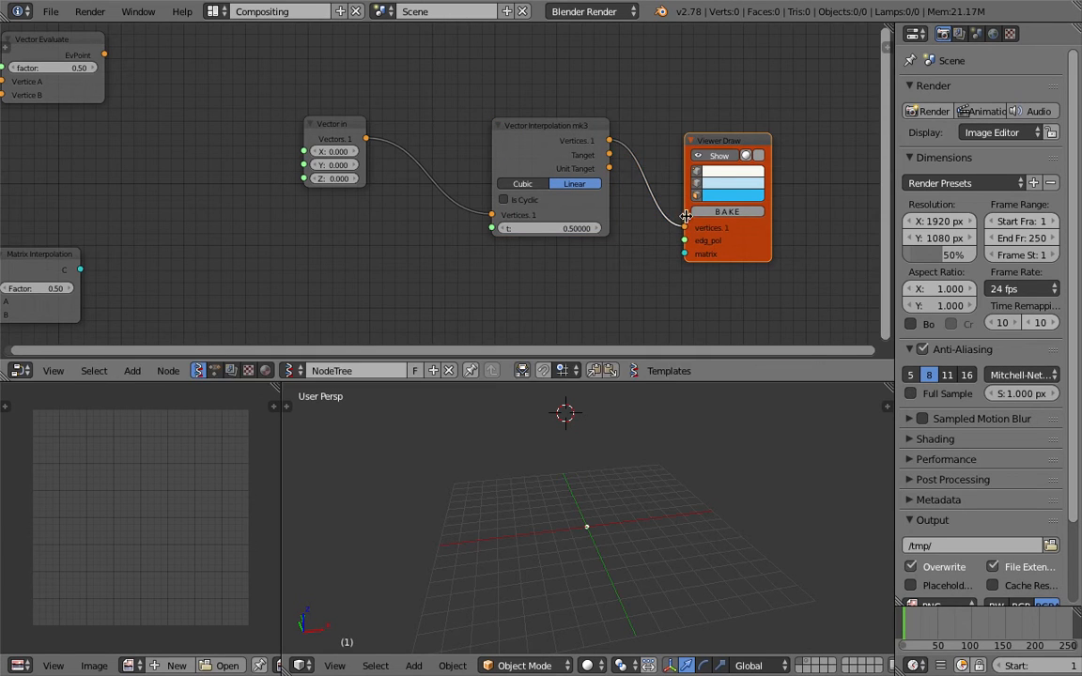
drag(719, 142, 746, 134)
middle_drag(663, 409, 628, 405)
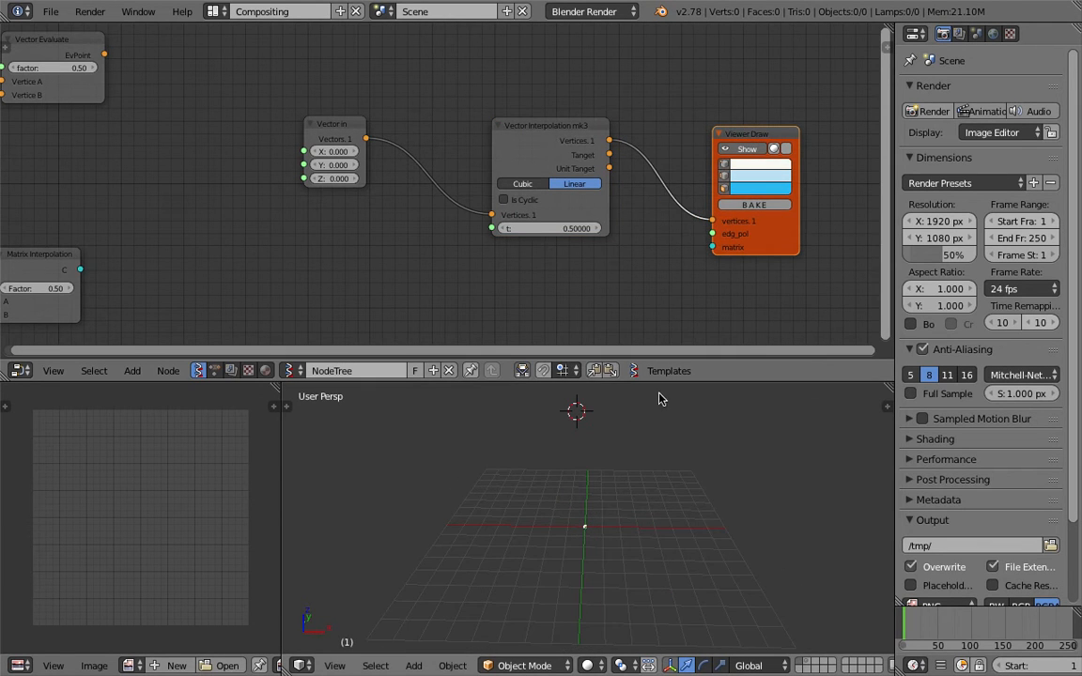
drag(661, 382, 657, 328)
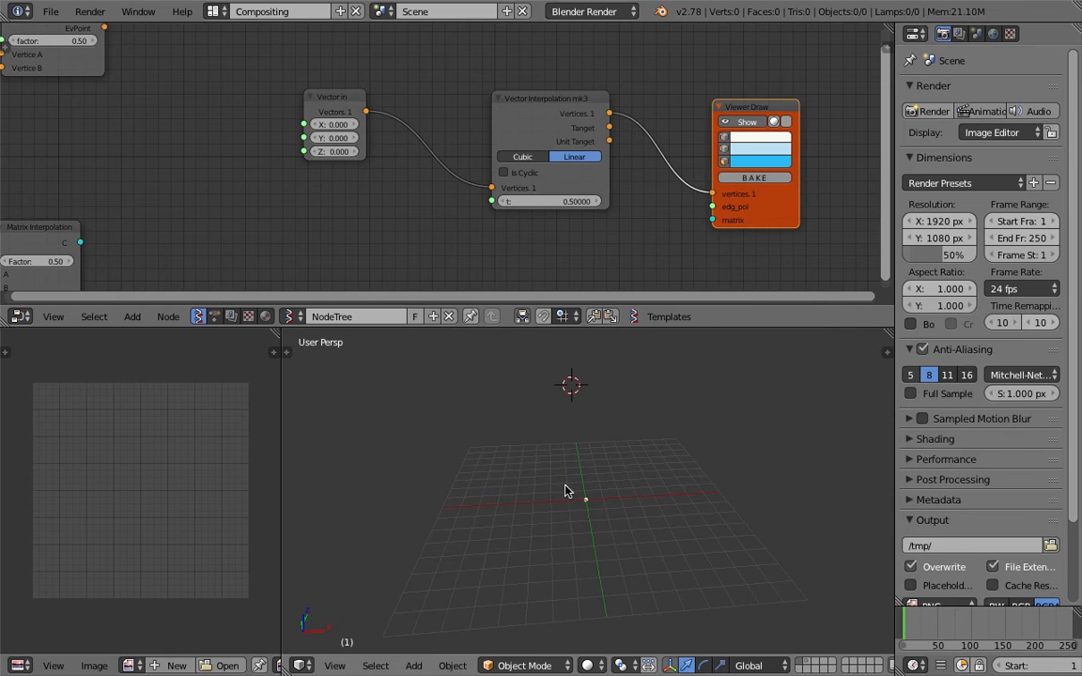
Duplicate the Vector in node, set the copy to (3, 3, 3), and link the upper one to mk3's Vertices
right_click(336, 105)
key(shift+d)
click(325, 208)
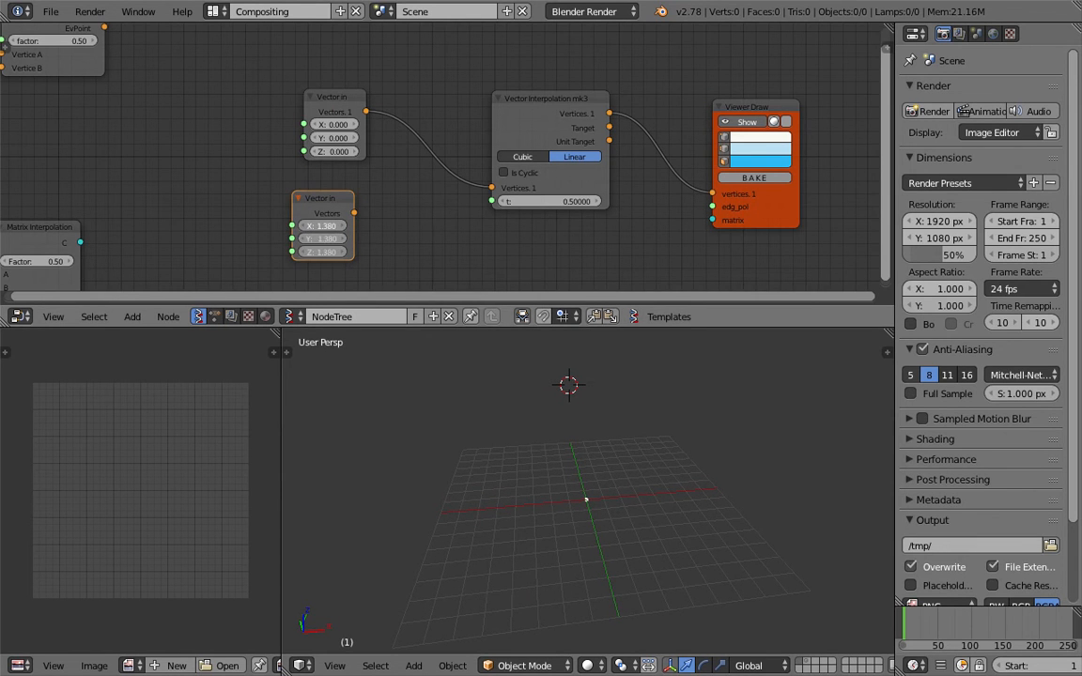
drag(325, 231, 481, 193)
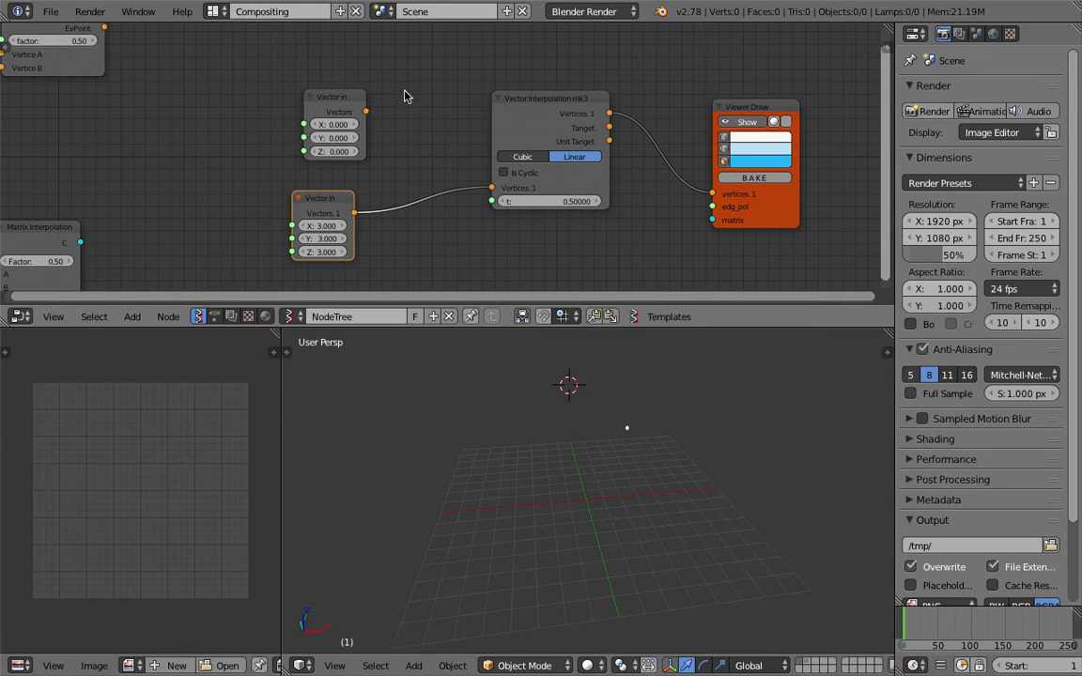
drag(366, 112, 491, 187)
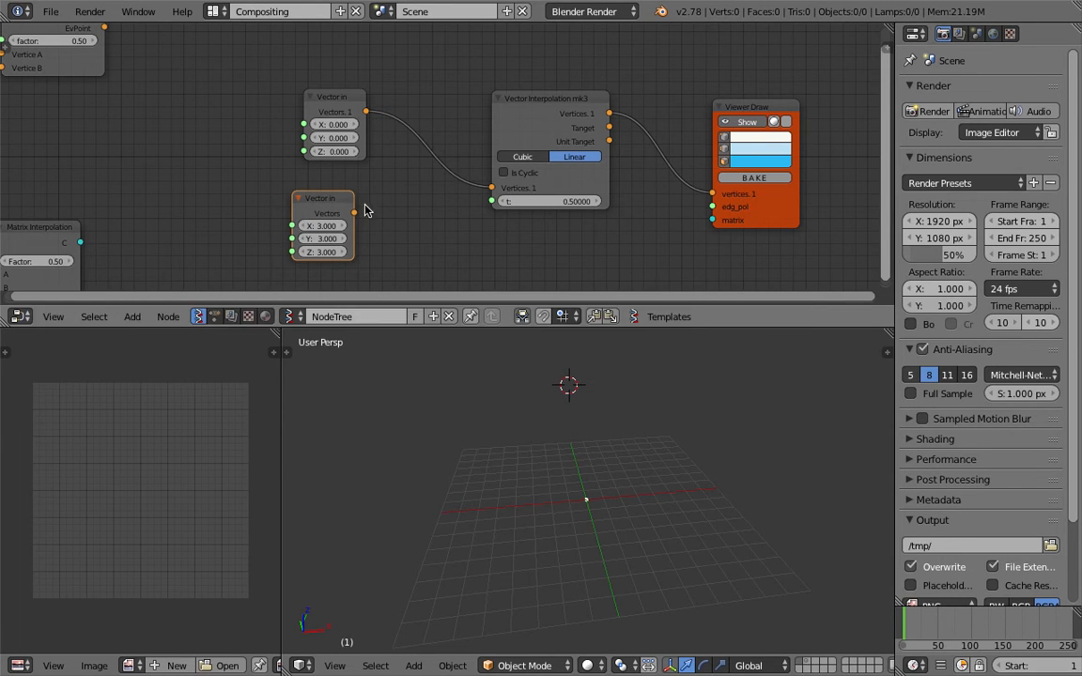
drag(354, 213, 491, 187)
drag(366, 111, 491, 187)
Save the blend file and shift both Vector in nodes to the left
key(ctrl+s)
click(434, 127)
drag(339, 104, 306, 96)
drag(314, 208, 280, 212)
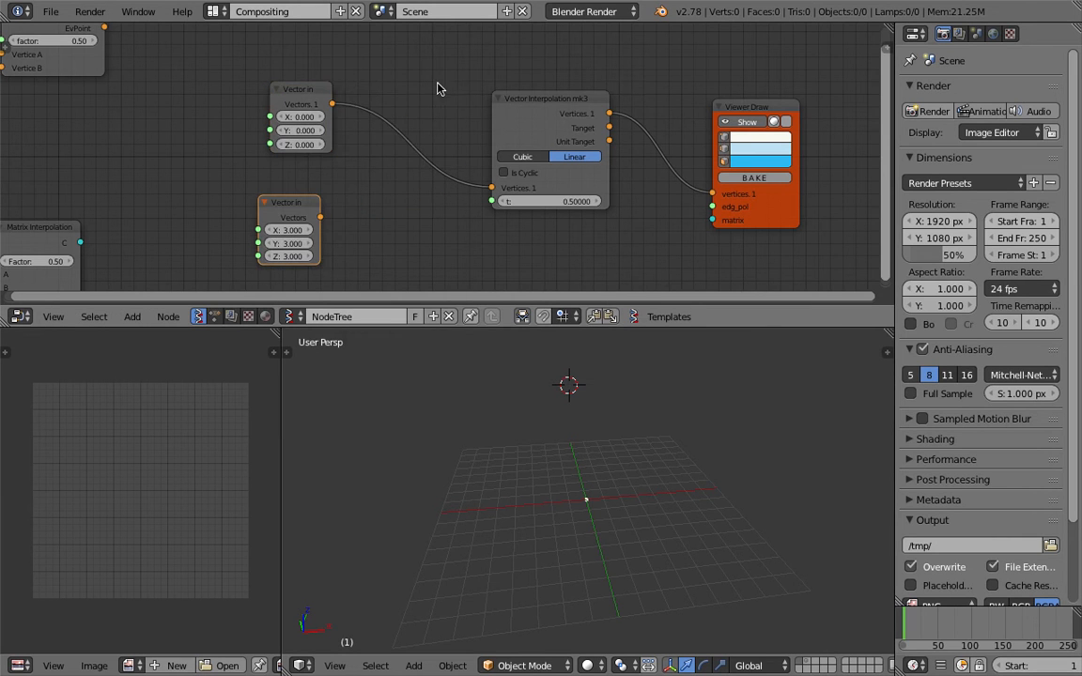
Insert a List Join node into the link to mk3 and connect the lower Vector in to its data
key(ctrl+f)
text(vector )
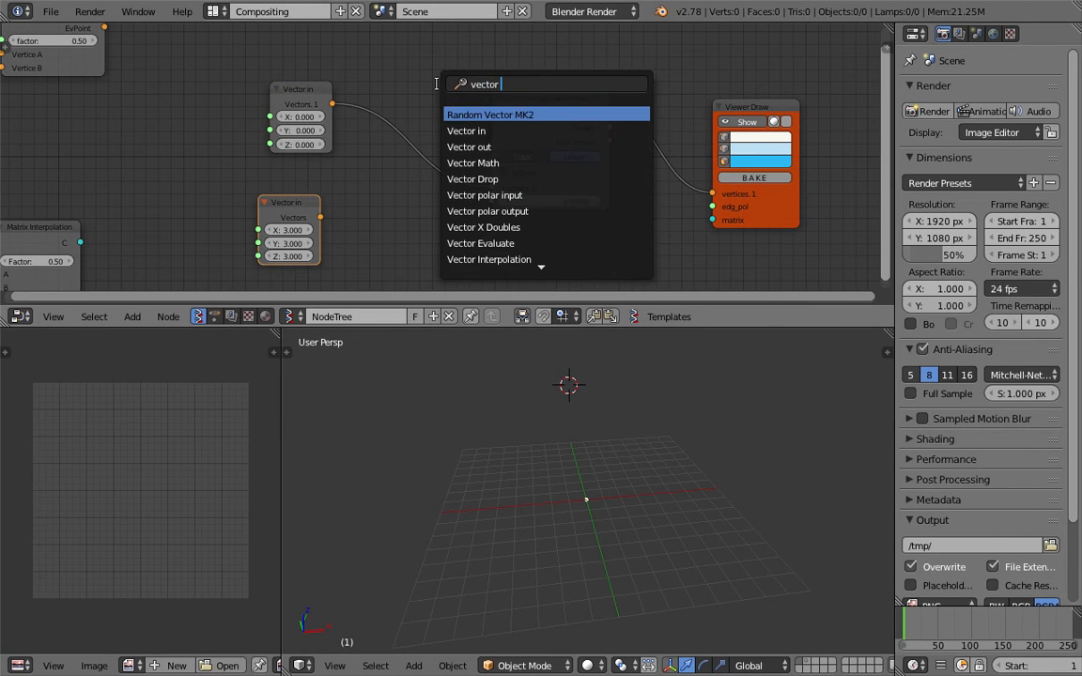
text(li)
key(ctrl+a)
text(list)
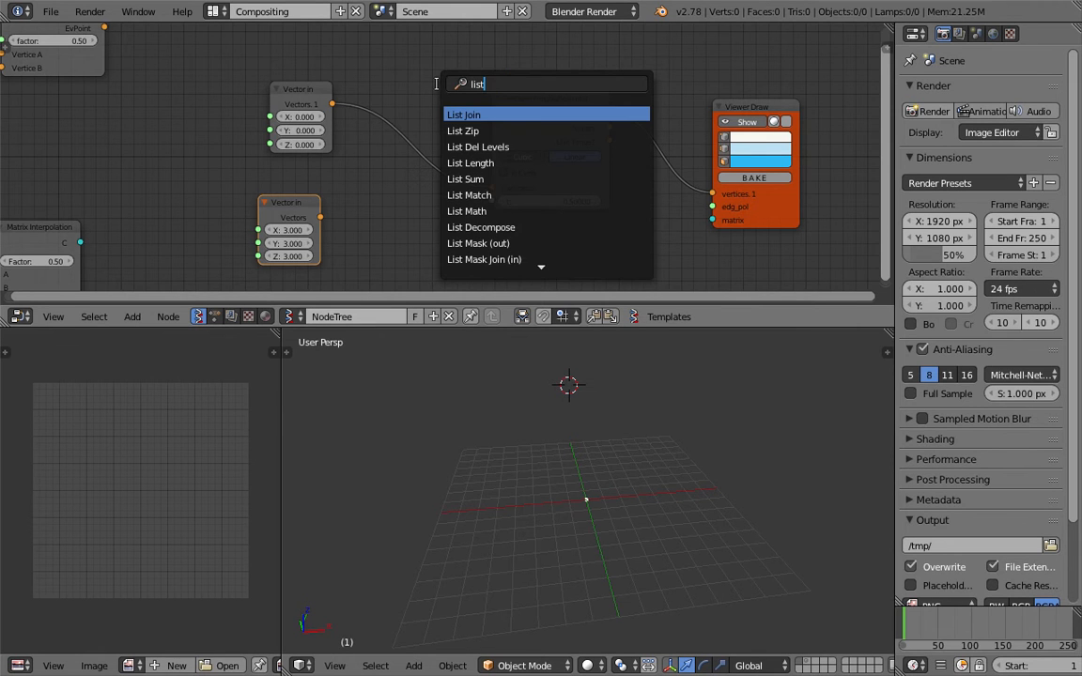
key(Return)
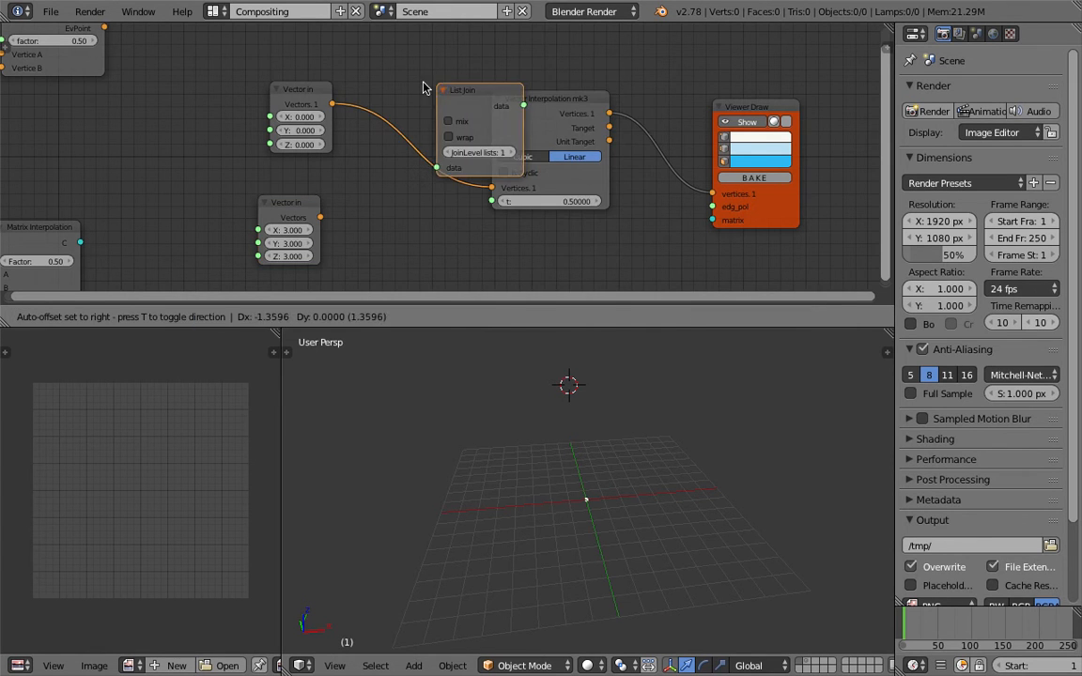
click(395, 113)
drag(321, 217, 382, 206)
Try List Join's mix and wrap options, leaving wrap off
click(403, 158)
click(404, 144)
click(408, 159)
click(412, 163)
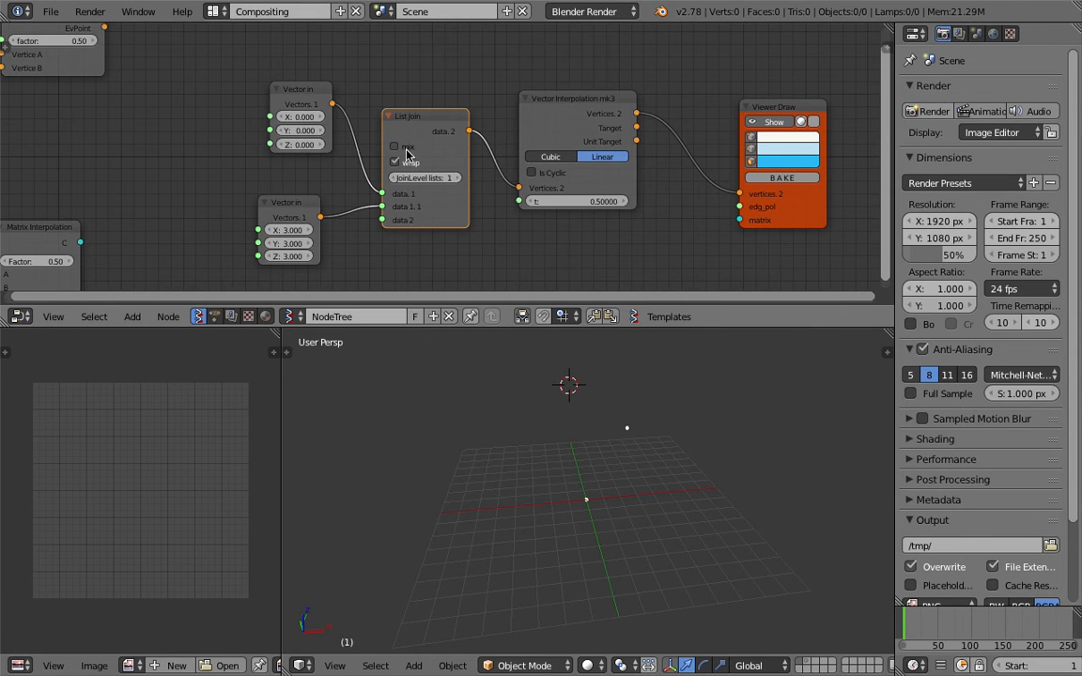
click(408, 161)
Enlarge the node editor and line up Vector Interpolation mk3 and Viewer Draw in a row
middle_drag(412, 160, 403, 163)
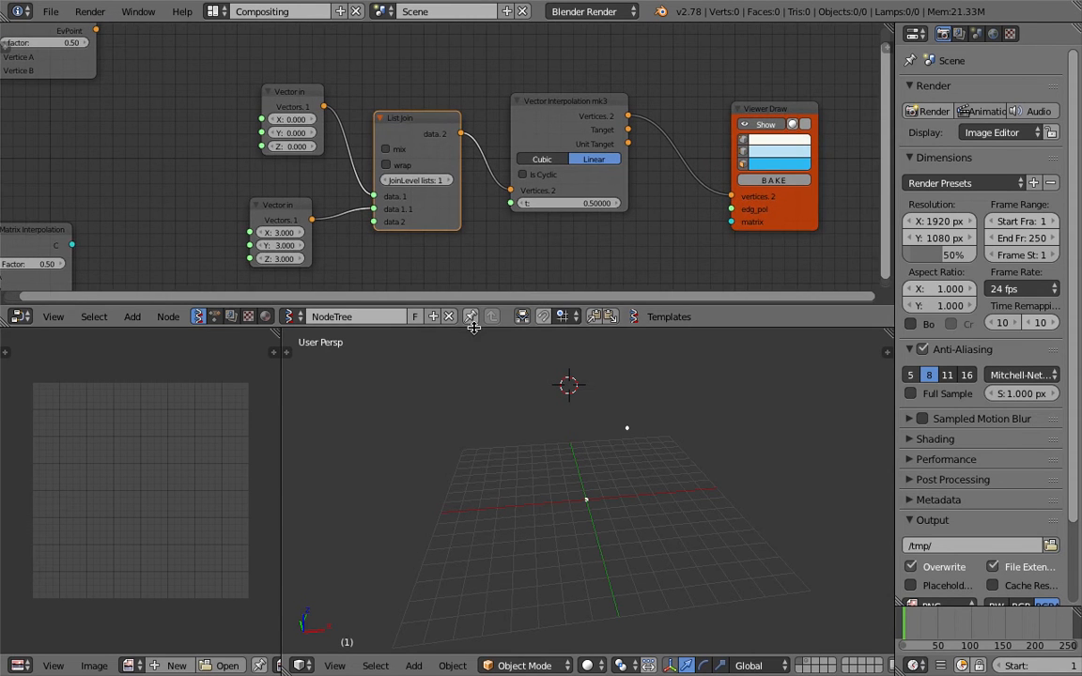
drag(473, 327, 450, 365)
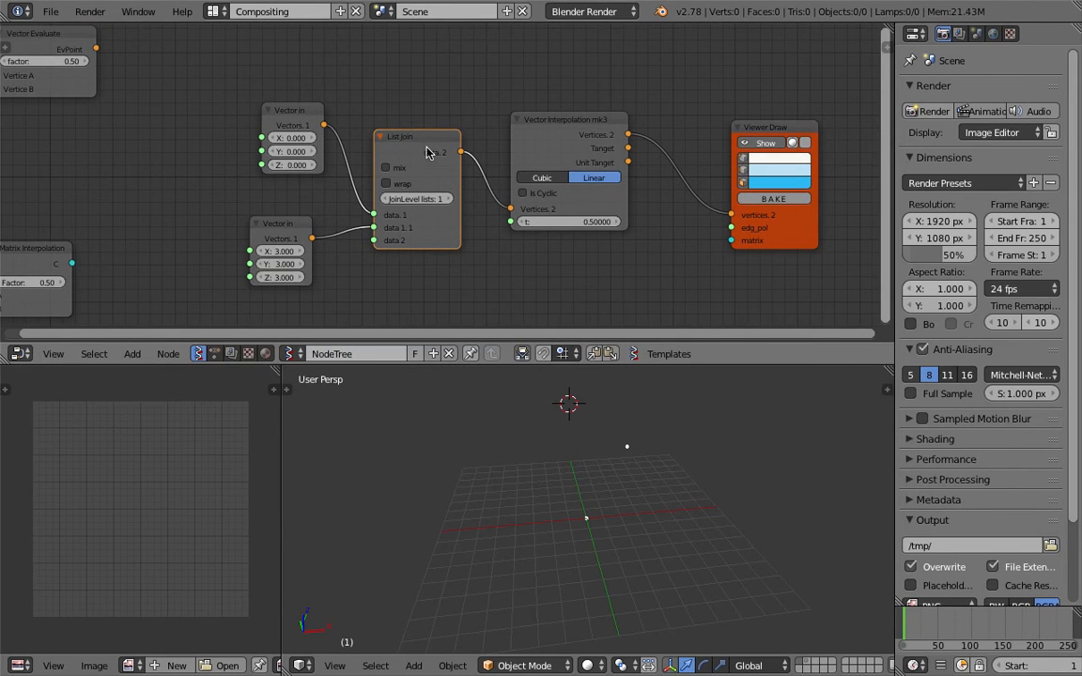
click(567, 117)
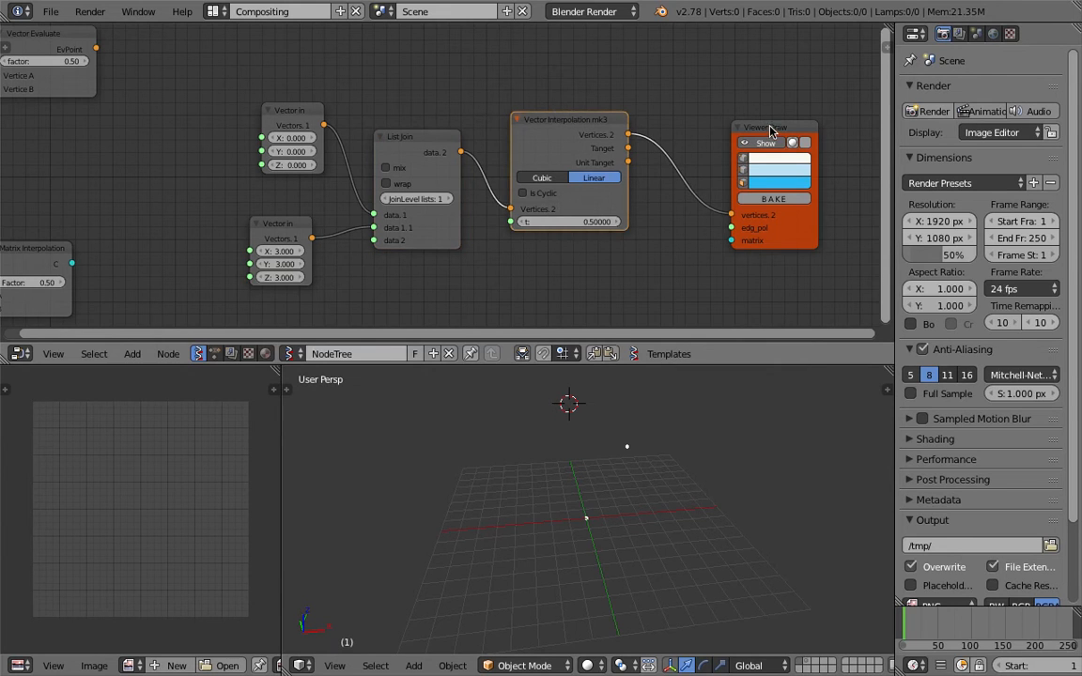
drag(770, 129, 753, 110)
drag(622, 119, 634, 115)
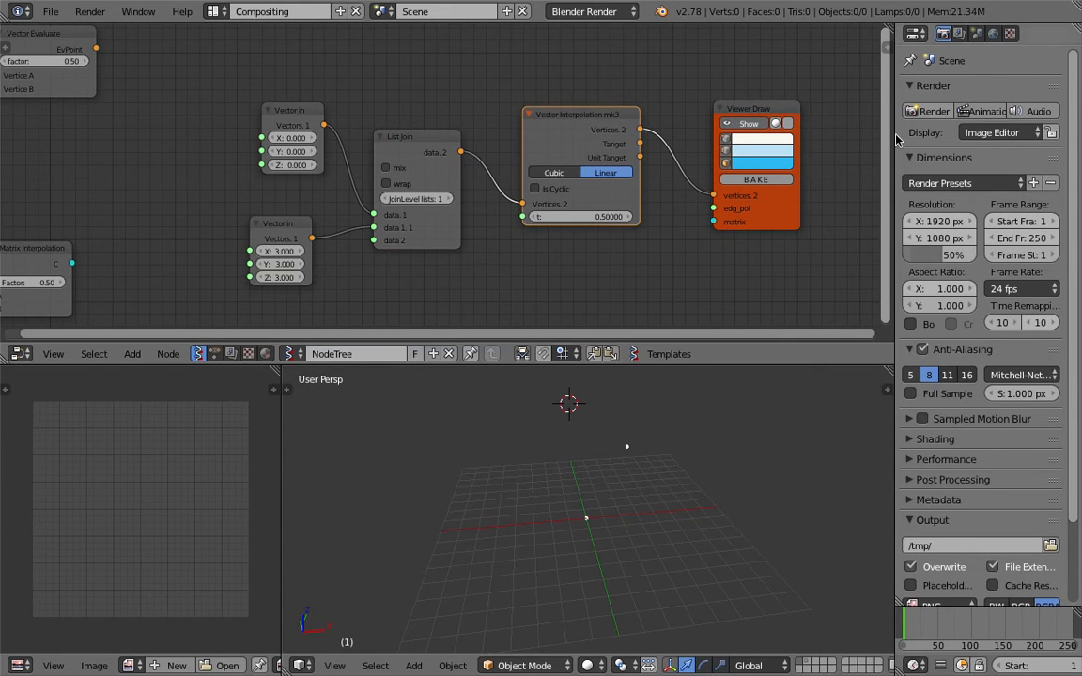
Widen the editors, zoom in, and change List Join's JoinLevel lists from 1 to 2
drag(895, 138, 908, 141)
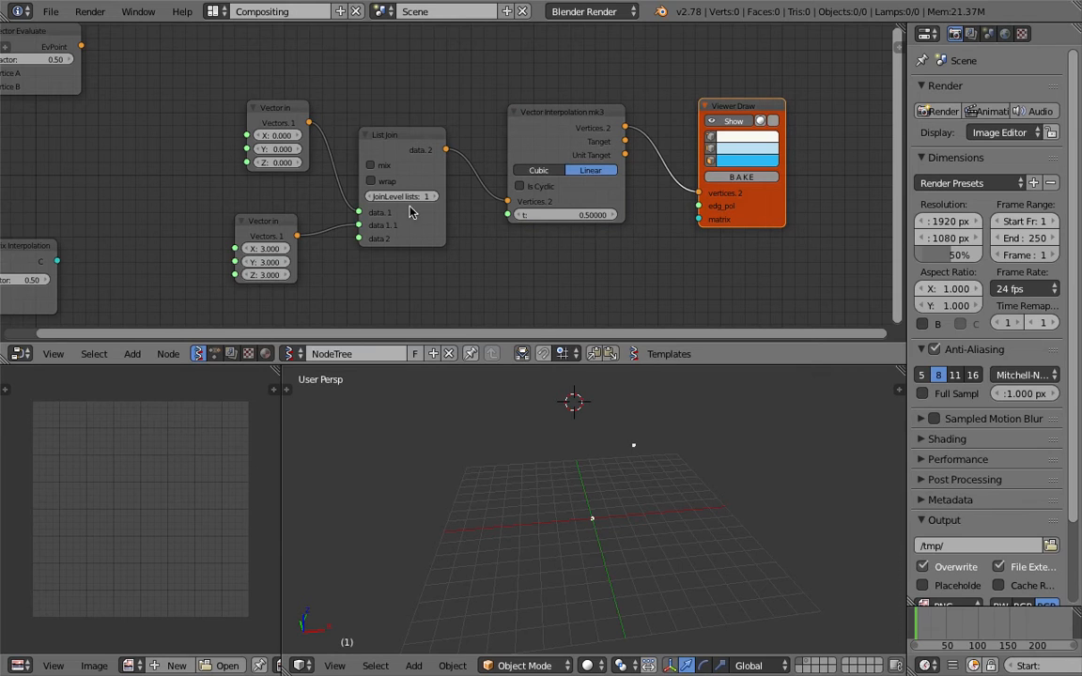
scroll(413, 205, up, 1)
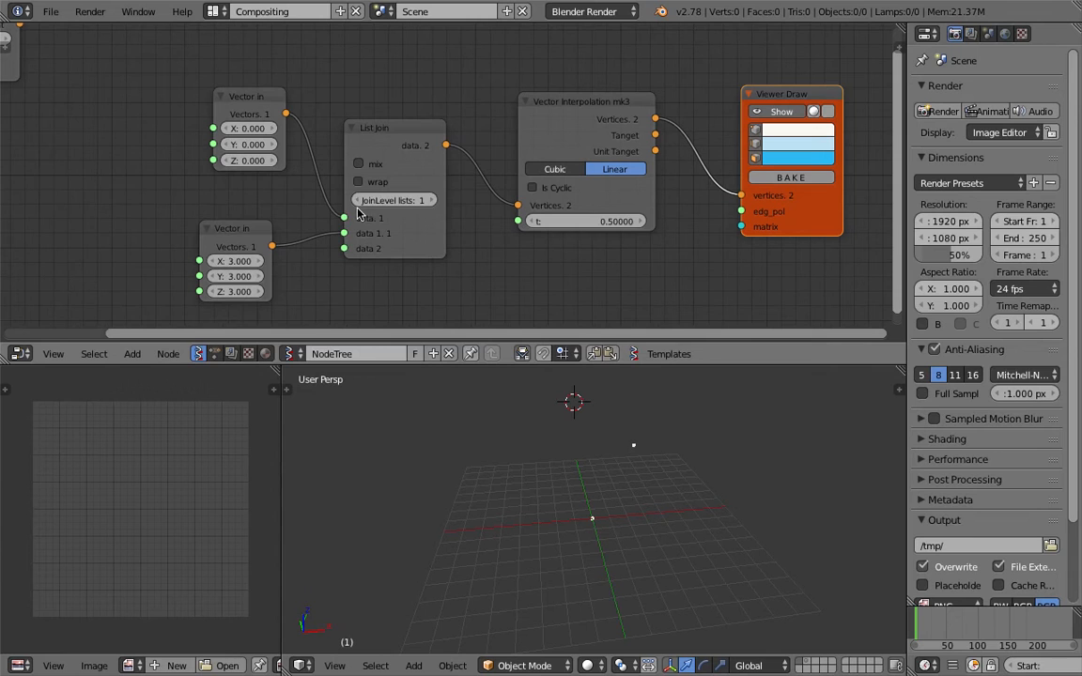
click(432, 201)
middle_drag(550, 431, 565, 430)
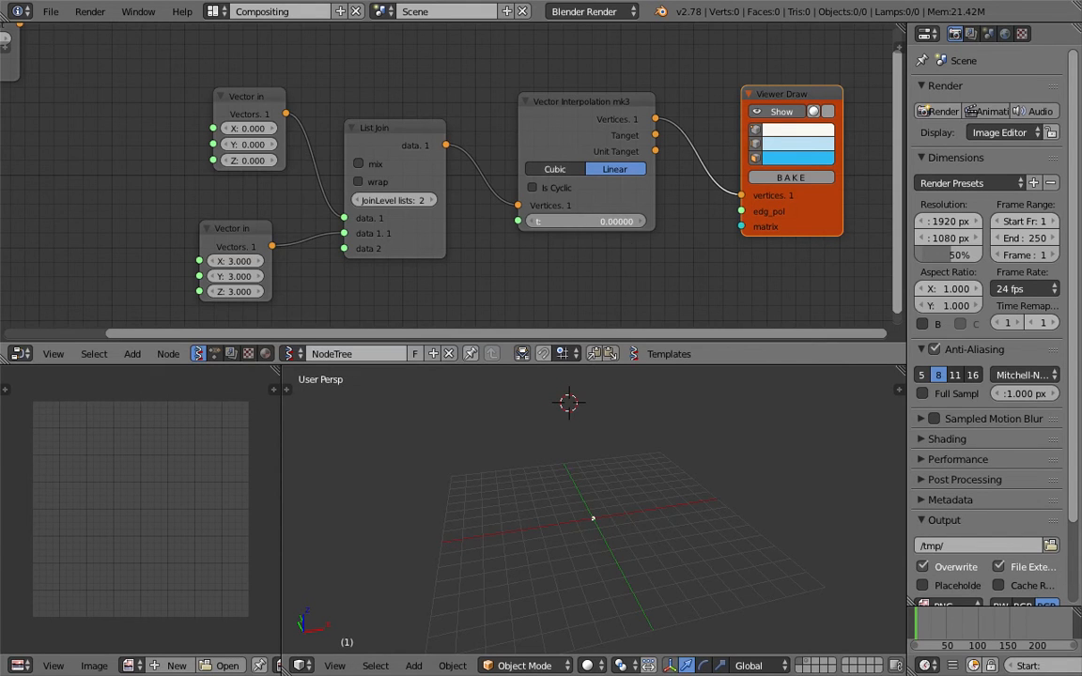
middle_drag(627, 437, 639, 495)
middle_drag(782, 195, 746, 195)
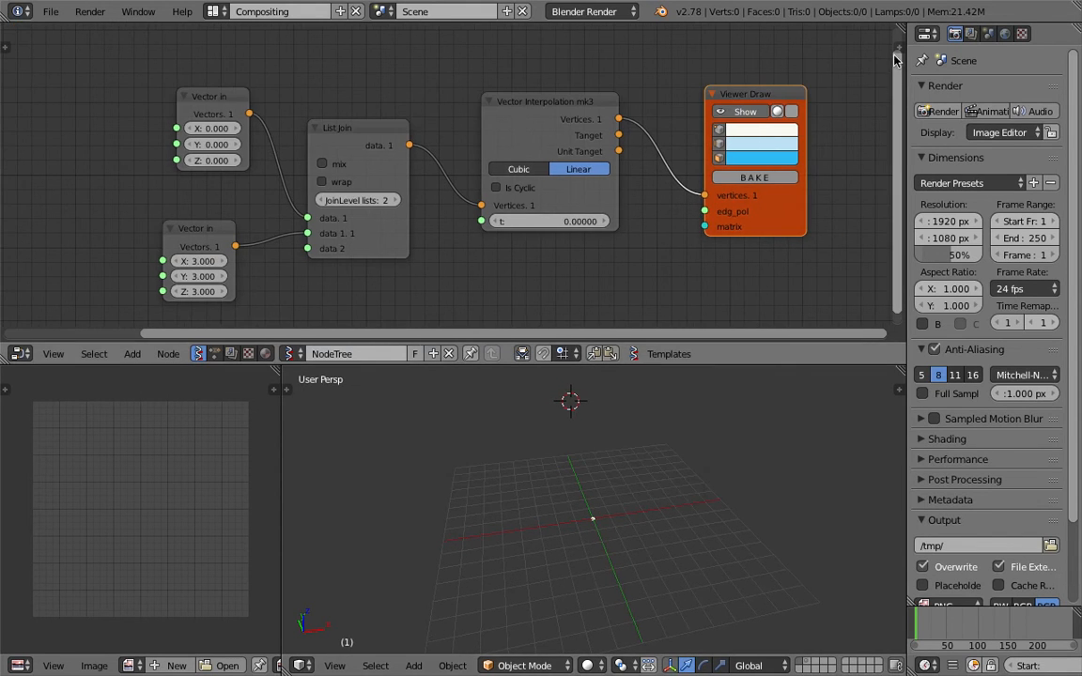
In the node sidebar, increase the Viewer Draw vertex size to 6.34
key(n)
scroll(807, 150, down, 5)
scroll(808, 141, up, 2)
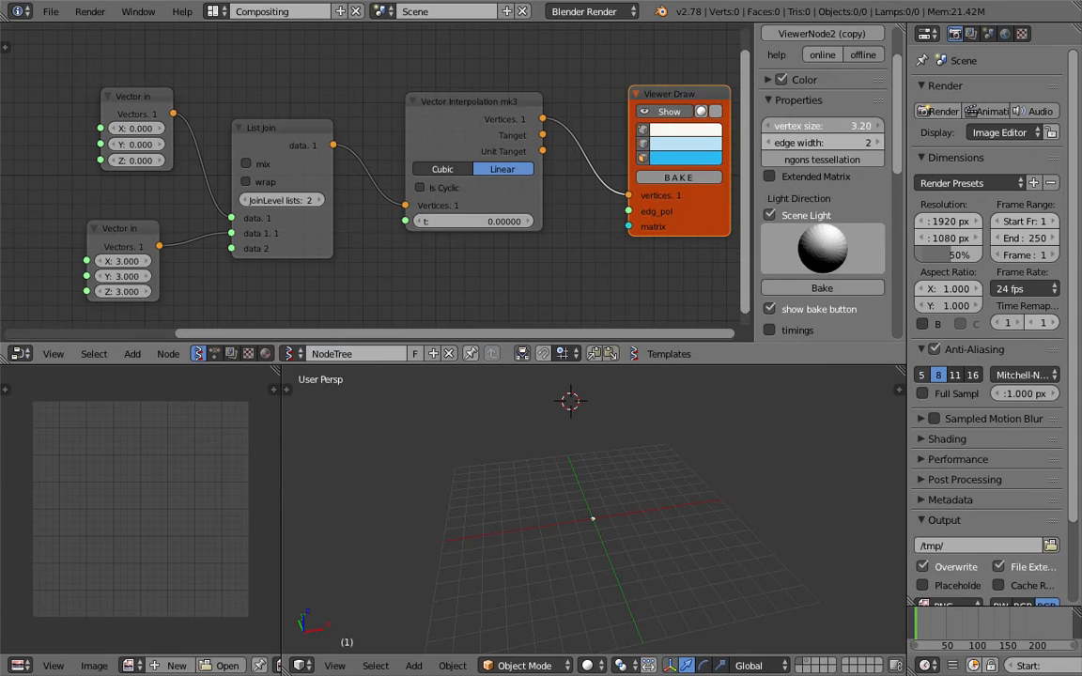
mouse_move(836, 127)
mouse_down()
mouse_move(853, 127)
mouse_move(841, 127)
mouse_up()
middle_drag(675, 575, 595, 535)
scroll(657, 594, up, 4)
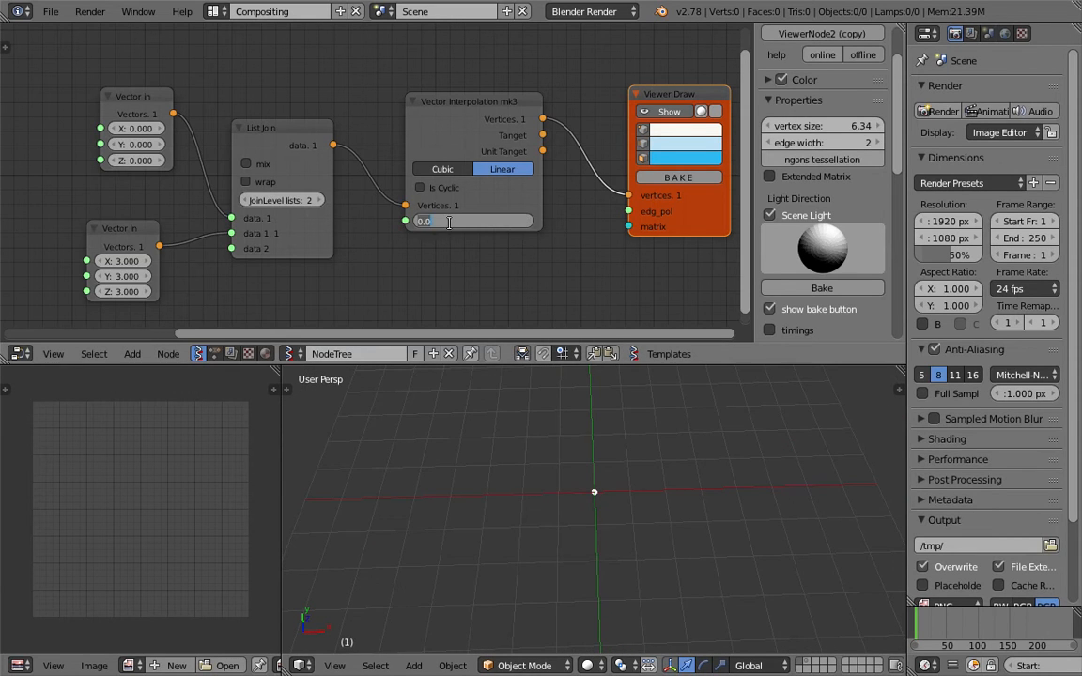
Reposition the top and lower Vector in nodes
click(145, 95)
drag(145, 95, 154, 88)
drag(146, 224, 172, 200)
drag(154, 86, 153, 79)
drag(151, 208, 152, 222)
Sweep the interpolation t value, e.g. to 0.21, and watch the point travel
drag(500, 223, 526, 222)
scroll(498, 221, up, 4)
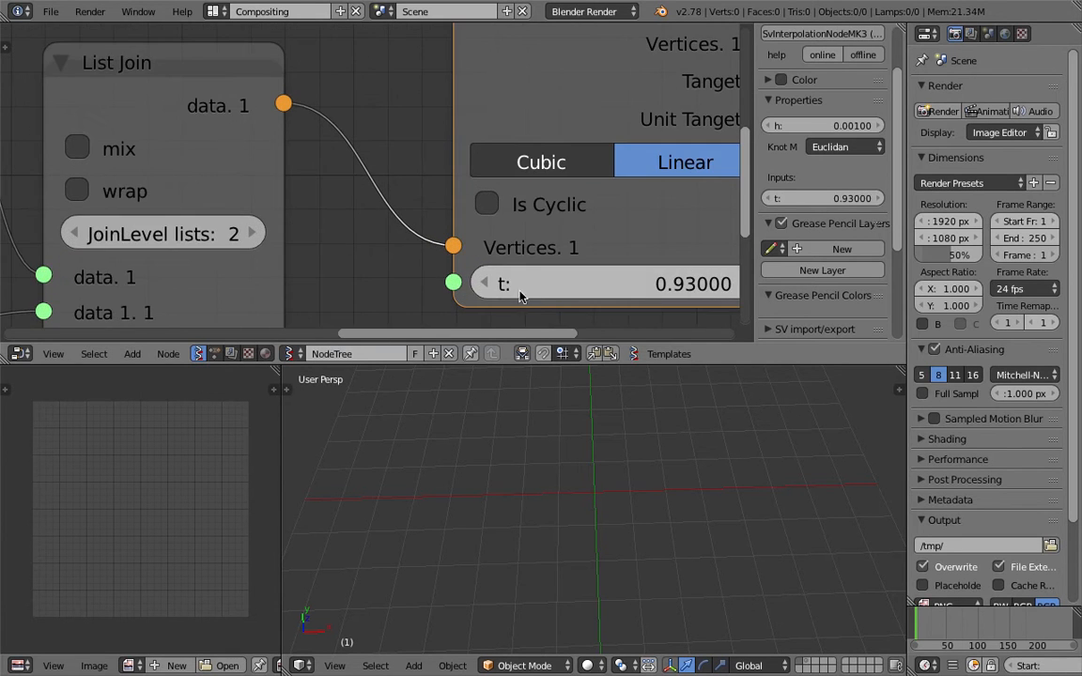
scroll(537, 285, down, 4)
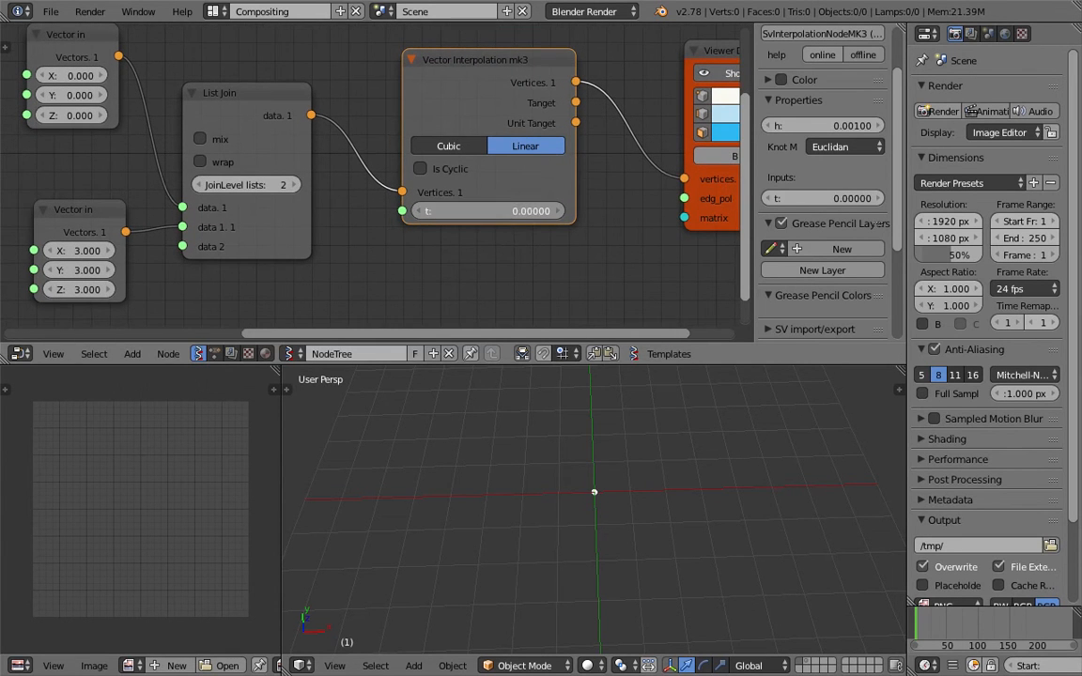
drag(501, 212, 515, 212)
scroll(703, 498, down, 3)
shift+middle_drag(702, 497, 664, 524)
drag(500, 212, 502, 212)
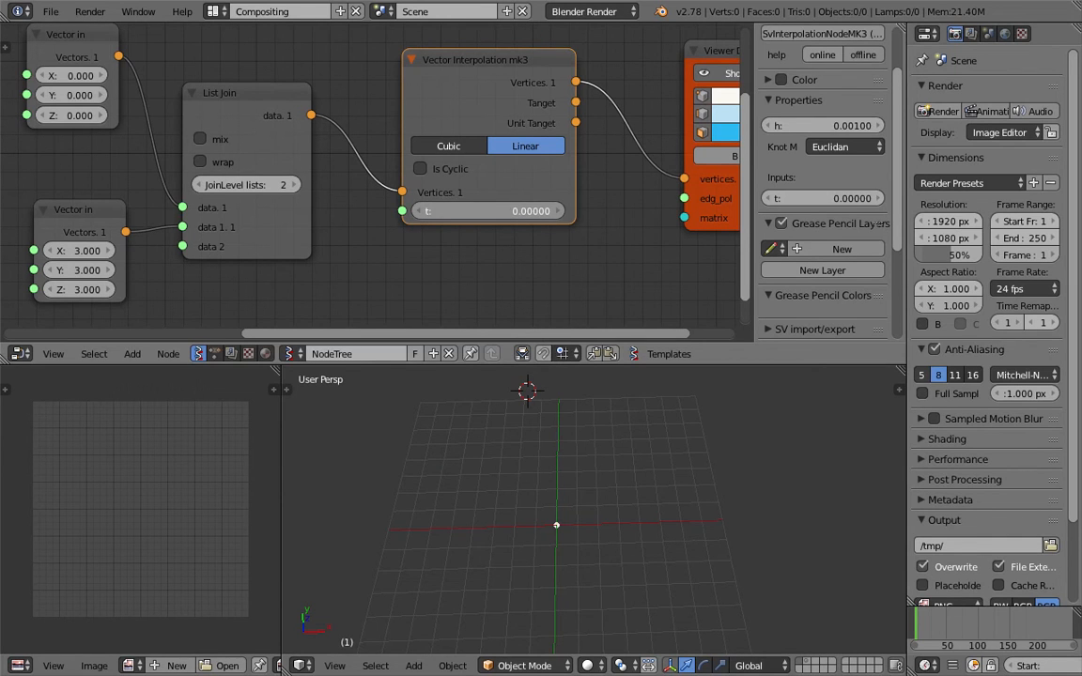
scroll(693, 553, down, 2)
Save the file, hide the sidebar, and nudge the interpolation node up-left
key(ctrl+s)
click(721, 486)
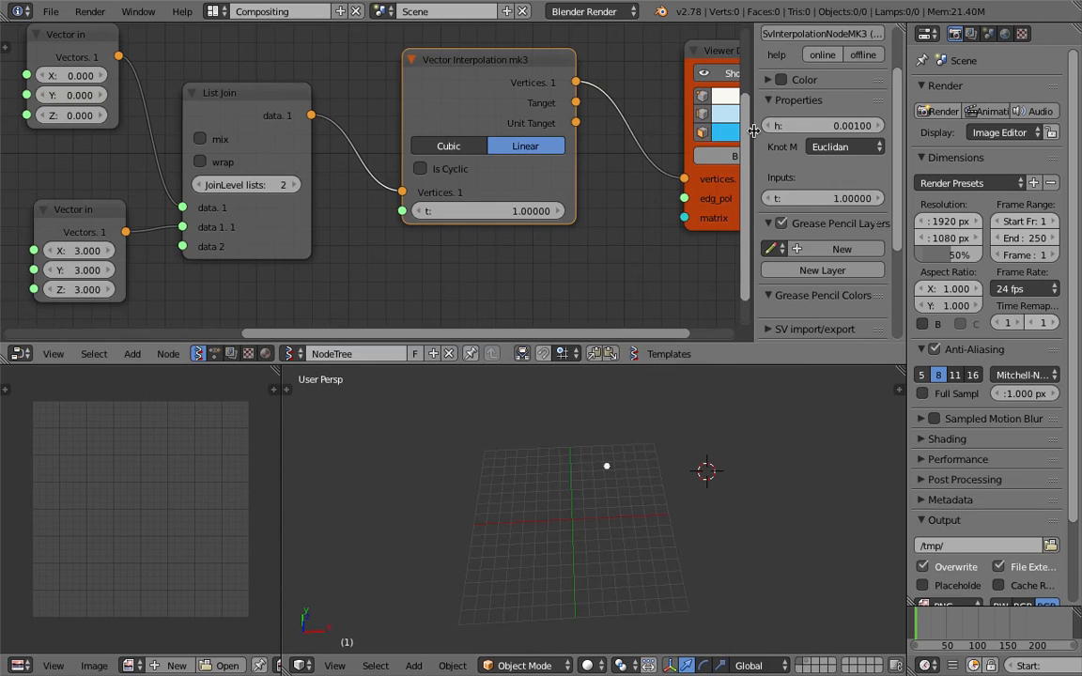
key(n)
drag(573, 96, 568, 90)
key(ctrl+s)
click(571, 82)
scroll(595, 185, down, 2)
scroll(602, 452, down, 2)
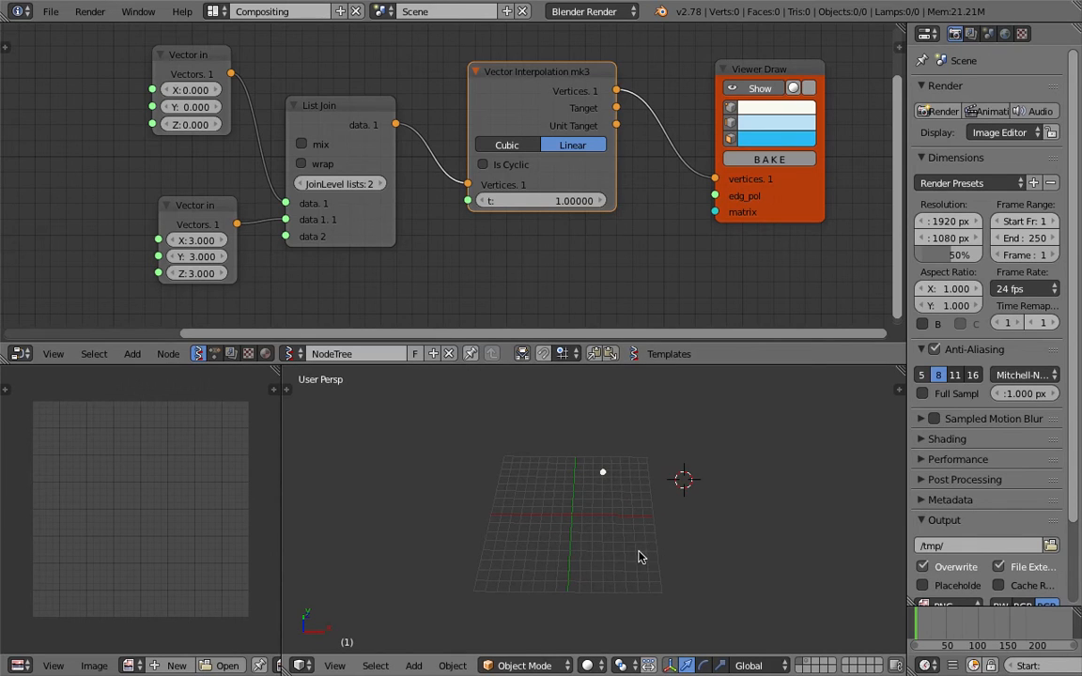
key(ctrl+s)
click(597, 562)
Settle t at 0.07 and shift the interpolation and Viewer Draw nodes right
drag(564, 200, 347, 201)
drag(583, 179, 618, 184)
drag(789, 199, 838, 199)
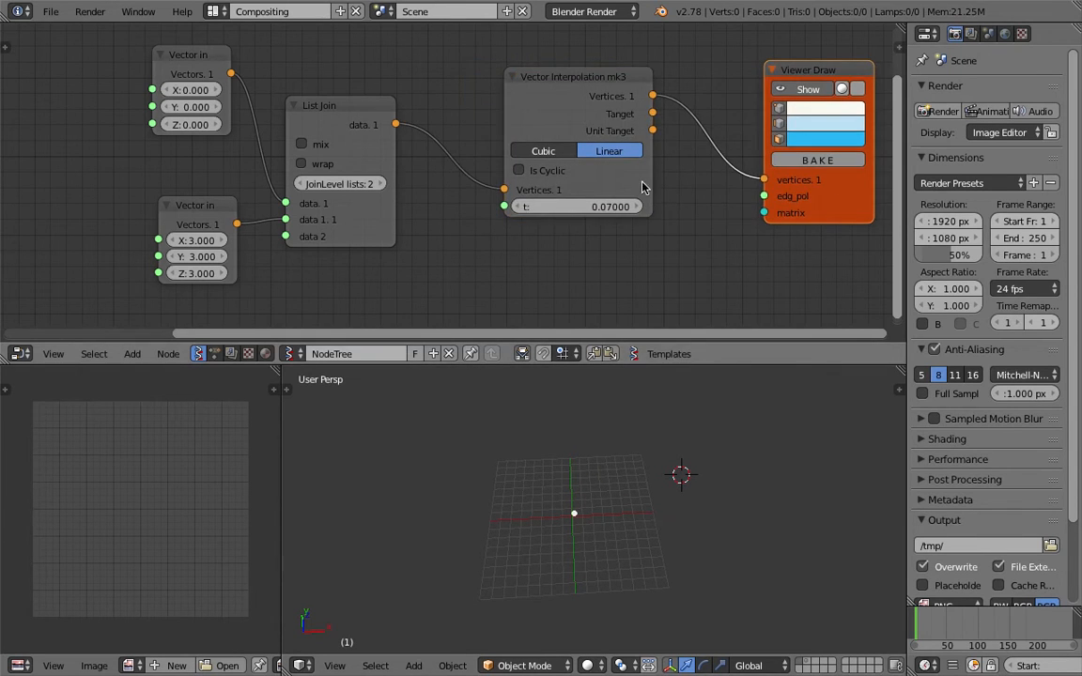
drag(641, 182, 687, 168)
middle_drag(658, 203, 666, 168)
Add a Range Float node via the add-node search and save the file
key(shift+a)
click(498, 215)
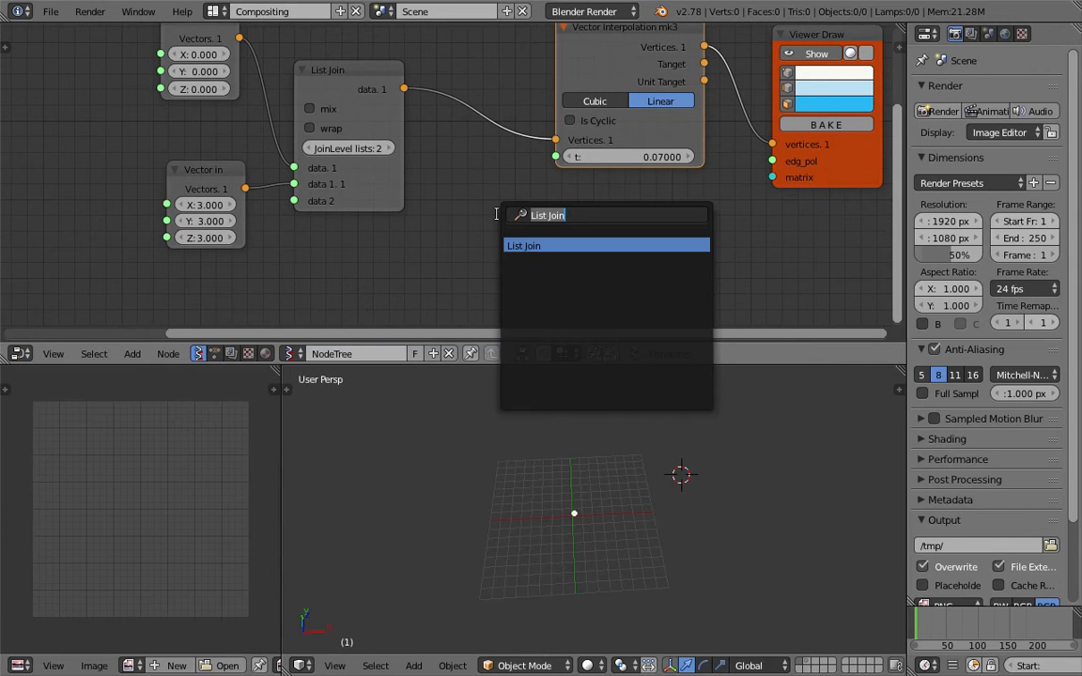
text(range)
key(Down)
key(Return)
click(438, 202)
key(ctrl+s)
click(438, 202)
Switch Range Float to Count mode and link its Range output into mk3's t
middle_drag(507, 211, 522, 158)
click(505, 192)
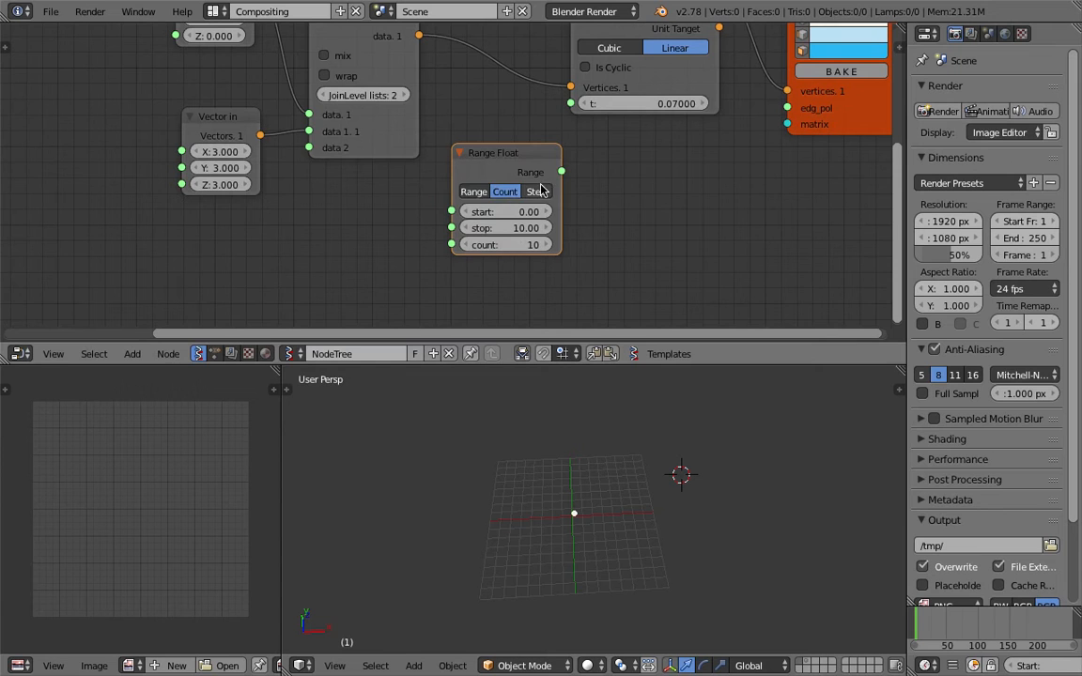
drag(561, 173, 571, 104)
drag(536, 150, 515, 162)
Orbit and zoom the 3D view to inspect the points, saving the file
middle_drag(584, 497, 575, 461)
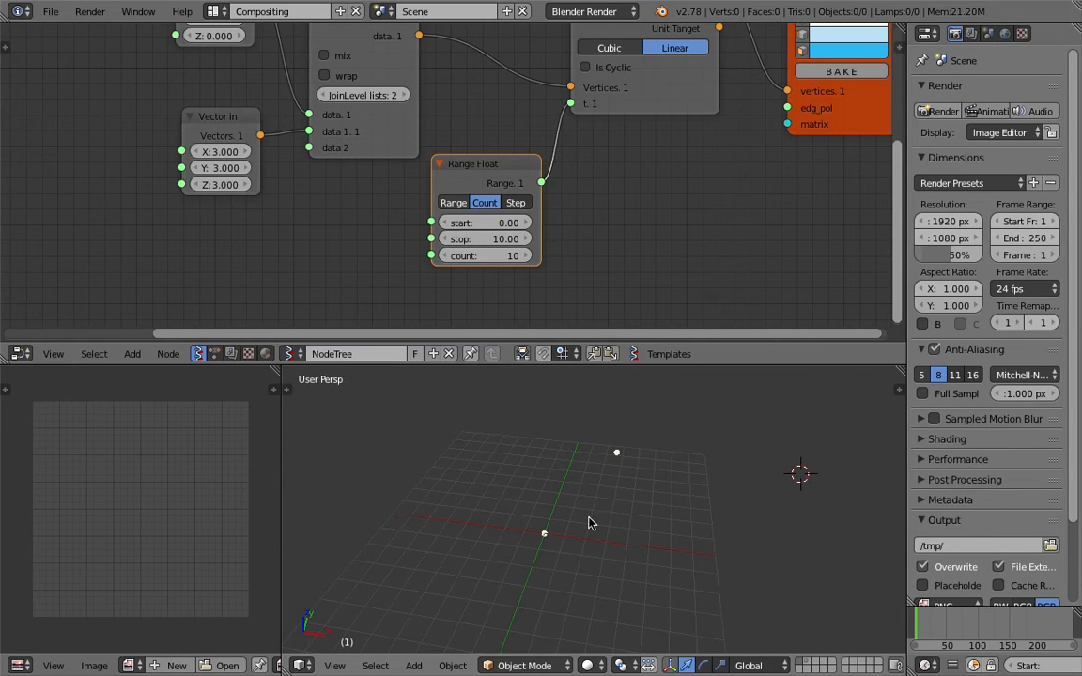
scroll(577, 264, up, 3)
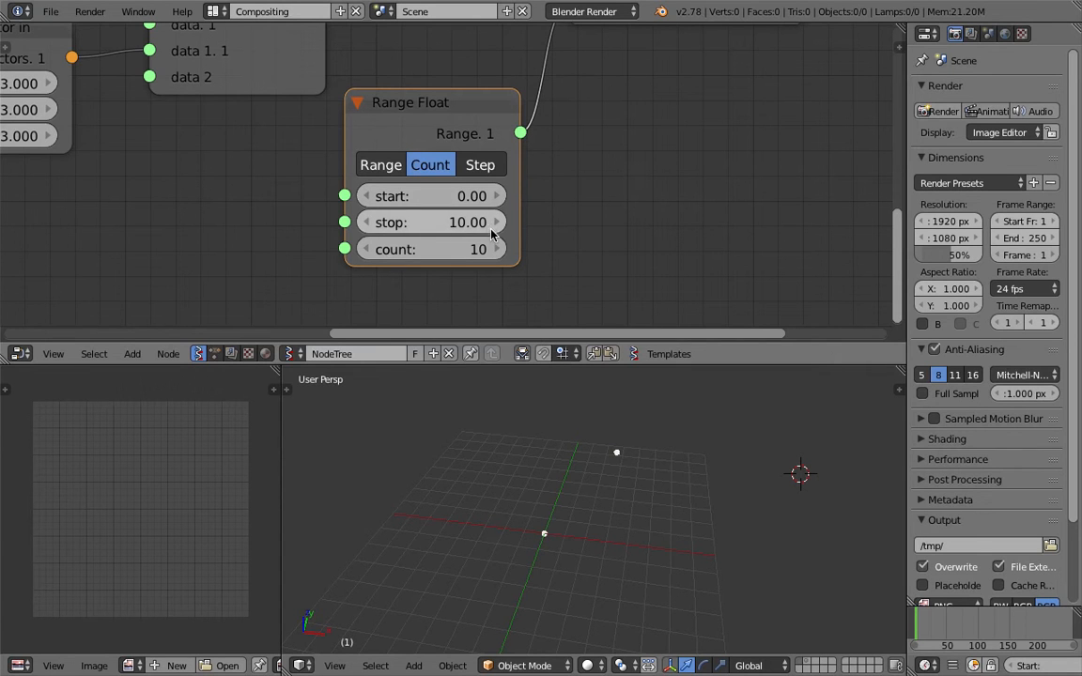
scroll(584, 242, down, 1)
scroll(584, 243, down, 2)
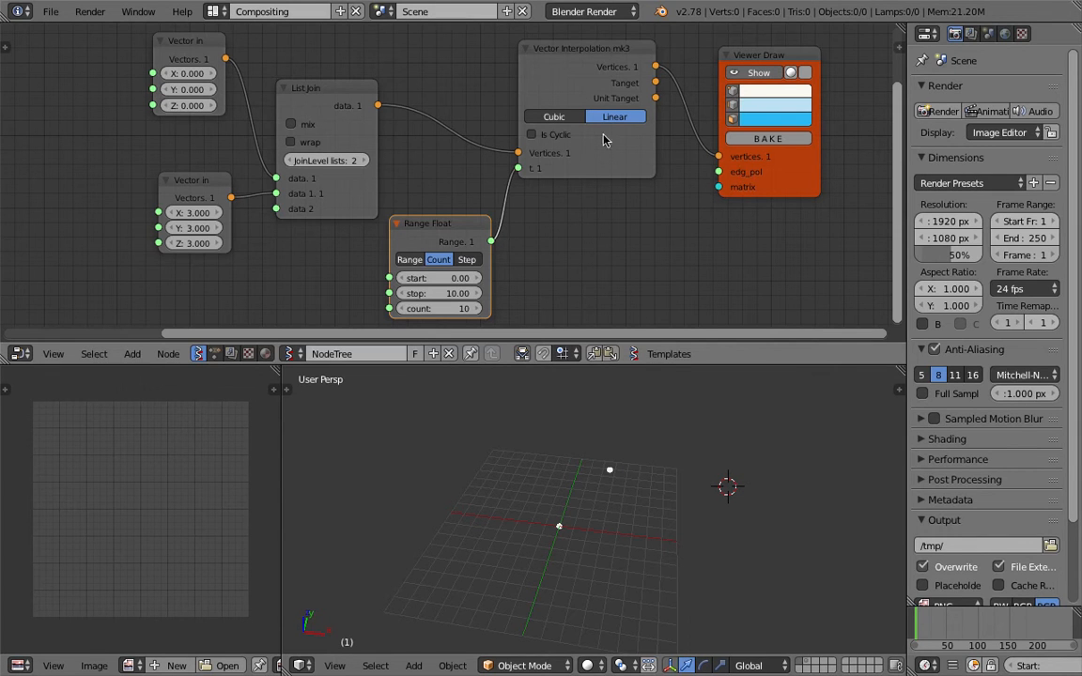
key(ctrl+s)
middle_drag(655, 454, 654, 500)
click(647, 465)
scroll(648, 465, up, 3)
middle_drag(479, 217, 476, 187)
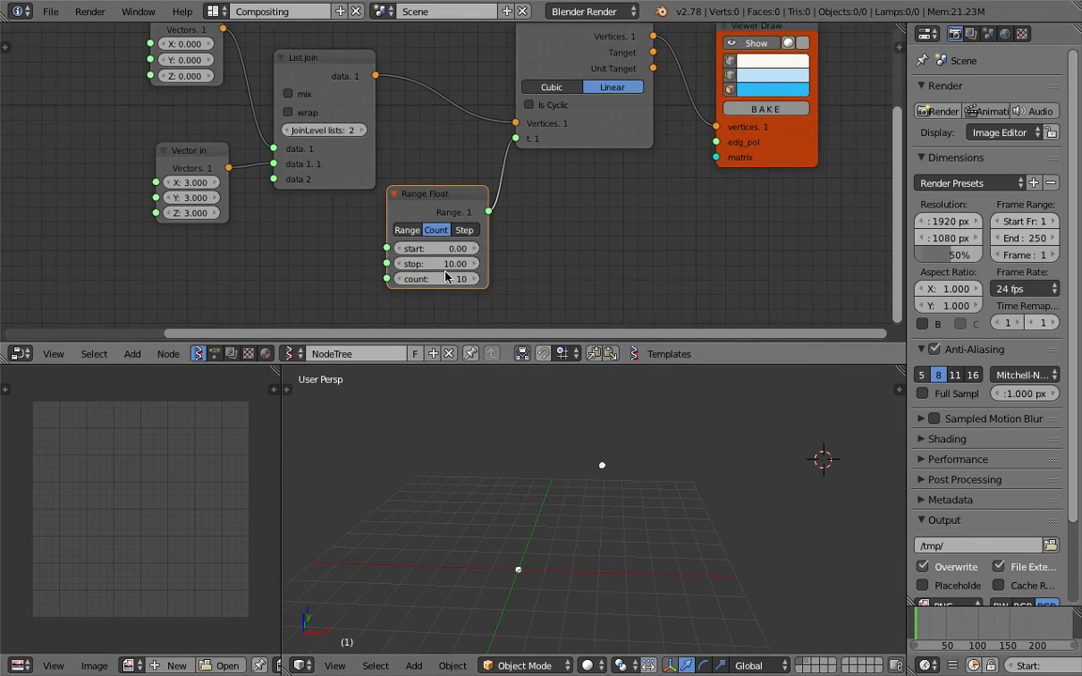
scroll(446, 275, up, 2)
Set Range Float stop to 1.00 and count to 18, then save
drag(445, 246, 479, 268)
middle_drag(616, 576, 580, 327)
key(ctrl+s)
click(628, 560)
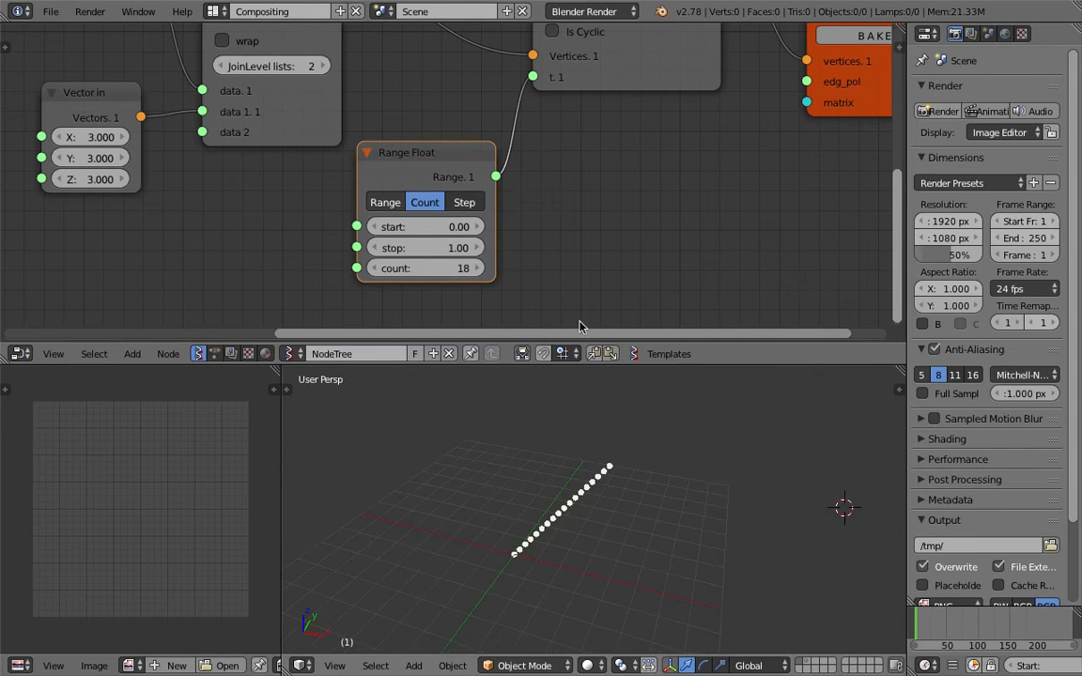
scroll(539, 248, down, 2)
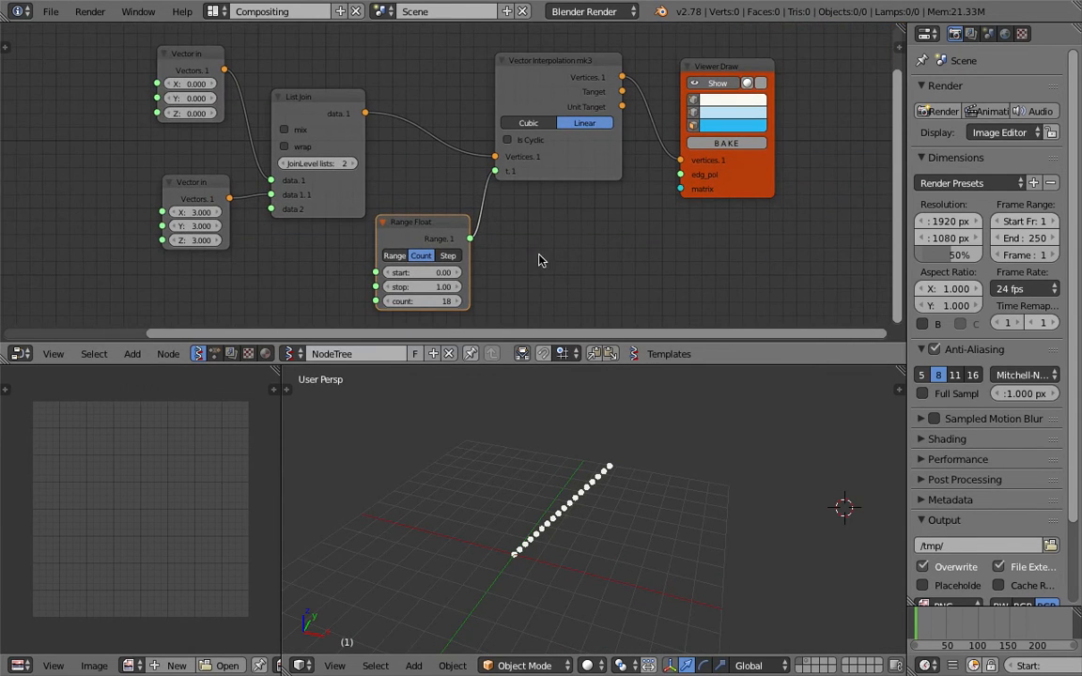
Set the lower Vector in to X 4.71, Y 7.11, Z 0.39
drag(183, 52, 154, 60)
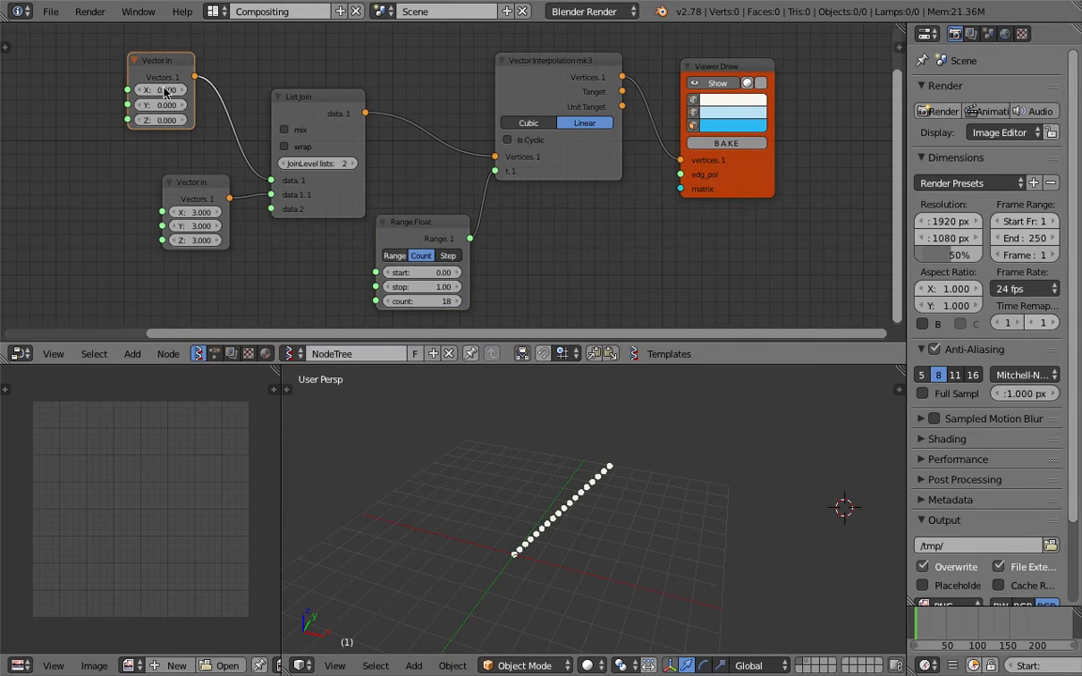
drag(196, 213, 255, 227)
drag(201, 240, 262, 225)
drag(196, 212, 225, 212)
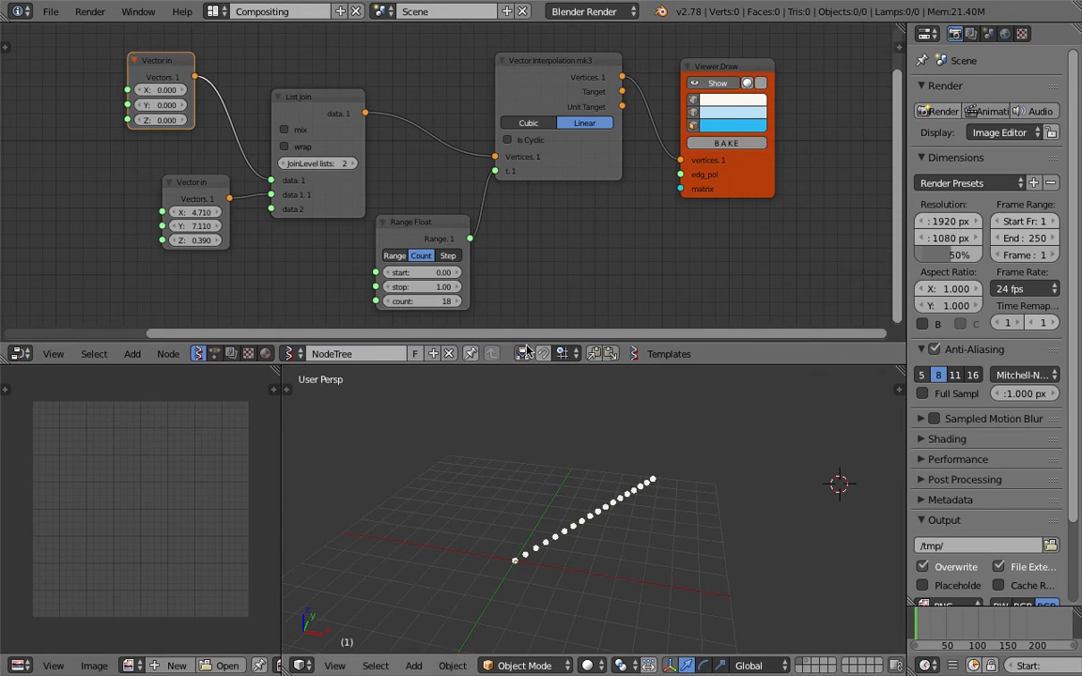
Rearrange the Vector Interpolation, Viewer Draw and Range Float nodes
middle_drag(498, 274, 493, 255)
drag(578, 156, 599, 182)
drag(750, 148, 776, 155)
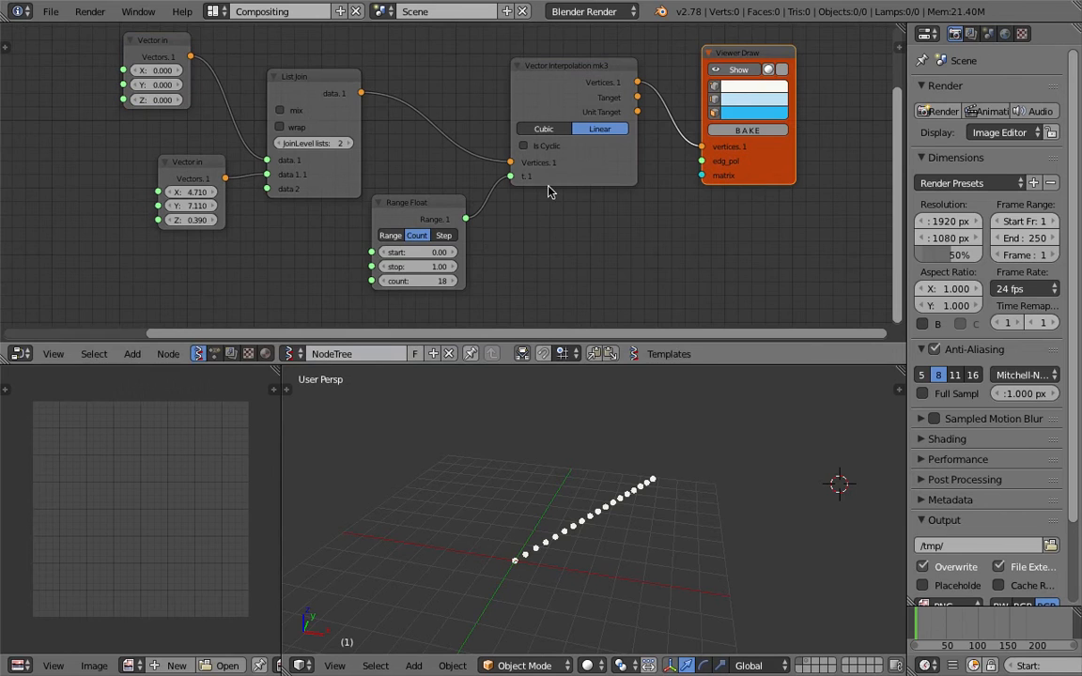
drag(449, 205, 465, 186)
scroll(442, 169, up, 1)
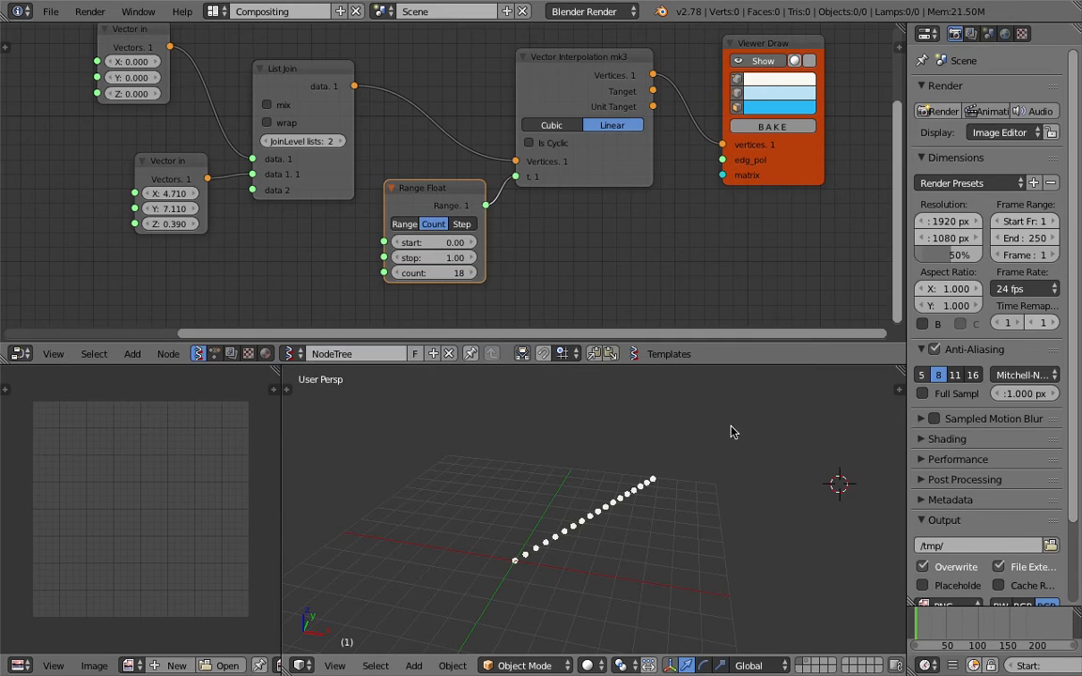
Try Cubic interpolation on mk3, then return to Linear
click(561, 127)
click(587, 126)
click(563, 126)
click(601, 124)
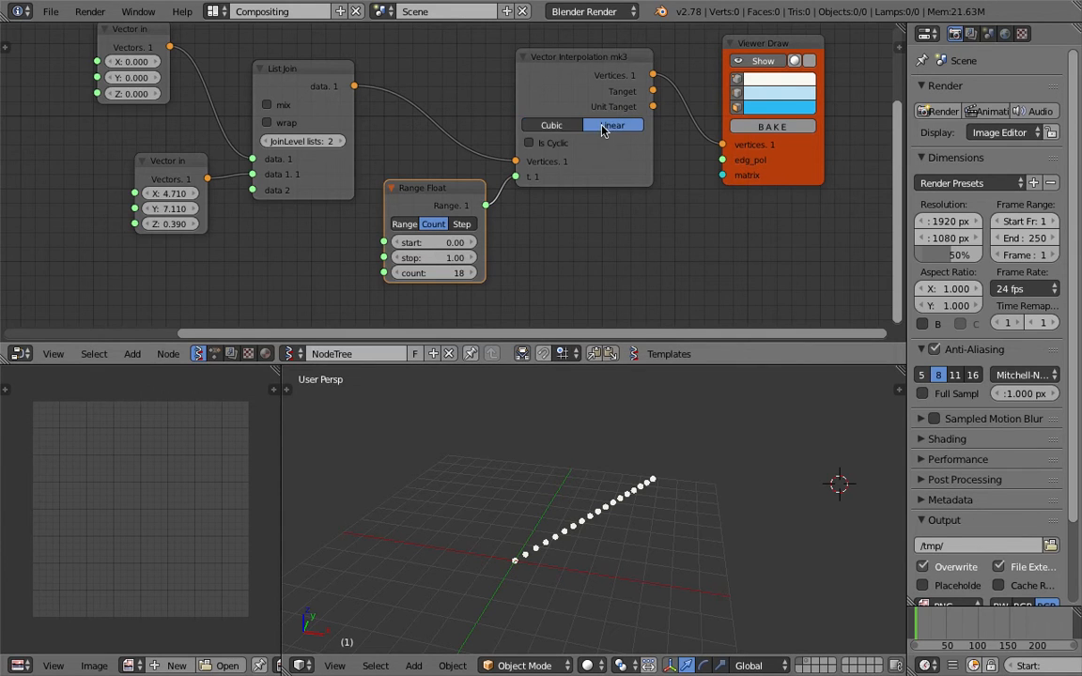
Duplicate the lower Vector in, link the copy to List Join data 2, and raise its X to 7.05
middle_drag(530, 211, 549, 176)
drag(222, 128, 185, 129)
middle_drag(188, 129, 261, 135)
key(shift+d)
click(262, 237)
drag(264, 251, 344, 161)
middle_drag(308, 224, 317, 193)
drag(244, 237, 94, 251)
Test a higher sample count, return it to 18, inspect the curve and save the file
scroll(657, 480, down, 2)
shift+middle_drag(658, 486, 557, 476)
middle_drag(648, 516, 502, 550)
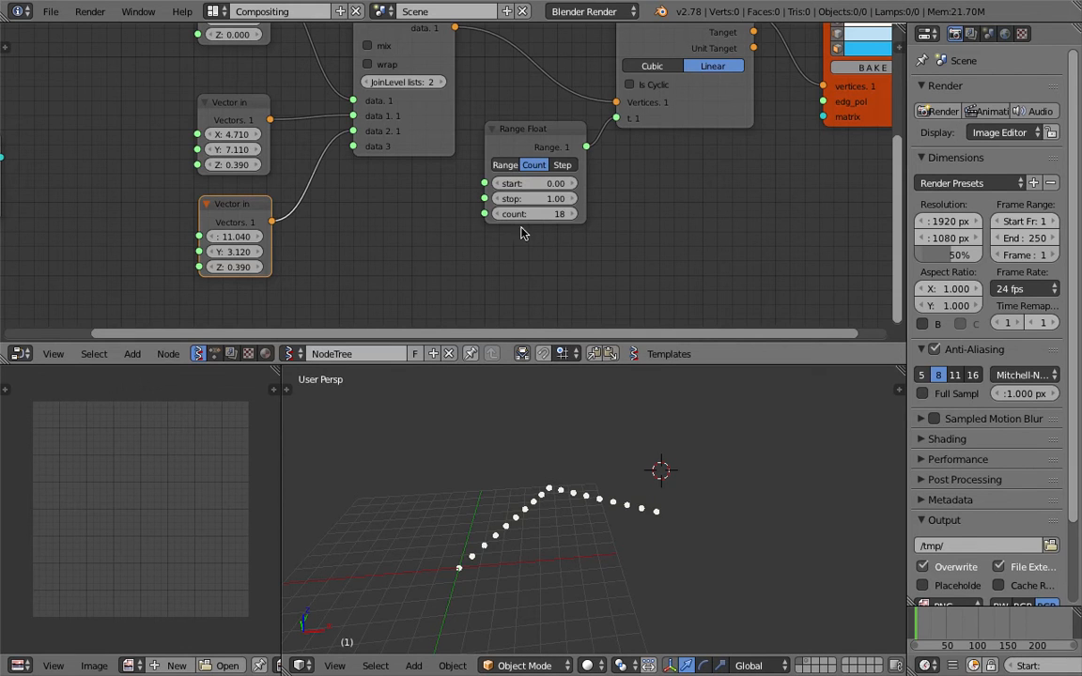
mouse_move(526, 214)
mouse_down()
mouse_move(584, 214)
mouse_move(526, 214)
mouse_up()
scroll(478, 199, up, 2)
middle_drag(490, 588, 458, 572)
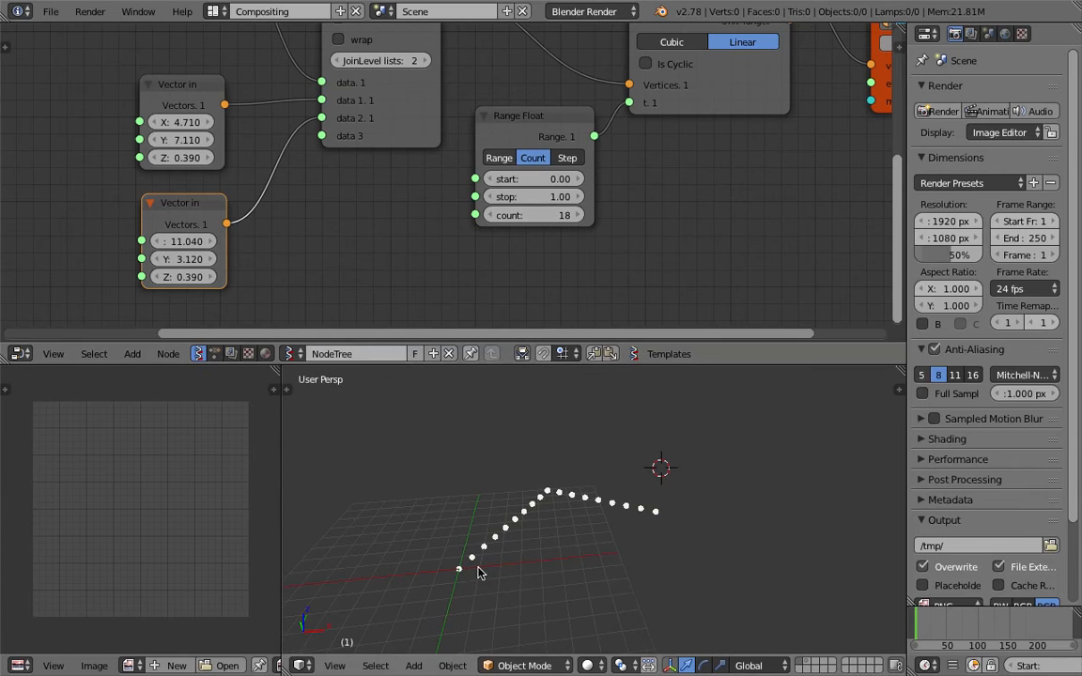
key(ctrl+s)
click(636, 518)
Add a duplicated Vector in point into List Join with X 13.41 and Z 2.280
scroll(486, 272, down, 1)
drag(236, 209, 227, 210)
key(shift+d)
click(231, 299)
drag(253, 311, 340, 143)
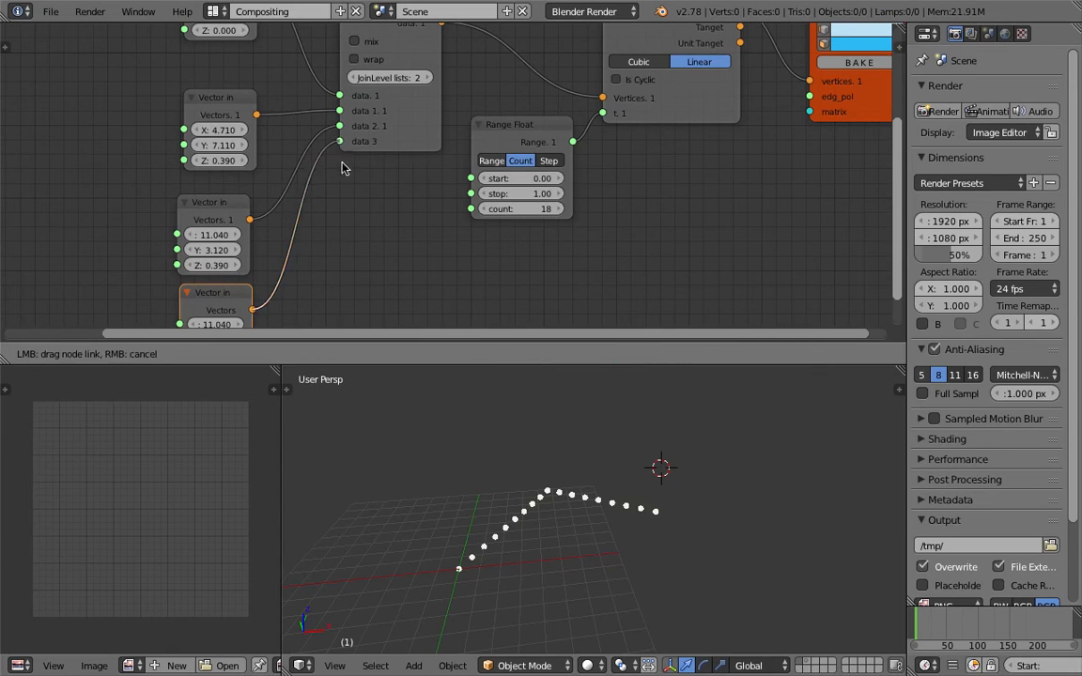
middle_drag(261, 315, 270, 227)
scroll(270, 228, down, 1)
drag(243, 233, 416, 246)
right_click(241, 260)
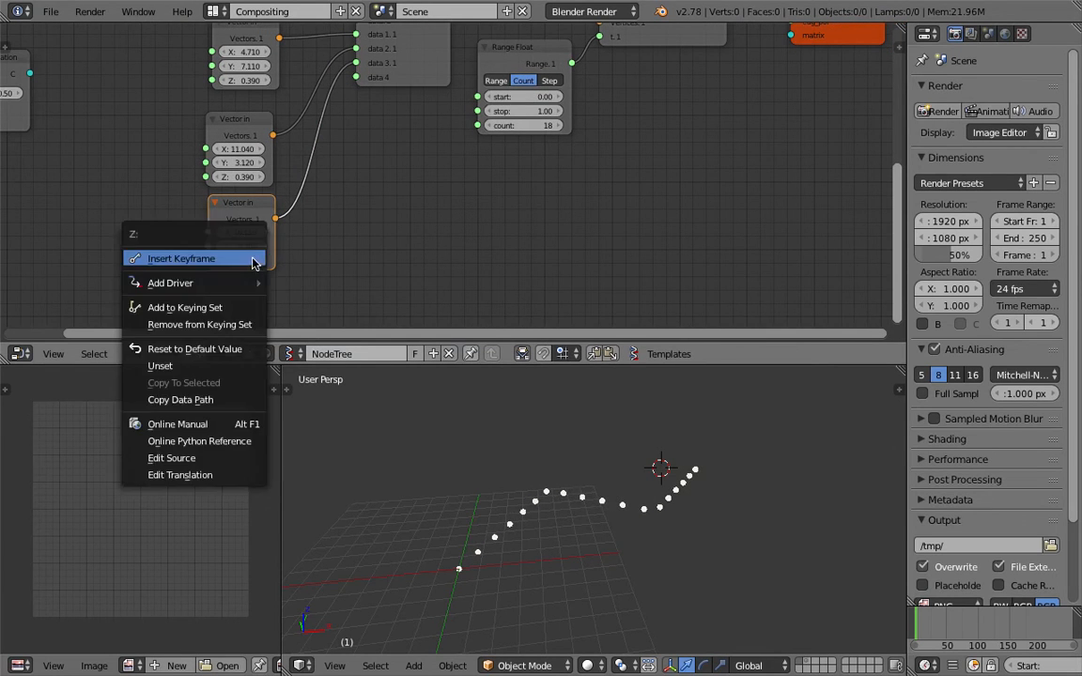
drag(242, 261, 302, 260)
Set the Range Float sample count to 30
scroll(525, 531, down, 1)
scroll(512, 139, up, 2)
scroll(453, 202, down, 2)
mouse_move(314, 101)
middle_down()
mouse_move(318, 191)
mouse_move(314, 146)
middle_up()
click(287, 77)
middle_drag(286, 77, 284, 74)
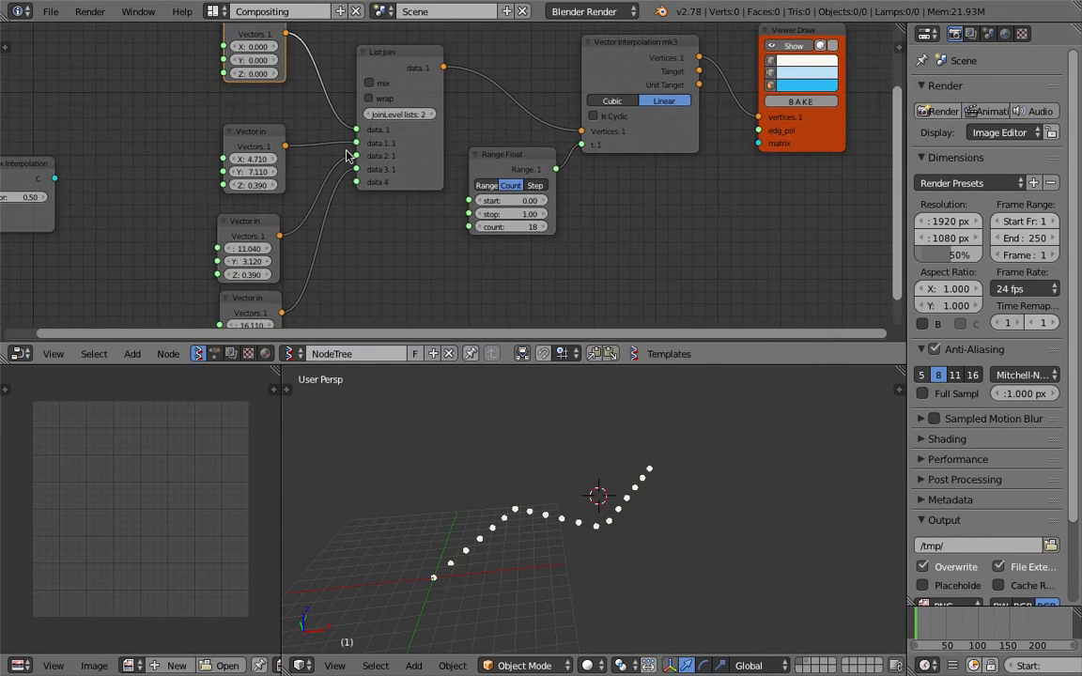
click(525, 227)
key(Return)
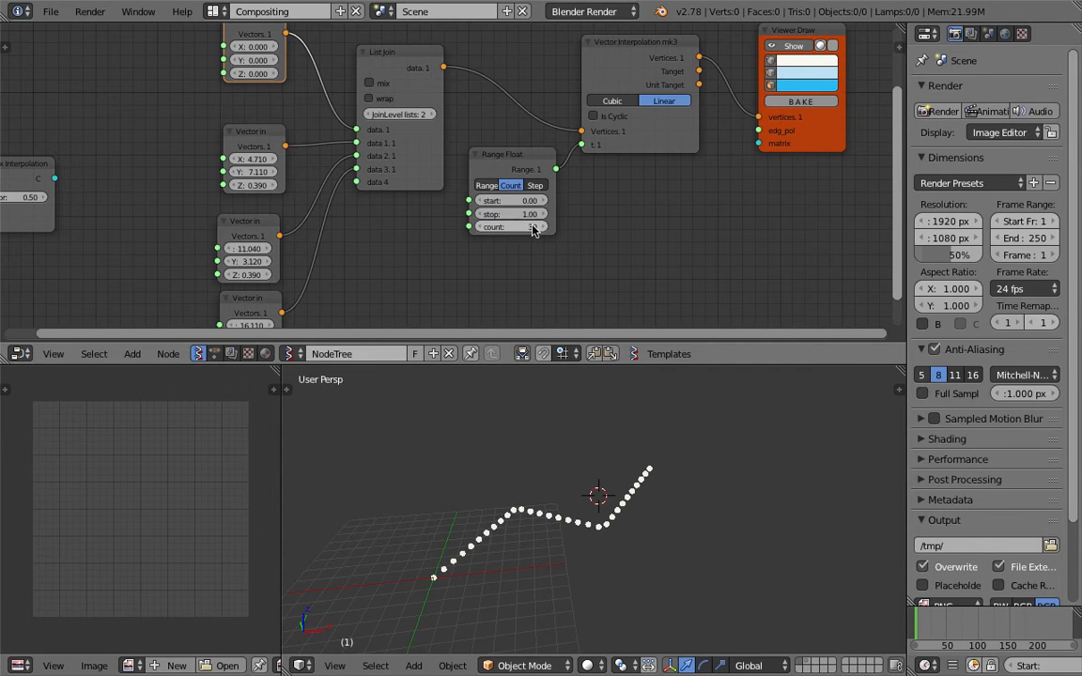
Switch Vector Interpolation to Cubic and leave Is Cyclic off after testing the closed loop
scroll(523, 273, up, 1)
middle_drag(523, 273, 446, 299)
click(580, 107)
middle_drag(601, 470, 475, 562)
middle_drag(637, 507, 552, 491)
click(573, 128)
click(575, 130)
click(576, 131)
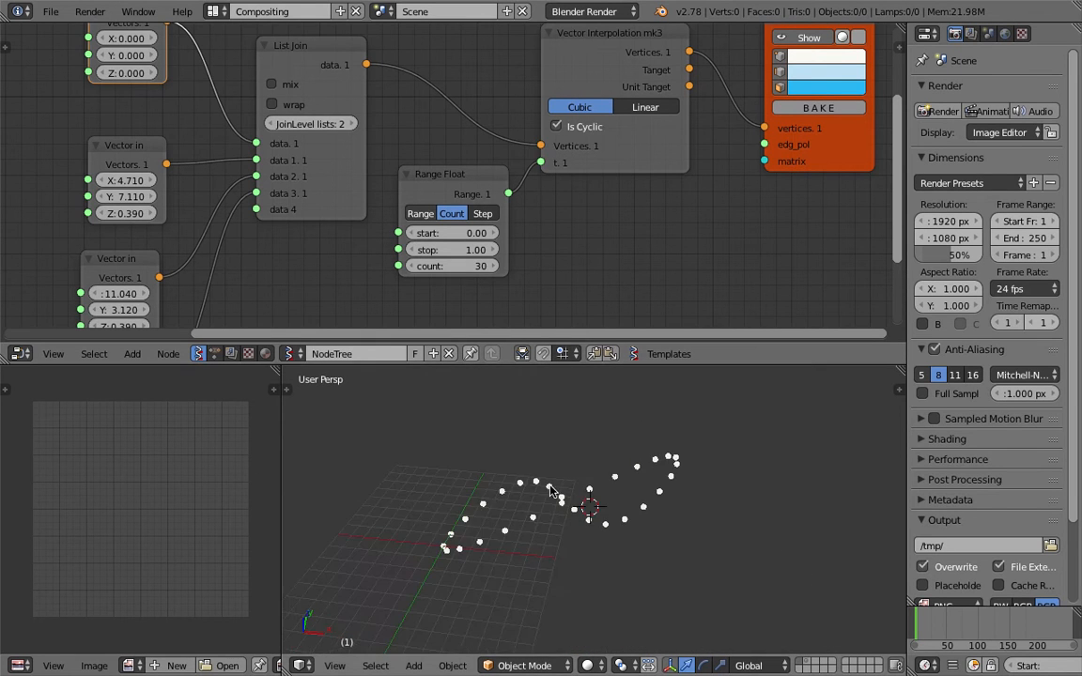
middle_drag(623, 488, 633, 539)
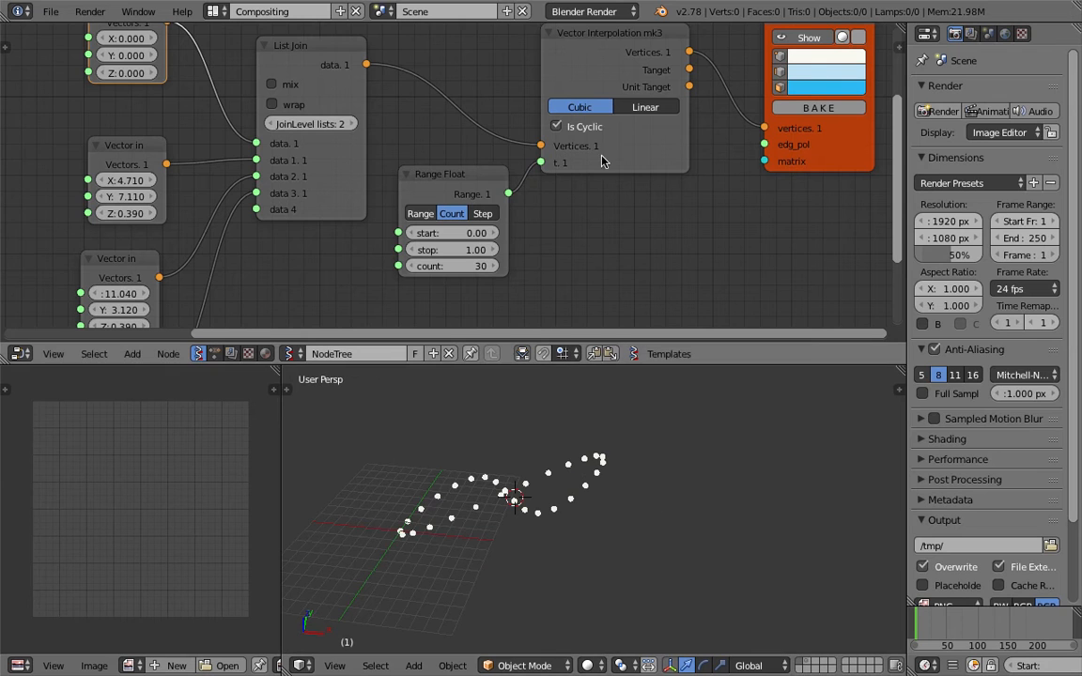
click(556, 126)
middle_drag(467, 509, 528, 499)
Save the file and move the Viewer Draw node aside
key(ctrl+s)
click(529, 499)
scroll(556, 225, down, 1)
middle_drag(560, 219, 520, 229)
key(ctrl+s)
click(526, 224)
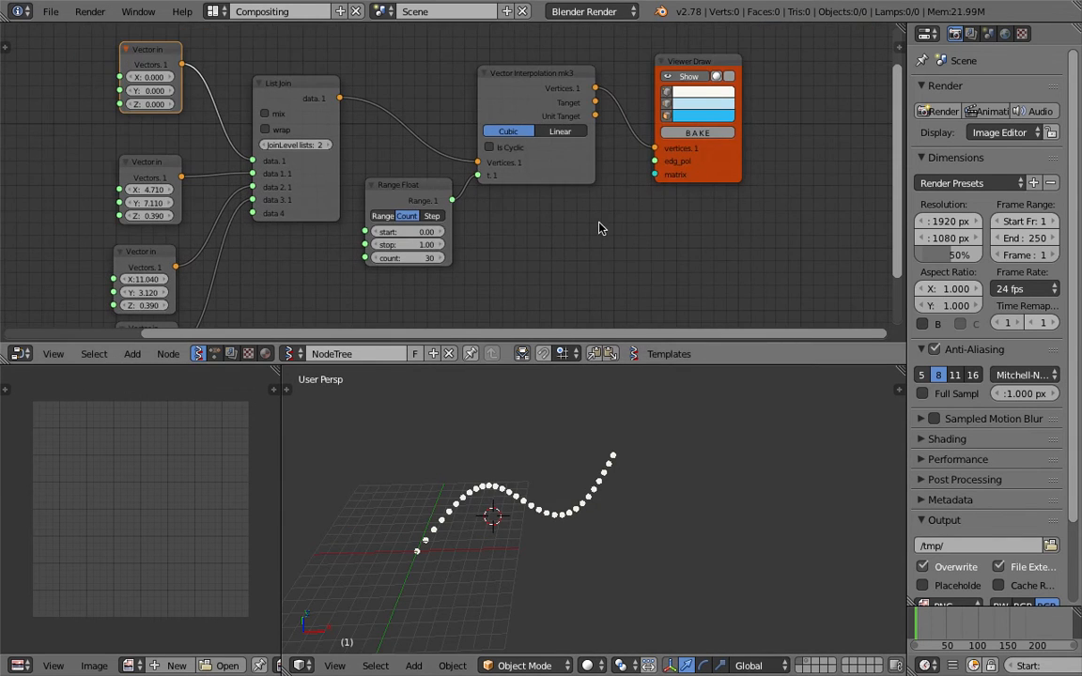
drag(711, 180, 756, 206)
scroll(746, 214, down, 4)
key(ctrl+s)
click(712, 234)
mouse_move(593, 490)
middle_down()
mouse_move(688, 447)
mouse_move(591, 487)
middle_up()
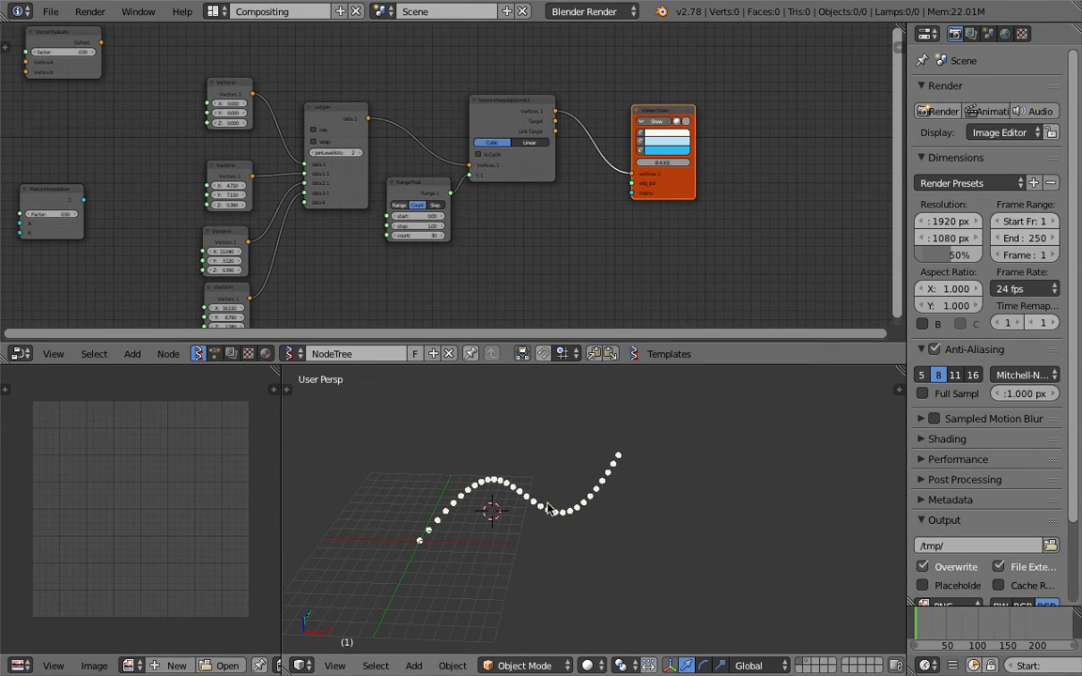
middle_drag(548, 508, 605, 493)
Stack the Vector in nodes and link a duplicated fifth point into List Join, bending the curve
scroll(272, 246, down, 1)
scroll(258, 248, up, 2)
middle_drag(257, 250, 319, 225)
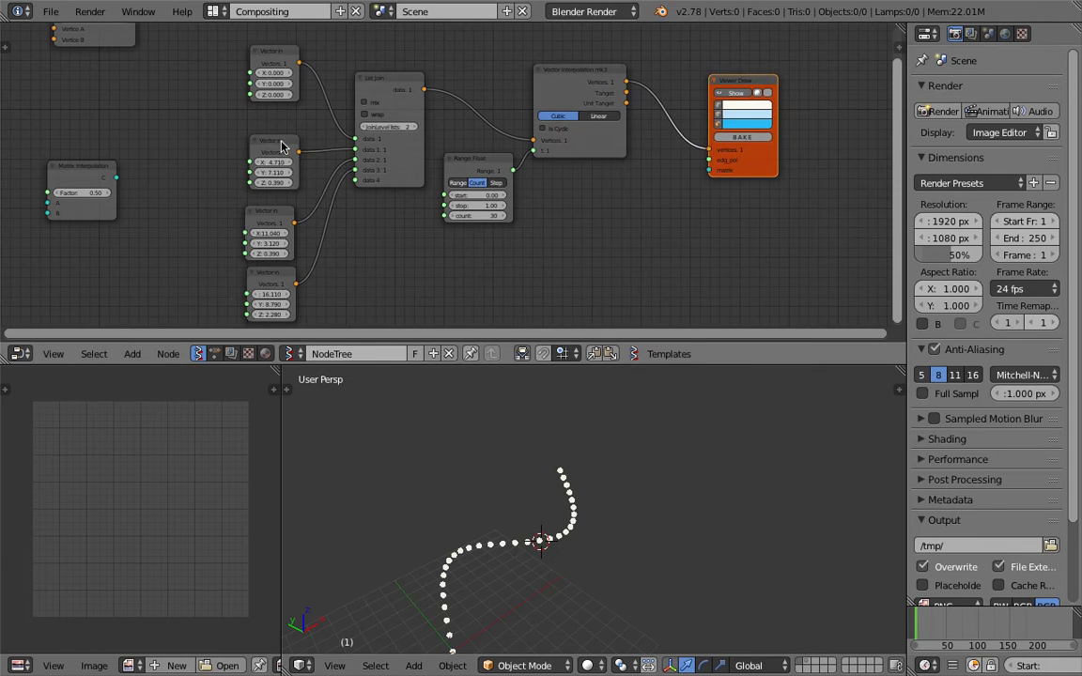
drag(280, 145, 280, 127)
drag(278, 208, 282, 170)
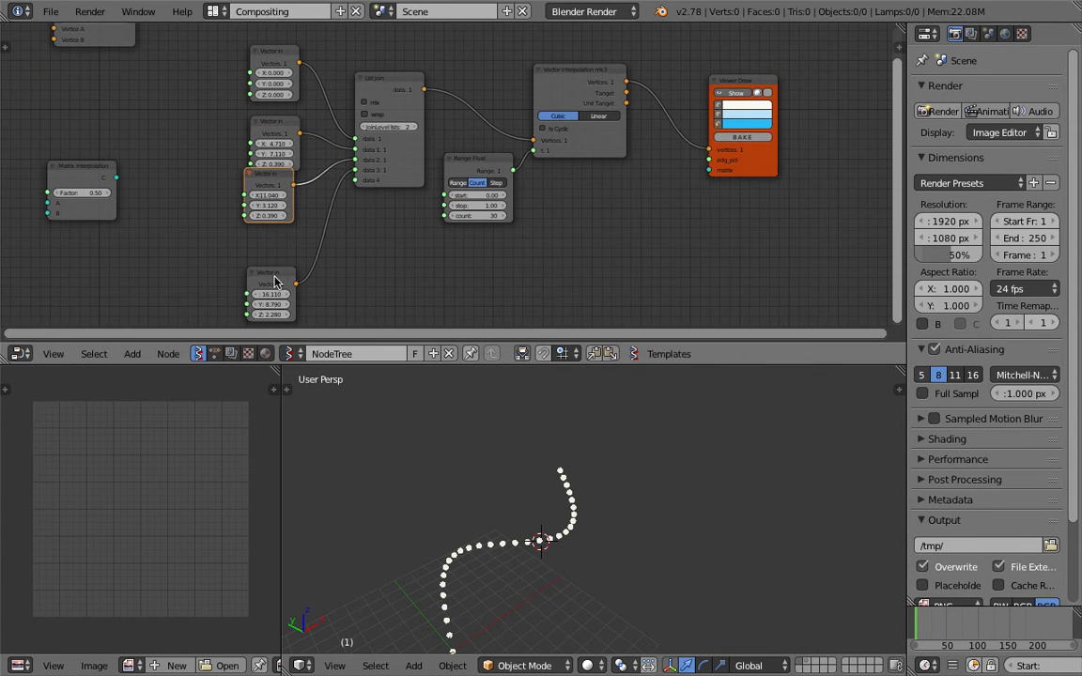
drag(275, 282, 264, 249)
key(shift+d)
click(343, 283)
drag(357, 274, 356, 179)
mouse_move(331, 289)
mouse_down()
mouse_move(295, 288)
mouse_move(360, 298)
mouse_move(358, 308)
mouse_move(341, 298)
mouse_move(384, 297)
mouse_move(329, 289)
mouse_up()
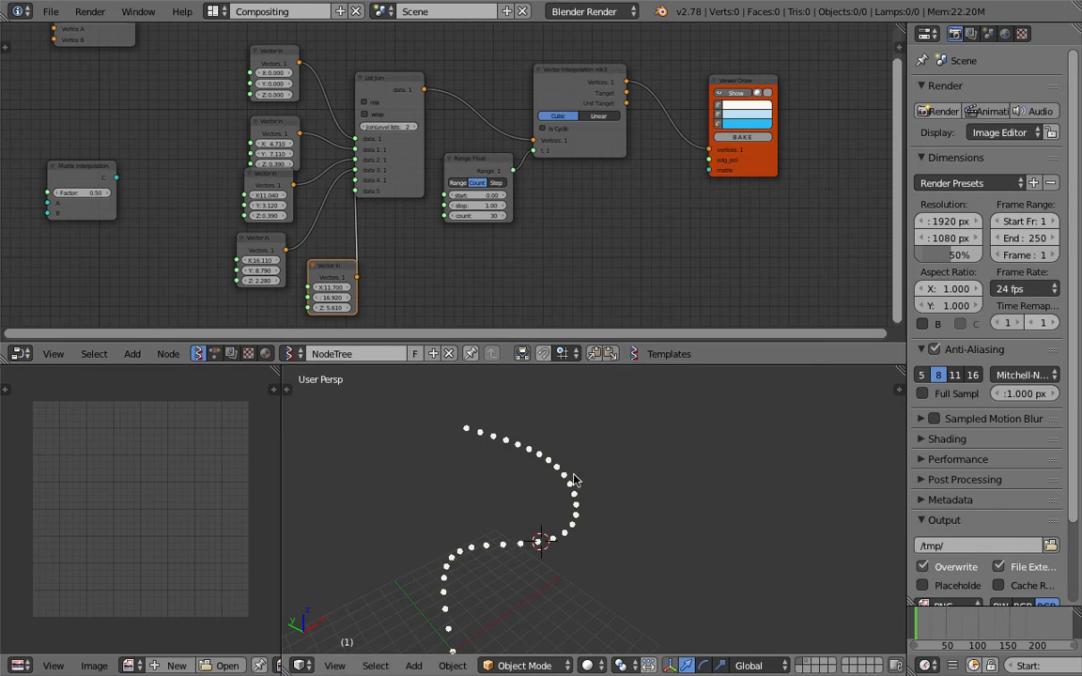
Shift Viewer Draw and Vector Interpolation right, set sample count 40, and hide the curve display
middle_drag(513, 447, 561, 495)
middle_drag(586, 91, 523, 143)
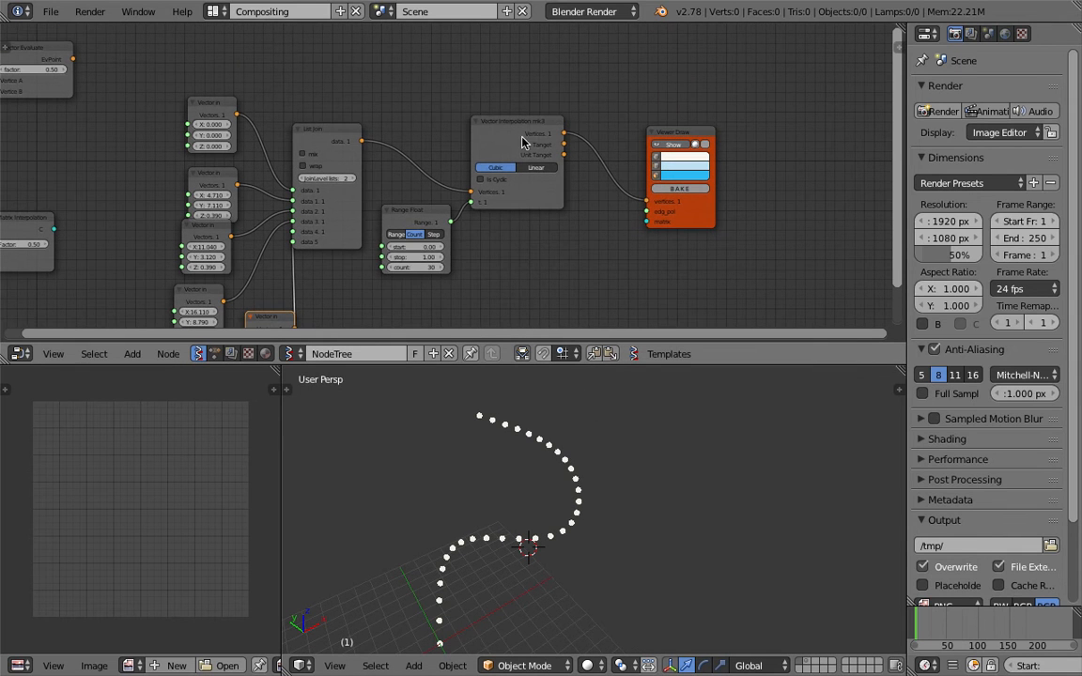
drag(698, 225, 739, 237)
drag(520, 133, 554, 160)
middle_drag(486, 554, 428, 590)
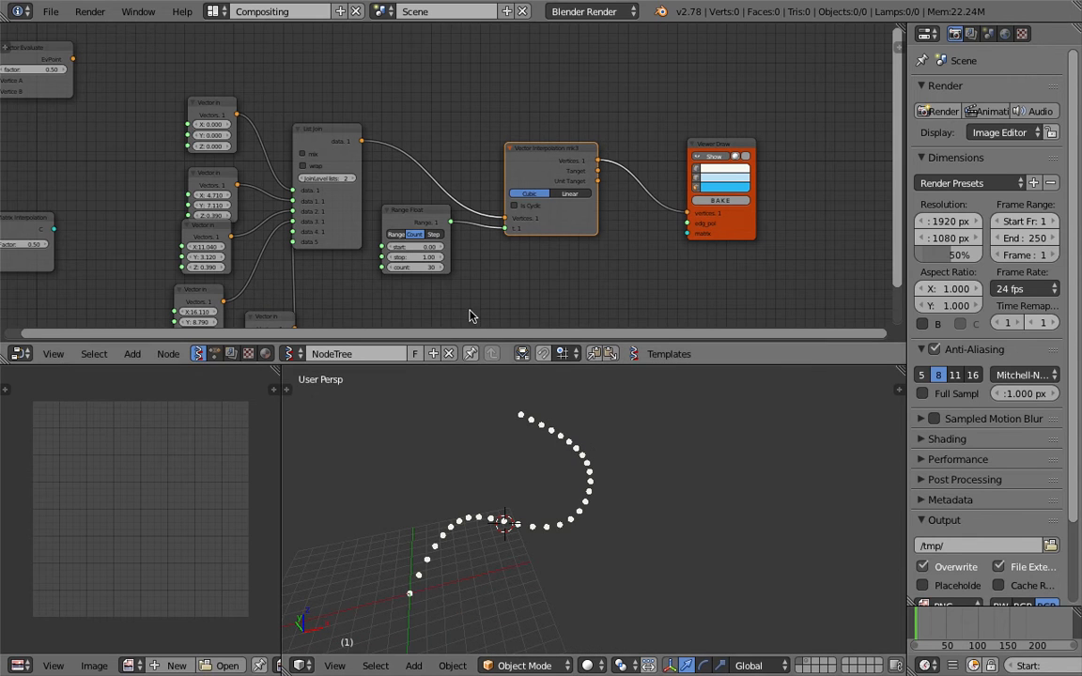
drag(420, 268, 394, 267)
middle_drag(599, 477, 571, 500)
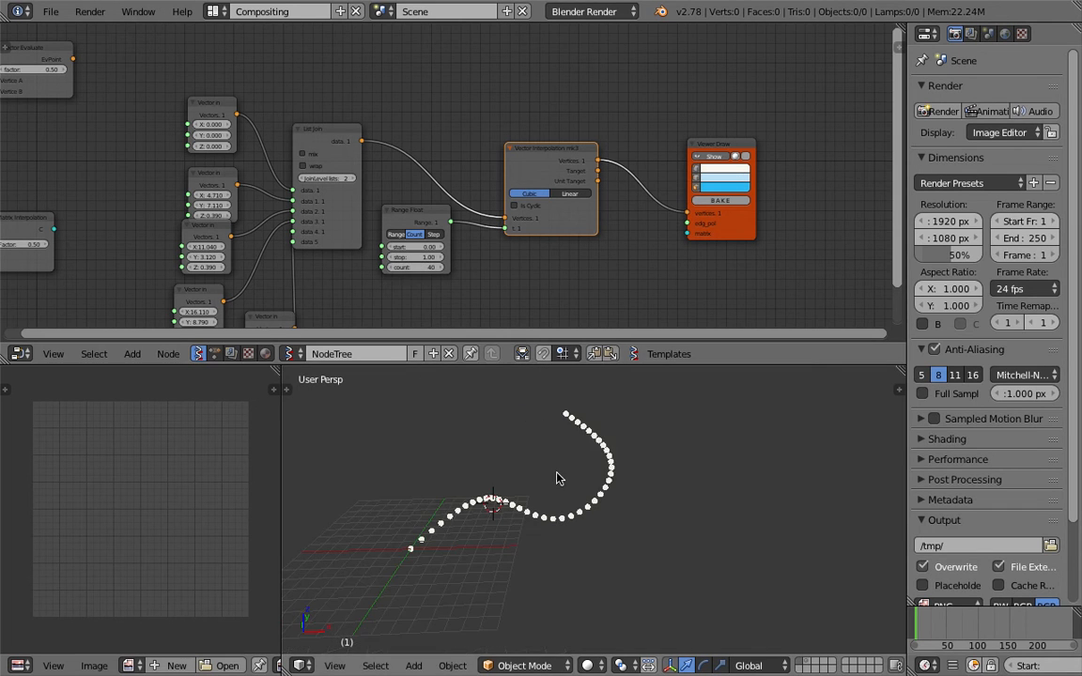
middle_drag(680, 214, 629, 261)
click(660, 205)
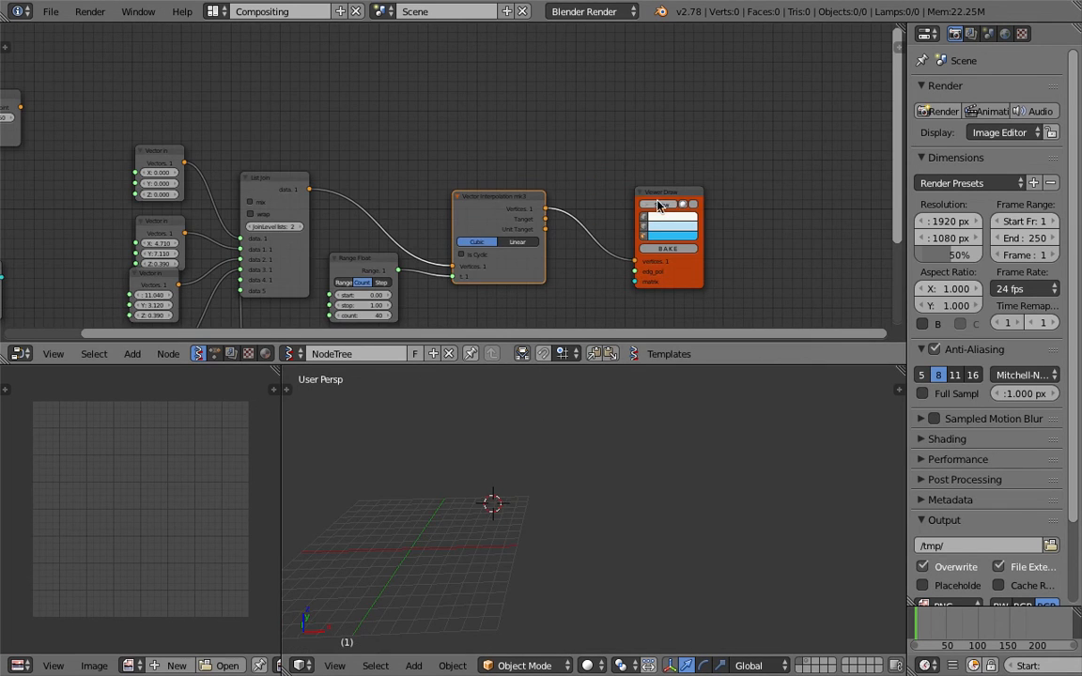
Show the curve again, save, and duplicate the Viewer Draw node
click(658, 203)
drag(666, 192, 693, 170)
key(ctrl+s)
click(693, 171)
middle_drag(693, 171, 697, 214)
key(shift+d)
click(692, 104)
Add a Box node via node search and save the file
key(ctrl+s)
key(shift+a)
click(424, 132)
text(biox)
key(BackSpace)
key(BackSpace)
key(BackSpace)
text(ox)
key(Return)
click(425, 106)
key(ctrl+s)
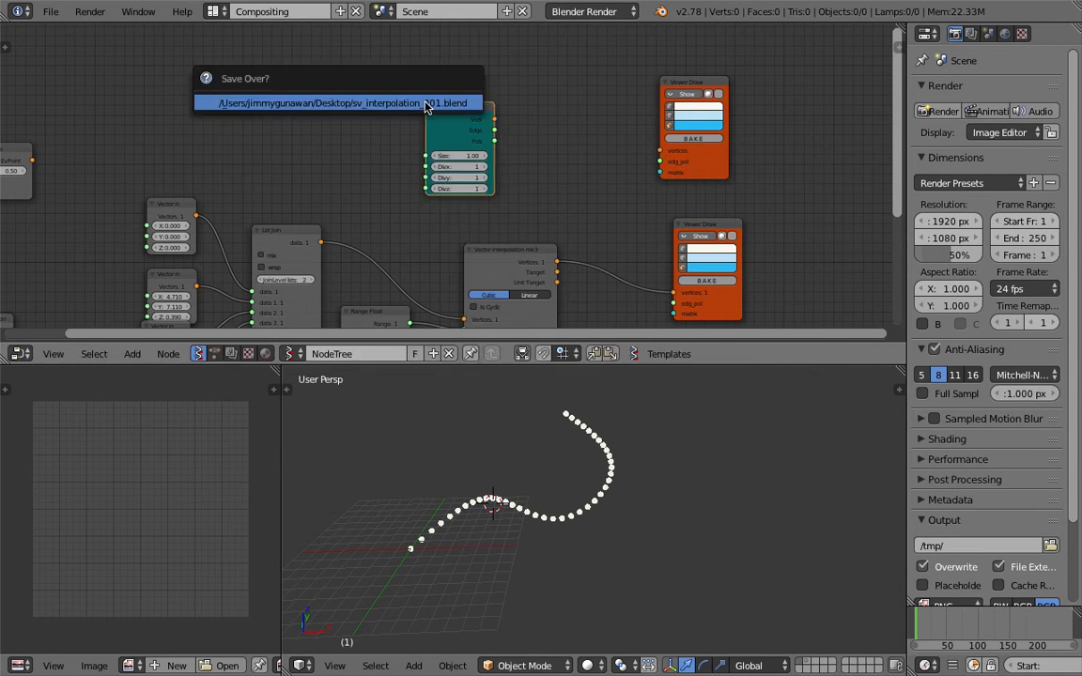
drag(671, 167, 715, 167)
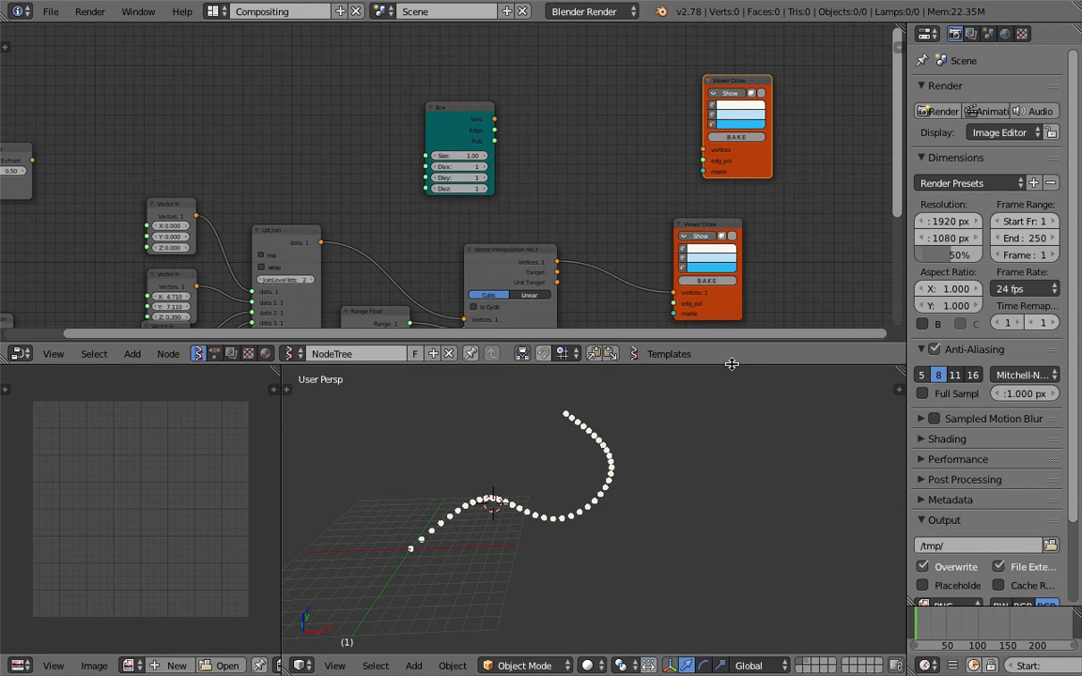
Add a Matrix in node fed by the interpolated vertices, outputting to the second Viewer Draw's matrix
drag(731, 365, 730, 416)
middle_drag(555, 302, 524, 223)
scroll(524, 224, up, 1)
key(shift+a)
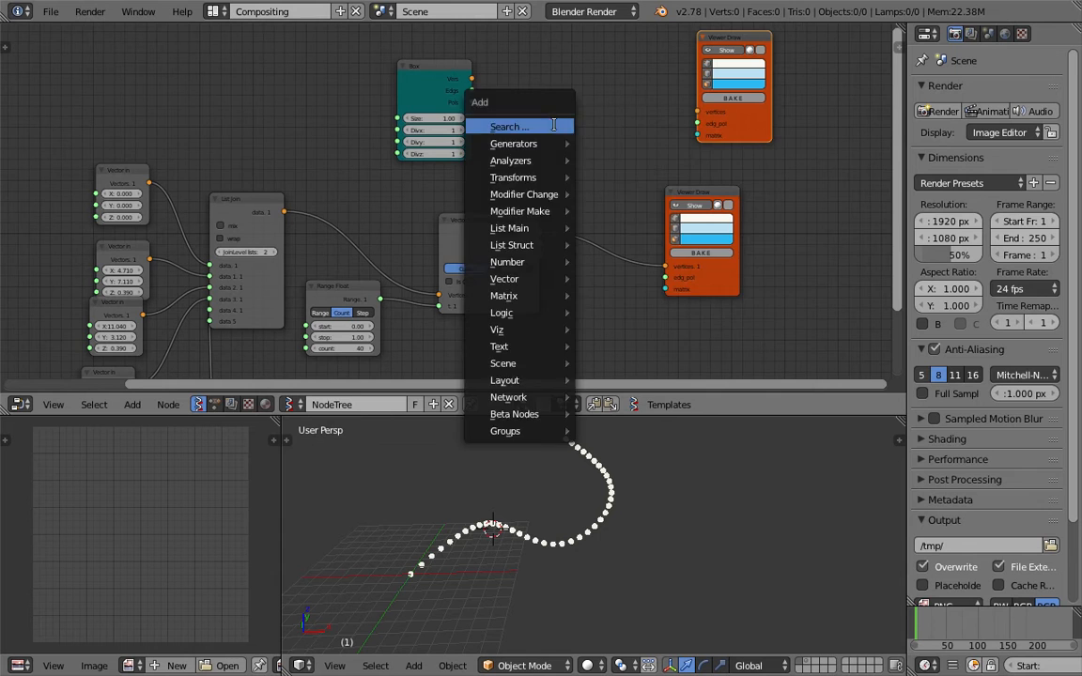
click(554, 125)
text(mati)
key(BackSpace)
key(BackSpace)
key(BackSpace)
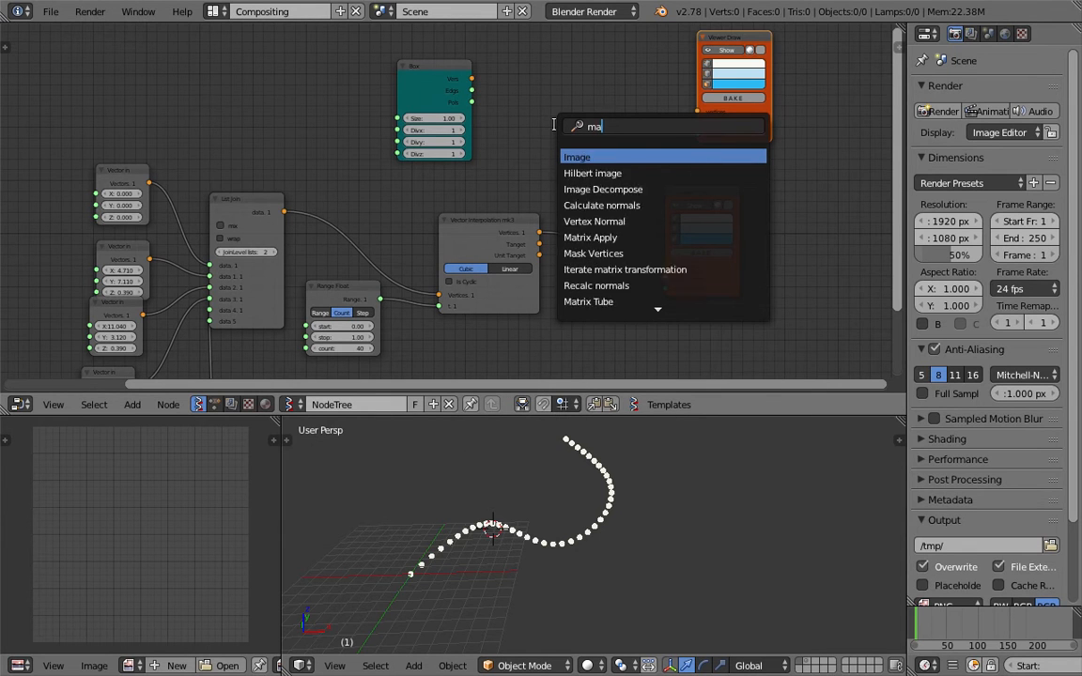
text(atrix in)
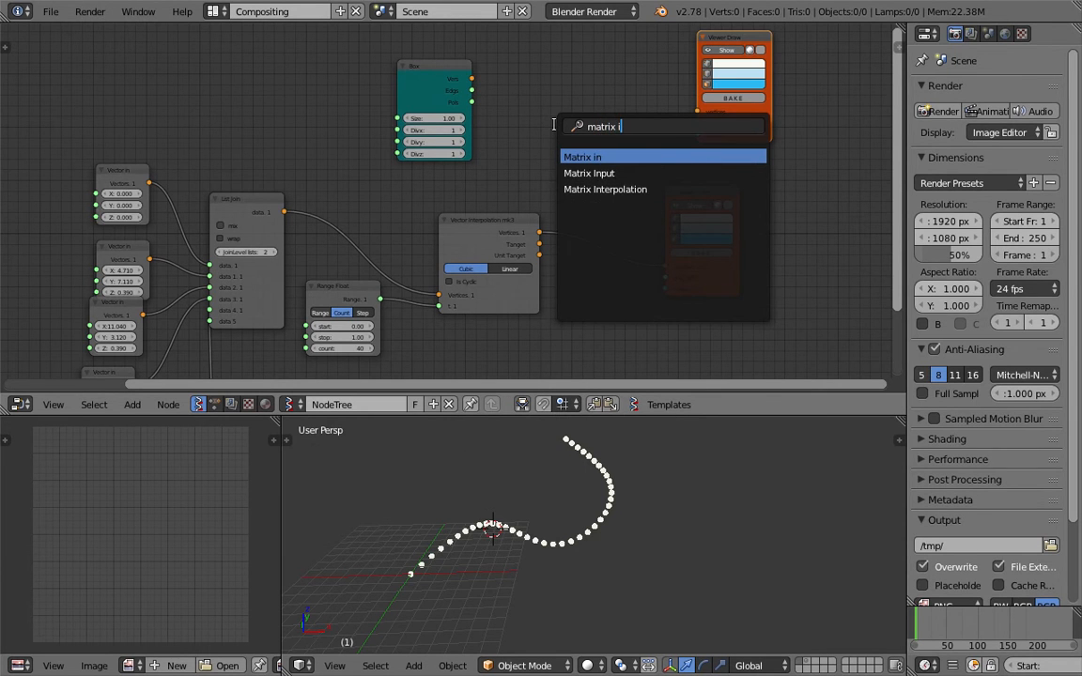
key(Return)
click(572, 131)
drag(542, 232, 582, 163)
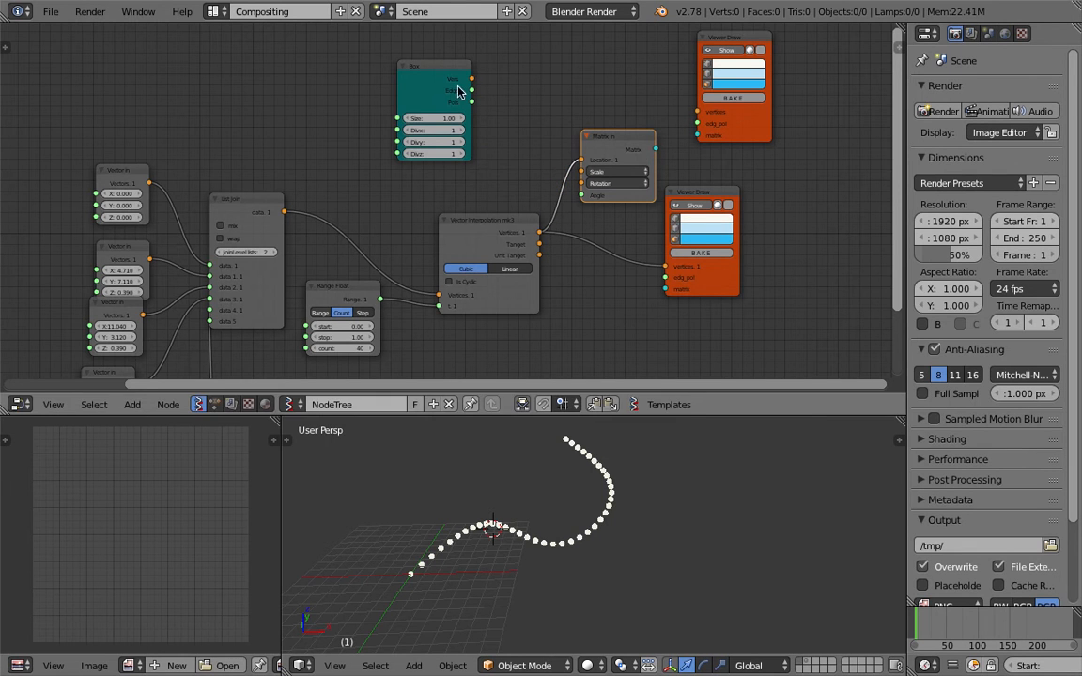
drag(657, 149, 698, 136)
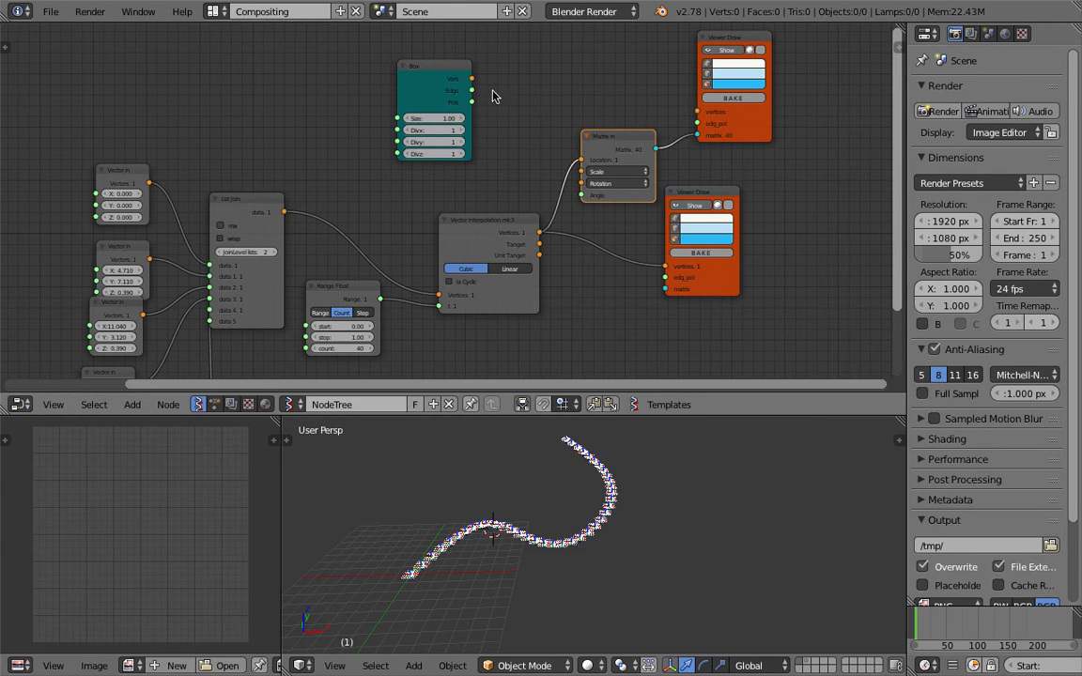
Rearrange the Box, Viewer Draw and Matrix in nodes, then save the file
drag(401, 67, 435, 45)
drag(507, 58, 680, 109)
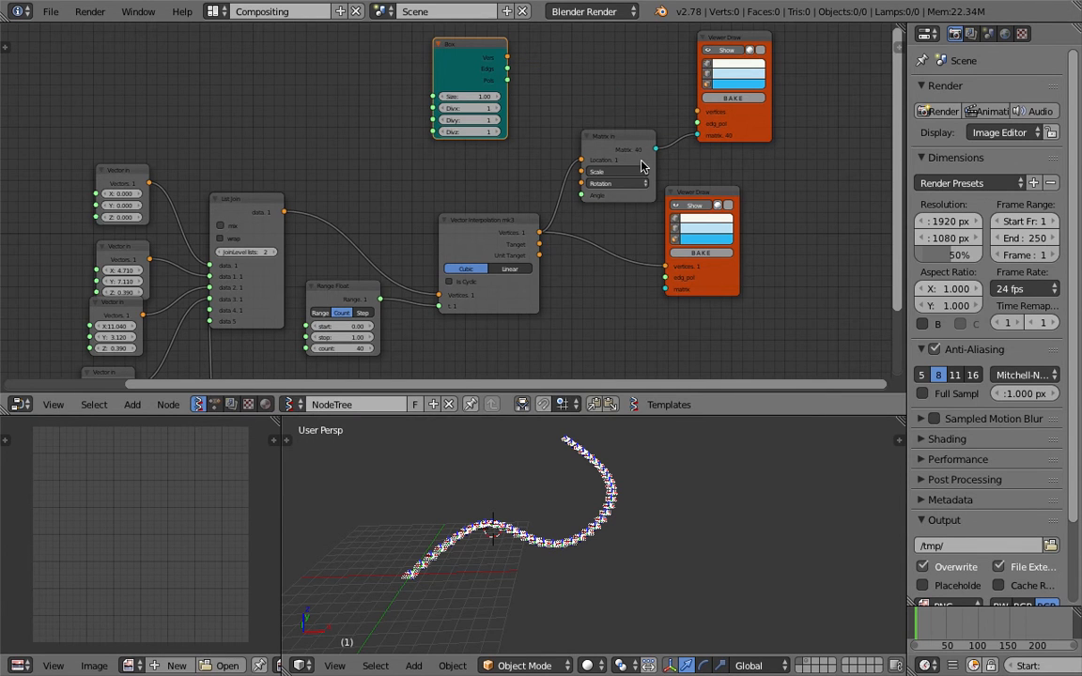
middle_drag(570, 183, 553, 221)
drag(707, 179, 753, 143)
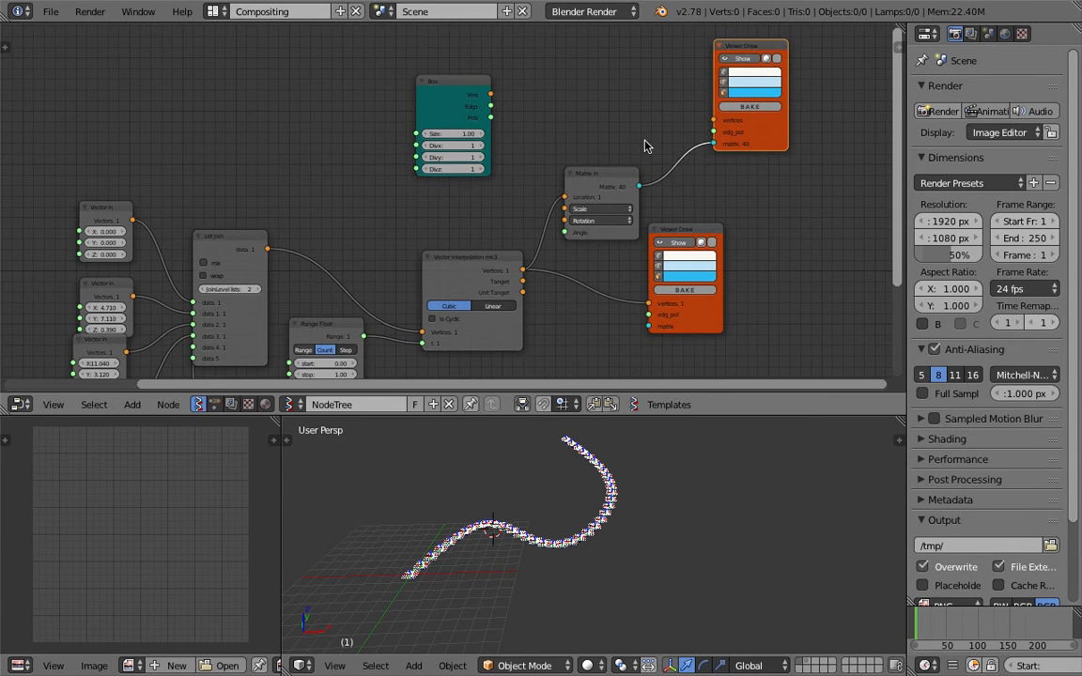
drag(622, 174, 606, 179)
drag(745, 136, 765, 136)
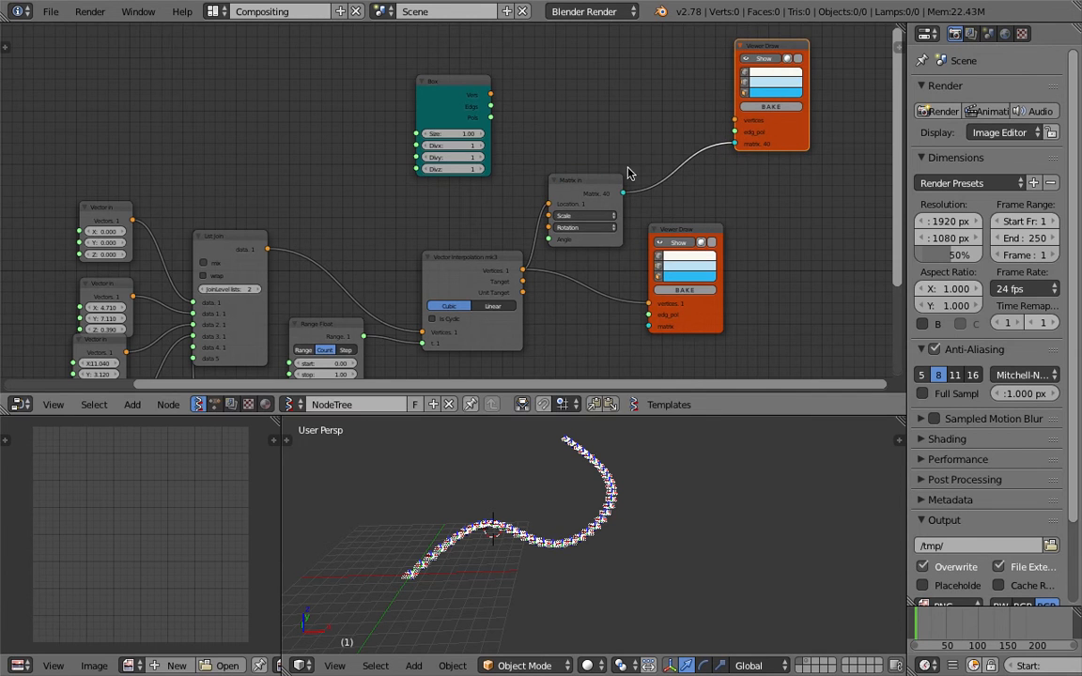
drag(606, 173, 665, 138)
key(ctrl+s)
click(557, 161)
Insert a List Item node on the link into Matrix in
key(alt+space)
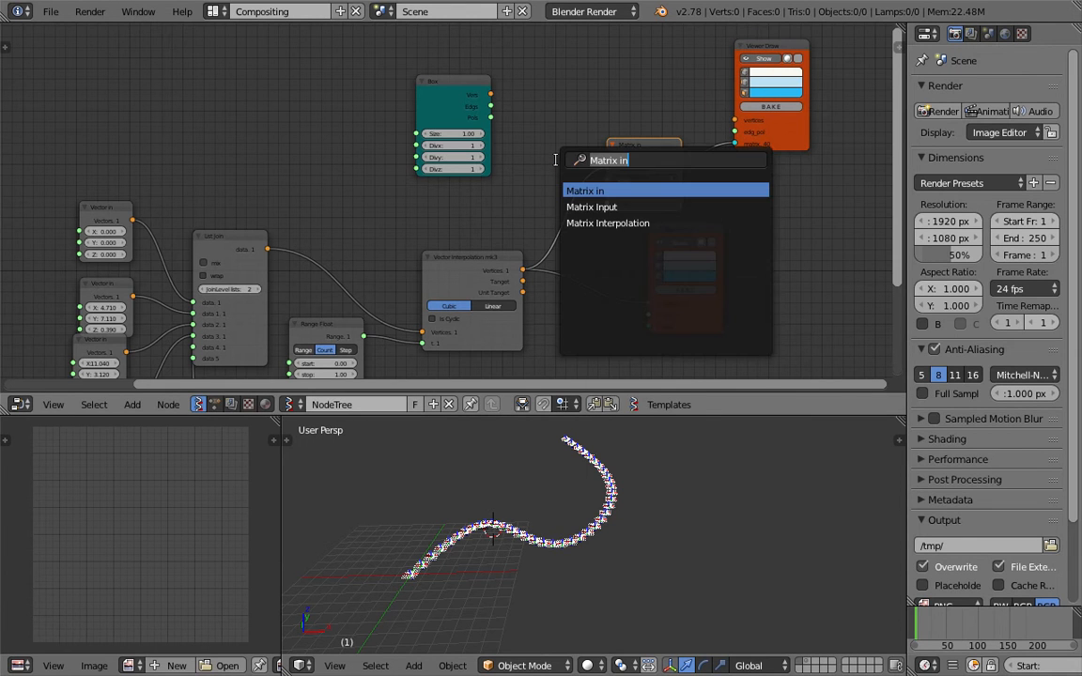
text(list i)
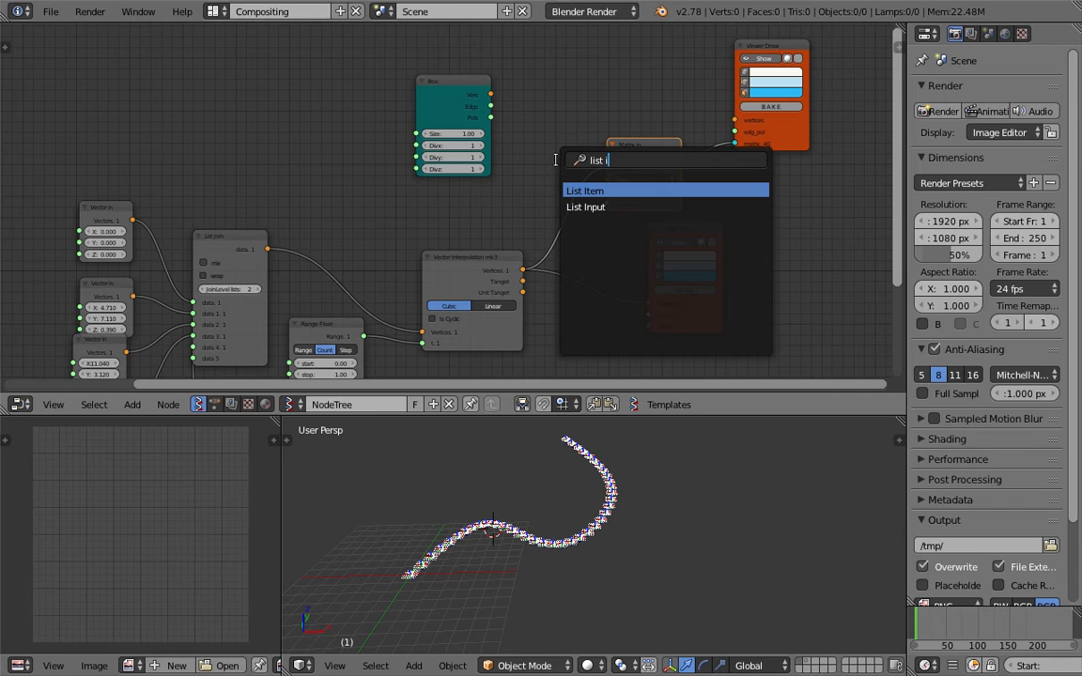
key(Down)
key(Up)
key(Return)
click(532, 160)
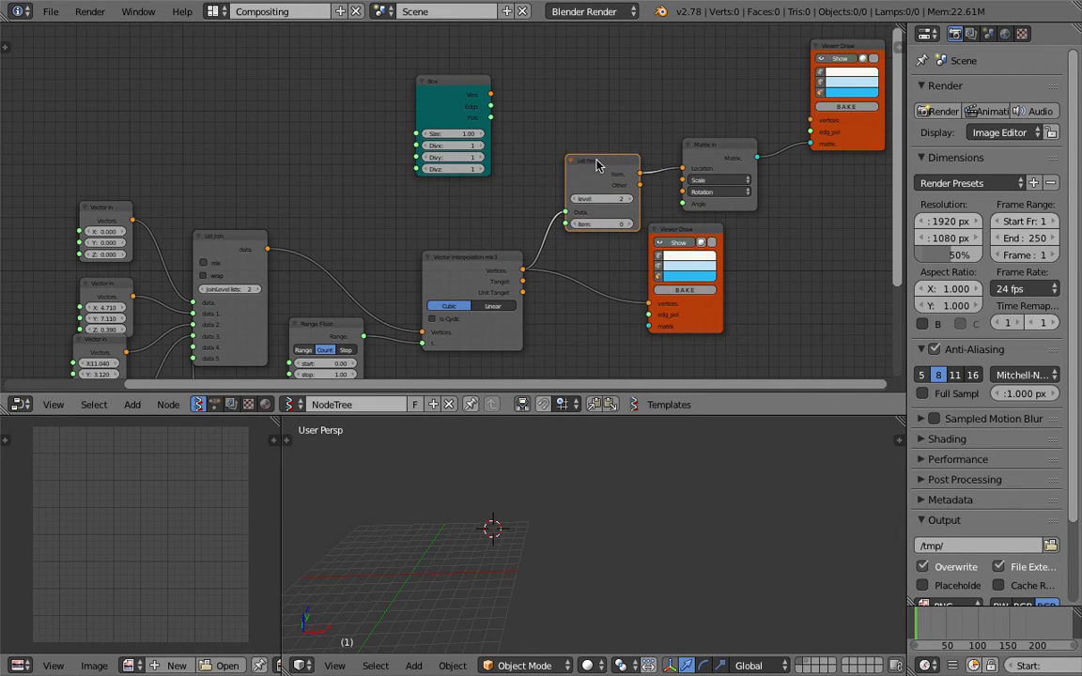
Try List Item levels 1 and 2 and set the item index toward 4
scroll(591, 164, up, 1)
click(610, 202)
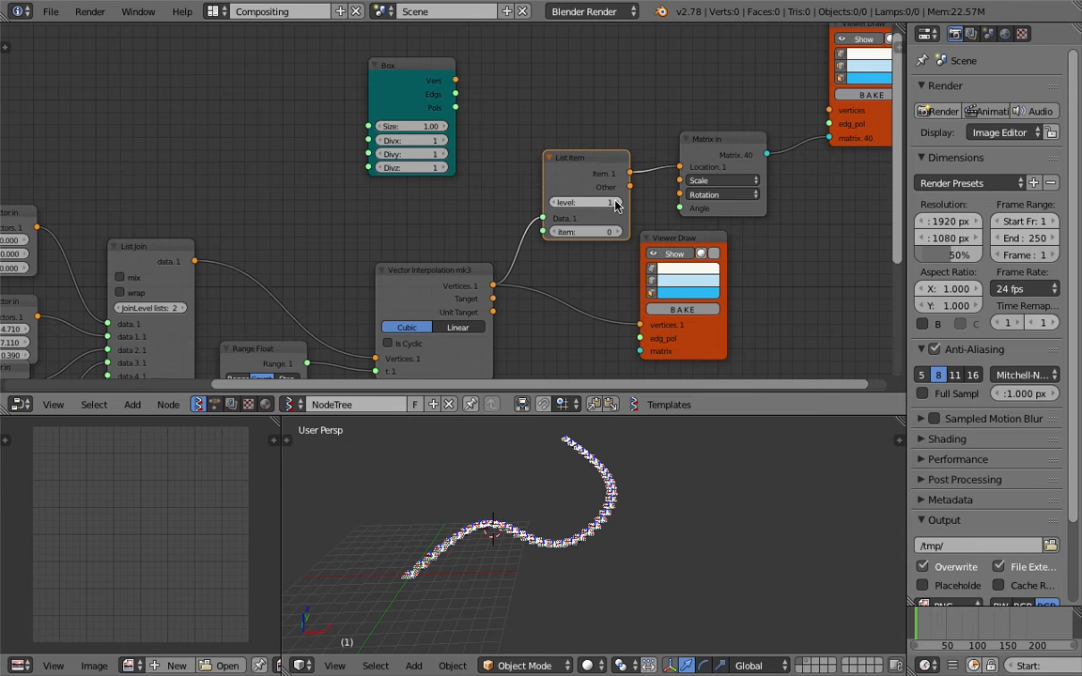
click(615, 203)
click(575, 204)
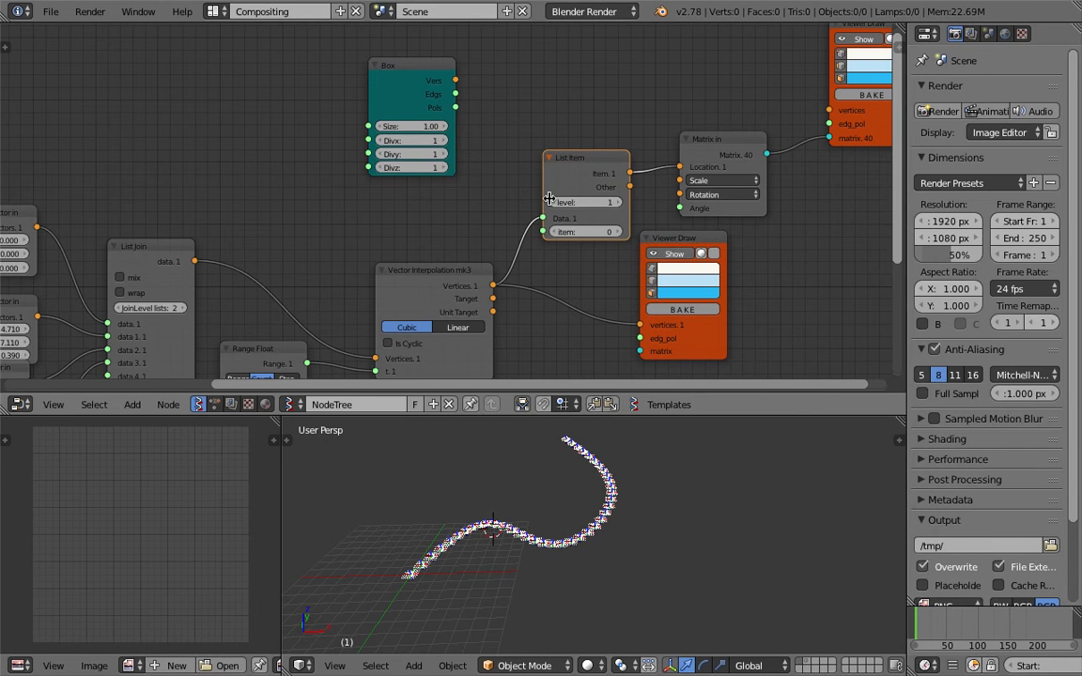
click(617, 208)
click(616, 204)
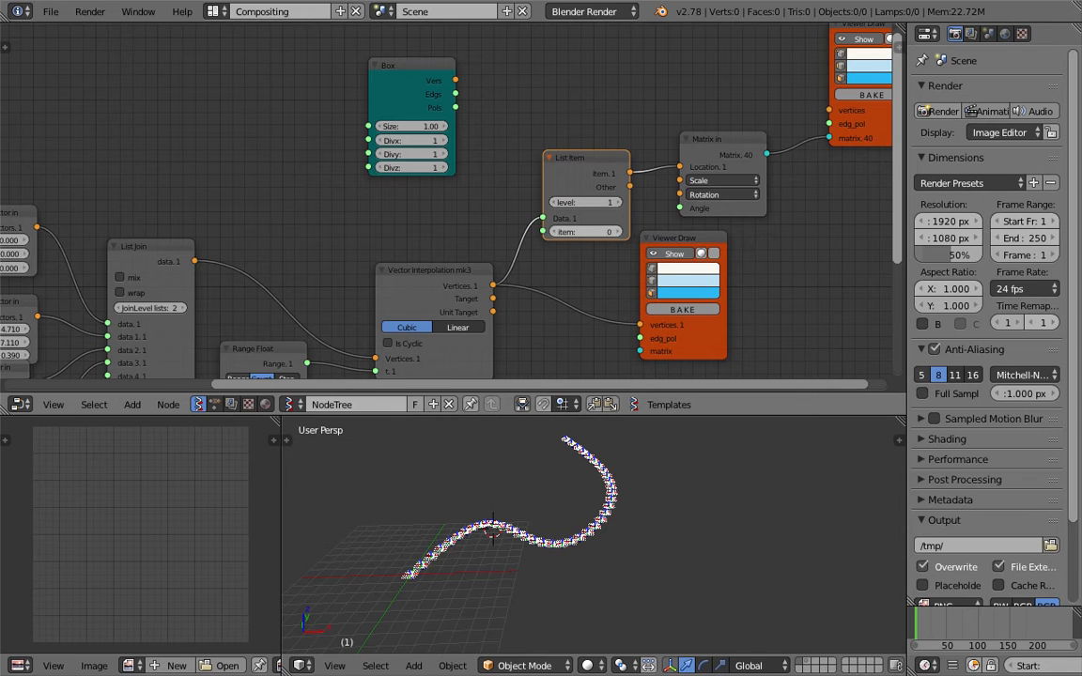
click(616, 231)
click(615, 231)
click(615, 231)
click(615, 231)
Settle the List Item level at 2 after trying level 3
click(620, 202)
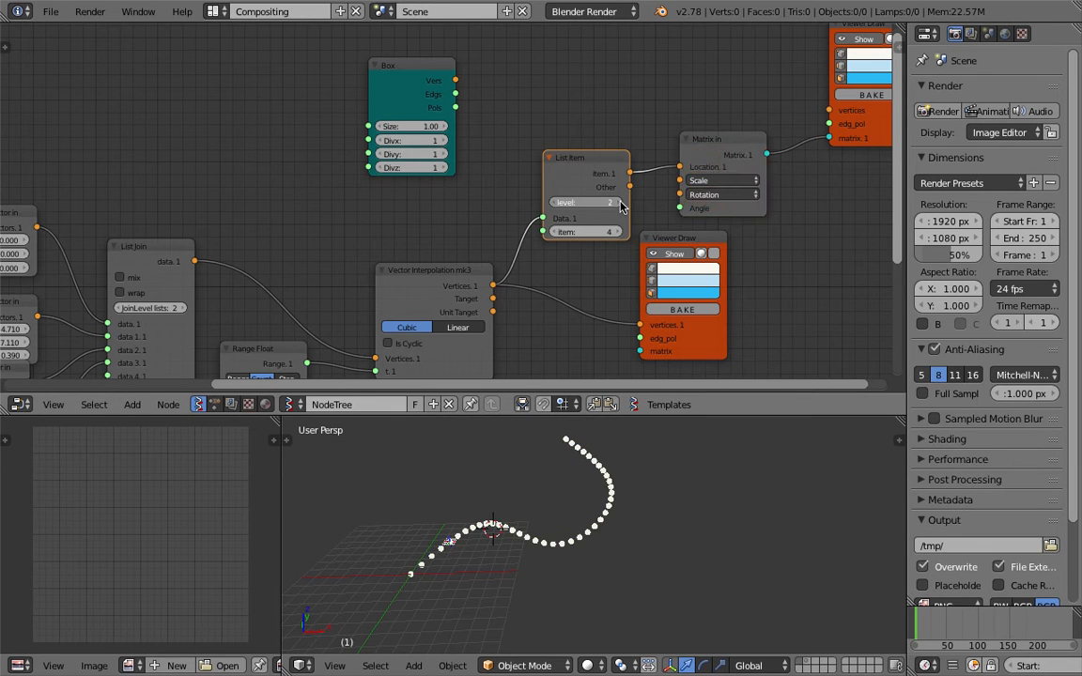
click(620, 202)
click(563, 205)
middle_drag(654, 246, 586, 207)
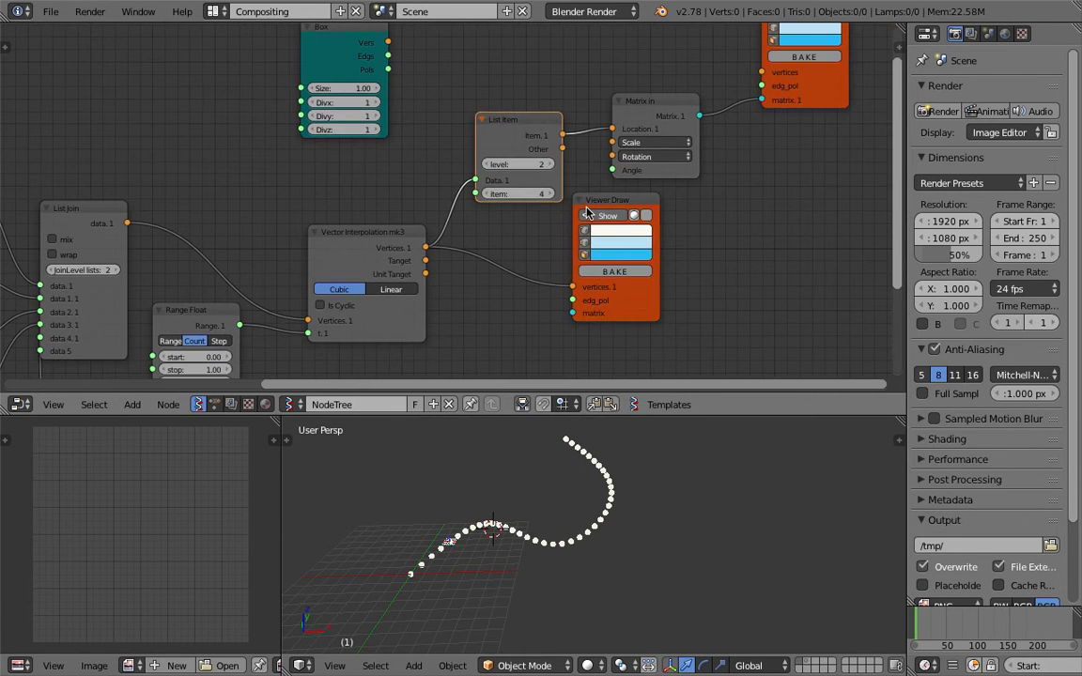
Move the Viewer Draw and Matrix in nodes right and link Box vertices and faces to the upper Viewer Draw
drag(604, 204, 655, 234)
drag(683, 170, 709, 170)
drag(791, 94, 823, 98)
middle_drag(741, 79, 728, 137)
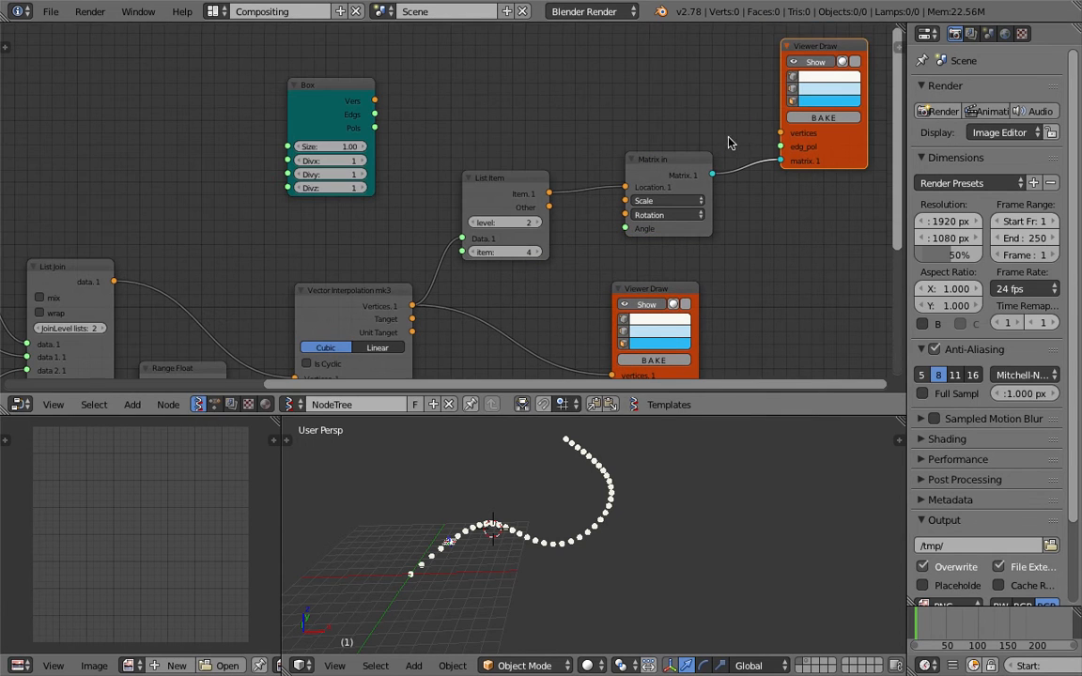
drag(375, 100, 780, 133)
drag(375, 128, 781, 146)
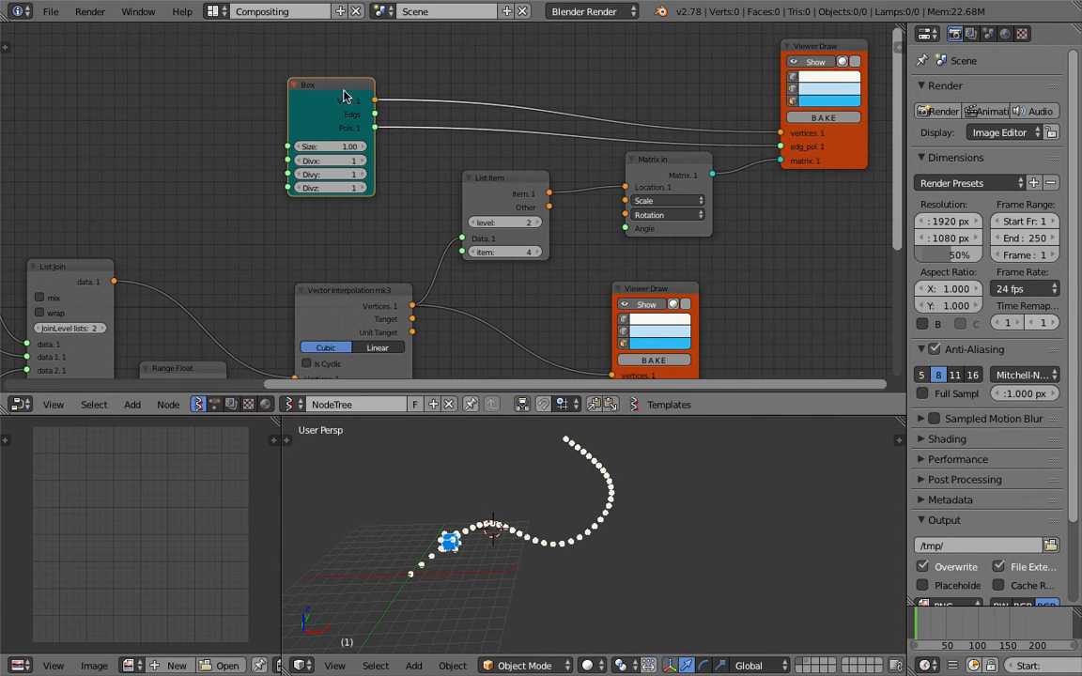
drag(343, 95, 513, 55)
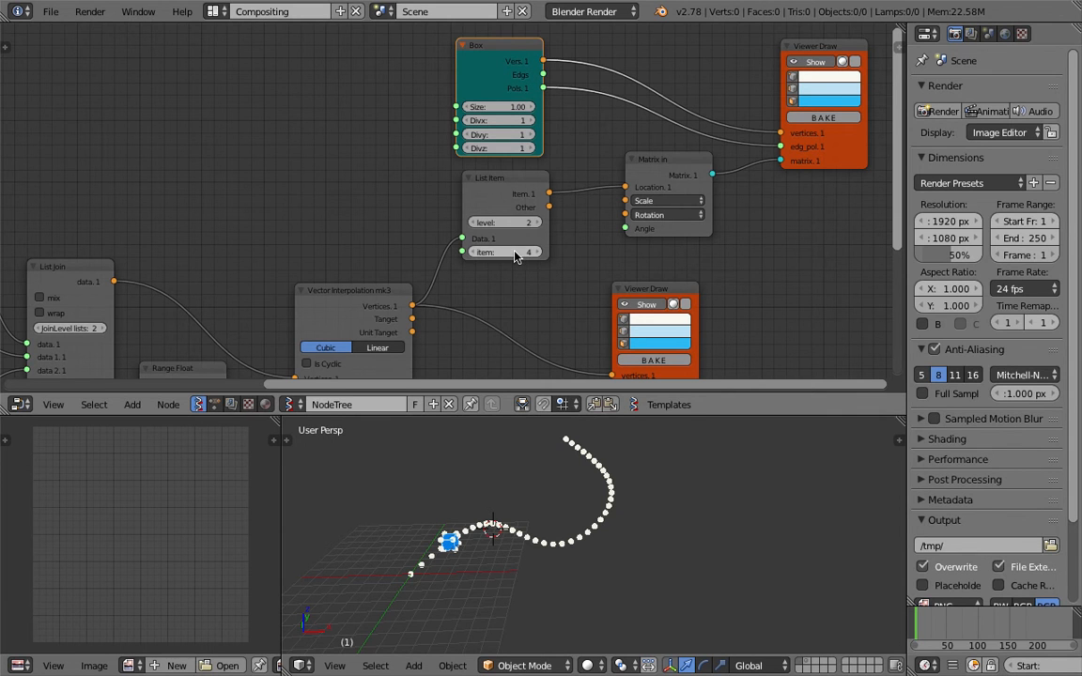
Slide the cube along the curve with List Item's item value and set Box size to 2.32
drag(515, 251, 564, 251)
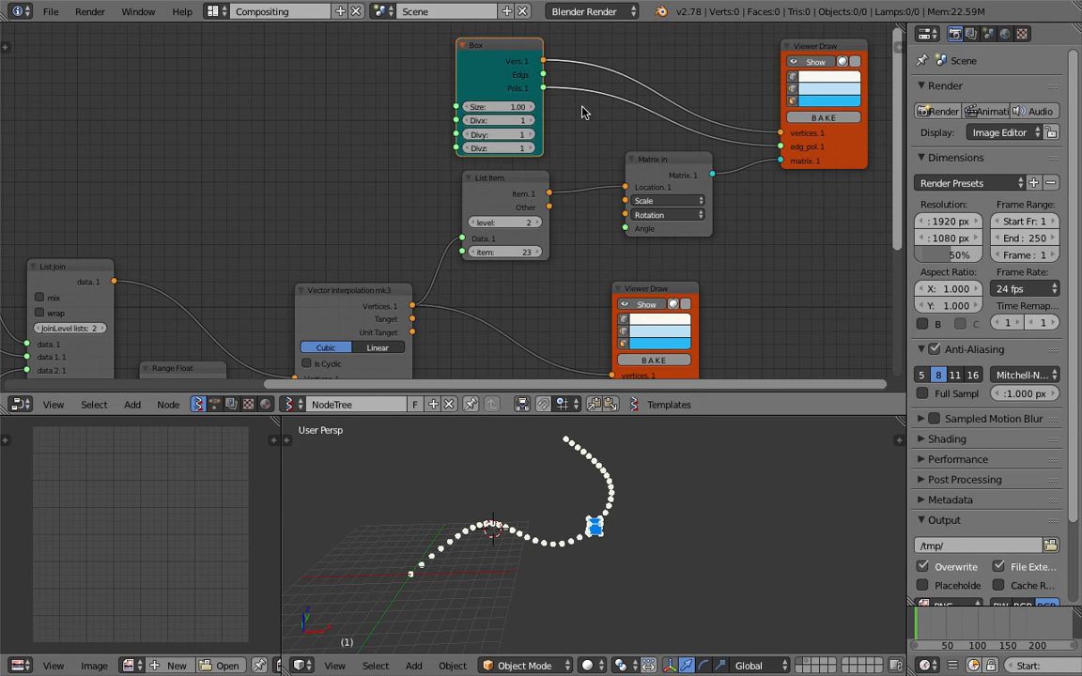
drag(535, 107, 623, 107)
middle_drag(688, 449, 642, 520)
drag(512, 252, 468, 251)
Zoom out over the node tree and save the file over the existing one
scroll(348, 208, down, 1)
middle_drag(346, 207, 481, 173)
key(ctrl+s)
click(477, 189)
Frame the whole Sverchok node tree in the editor and save again
scroll(490, 165, down, 2)
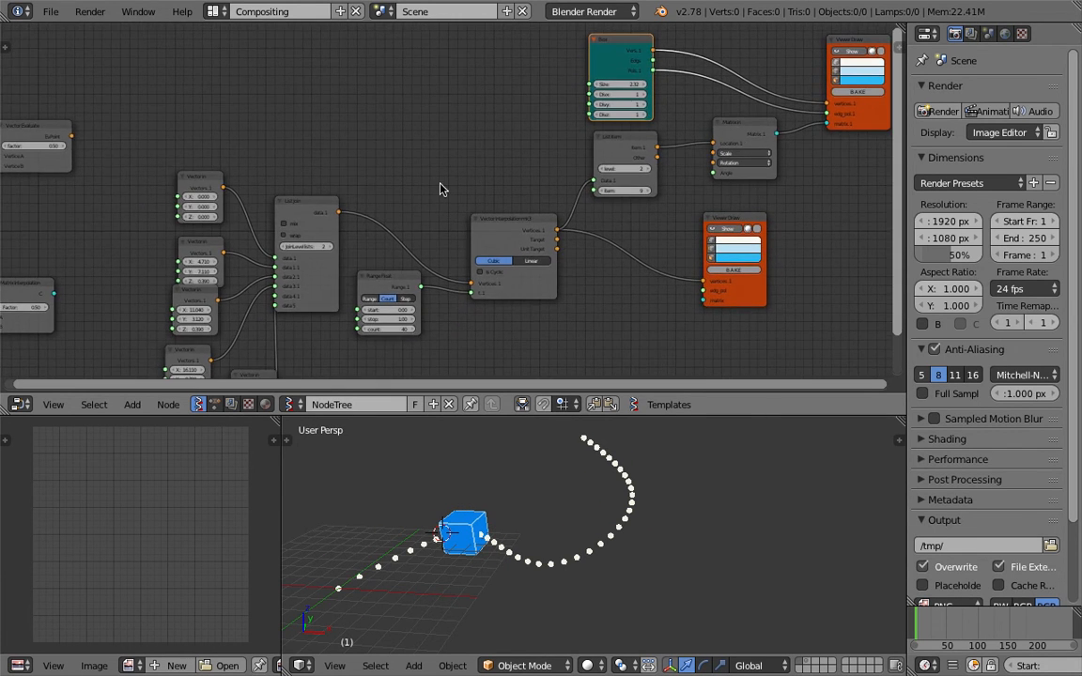
scroll(436, 191, down, 3)
scroll(432, 197, down, 1)
middle_drag(487, 283, 507, 283)
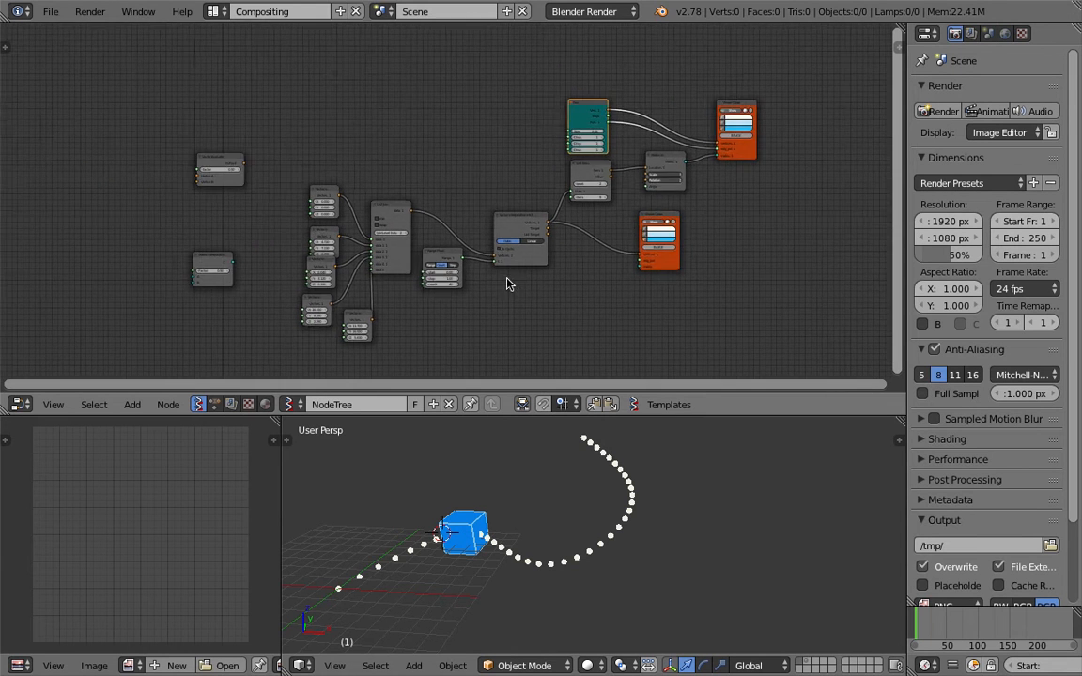
scroll(507, 281, up, 1)
scroll(539, 214, up, 1)
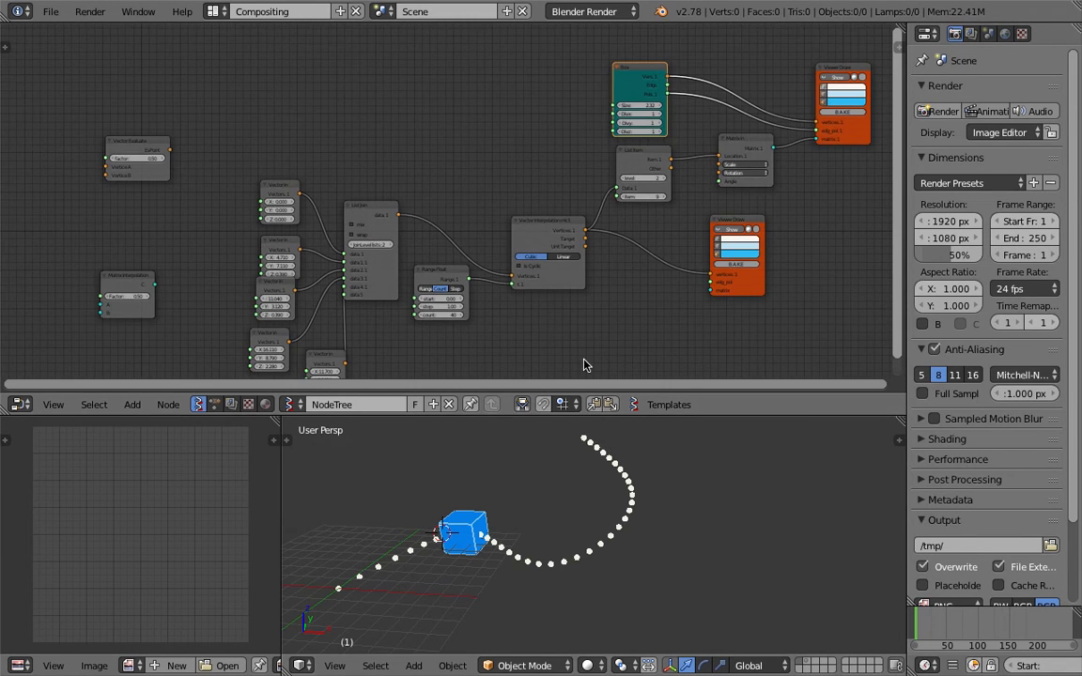
scroll(470, 213, down, 2)
middle_drag(435, 208, 439, 210)
key(ctrl+s)
click(416, 212)
Move the Vector Evaluate node up and right into empty space above the tree, then save
drag(204, 159, 301, 88)
middle_drag(319, 87, 335, 182)
scroll(336, 183, up, 1)
scroll(298, 177, up, 2)
drag(293, 176, 309, 113)
middle_drag(320, 141, 303, 274)
scroll(303, 272, up, 1)
drag(270, 254, 451, 156)
middle_drag(485, 165, 316, 157)
drag(316, 157, 582, 152)
key(ctrl+s)
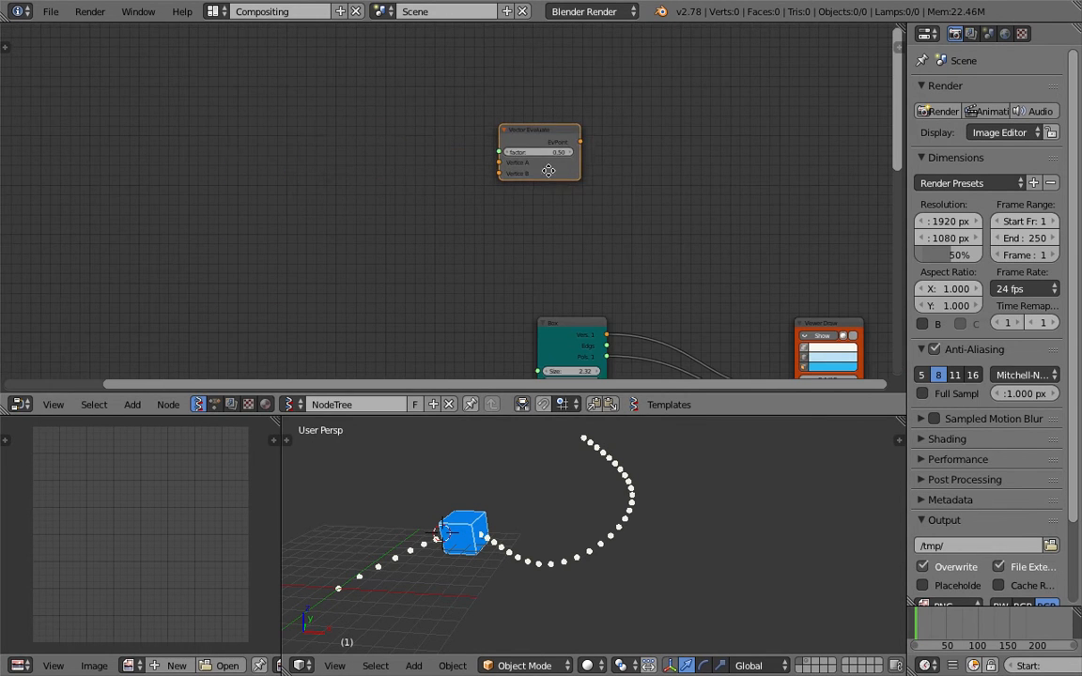
click(581, 165)
Make the node editor area taller and nudge Vector Evaluate into its final spot
middle_drag(582, 164, 509, 126)
drag(702, 413, 710, 471)
middle_drag(575, 289, 540, 228)
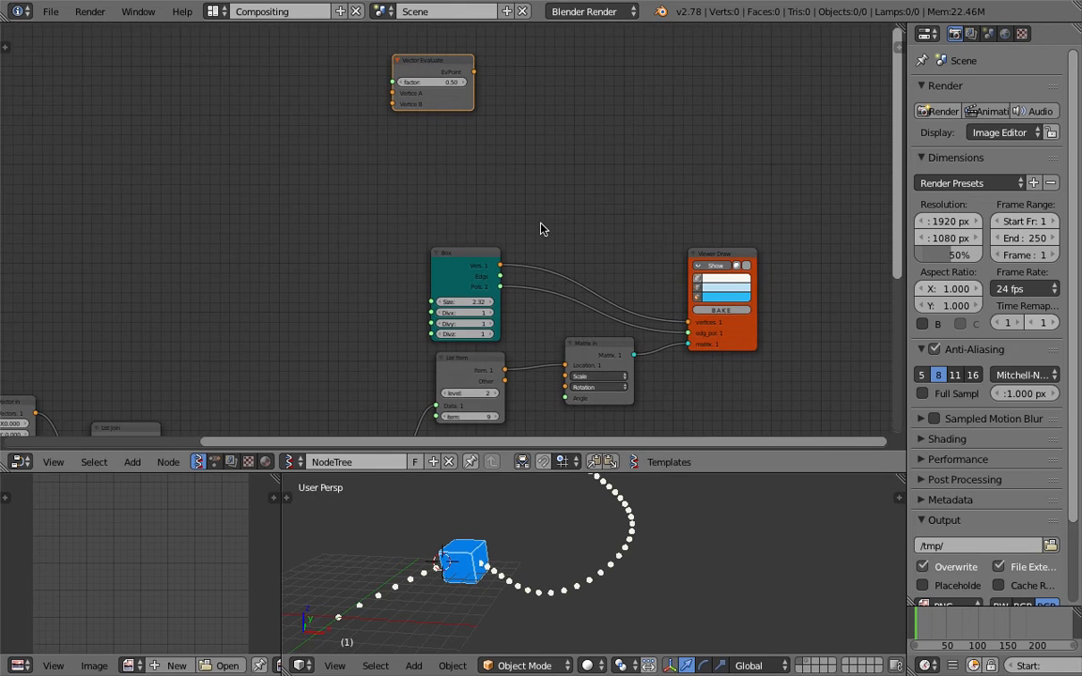
drag(427, 60, 407, 70)
middle_drag(460, 77, 371, 193)
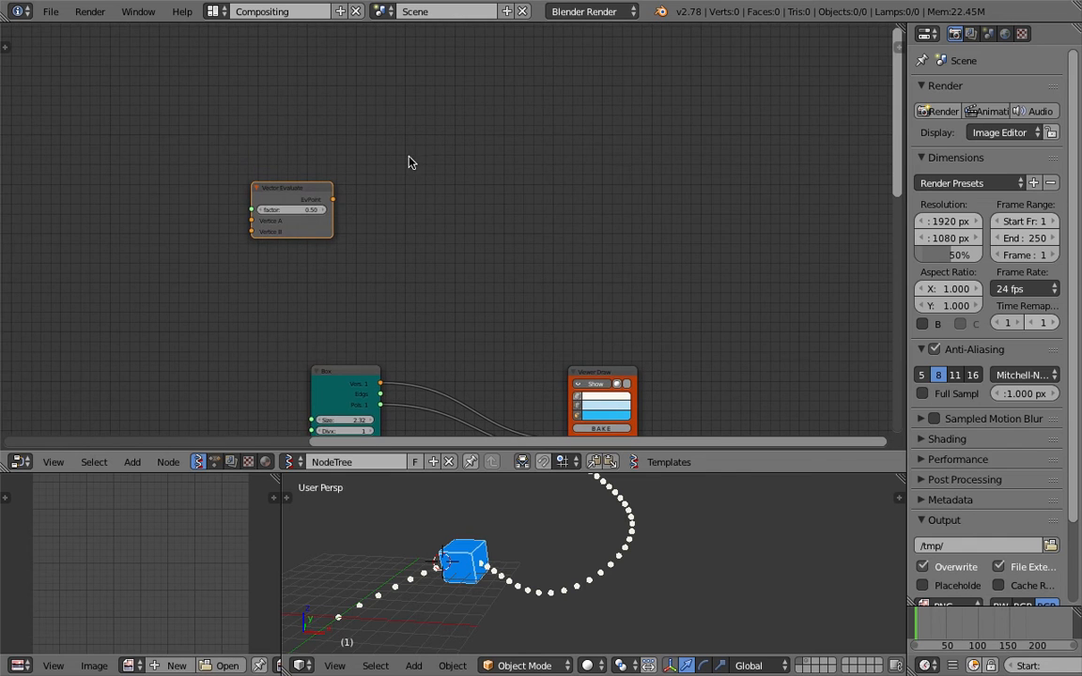
middle_drag(481, 68, 330, 181)
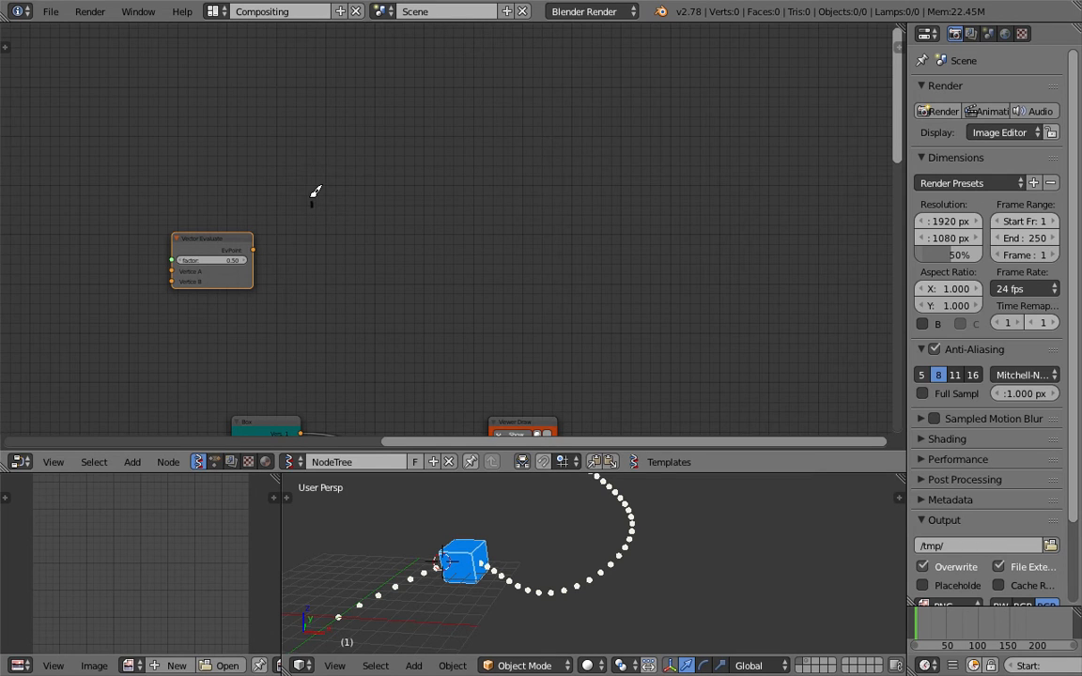
Sketch the first annotation strokes: a large S, a dashed line and an arrow
drag(324, 133, 328, 142)
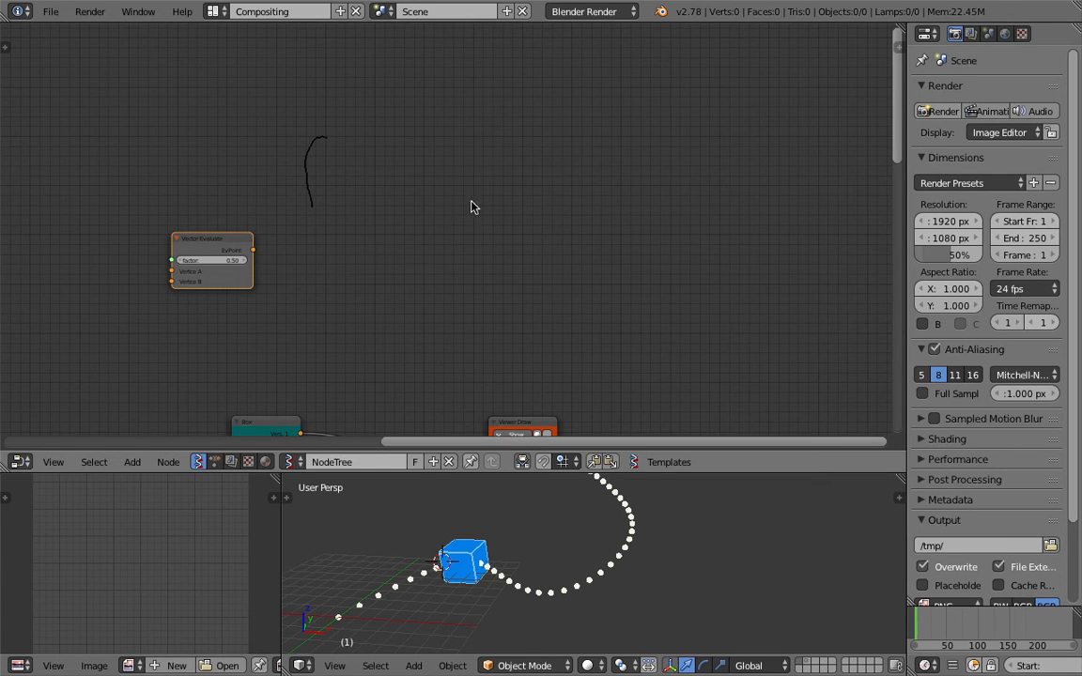
middle_drag(396, 194, 298, 249)
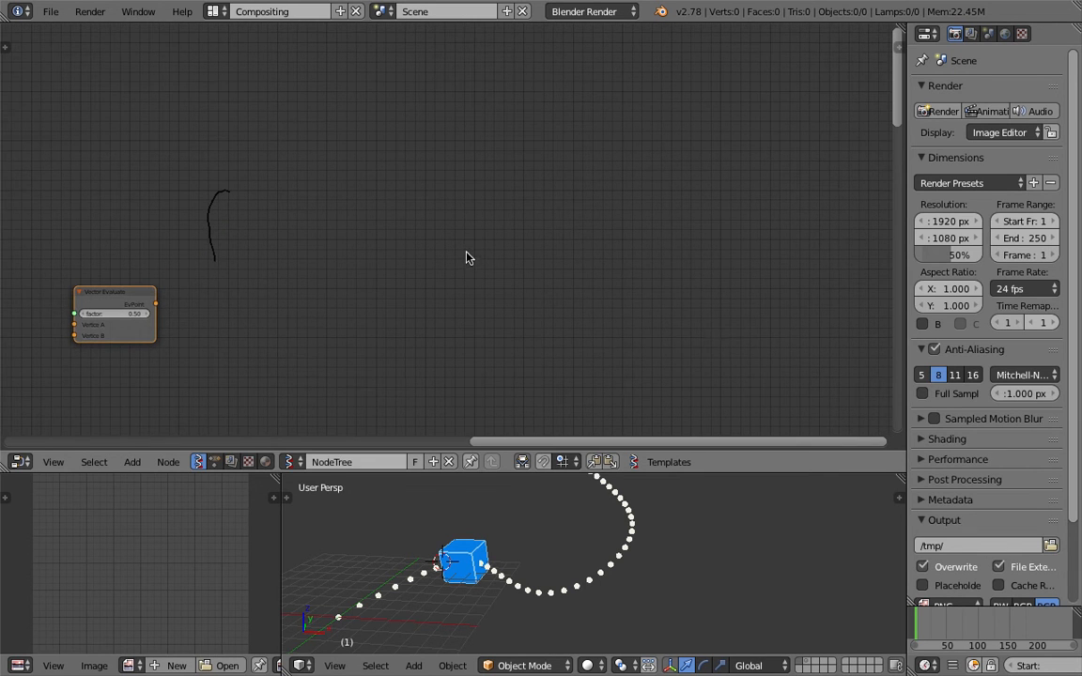
drag(456, 257, 484, 209)
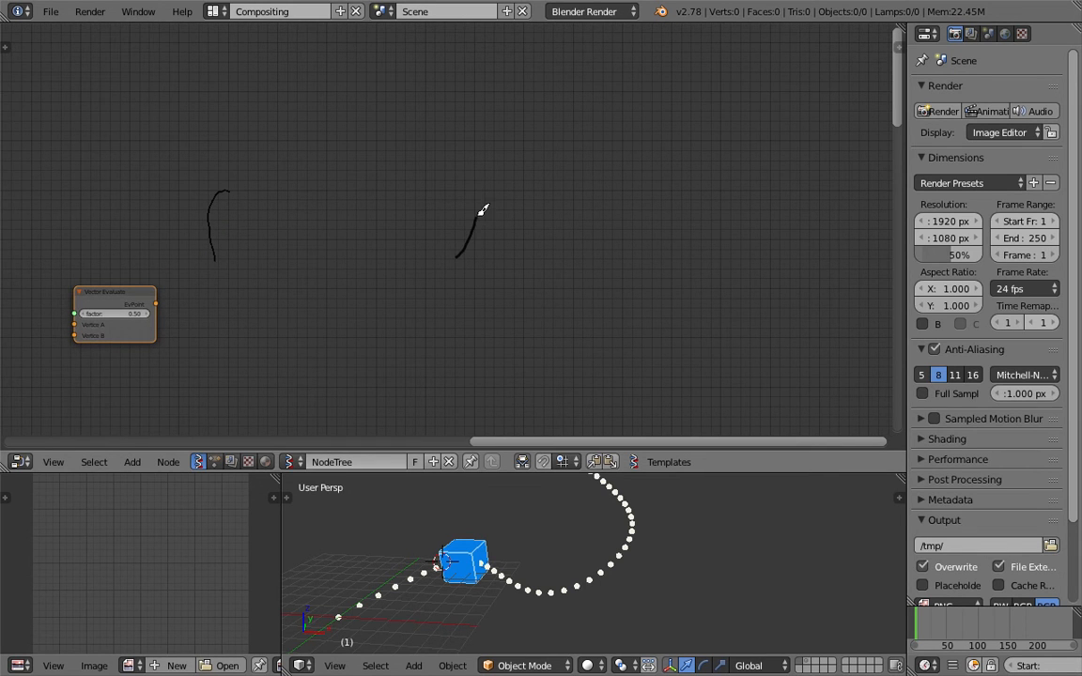
drag(489, 46, 488, 51)
drag(488, 56, 507, 141)
drag(299, 218, 434, 164)
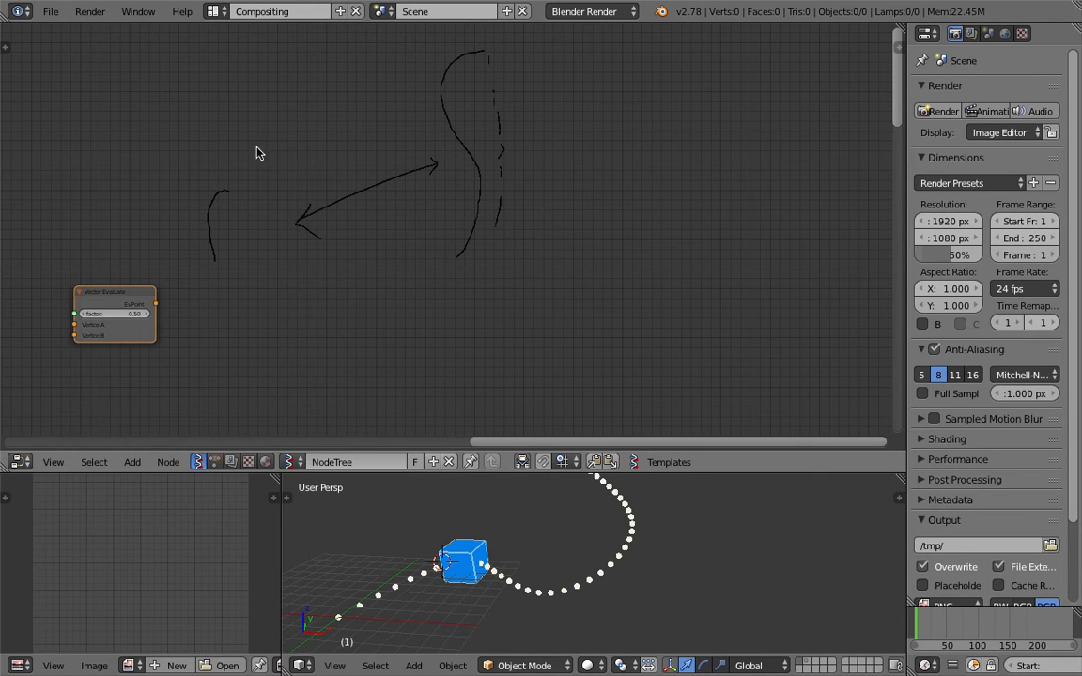
Draw a looped hook, arches and a right-side outline, then save the file
drag(269, 103, 265, 117)
drag(285, 197, 322, 248)
drag(345, 247, 336, 163)
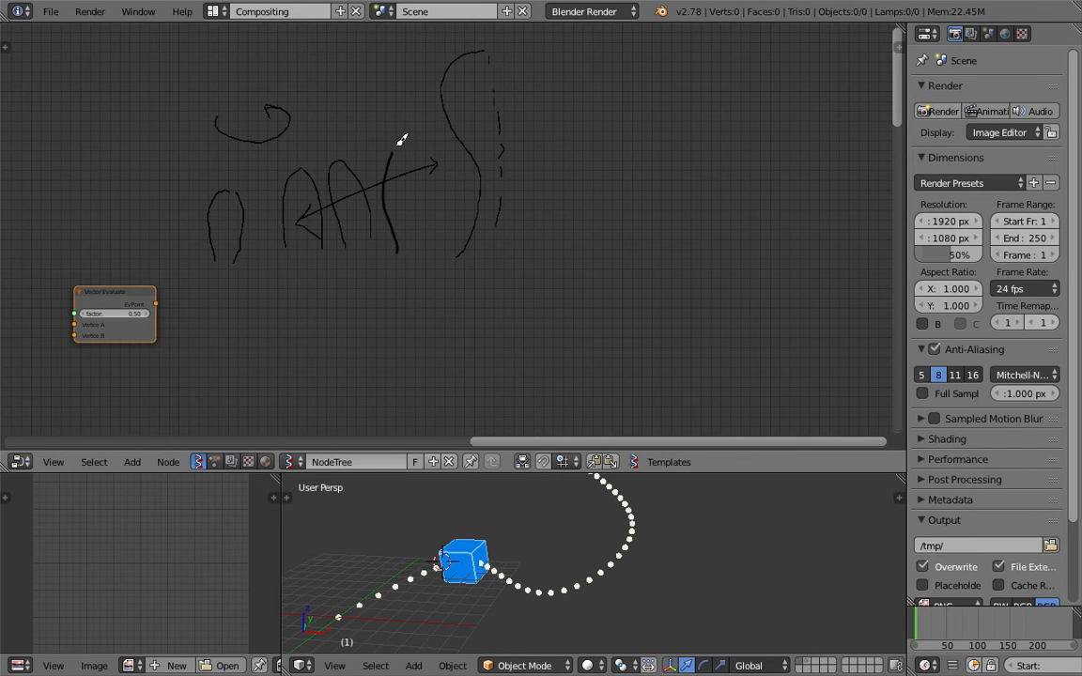
drag(430, 127, 435, 219)
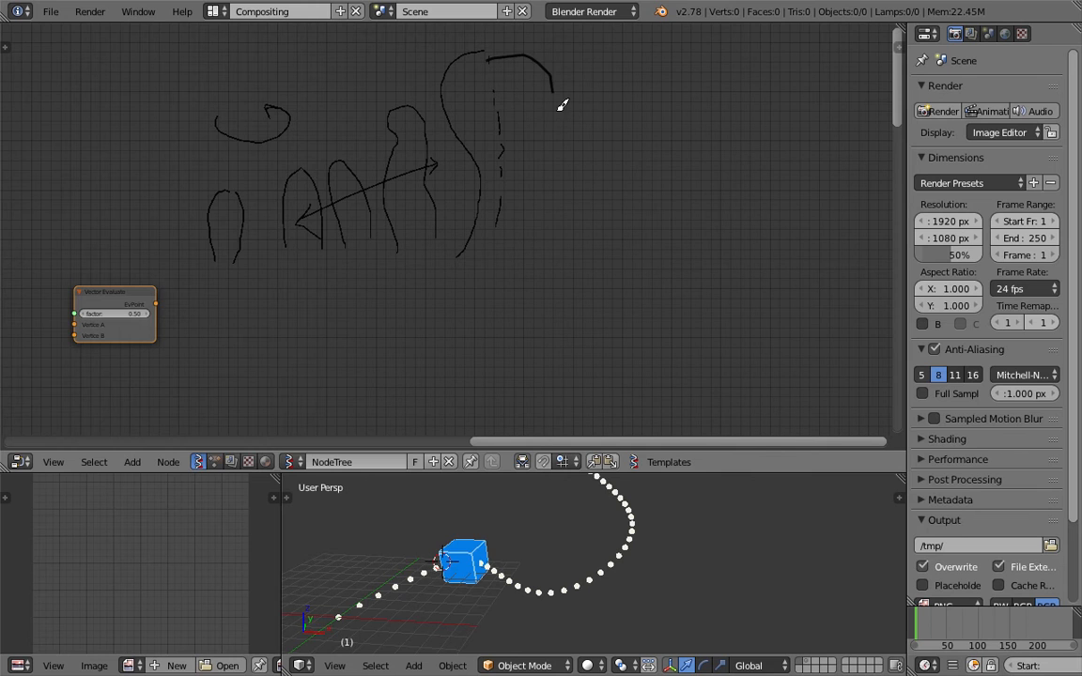
drag(558, 108, 542, 248)
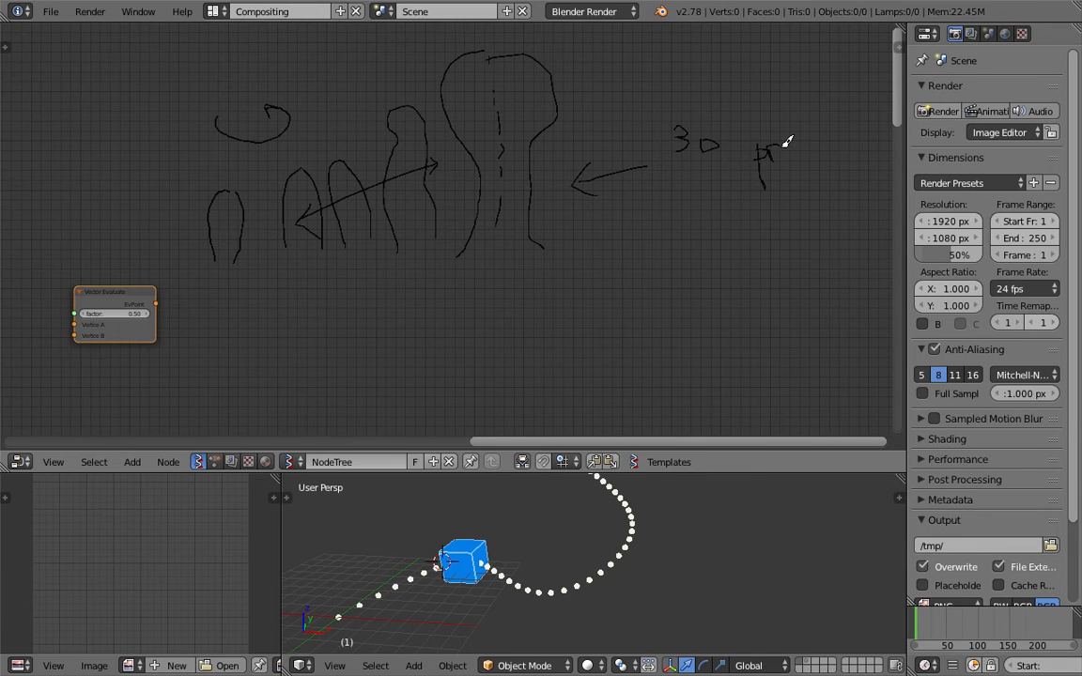
middle_drag(401, 252, 397, 250)
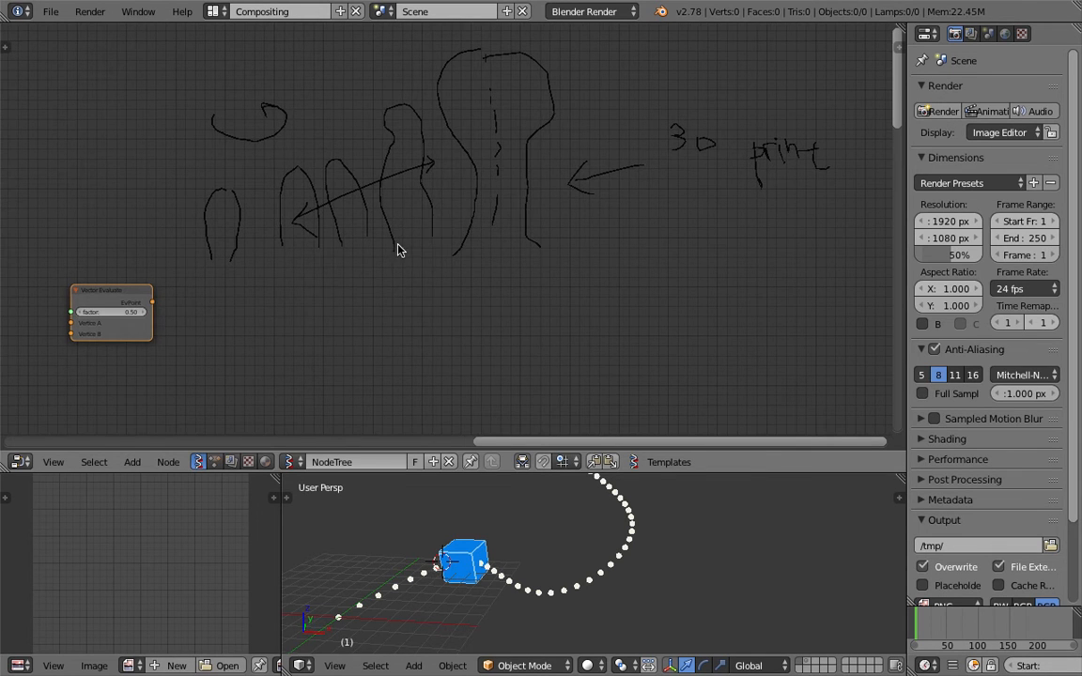
key(ctrl+s)
click(473, 195)
scroll(660, 194, up, 1)
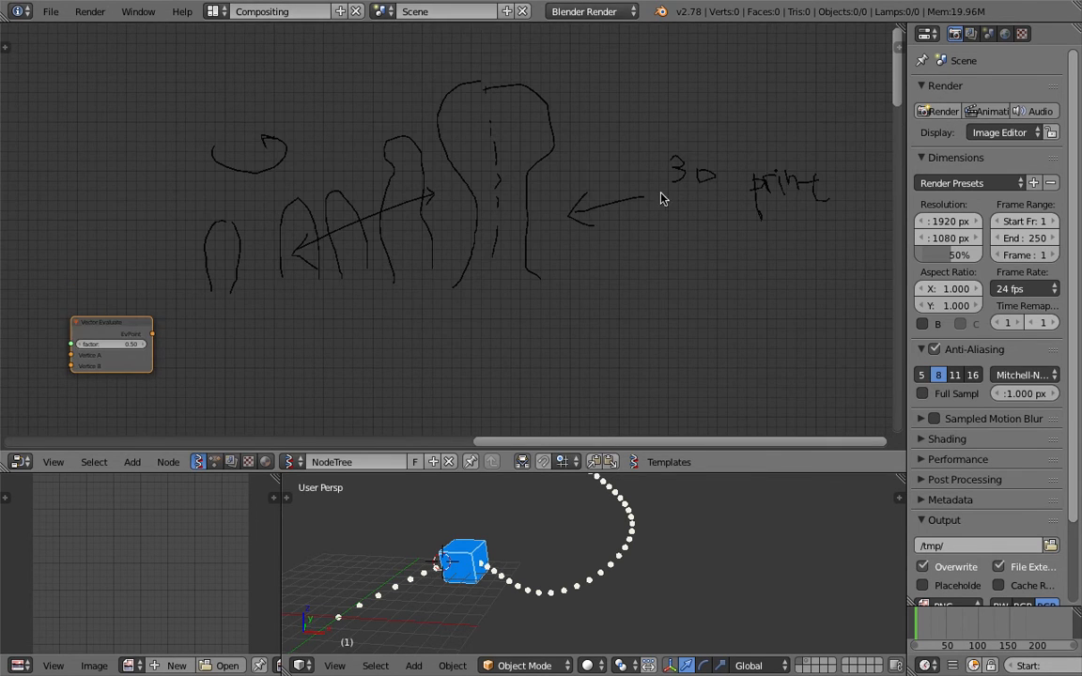
Delete the Grease Pencil annotation layer from the side panel and save
click(899, 51)
scroll(851, 207, down, 1)
click(879, 252)
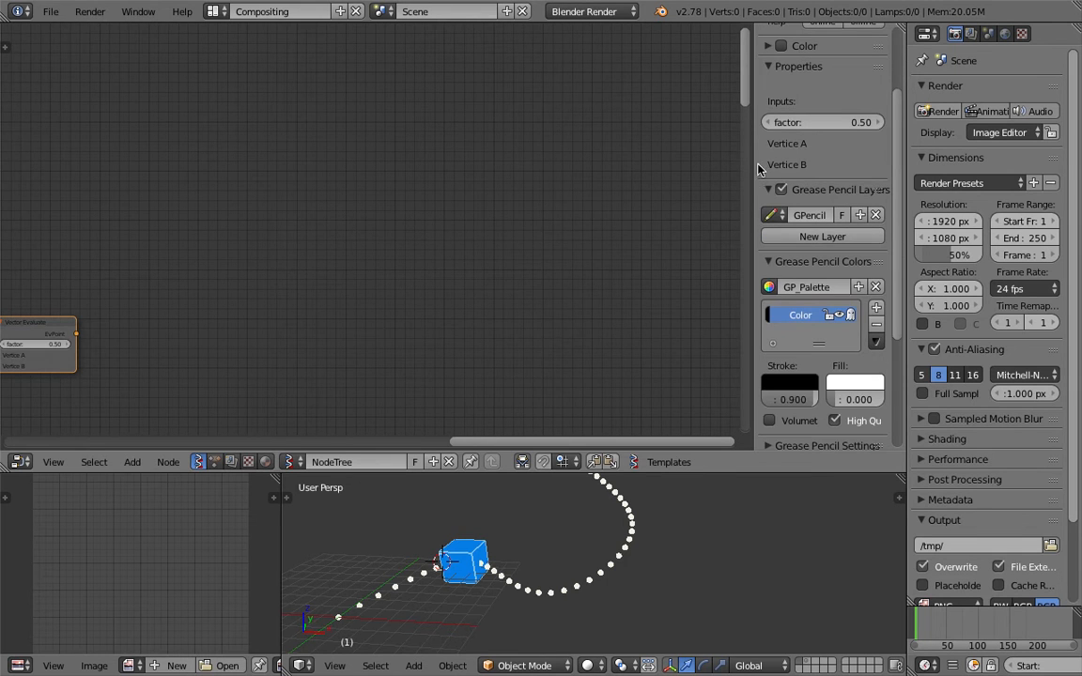
drag(753, 164, 888, 167)
middle_drag(403, 249, 415, 221)
key(ctrl+s)
click(415, 223)
Move Vector Evaluate up-right while bringing Box and Viewer Draw into view, then save
middle_drag(366, 255, 410, 197)
middle_drag(195, 260, 227, 237)
scroll(227, 237, up, 2)
drag(172, 214, 255, 174)
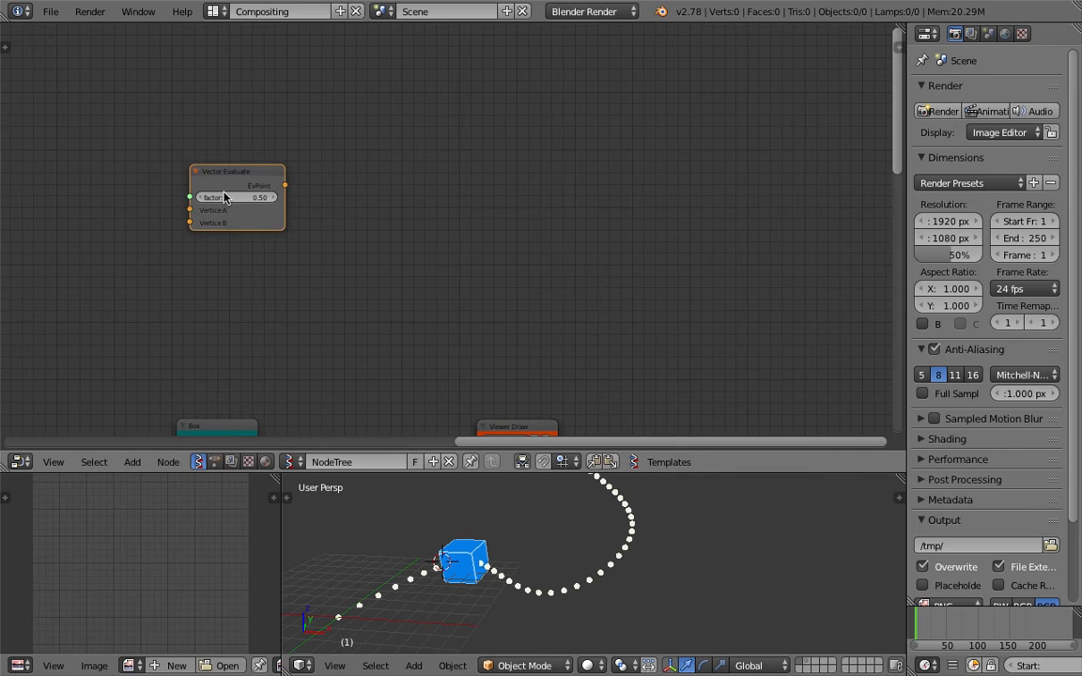
middle_drag(211, 202, 328, 164)
key(ctrl+s)
click(328, 165)
Reposition Vector Evaluate and center Box and Viewer Draw in the view, then save
drag(380, 97, 407, 151)
middle_drag(362, 358, 329, 240)
middle_drag(197, 328, 443, 148)
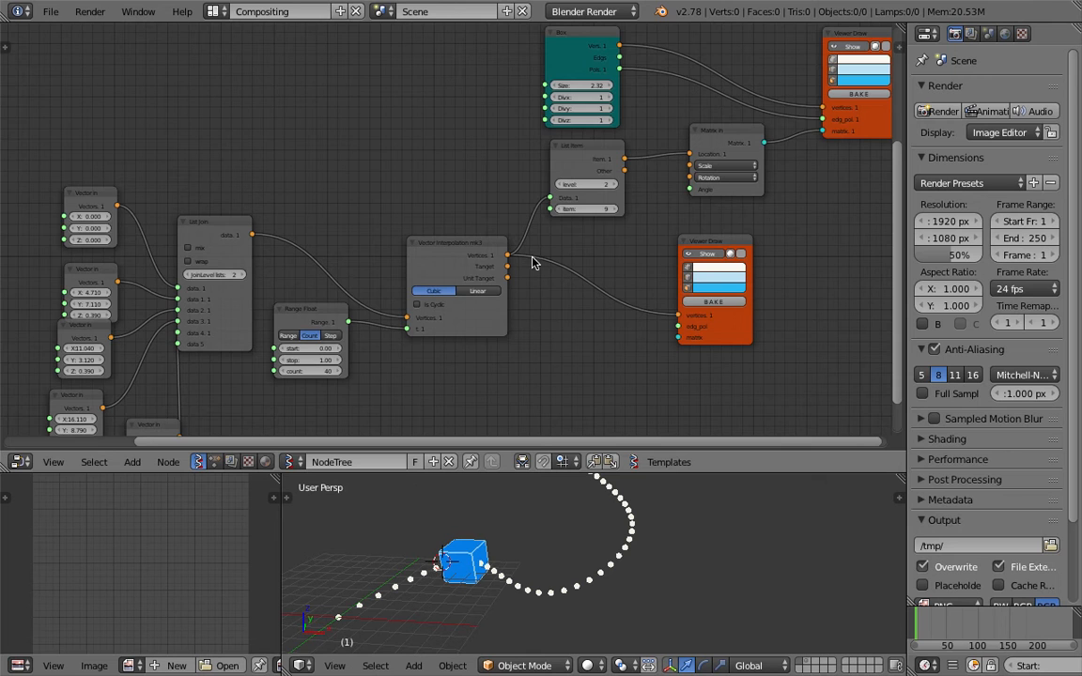
middle_drag(533, 262, 394, 354)
middle_drag(529, 185, 381, 342)
key(ctrl+s)
click(381, 342)
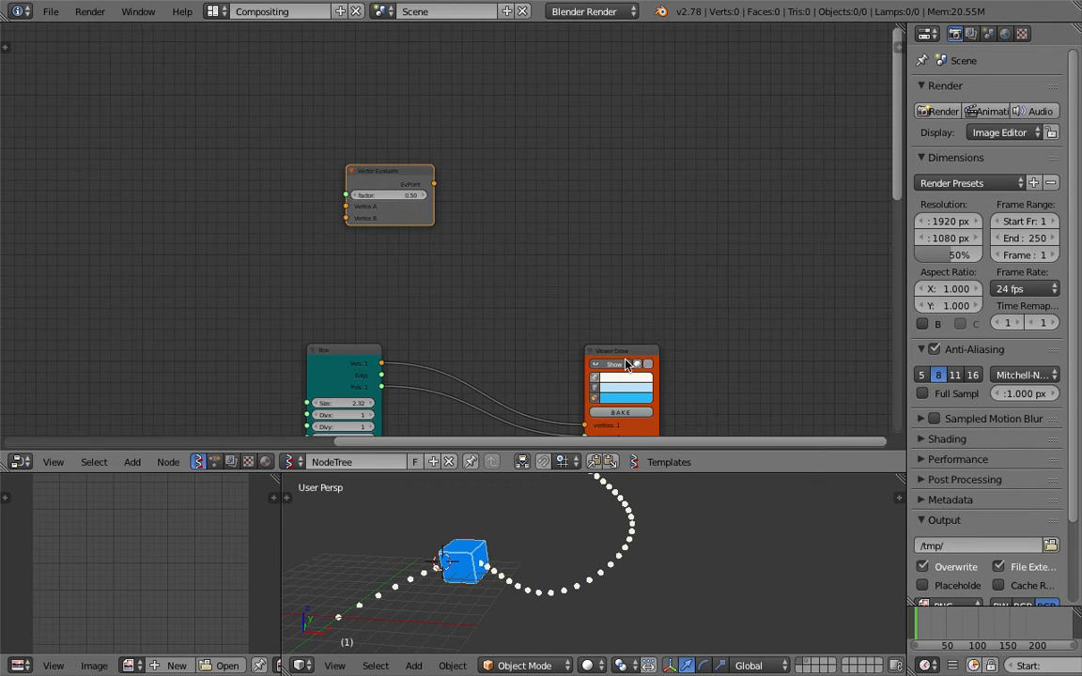
Shift Viewer Draw right and Vector Evaluate up, then save
drag(624, 356, 675, 350)
mouse_move(398, 174)
mouse_down()
mouse_move(401, 92)
mouse_move(386, 95)
mouse_up()
key(ctrl+s)
click(404, 95)
Duplicate the Viewer Draw node and drop the copy near Vector Evaluate at the top
drag(671, 349, 712, 349)
key(shift+d)
click(671, 84)
Switch Show off on the lower Viewer Draw nodes to hide the cube and dotted curve
click(704, 365)
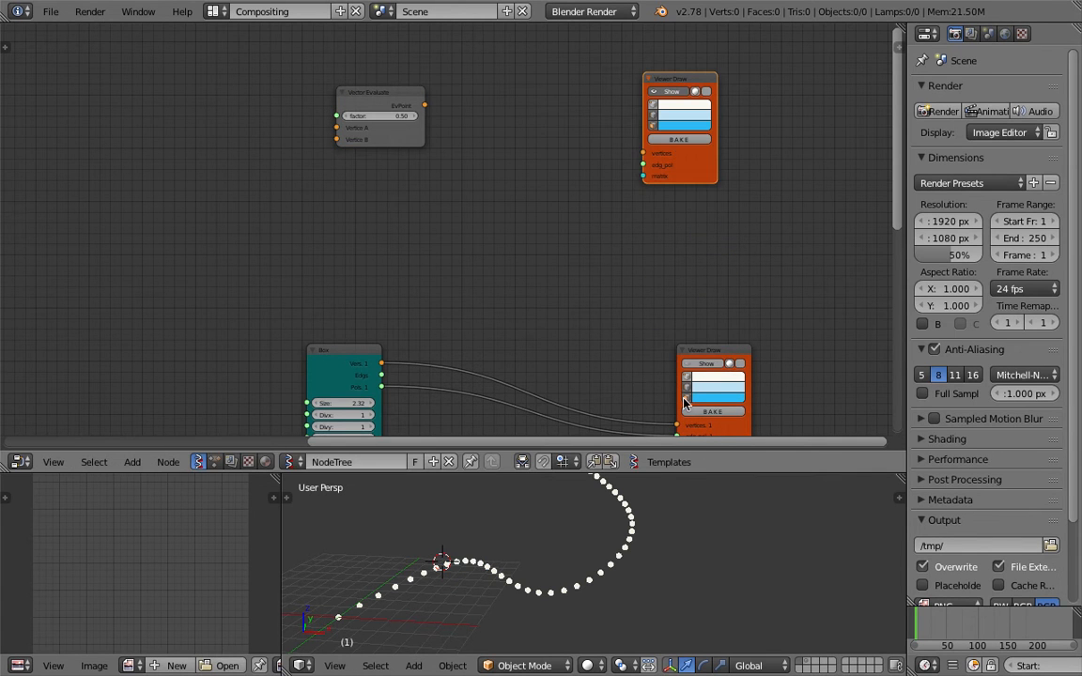
middle_drag(635, 393, 599, 109)
click(453, 287)
mouse_move(623, 176)
middle_down()
mouse_move(627, 244)
mouse_move(689, 273)
mouse_move(690, 245)
mouse_move(616, 361)
middle_up()
scroll(690, 366, up, 2)
Add a Vector in node left of Vector Evaluate and connect it to Vertice A
drag(703, 370, 717, 359)
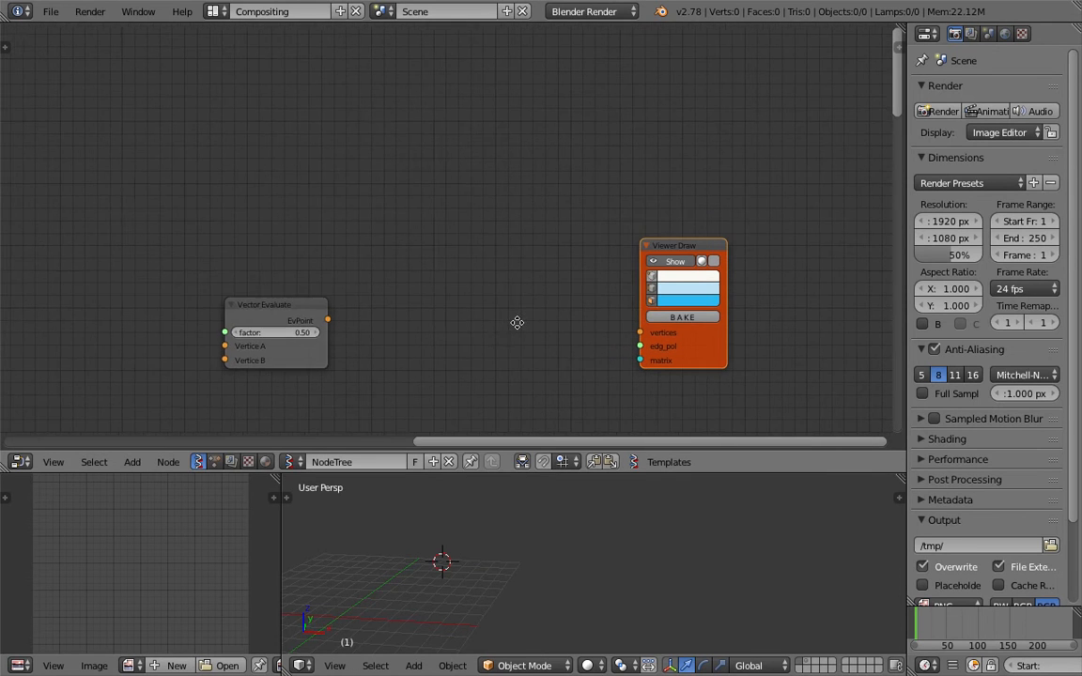
middle_drag(517, 321, 512, 230)
drag(276, 215, 389, 183)
key(space)
text(vec)
key(Down)
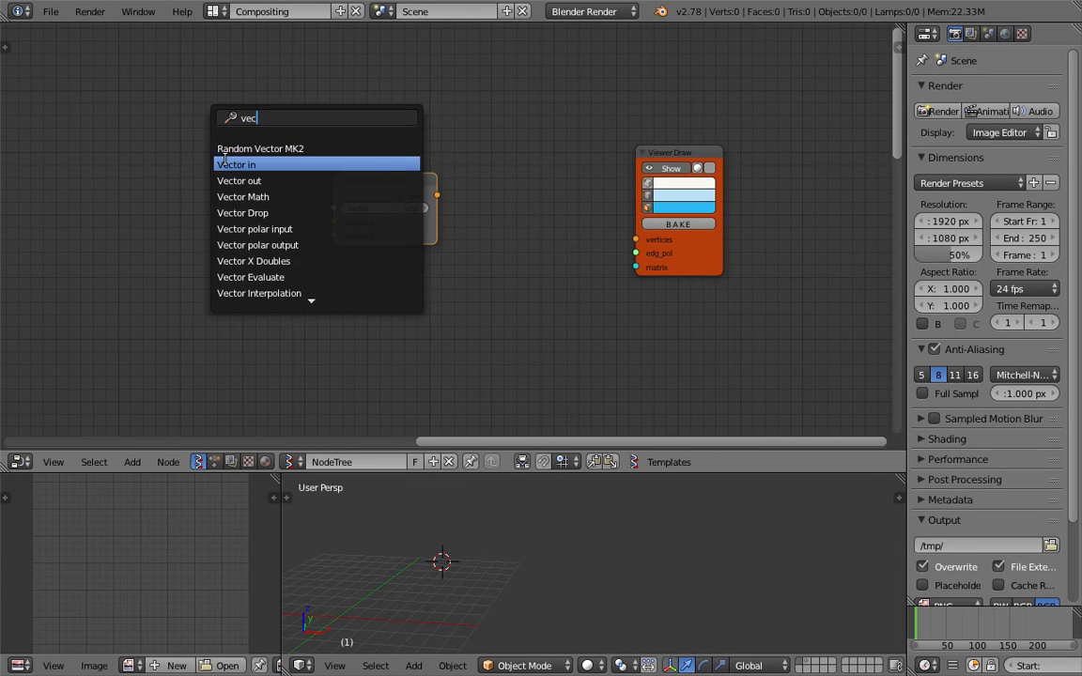
key(Return)
click(174, 173)
drag(196, 182, 334, 223)
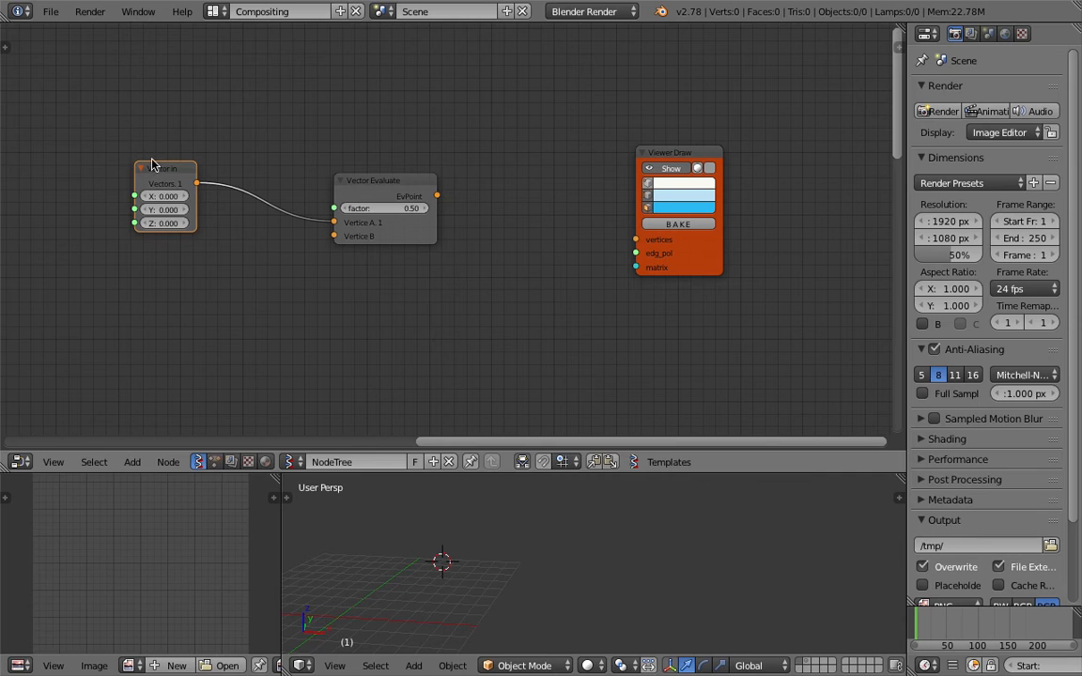
Duplicate Vector in into Vertice B and feed EvPoint into the new Viewer Draw's vertices
key(shift+d)
click(193, 266)
drag(228, 279, 334, 236)
click(400, 216)
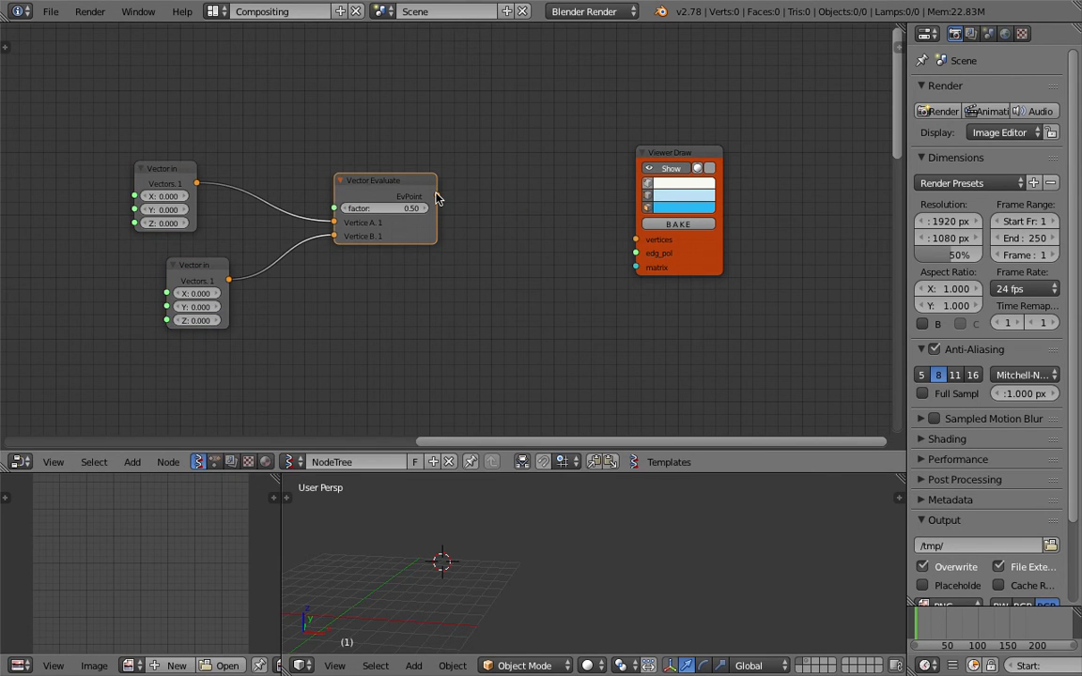
mouse_move(676, 249)
mouse_down()
mouse_move(442, 206)
mouse_move(436, 195)
mouse_up()
drag(642, 234, 547, 182)
Raise the factor to 0.71 and set the lower Vector in X, Y, Z to 4.650
drag(389, 208, 489, 209)
middle_drag(422, 235, 459, 231)
middle_drag(314, 260, 348, 233)
drag(297, 274, 303, 317)
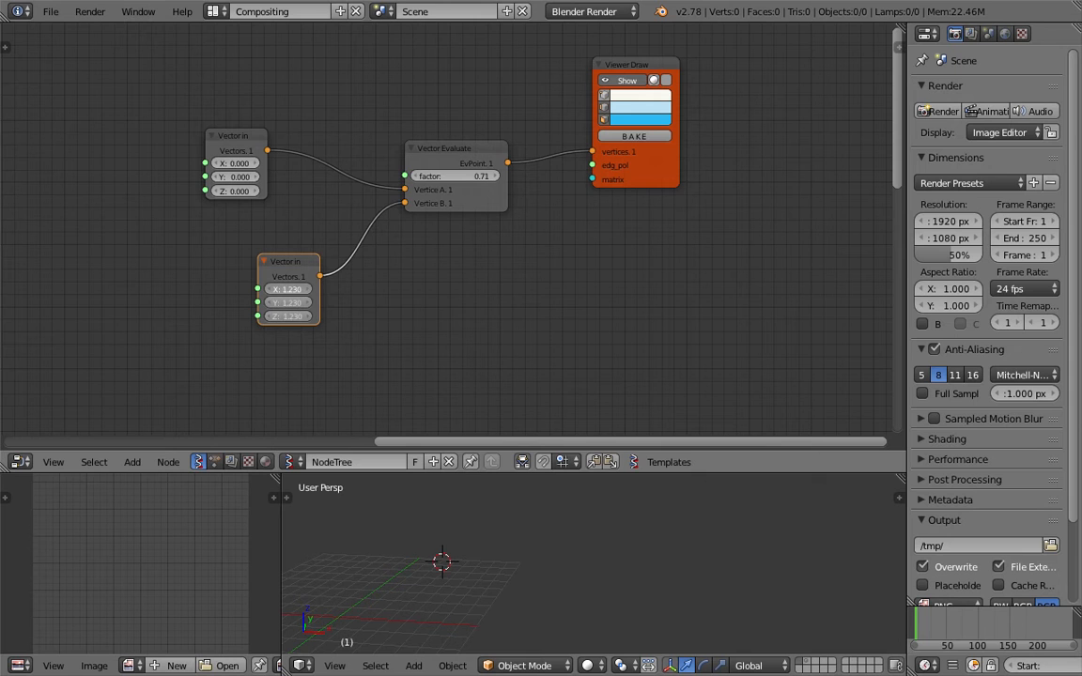
drag(395, 287, 444, 278)
middle_drag(459, 275, 470, 264)
Try Vector Evaluate factors 1.00 and 0.91, settling on 0.97
middle_drag(610, 514, 686, 500)
drag(453, 164, 456, 165)
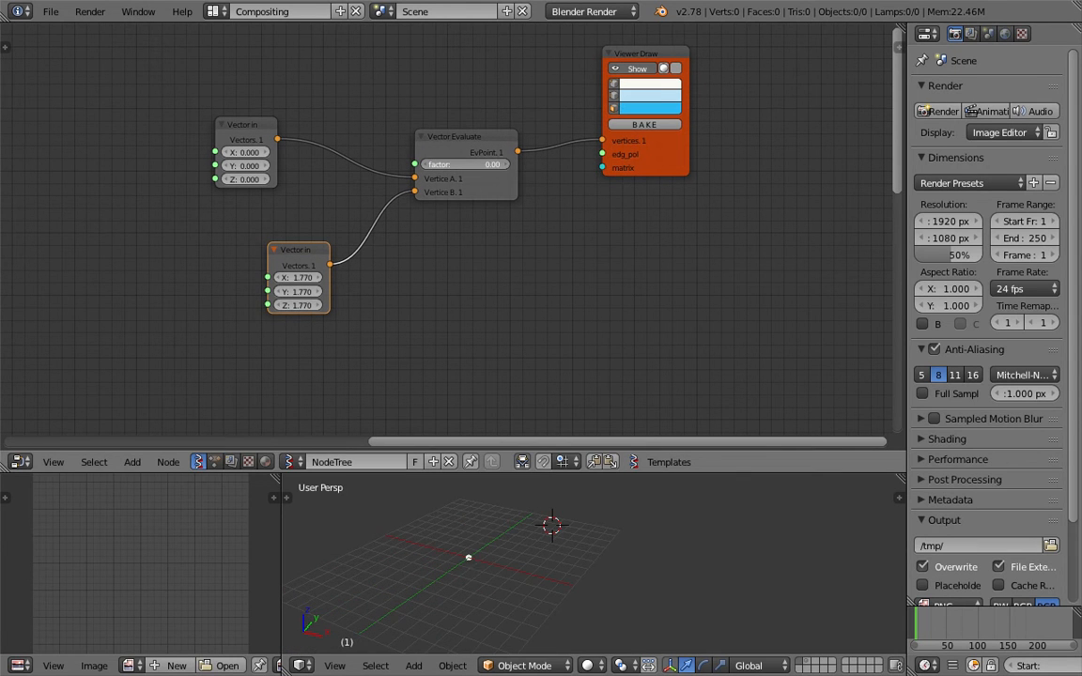
drag(454, 164, 498, 164)
drag(300, 278, 302, 307)
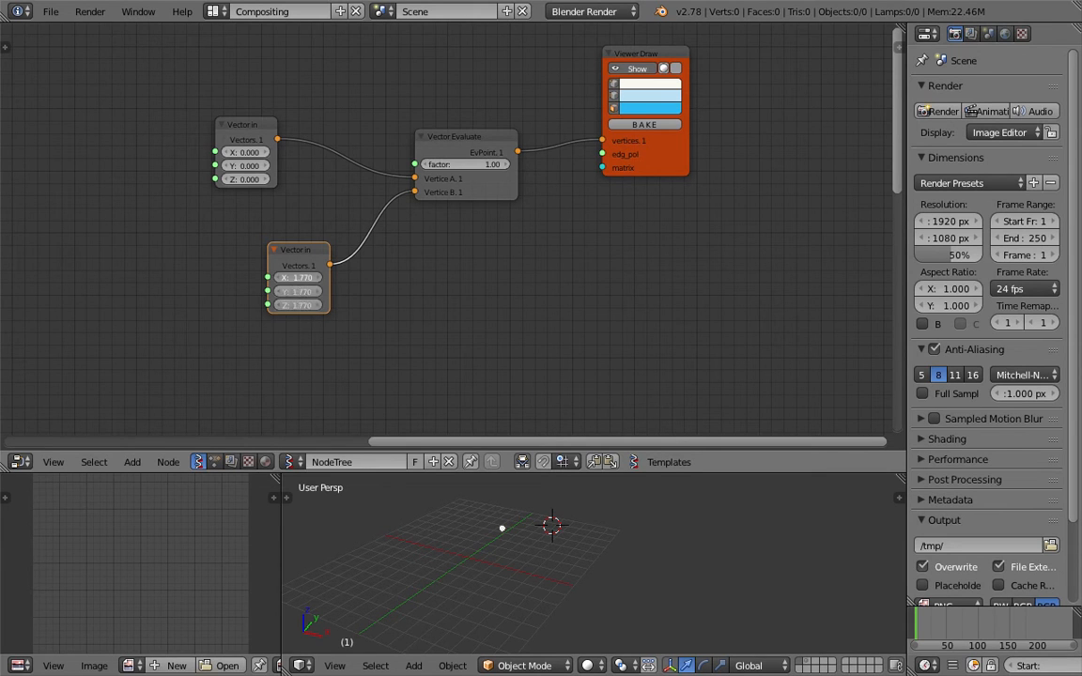
drag(482, 175, 480, 175)
drag(479, 167, 469, 167)
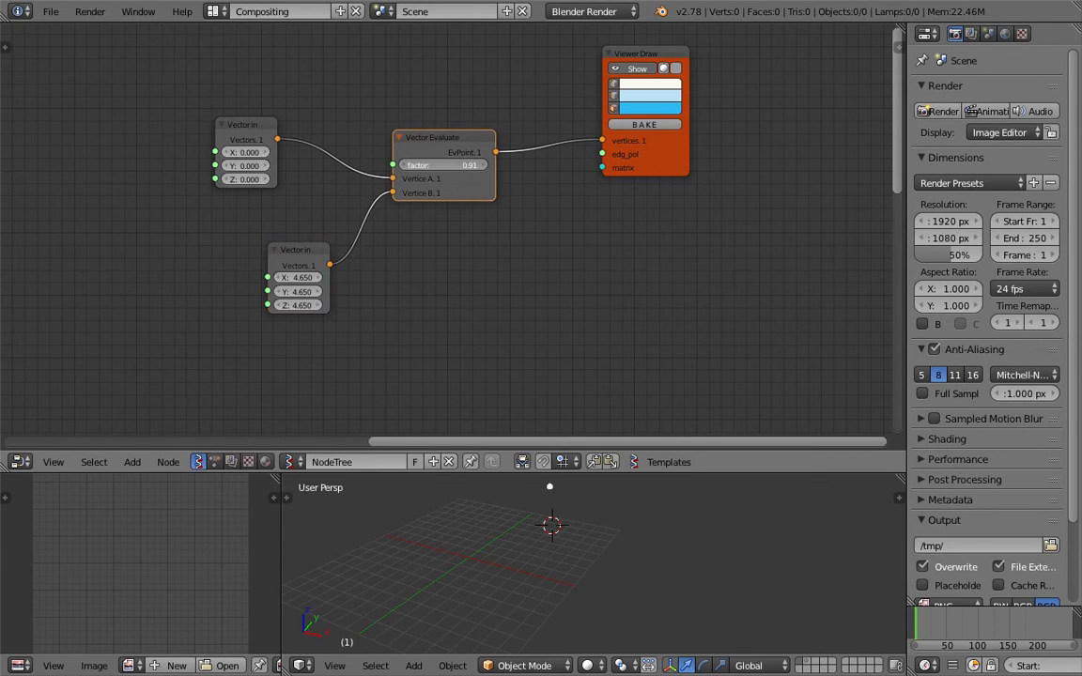
shift+middle_drag(507, 531, 505, 552)
drag(411, 167, 479, 167)
middle_drag(537, 220, 540, 219)
Rearrange Vector Evaluate, Viewer Draw and both Vector in nodes, save, and frame the tree
drag(467, 142, 502, 141)
drag(682, 168, 720, 182)
middle_drag(526, 288, 543, 292)
scroll(489, 256, down, 1)
drag(353, 248, 355, 221)
scroll(310, 160, up, 1)
drag(270, 106, 327, 106)
key(ctrl+s)
click(326, 107)
middle_drag(623, 175, 610, 205)
drag(720, 191, 728, 185)
middle_drag(534, 219, 567, 219)
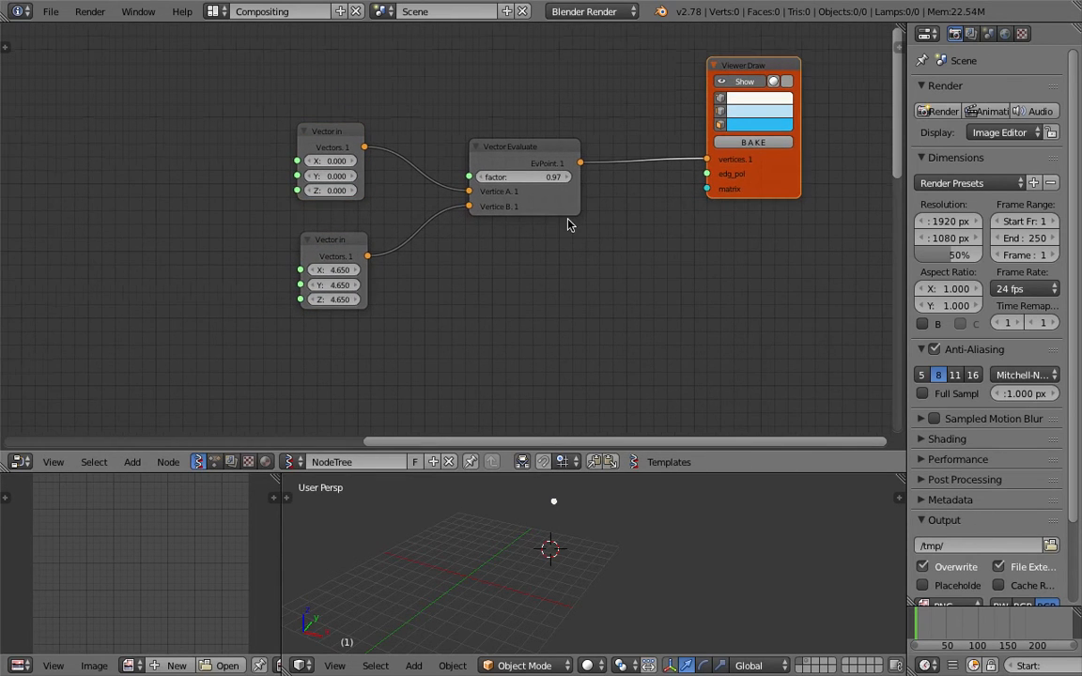
middle_drag(502, 387, 554, 302)
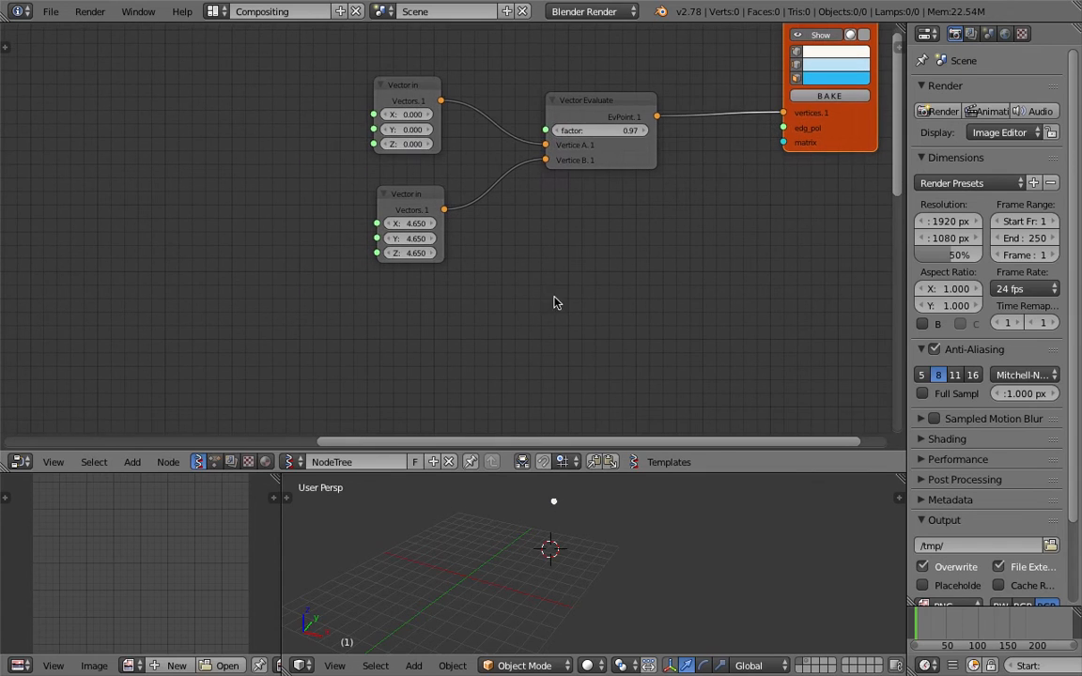
Delete both Vector in nodes
click(408, 88)
key(x)
click(407, 193)
key(x)
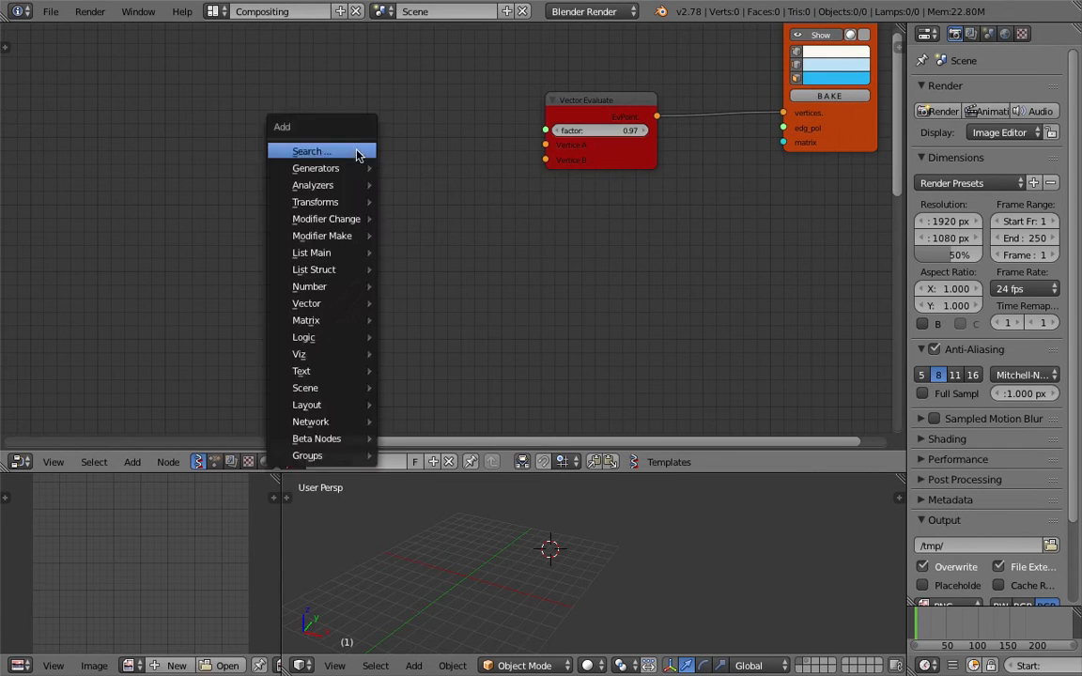
Add a Random Vector MK2 node left of Vector Evaluate with Count 10
key(shift+a)
text(srando)
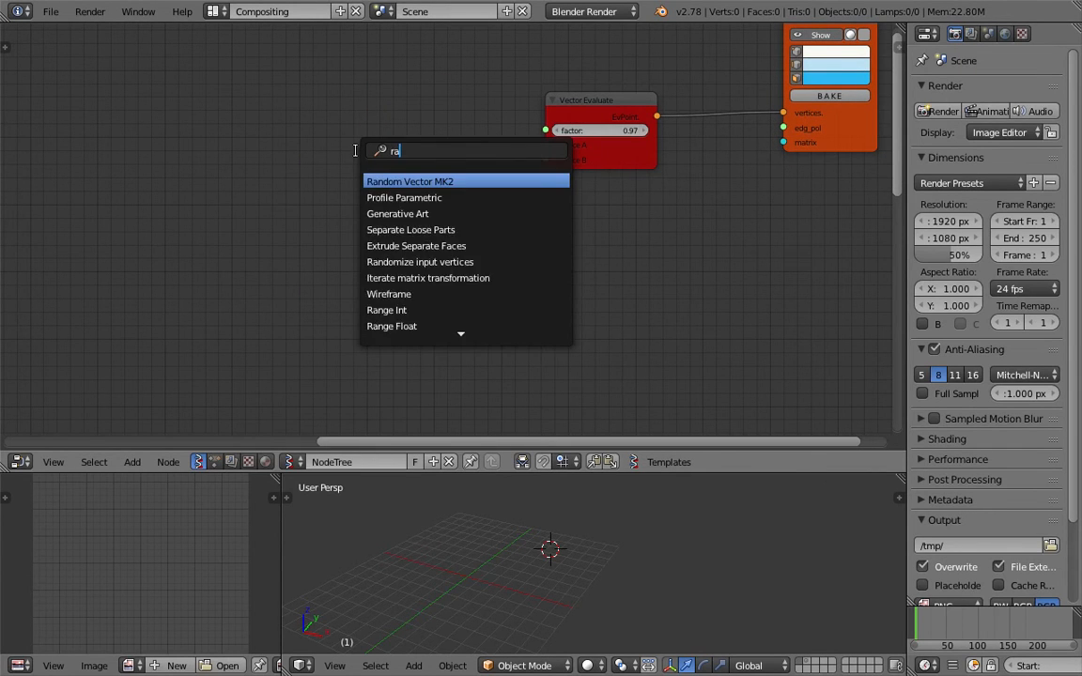
text(m)
key(Down)
key(Up)
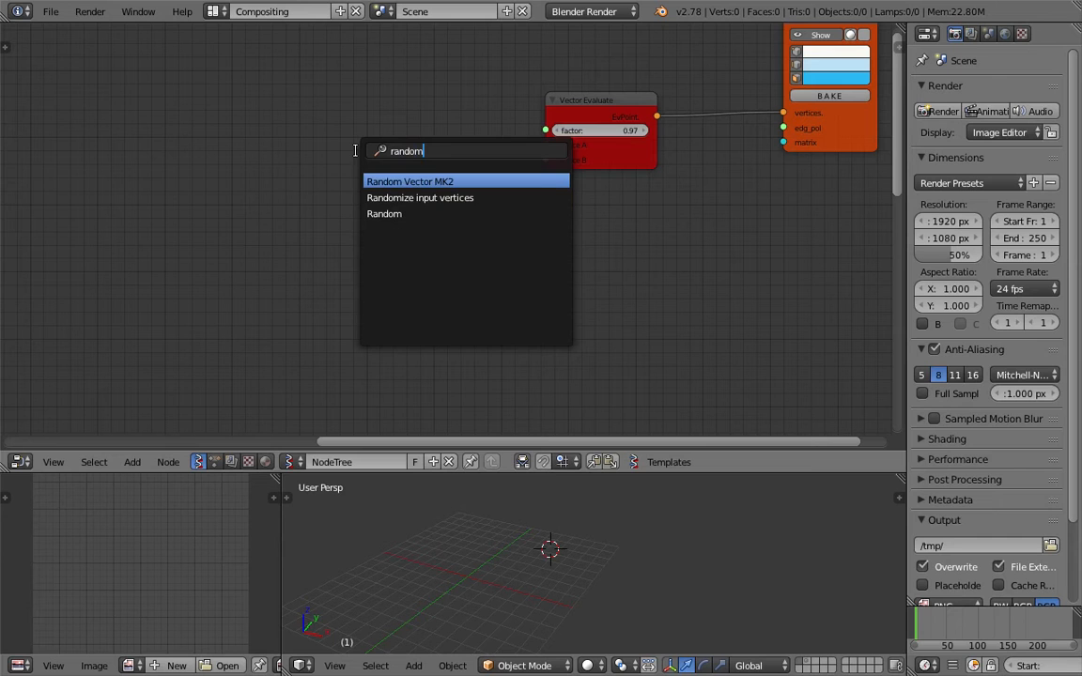
key(Return)
click(304, 97)
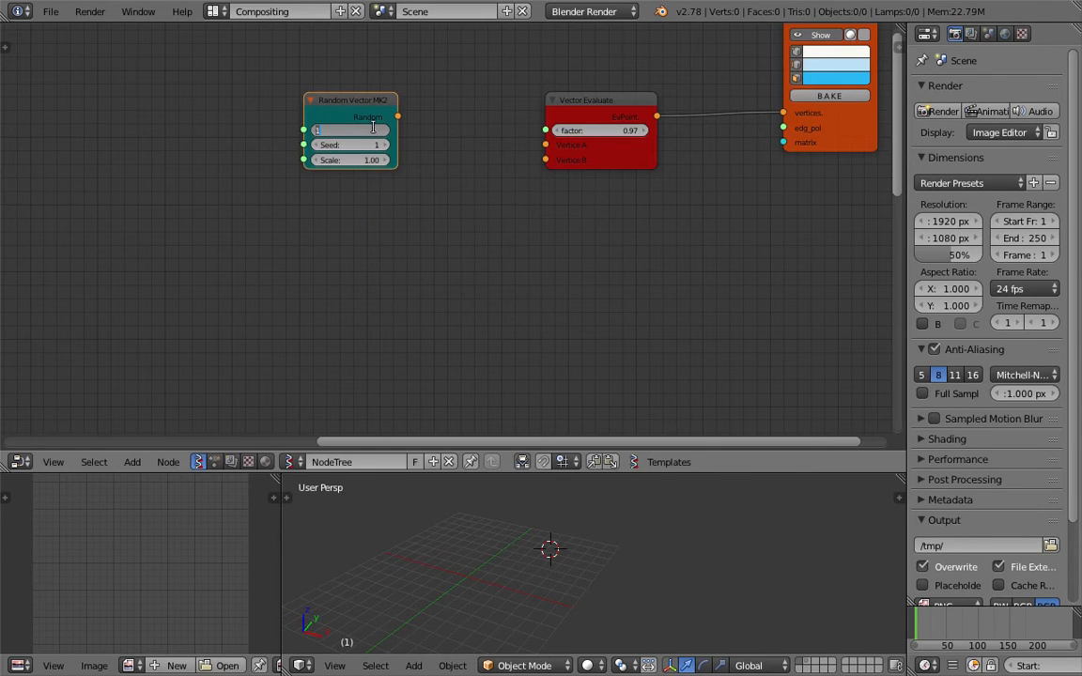
key(Return)
Duplicate the Random Vector MK2 node and place the copy below the original
key(shift+d)
click(371, 188)
drag(402, 209, 550, 164)
Link the two Random Vector outputs to Vertice A and Vertice B, keeping Count at 10
drag(398, 117, 546, 145)
drag(401, 209, 545, 160)
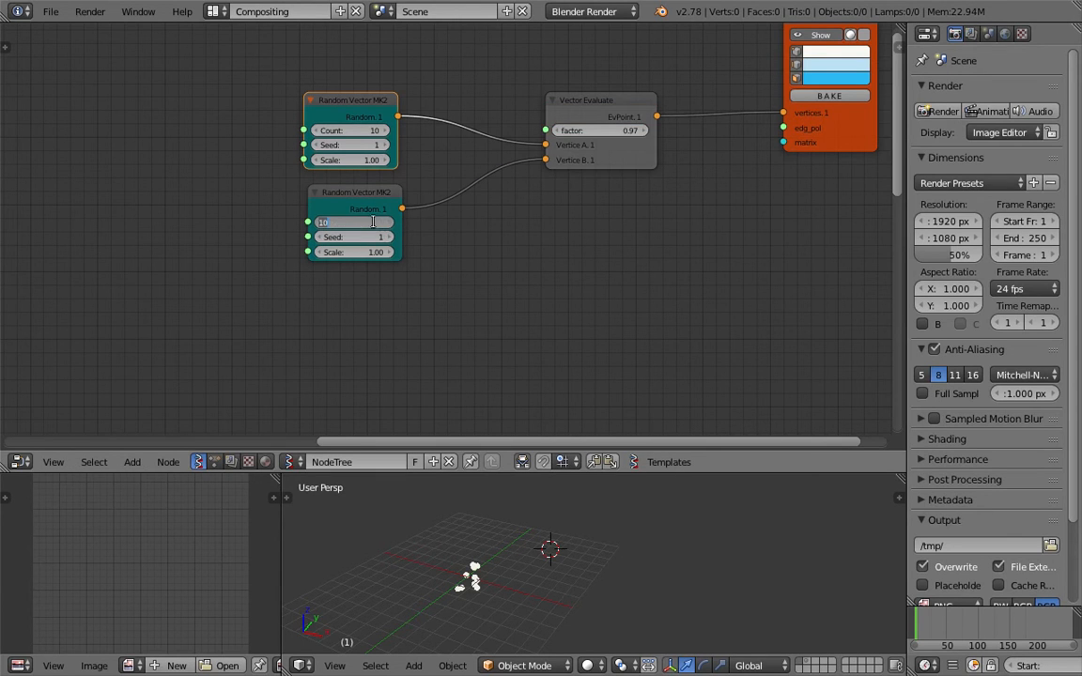
click(428, 225)
middle_drag(428, 223, 386, 222)
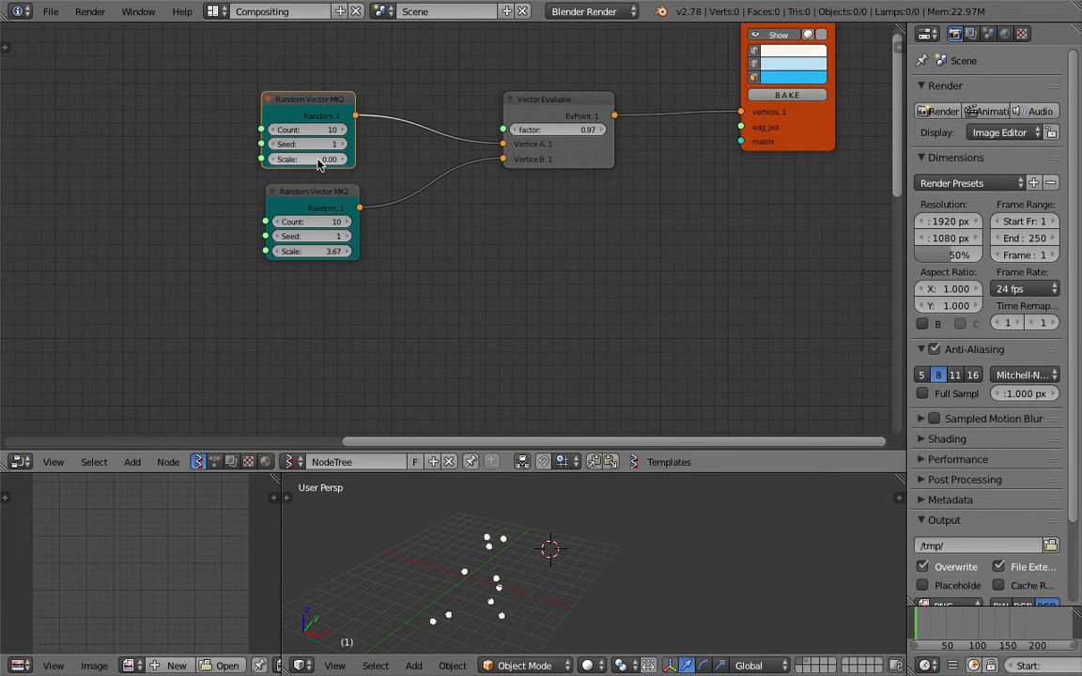
Set the lower Random Vector node's Scale to 4.48 and save the file
middle_drag(477, 543, 529, 537)
shift+middle_drag(477, 582, 494, 550)
drag(322, 251, 312, 252)
middle_drag(420, 276, 413, 253)
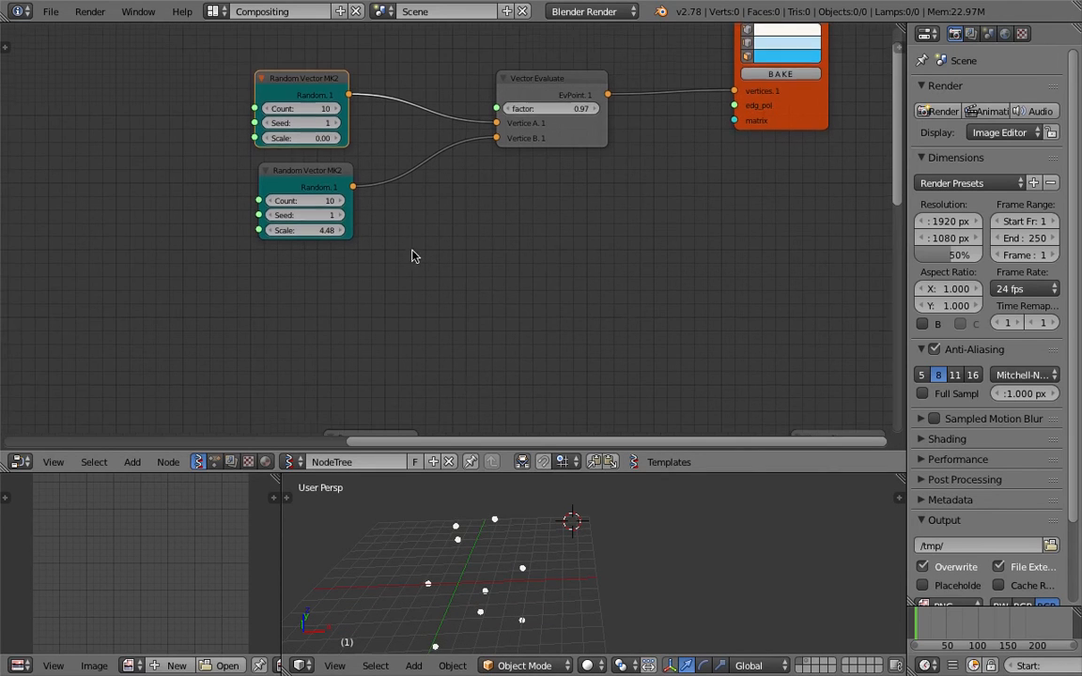
middle_drag(549, 562, 500, 556)
key(ctrl+s)
key(Return)
Try a higher Count on the lower node, return it to 10, and slide the factor to 1.00
mouse_move(298, 200)
mouse_down()
mouse_move(334, 200)
mouse_move(277, 199)
mouse_up()
key(ctrl+s)
key(Return)
drag(540, 107, 526, 107)
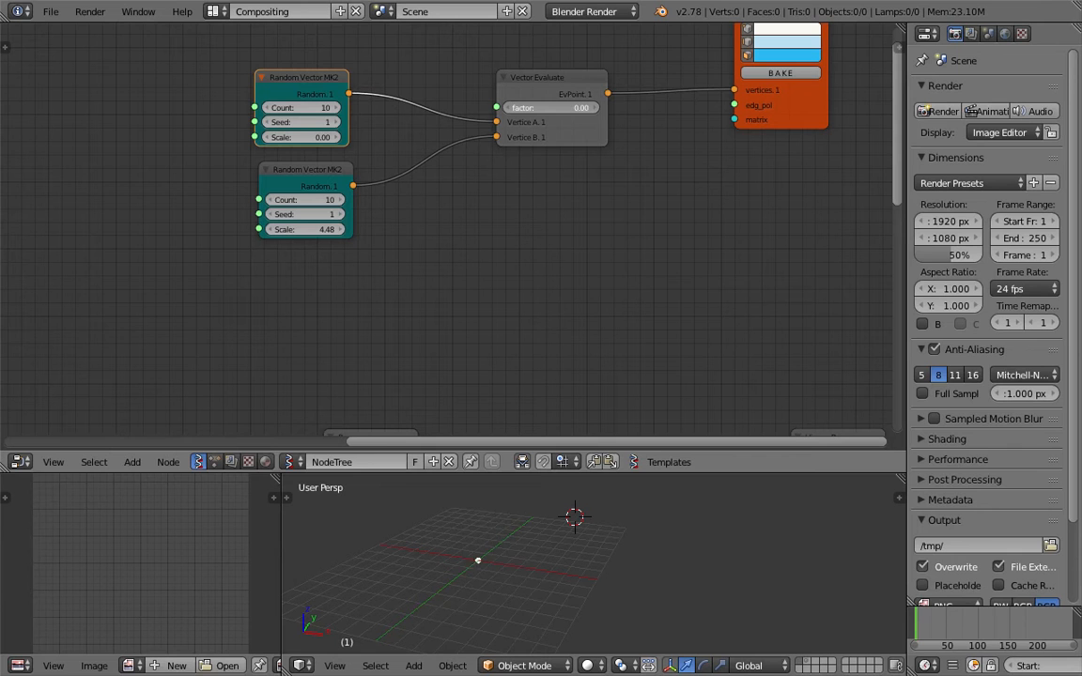
drag(526, 107, 586, 107)
middle_drag(566, 540, 596, 526)
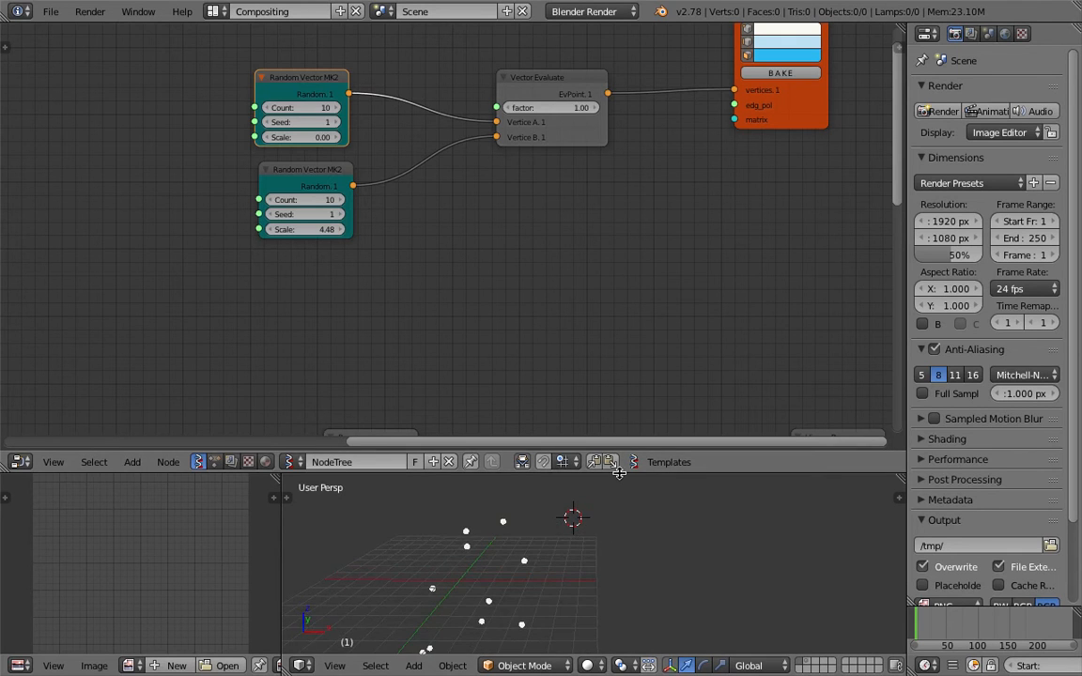
drag(618, 474, 601, 365)
middle_drag(537, 461, 536, 517)
key(ctrl+s)
Confirm the save, then widen the Vector Evaluate node and move the Viewer Draw node down
click(536, 520)
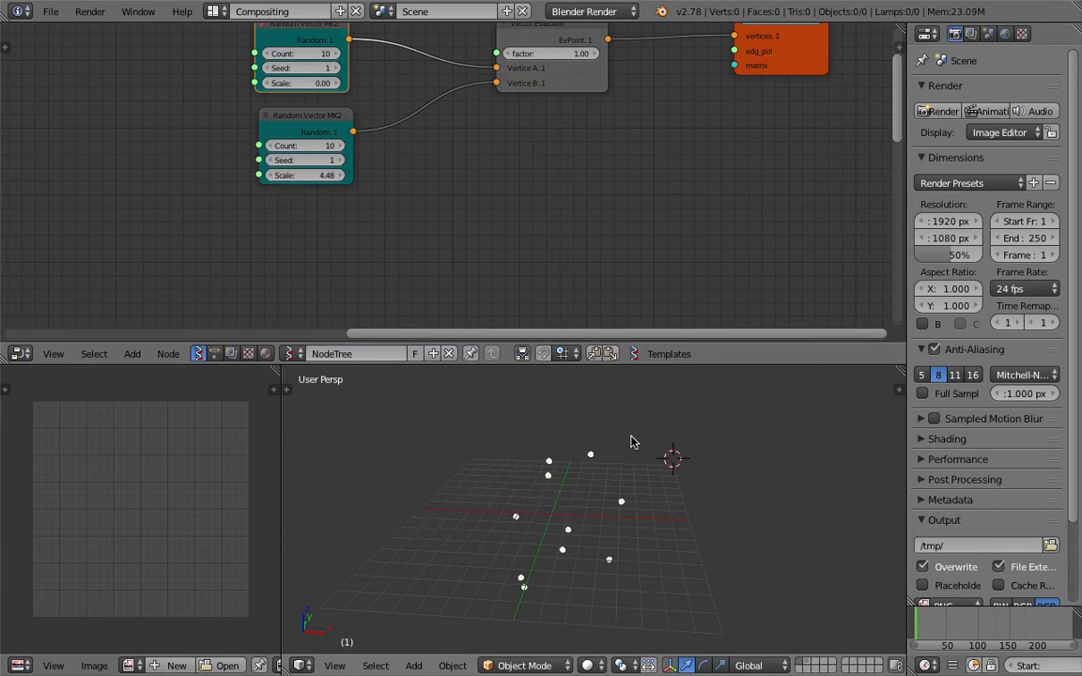
middle_drag(498, 228, 481, 295)
scroll(498, 258, up, 2)
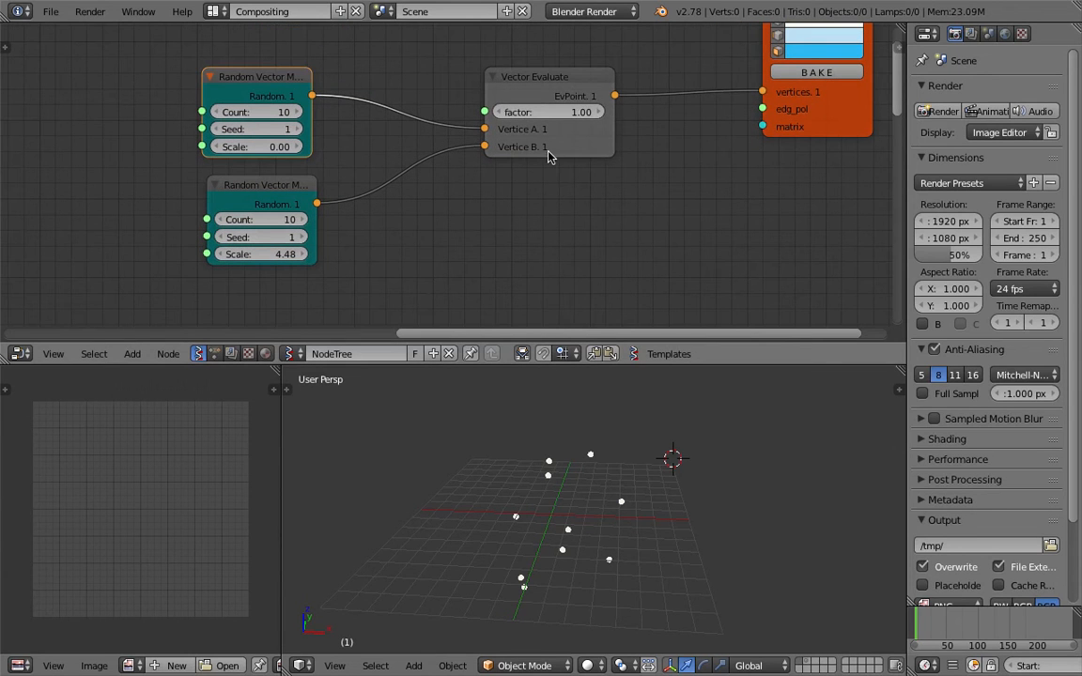
drag(614, 135, 623, 134)
drag(836, 119, 830, 180)
middle_drag(678, 197, 633, 198)
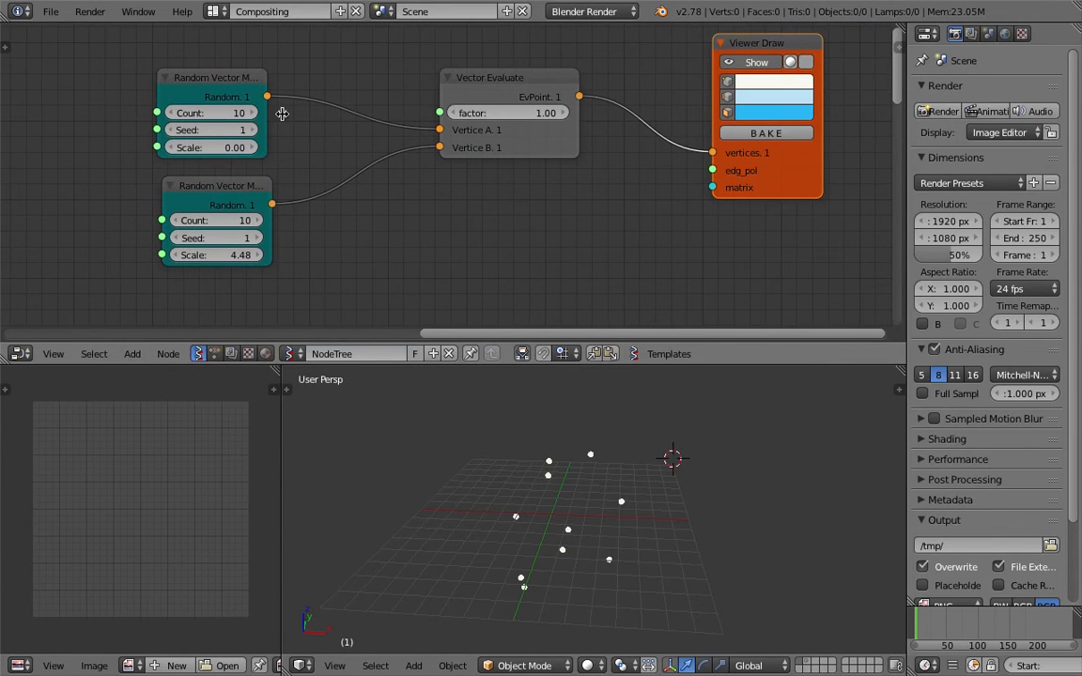
Set the top Random Vector node's Count to 20
click(225, 114)
text(20)
key(Return)
drag(498, 113, 524, 117)
Give the top node Scale 2.94 and Seed 80, preview with the factor, and reposition nodes
mouse_move(216, 149)
mouse_down()
mouse_move(246, 149)
mouse_move(225, 148)
mouse_up()
mouse_move(512, 112)
mouse_down()
mouse_move(440, 112)
mouse_move(511, 113)
mouse_up()
drag(207, 133, 360, 117)
drag(465, 112, 522, 115)
scroll(515, 110, down, 2)
middle_drag(501, 94, 435, 97)
drag(435, 97, 347, 78)
drag(648, 63, 674, 63)
Insert a duplicate Vector Evaluate on the viewer link, fed by the first EvPoint into Vertice A
click(359, 84)
key(shift+d)
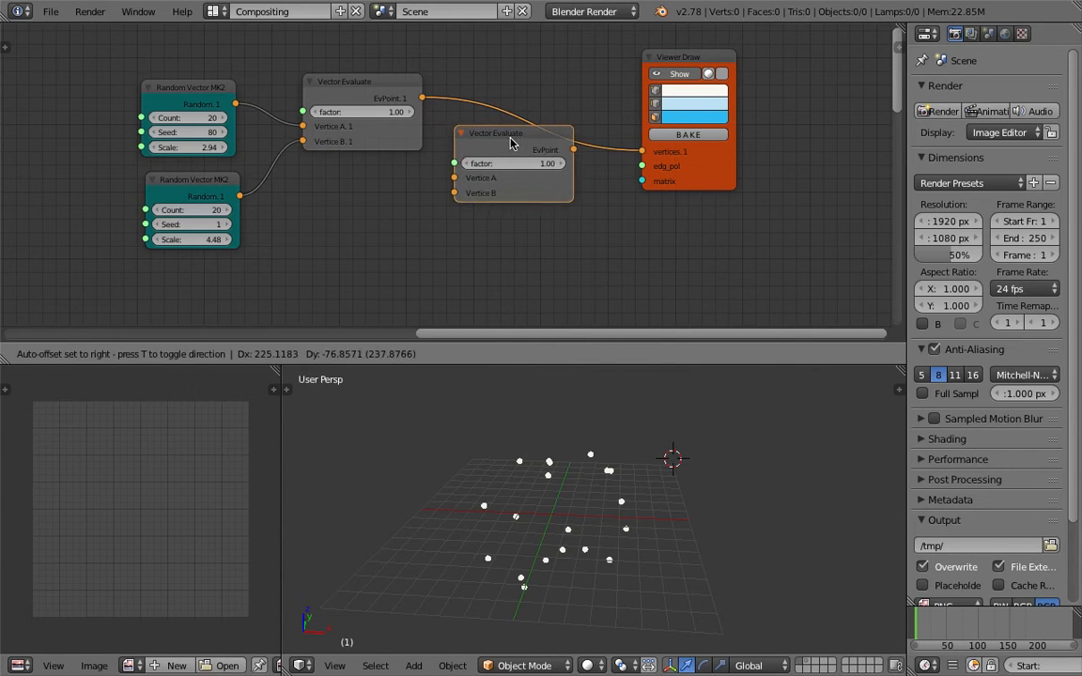
click(512, 148)
ctrl+drag(440, 161, 477, 178)
middle_drag(335, 173, 333, 159)
Duplicate the top Random Vector node into the second Vertice B with Seed 122
click(189, 82)
key(shift+d)
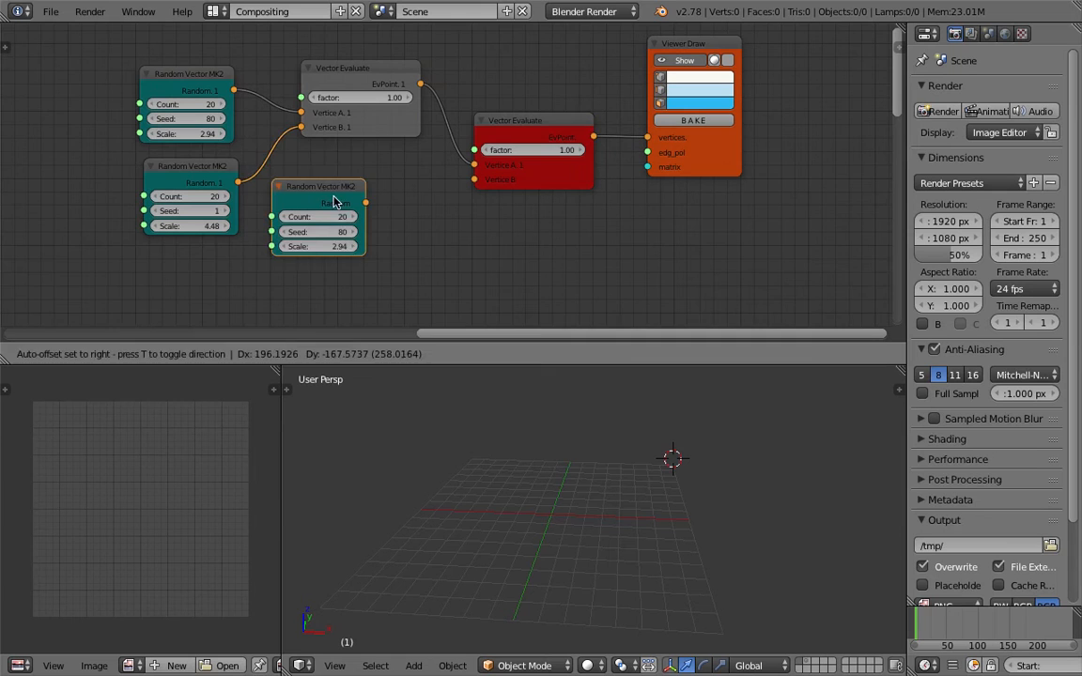
click(336, 205)
drag(379, 221, 474, 179)
drag(354, 250, 400, 252)
middle_drag(424, 254, 408, 252)
Adjust the two factors, second to 0.42, and give the third node Seed 150 and larger Scale
drag(374, 98, 310, 98)
drag(537, 148, 442, 148)
drag(365, 97, 392, 96)
drag(469, 149, 512, 157)
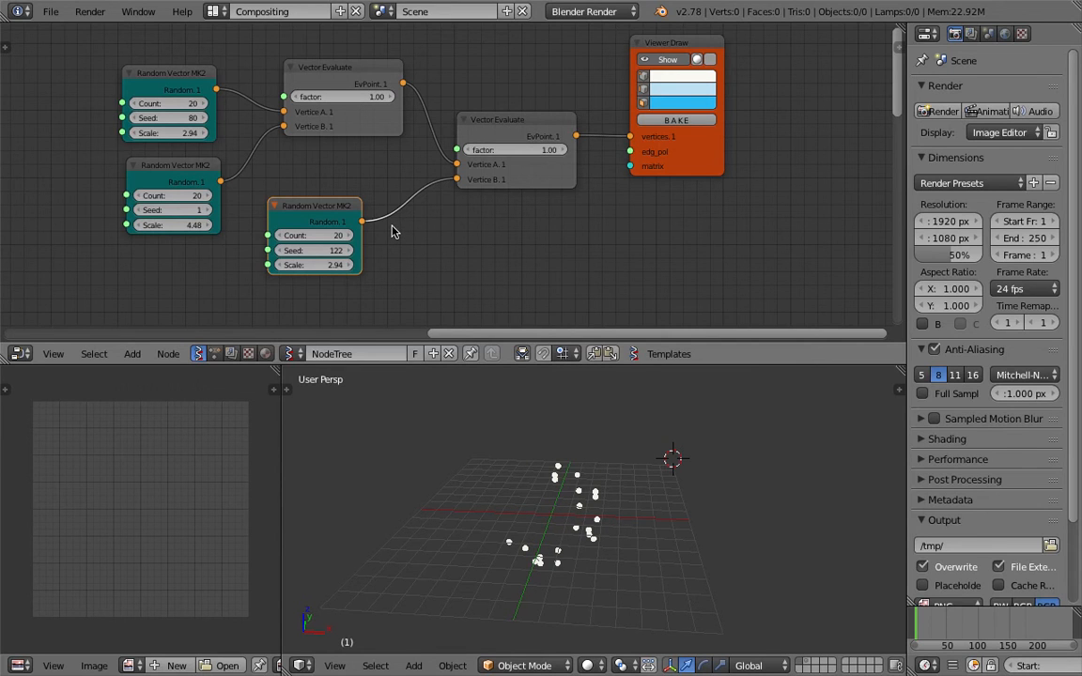
middle_drag(315, 213, 317, 207)
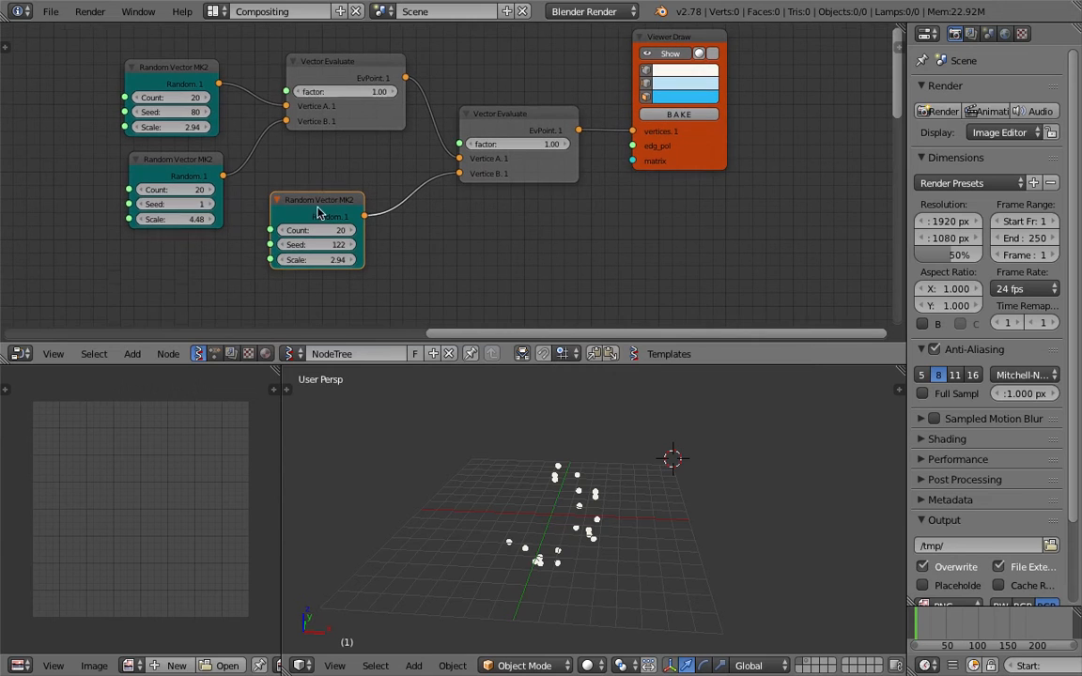
drag(333, 245, 369, 260)
Enlarge the node editor, save the file, and orbit the 3D view to inspect the lines
scroll(369, 242, down, 1)
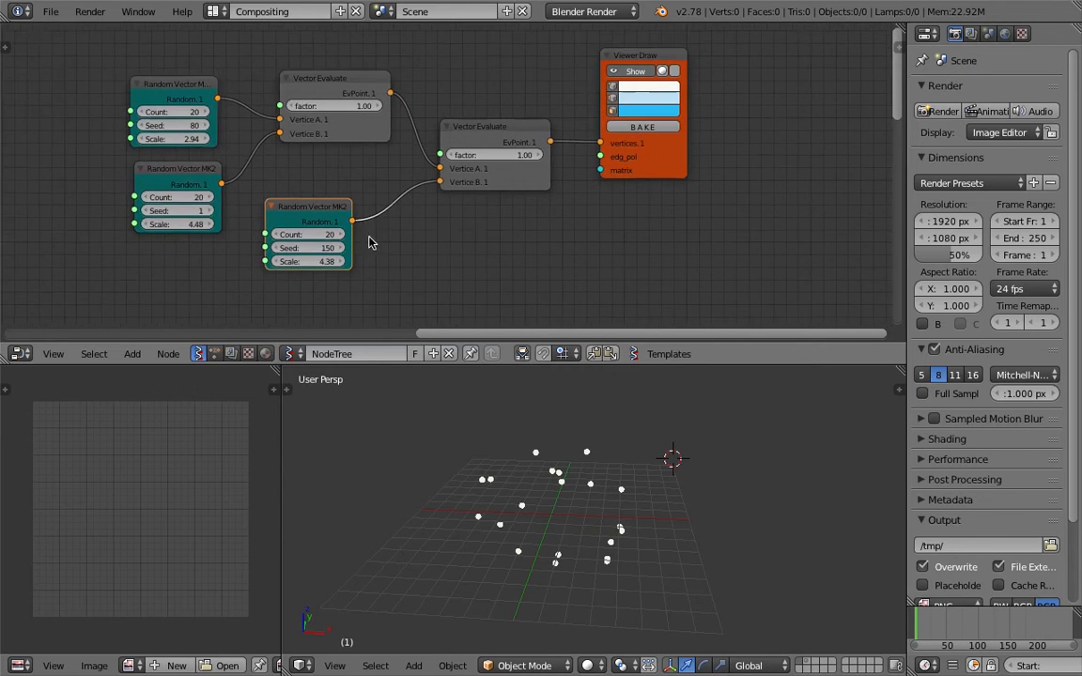
middle_drag(391, 211, 416, 236)
drag(507, 367, 515, 407)
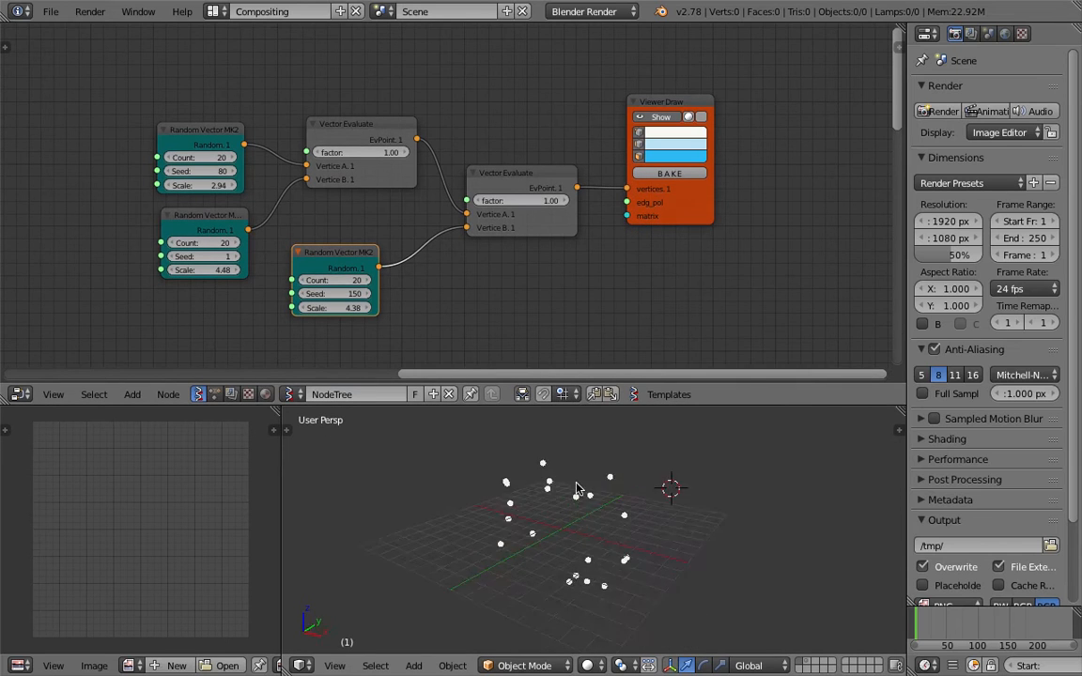
middle_drag(616, 491, 581, 503)
click(792, 510)
key(ctrl+s)
click(743, 526)
scroll(737, 526, down, 1)
shift+middle_drag(724, 523, 687, 534)
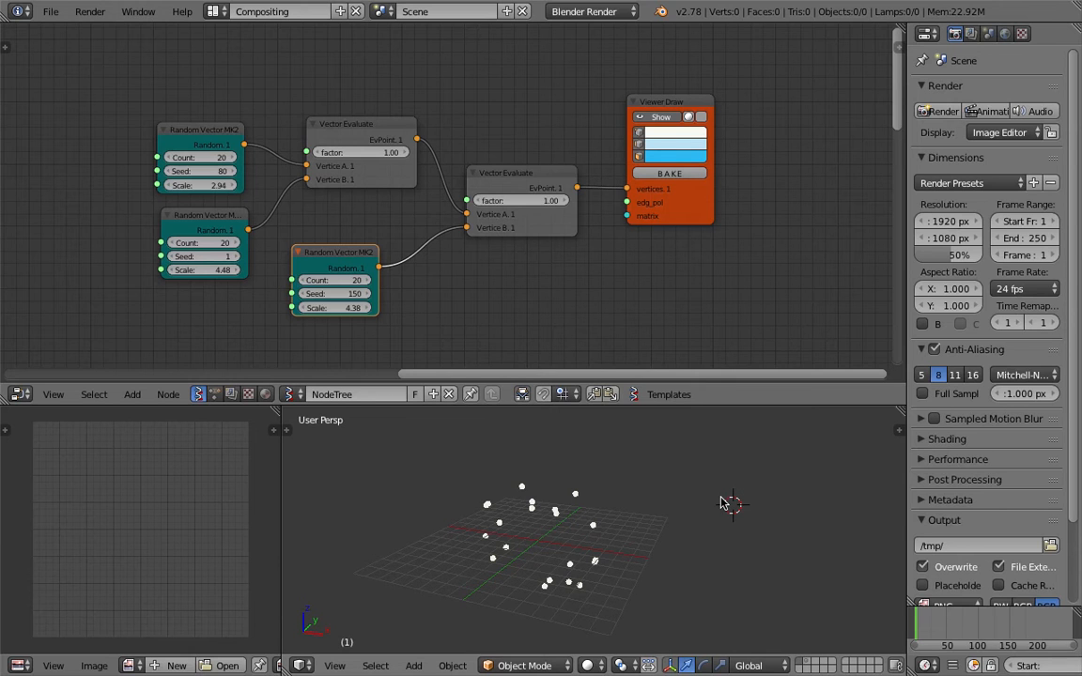
middle_drag(723, 503, 550, 281)
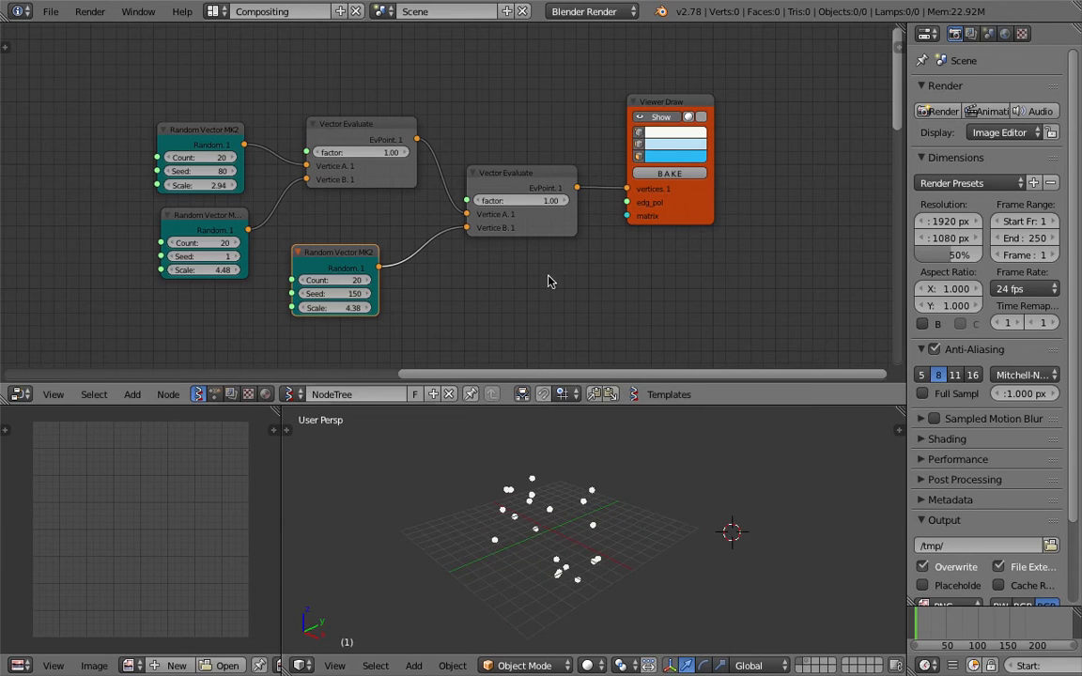
middle_drag(648, 474, 585, 495)
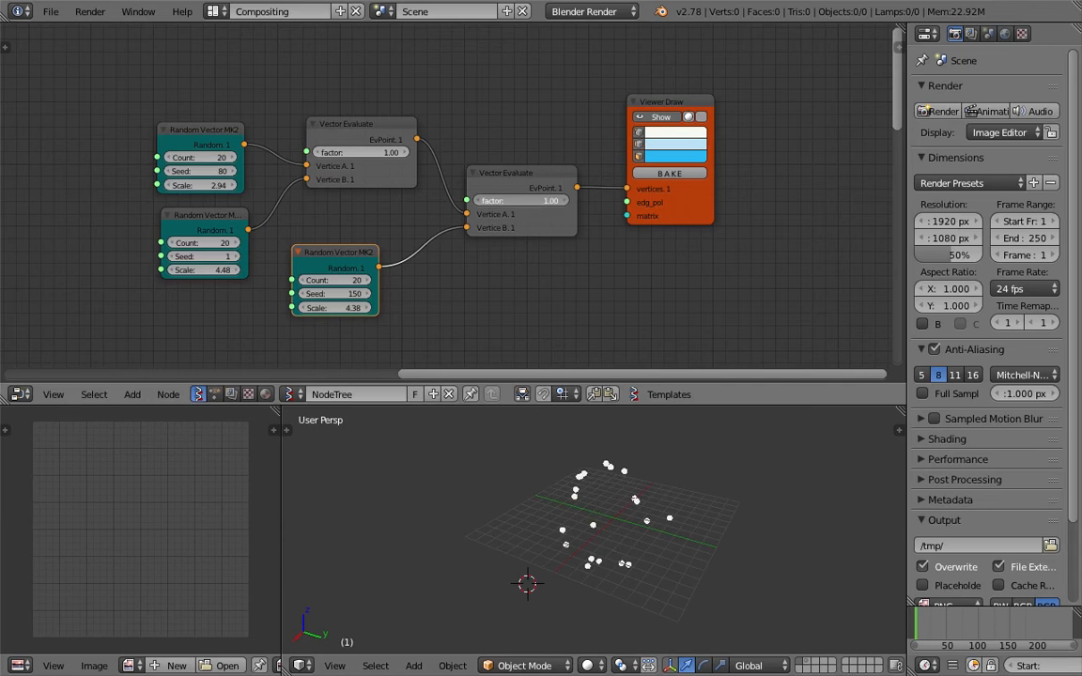
Set the first factor to 0.22, delete the second Vector Evaluate, and link its EvPoint to the viewer
mouse_move(526, 200)
mouse_down()
mouse_move(460, 200)
mouse_move(540, 200)
mouse_up()
drag(376, 153, 300, 153)
click(349, 131)
click(507, 180)
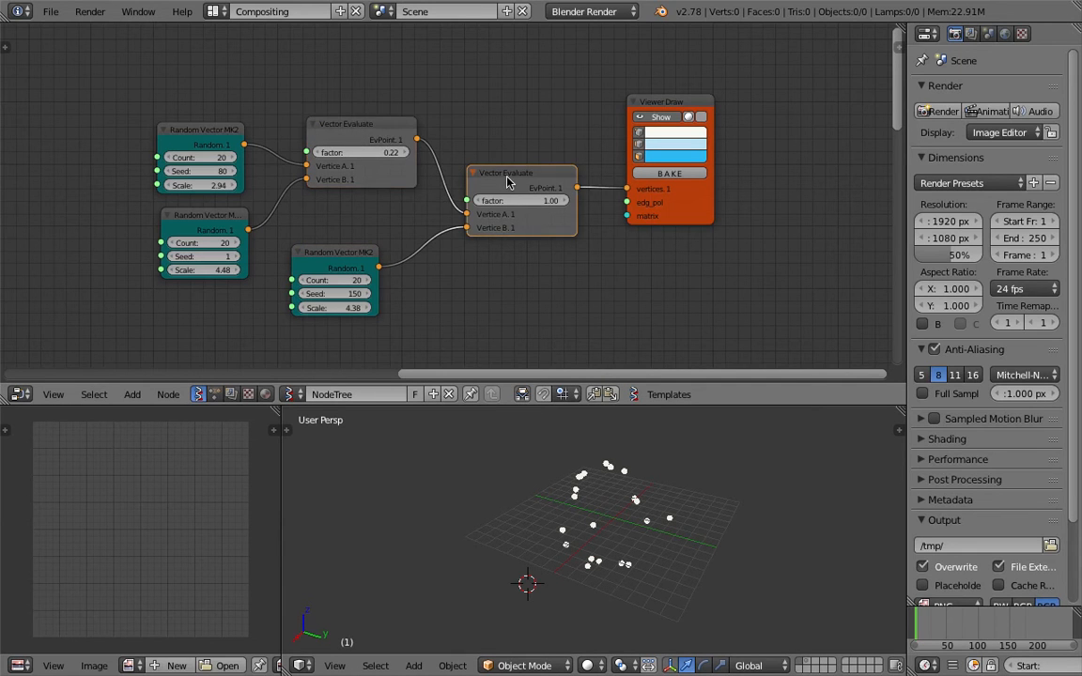
key(x)
drag(416, 139, 626, 189)
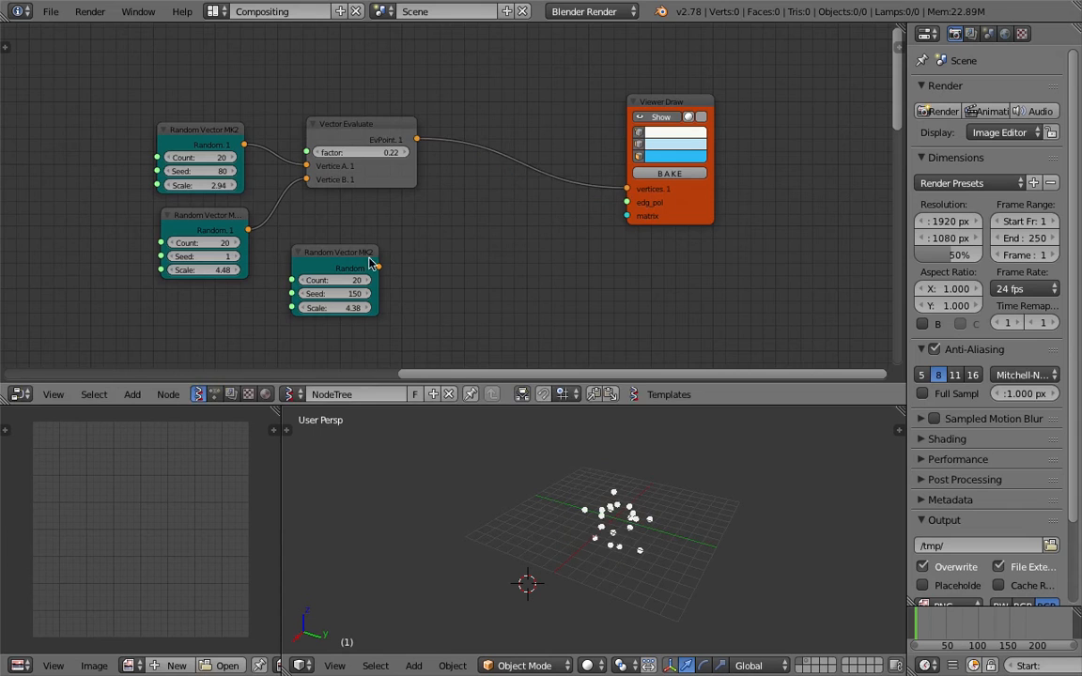
Delete the third Random Vector node and place Vector Evaluate between random nodes and viewer
click(367, 255)
key(x)
scroll(352, 131, up, 1)
mouse_move(352, 132)
mouse_down()
mouse_move(468, 142)
mouse_move(476, 157)
mouse_up()
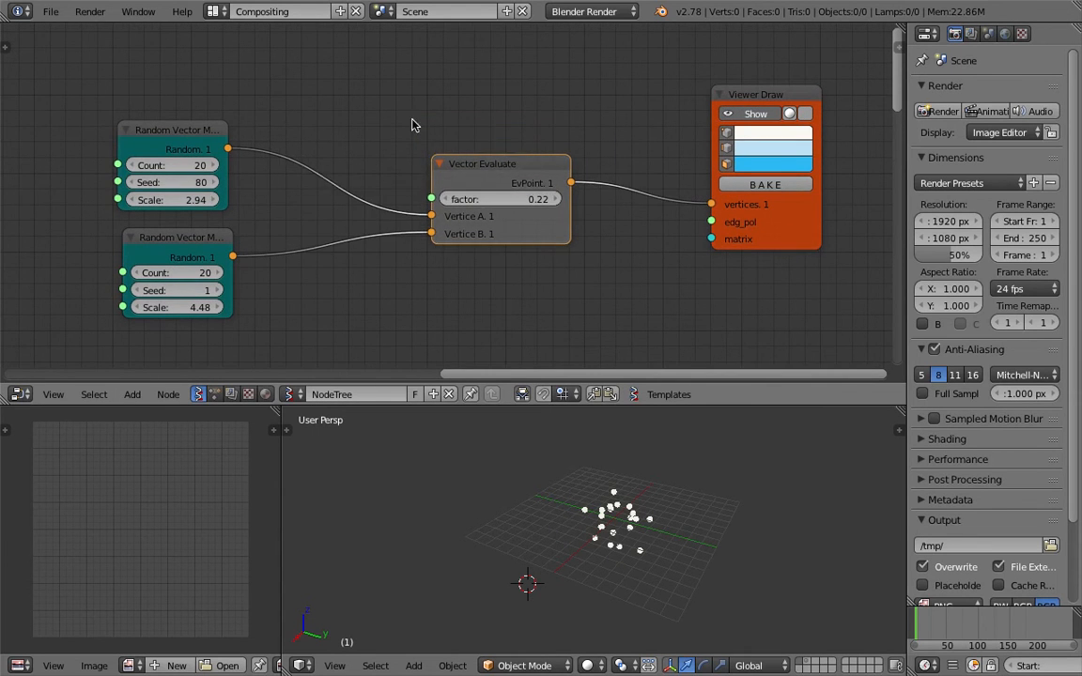
shift+scroll(352, 114, up, 2)
Add a Range Float node, save, and feed its output into the Vector Evaluate factor
key(space)
text(range)
key(Down)
key(Return)
click(269, 73)
key(ctrl+s)
click(270, 74)
drag(377, 98, 434, 269)
scroll(602, 469, down, 5)
middle_drag(602, 469, 665, 455)
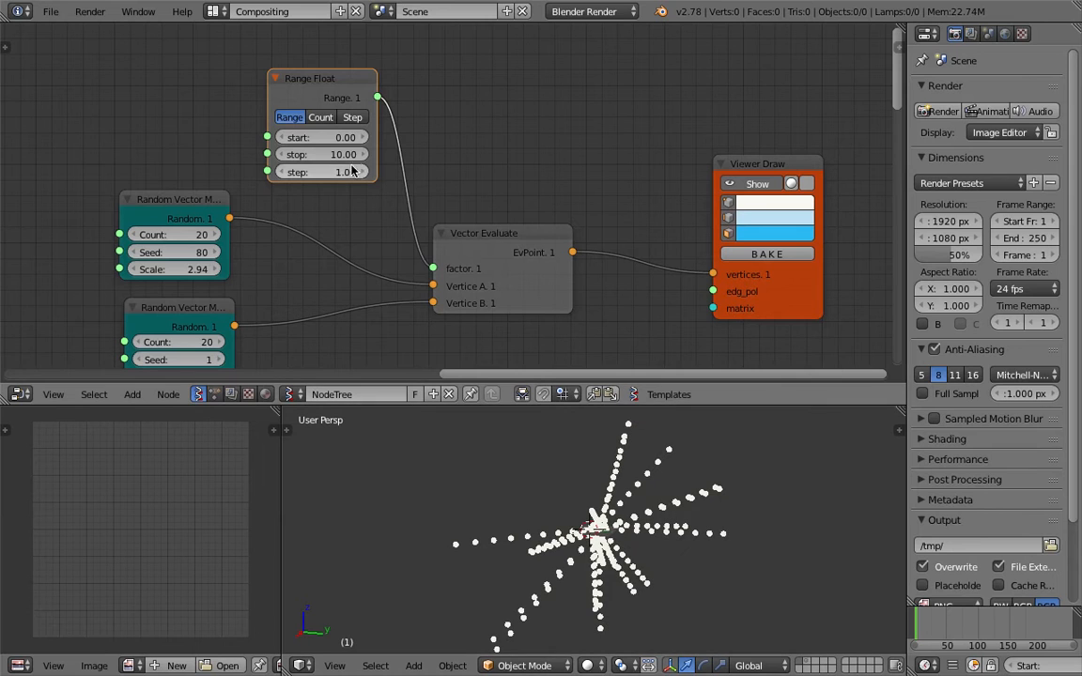
Switch Range Float to Count mode with stop 1 and count 17
click(320, 116)
click(330, 156)
text(1)
key(Return)
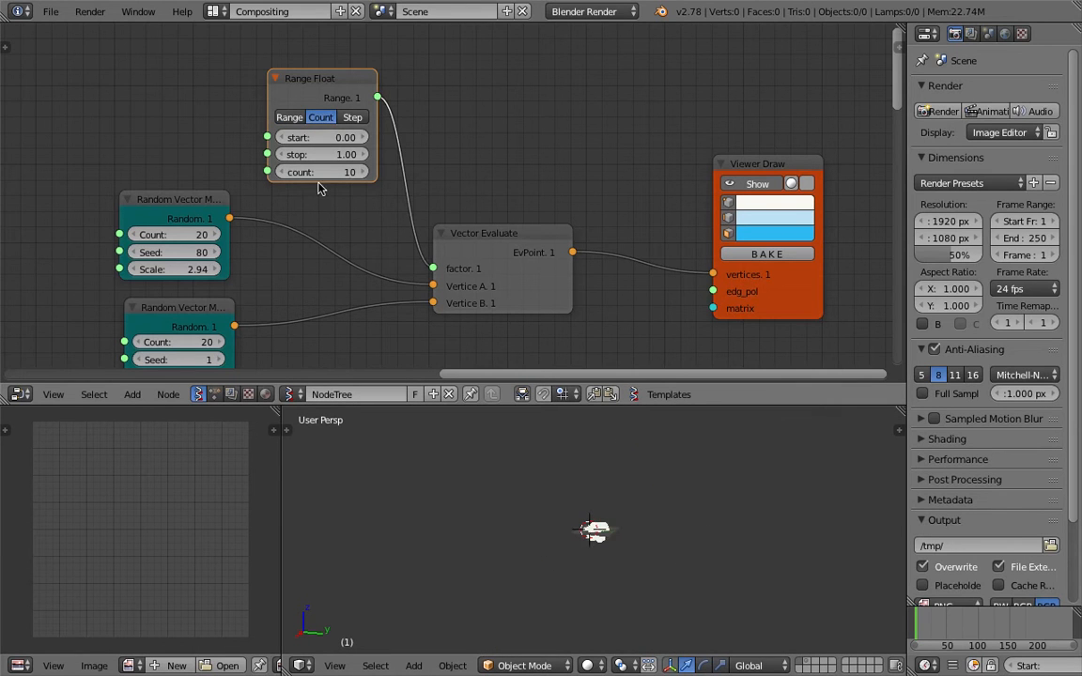
click(325, 173)
text(30)
key(Return)
scroll(570, 493, up, 5)
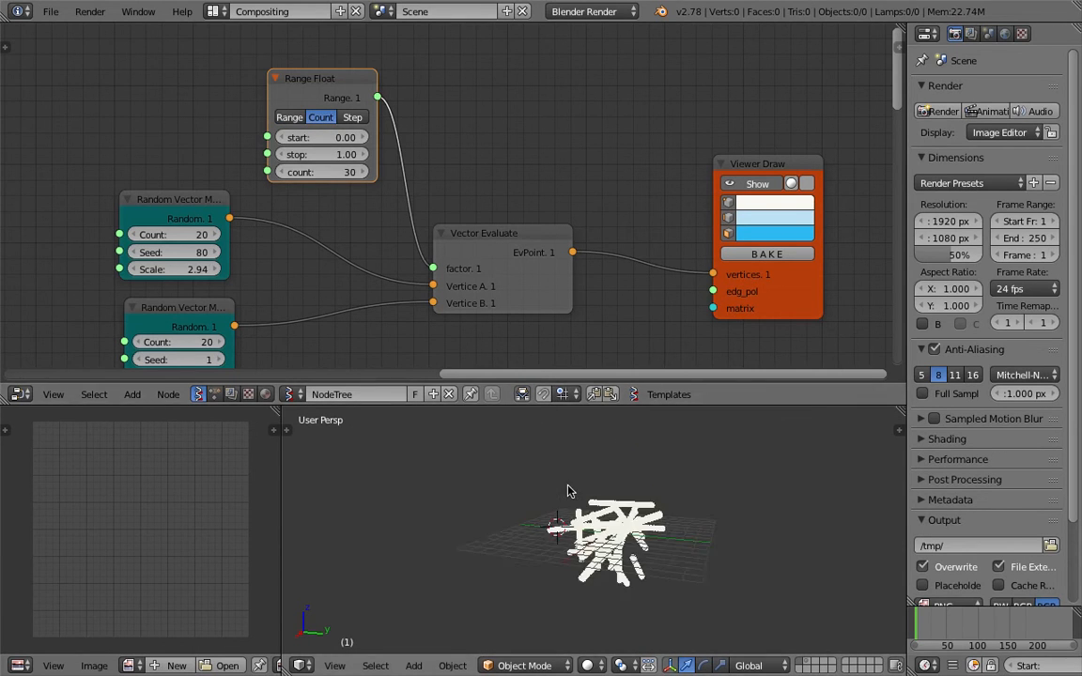
click(336, 173)
text(13)
key(Return)
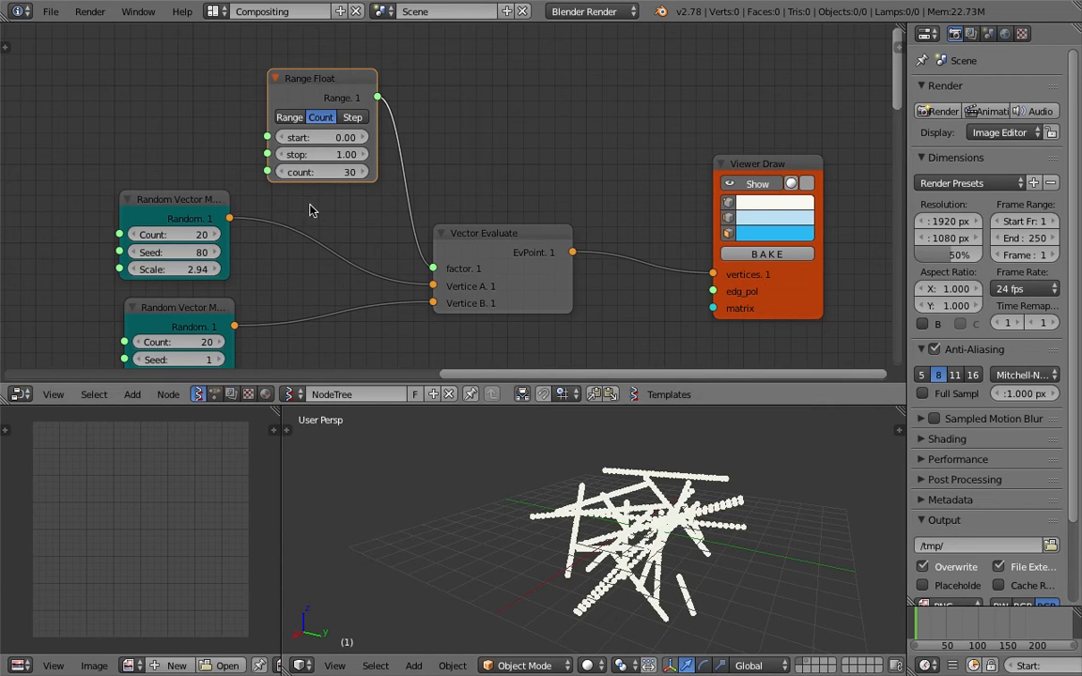
drag(333, 173, 355, 173)
Raise the first Random Vector node's Scale to 13.05 and Seed to 115
middle_drag(555, 414, 601, 446)
middle_drag(212, 211, 199, 144)
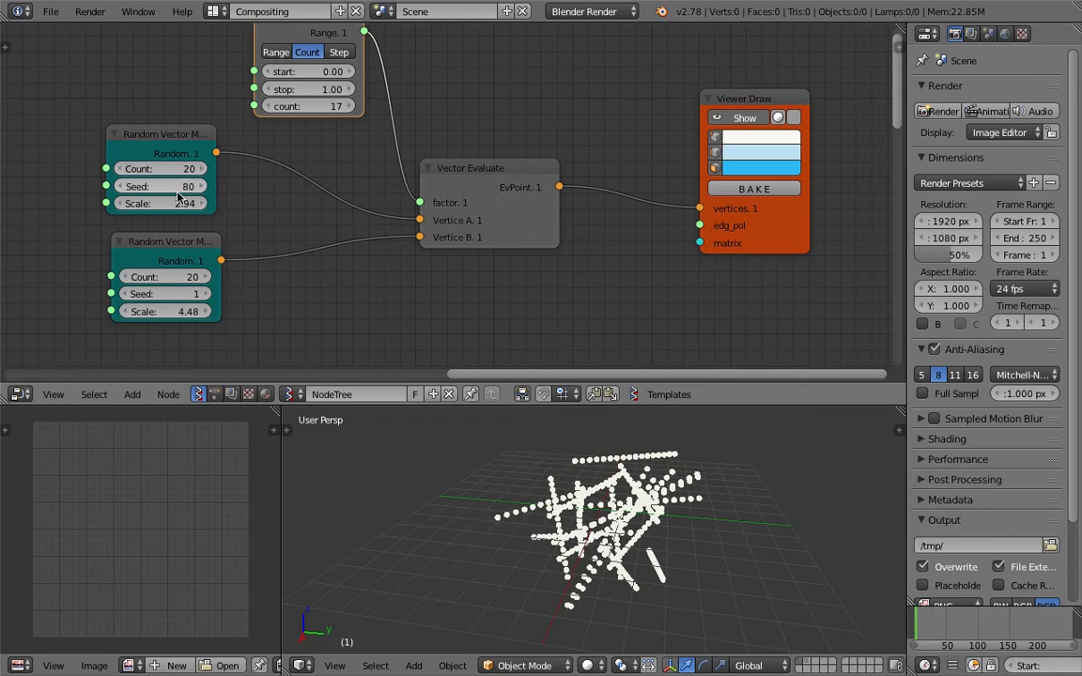
middle_drag(526, 489, 460, 460)
drag(167, 204, 291, 204)
scroll(495, 439, down, 5)
middle_drag(496, 464, 521, 441)
drag(179, 203, 225, 187)
middle_drag(730, 573, 674, 570)
Move the Range Float node up-left and Viewer Draw right, then save the file
scroll(411, 244, down, 3)
scroll(234, 195, up, 1)
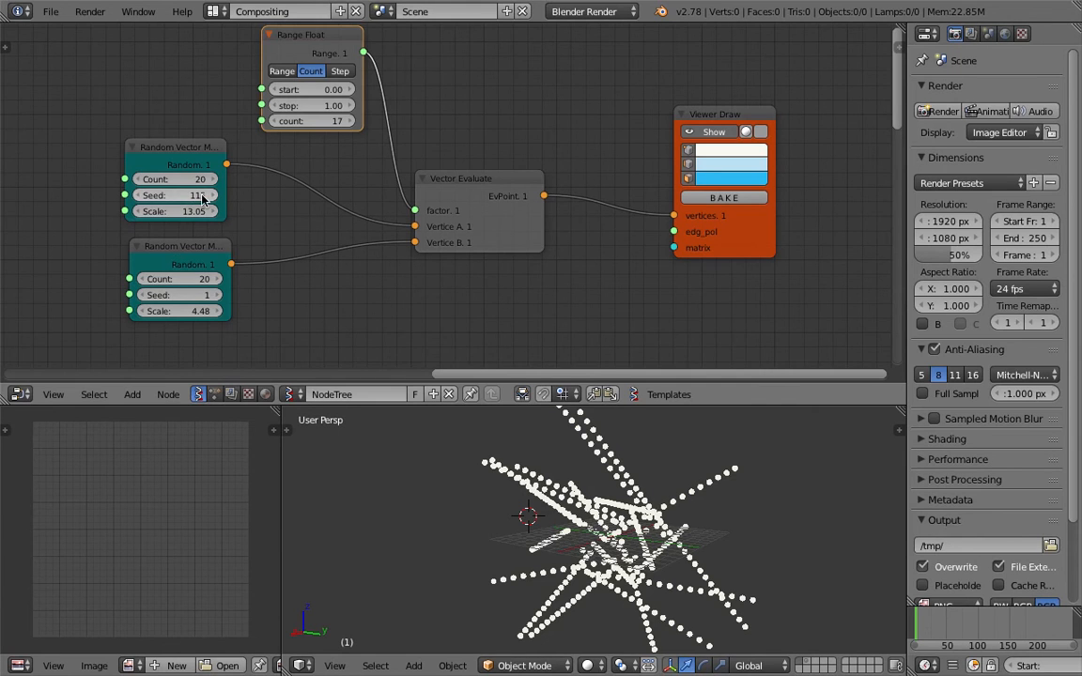
mouse_move(500, 592)
middle_down()
mouse_move(514, 541)
mouse_move(502, 595)
middle_up()
middle_drag(316, 89, 296, 115)
drag(284, 75, 271, 64)
middle_drag(549, 299, 515, 298)
drag(663, 138, 722, 149)
key(ctrl+s)
Insert a UV Connection node before Viewer Draw, output edges, and link its data to Viewer Draw's edges
click(604, 140)
middle_drag(579, 164, 549, 165)
key(shift+a)
click(546, 169)
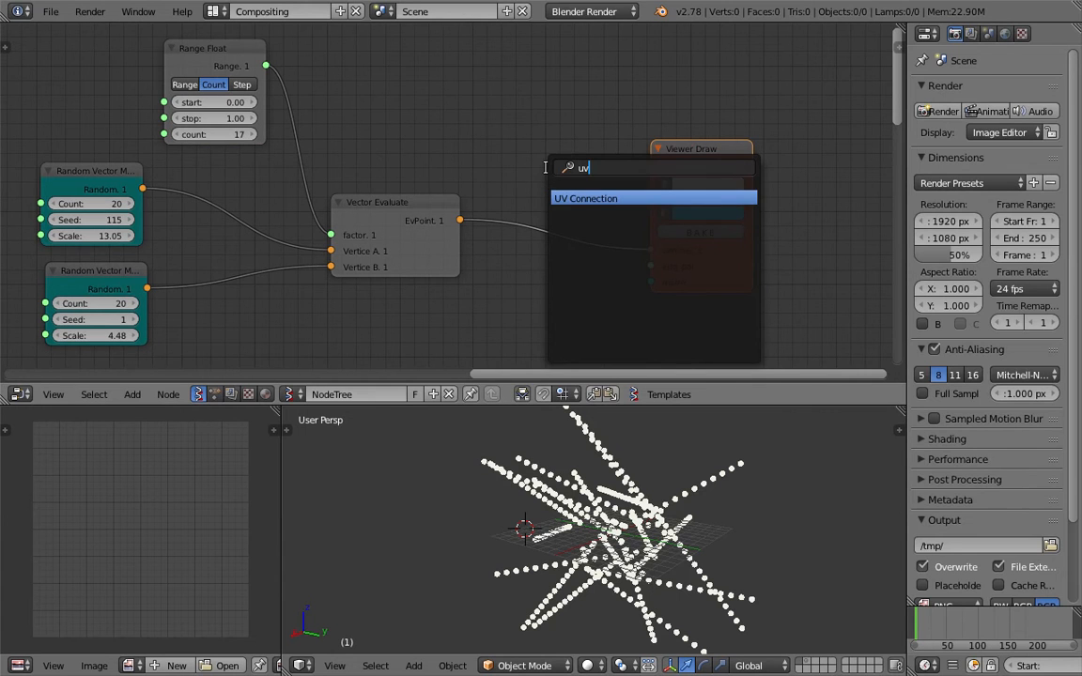
key(Return)
click(502, 175)
middle_drag(552, 272, 513, 256)
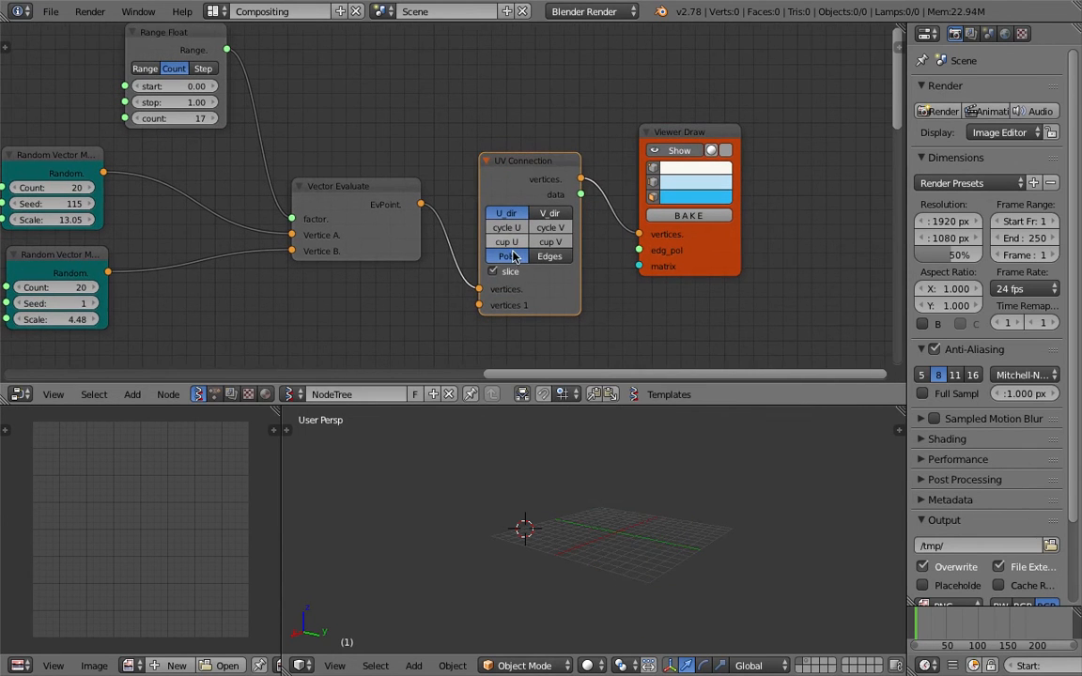
click(510, 272)
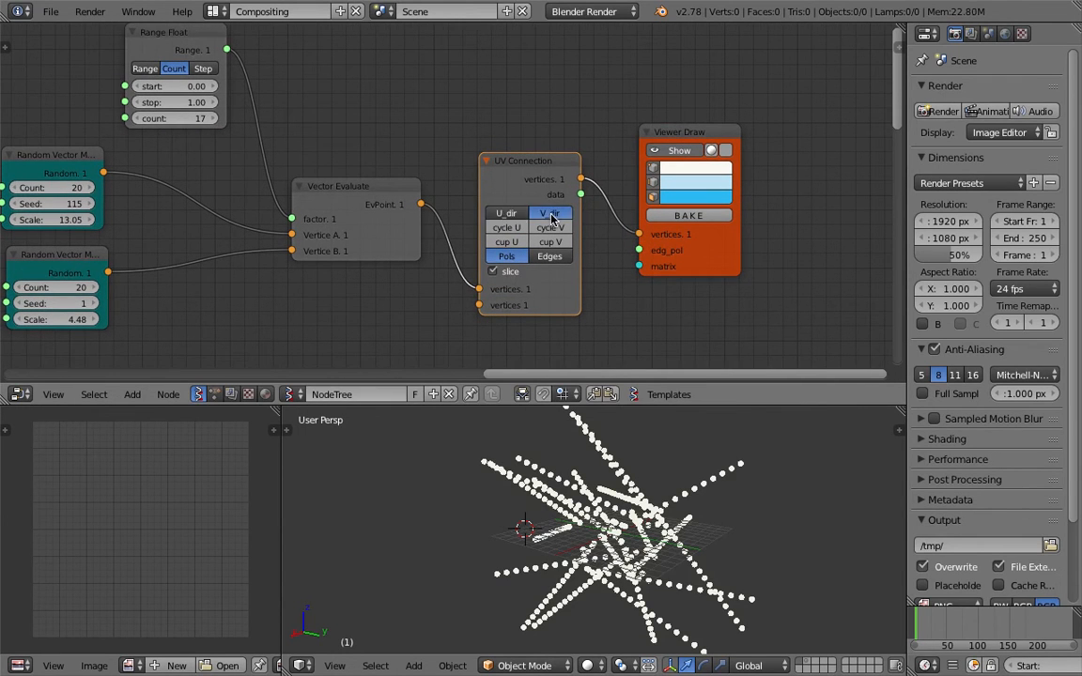
click(541, 260)
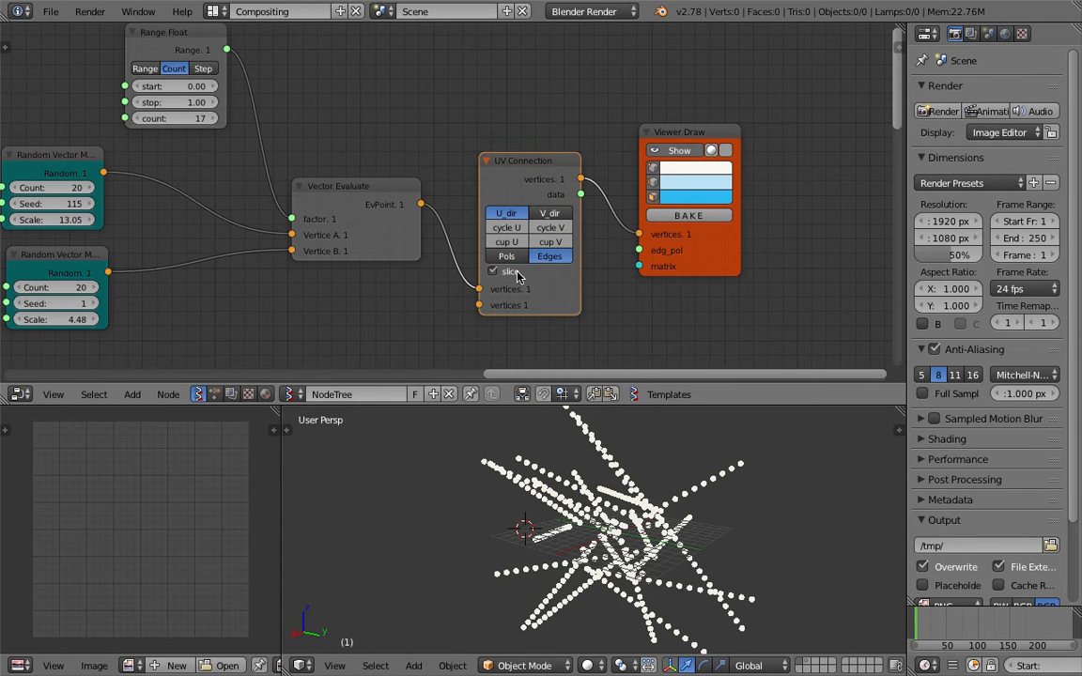
middle_drag(516, 276, 496, 267)
drag(559, 184, 617, 240)
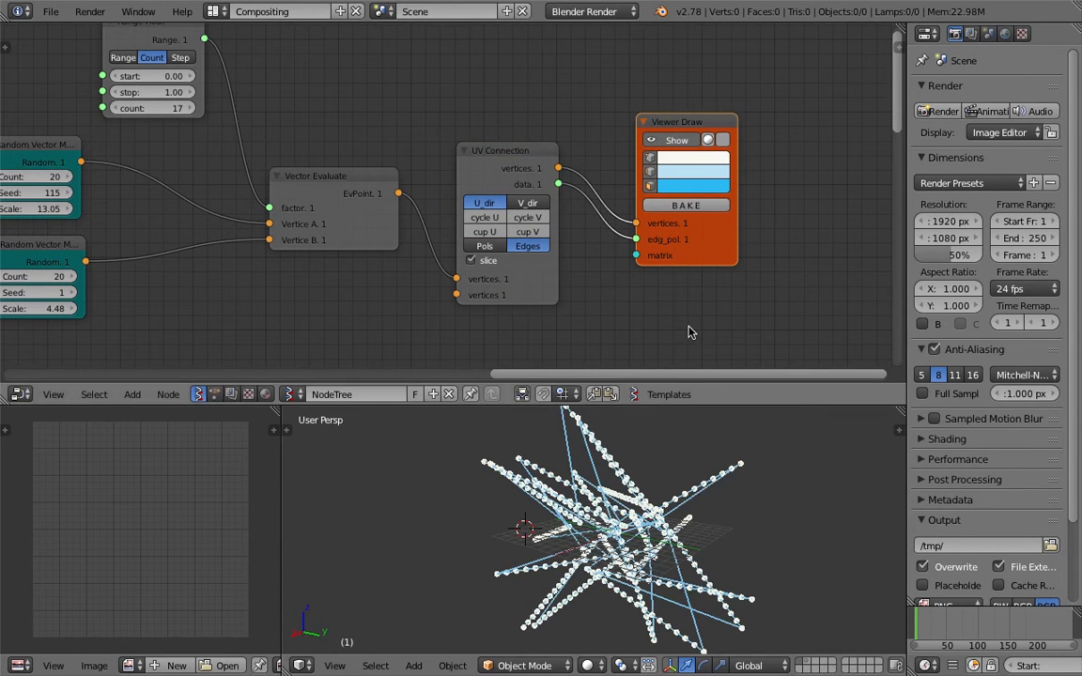
Compare V direction and polygon output, then keep the U direction with edges output
click(529, 203)
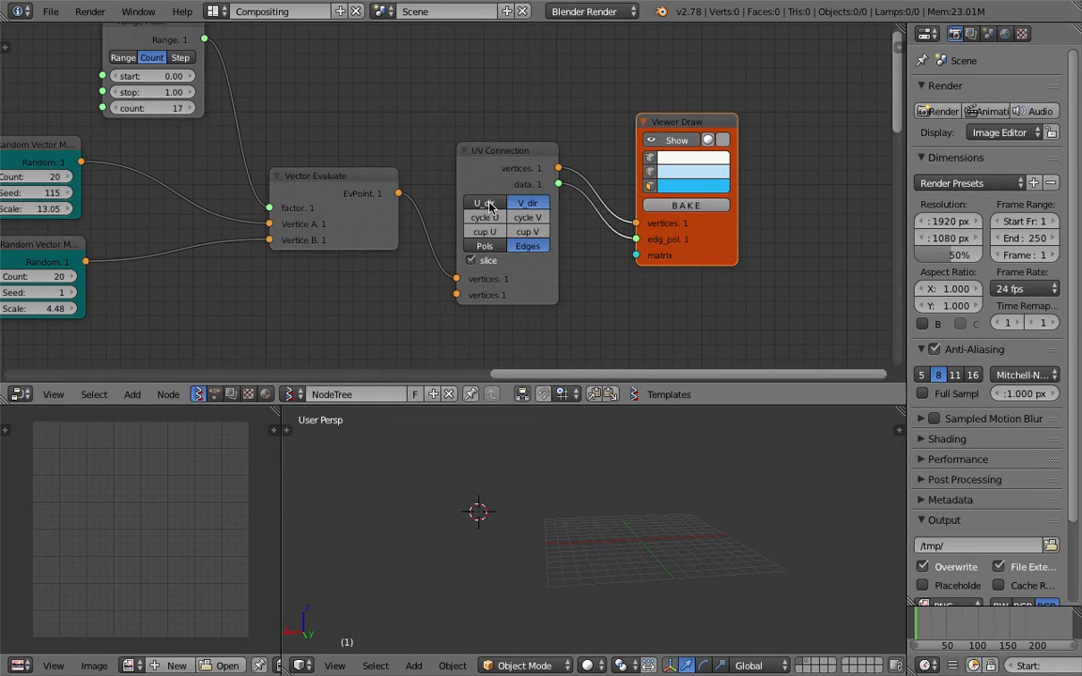
click(487, 202)
click(524, 205)
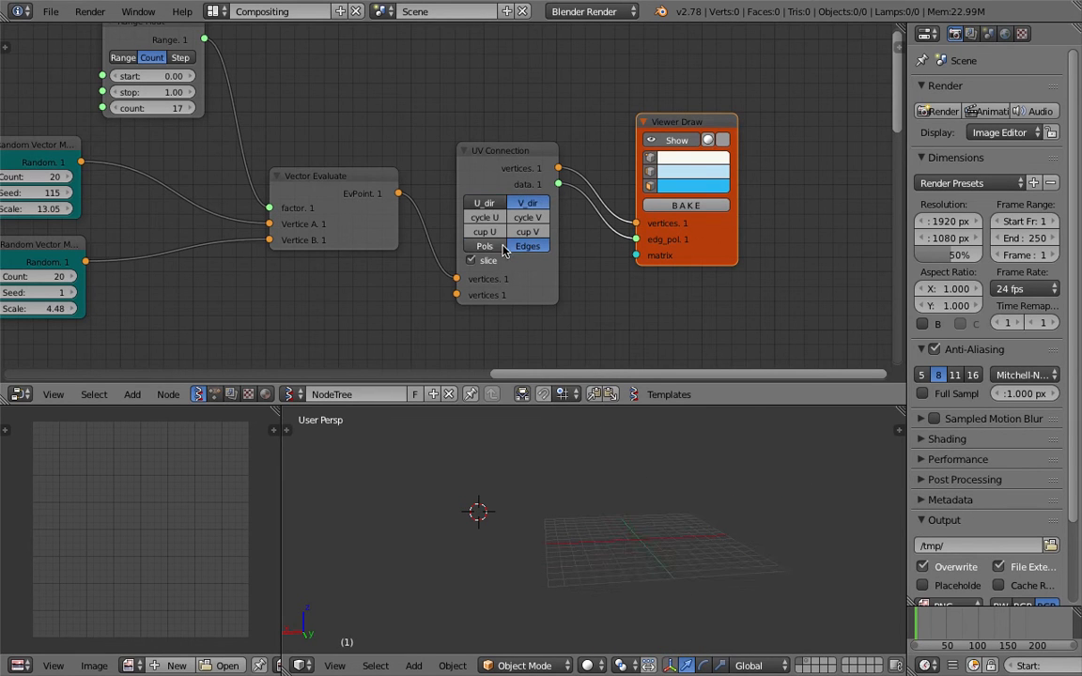
click(498, 247)
click(520, 248)
click(490, 205)
middle_drag(648, 474, 524, 481)
Set both random vector nodes' Count to 3
middle_drag(328, 242, 574, 239)
click(299, 178)
text(3)
key(Return)
click(298, 273)
text(3)
key(Return)
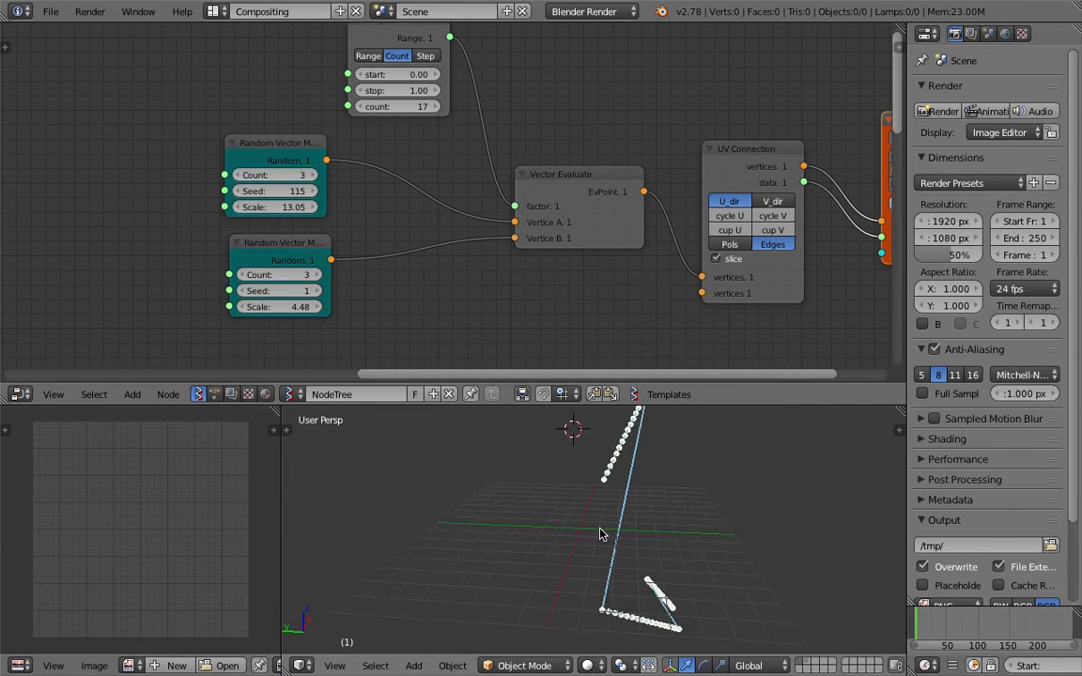
Lower the Range Float count from 17 to 7, then raise it to 12
middle_drag(597, 516, 537, 505)
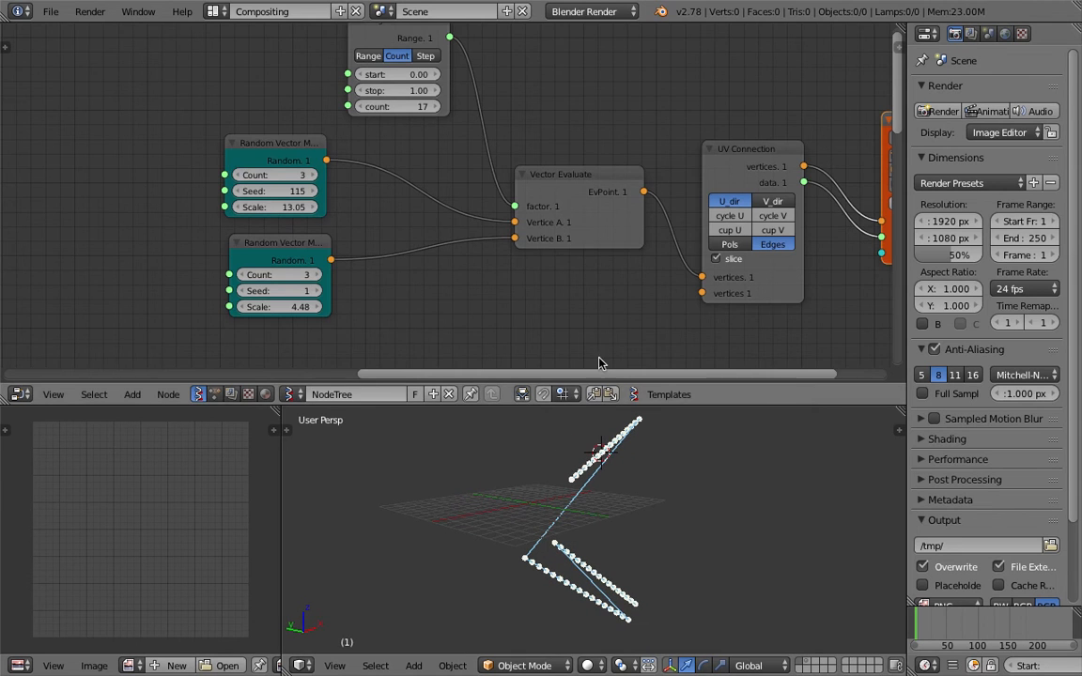
middle_drag(636, 265, 541, 285)
drag(502, 197, 486, 194)
drag(319, 127, 291, 127)
middle_drag(633, 491, 531, 499)
Rearrange the UV Connection and Viewer Draw nodes, keep U direction, and turn slice back on
drag(641, 179, 649, 147)
middle_drag(628, 155, 544, 169)
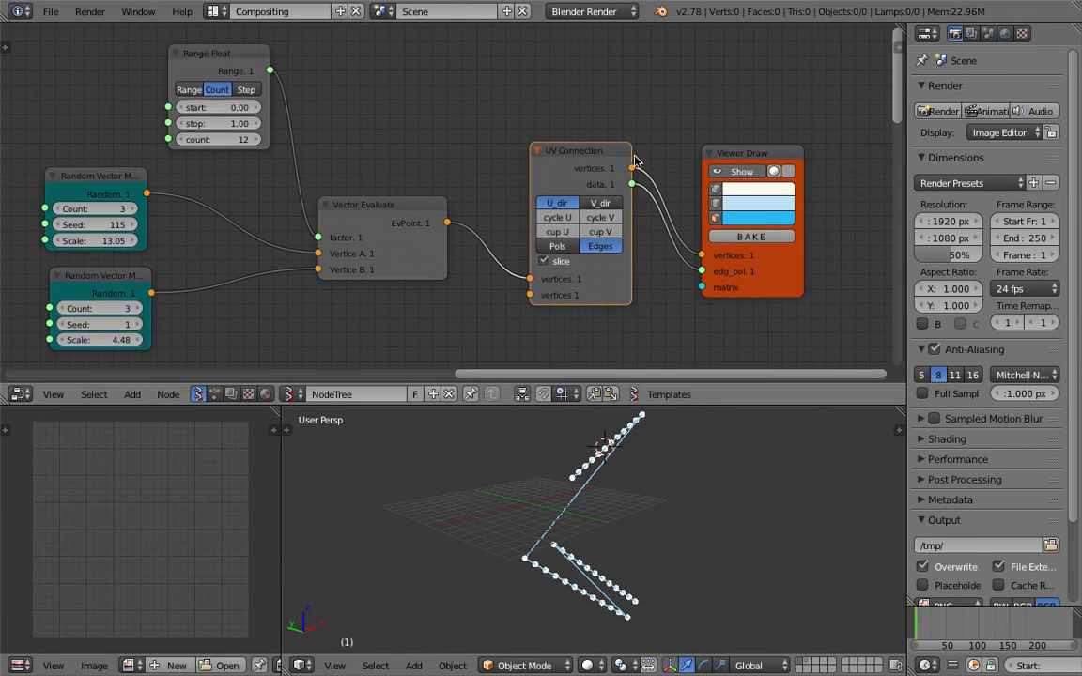
click(593, 201)
click(568, 201)
drag(579, 176, 603, 155)
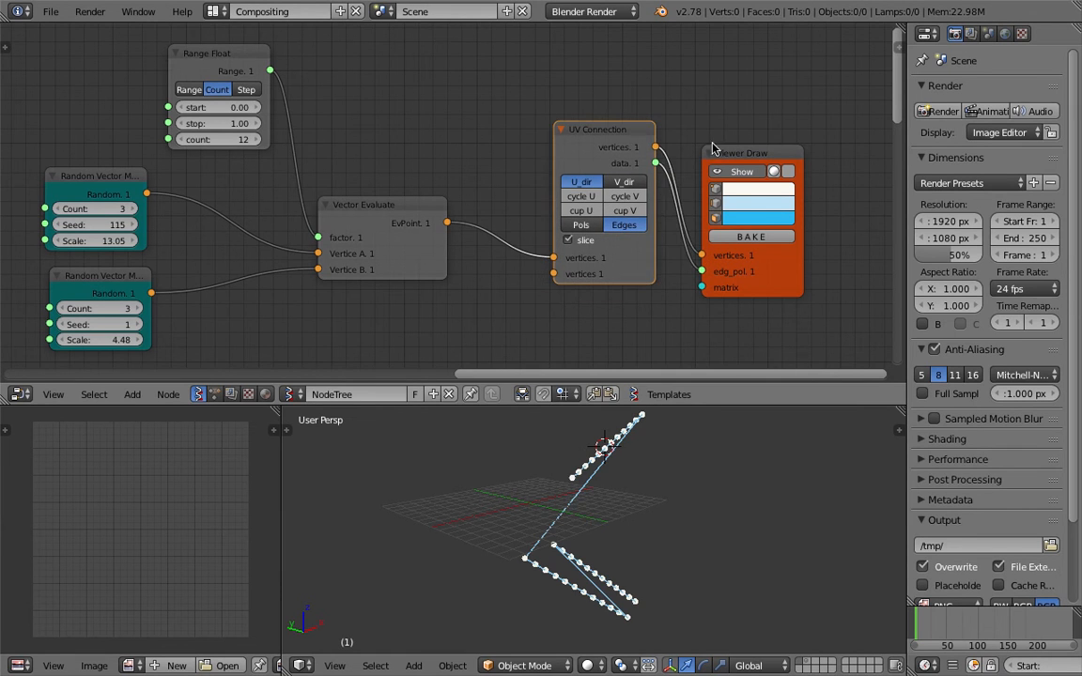
drag(713, 149, 757, 151)
click(581, 240)
drag(596, 139, 625, 146)
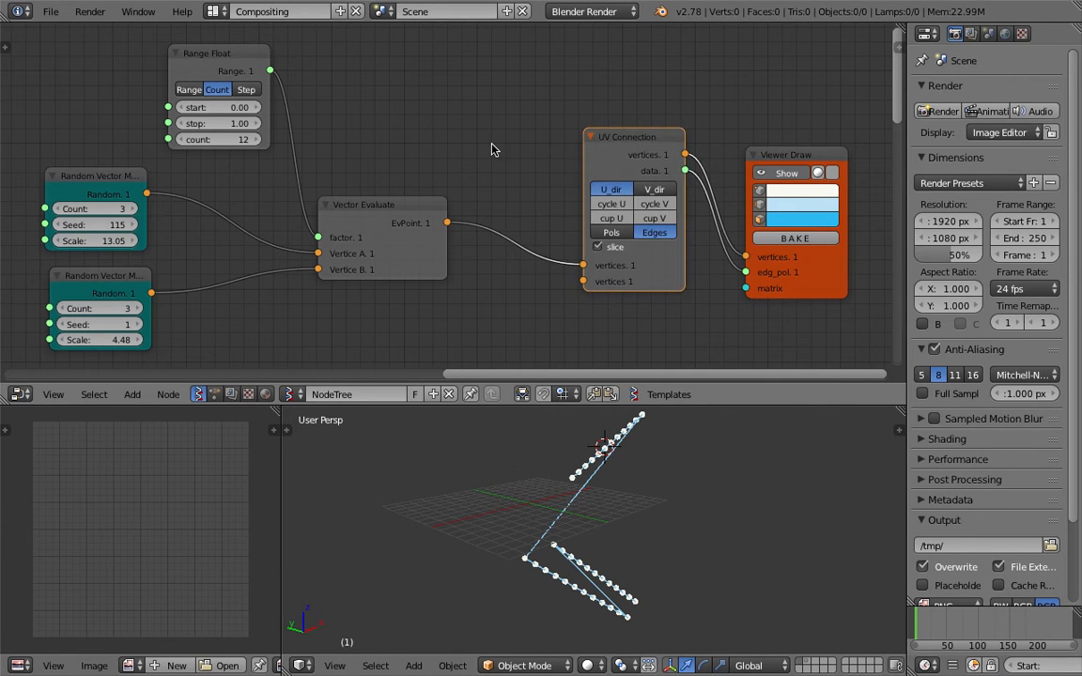
key(shift+a)
text(s)
text(list s)
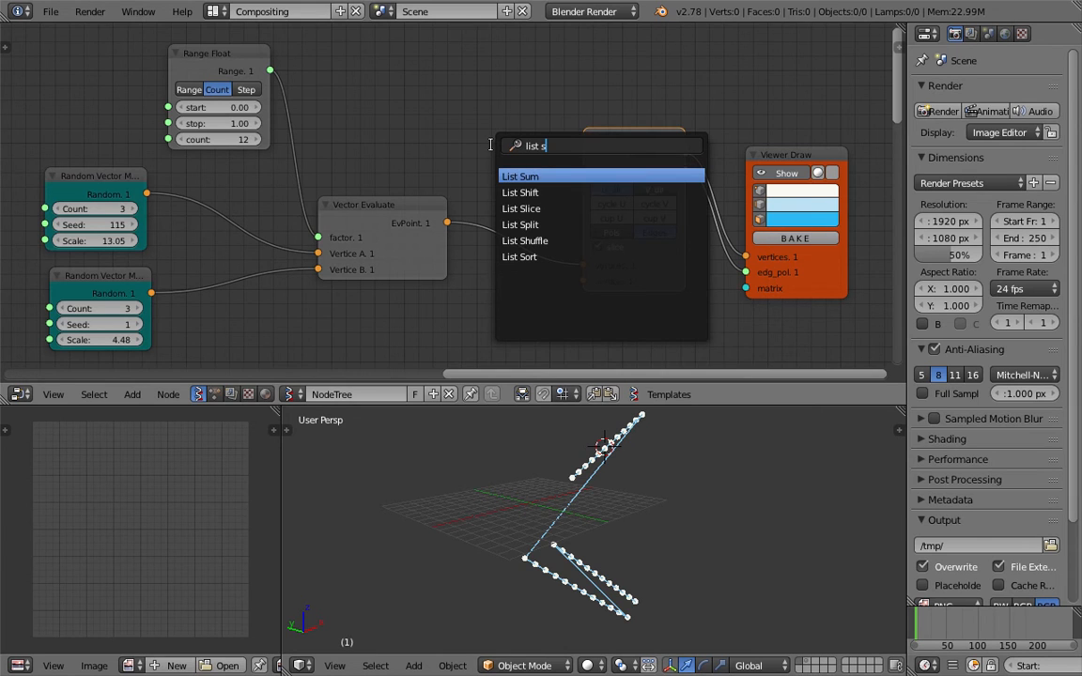
Drop a List Split node onto the link into UV Connection, uncheck Unwrap, and raise Split size to 9
key(Return)
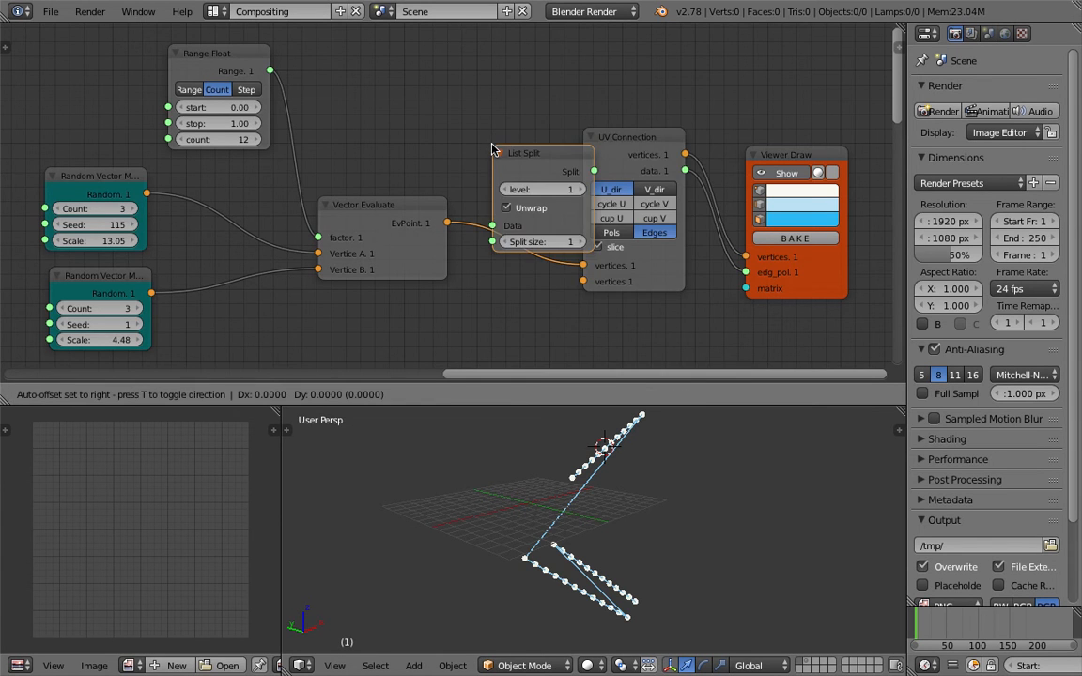
click(505, 165)
middle_drag(486, 161, 460, 140)
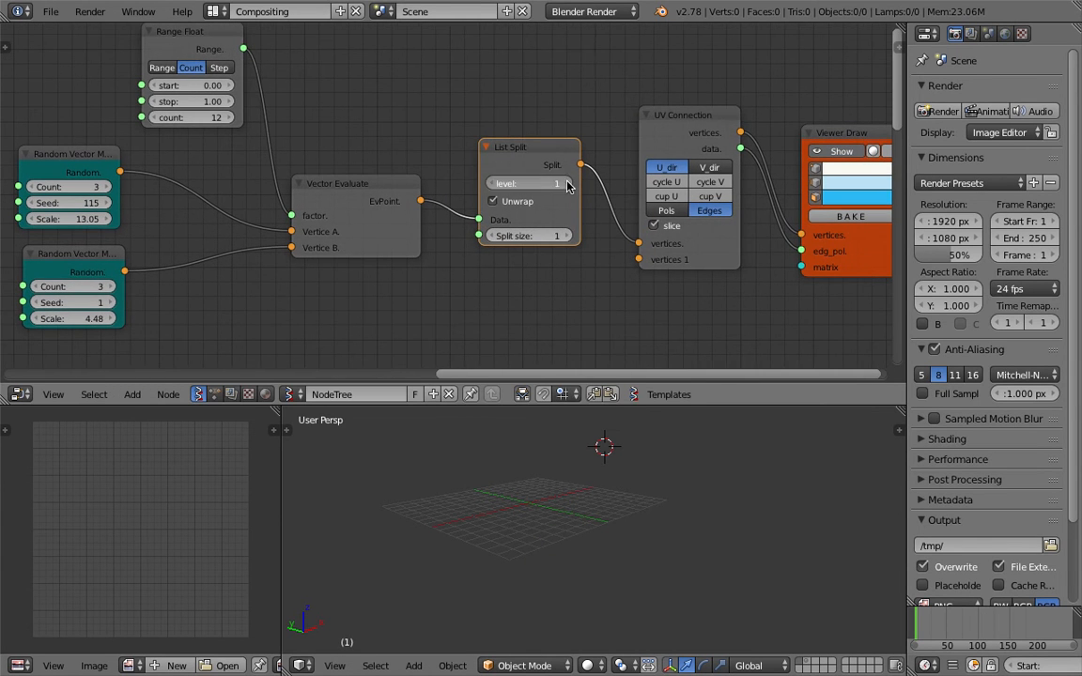
click(492, 201)
click(564, 237)
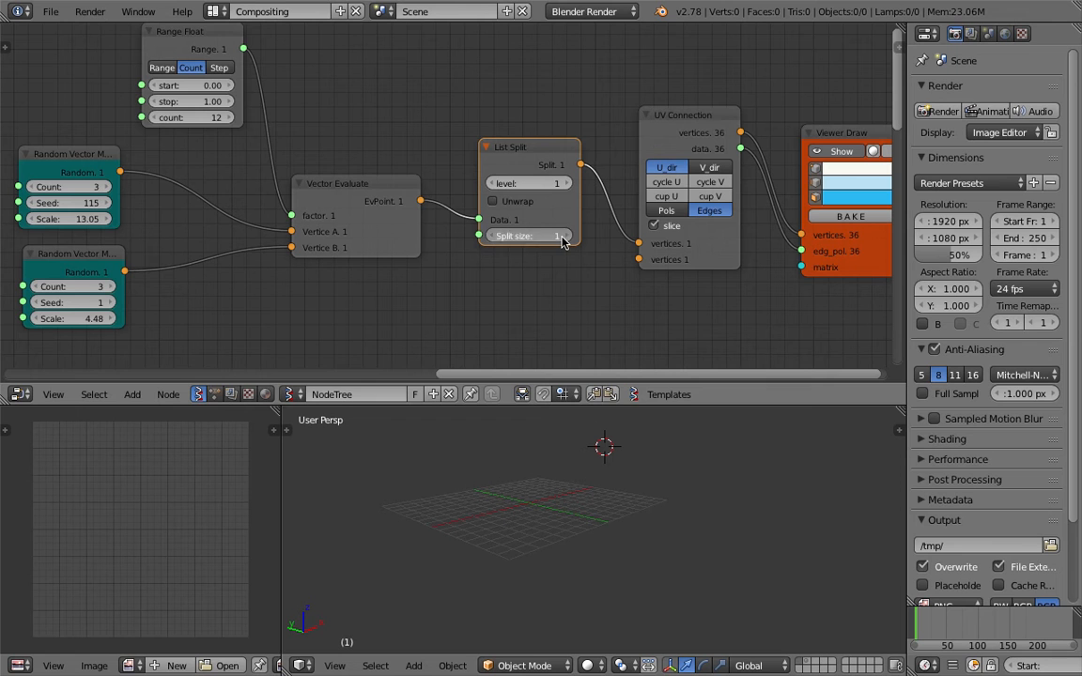
click(563, 236)
click(564, 236)
click(563, 237)
click(564, 237)
click(563, 237)
click(564, 236)
click(565, 236)
click(564, 237)
click(565, 237)
Fine-tune the List Split size through 11 and 13 down to 12, enlarging the 3D view to check
scroll(645, 490, up, 2)
middle_drag(678, 450, 644, 420)
drag(649, 406, 638, 256)
middle_drag(605, 406, 631, 404)
click(566, 162)
click(566, 162)
click(492, 161)
middle_drag(550, 311, 546, 332)
scroll(315, 150, down, 1)
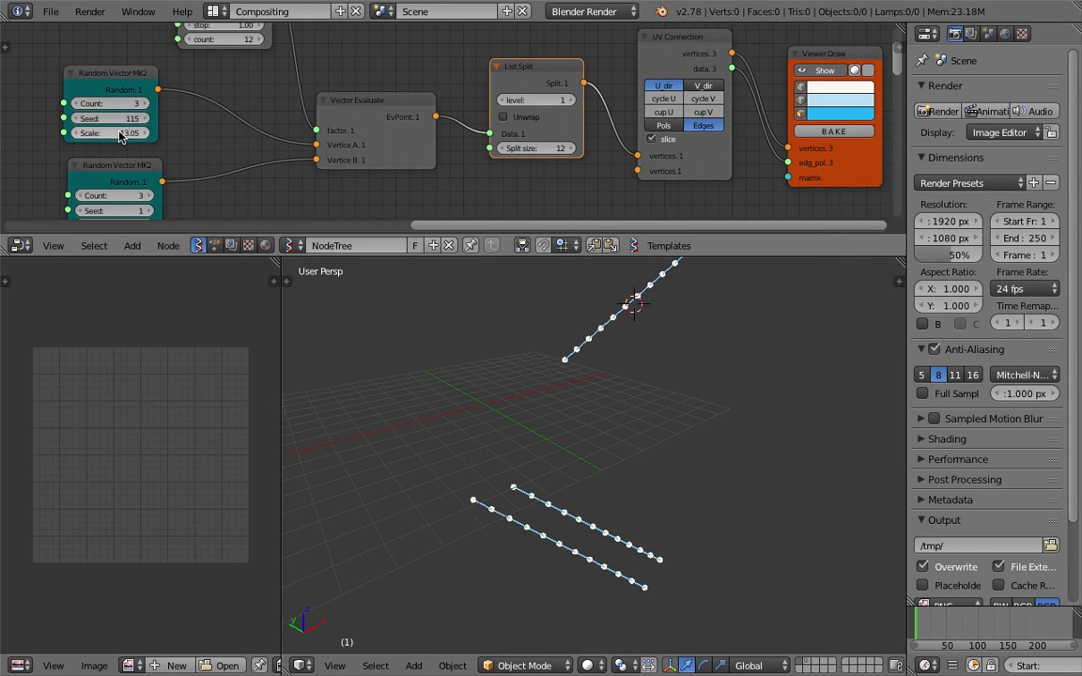
middle_drag(120, 133, 121, 126)
key(Return)
mouse_move(606, 398)
middle_down()
mouse_move(563, 398)
mouse_move(581, 405)
mouse_move(595, 380)
middle_up()
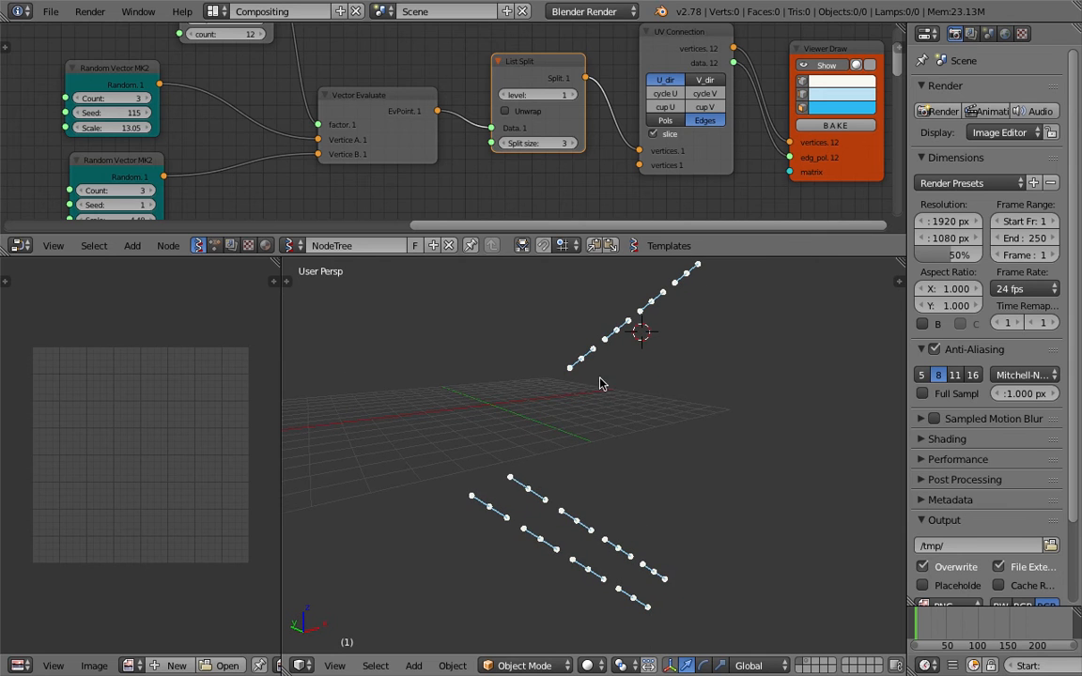
mouse_move(641, 442)
middle_down()
mouse_move(619, 487)
mouse_move(622, 434)
middle_up()
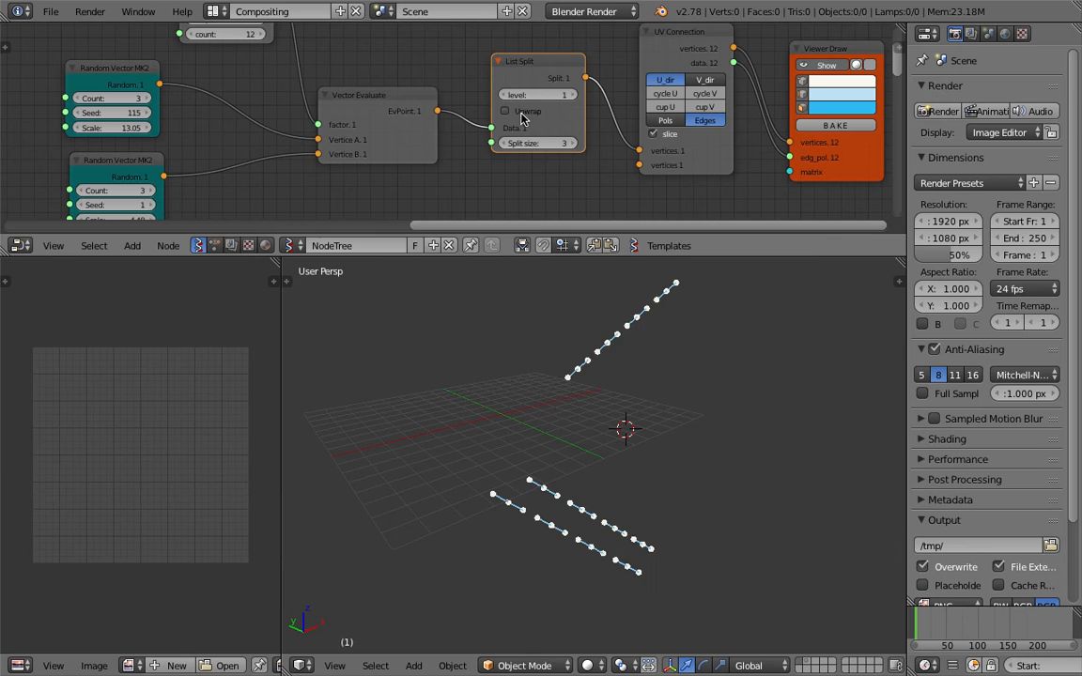
Try other List Split levels, then keep level 1
click(571, 95)
click(503, 95)
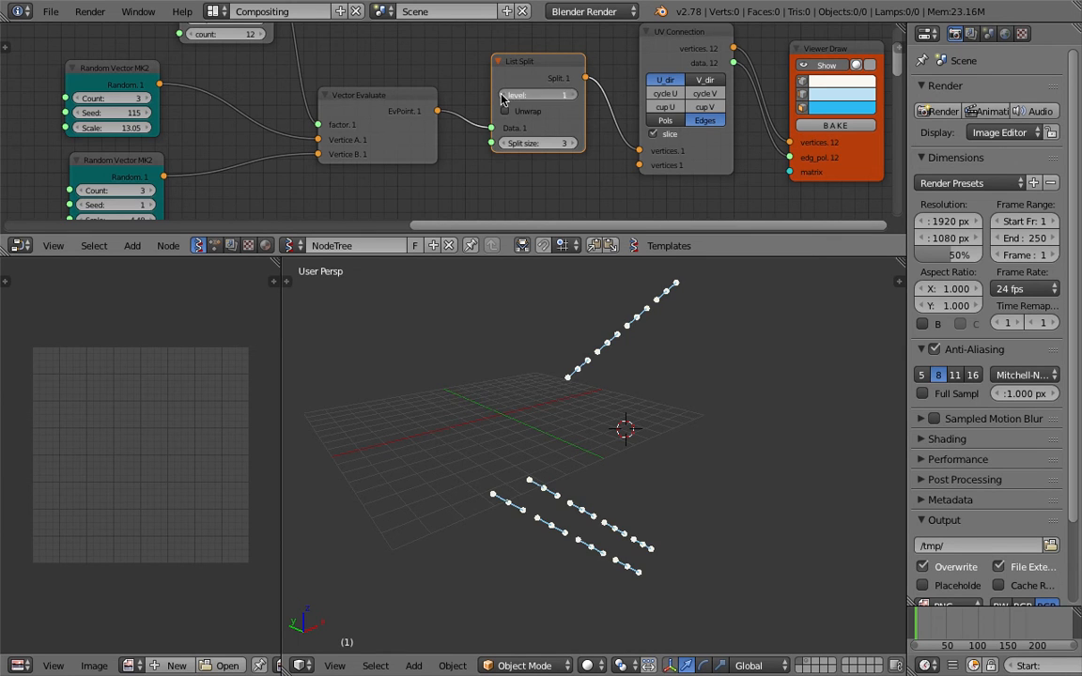
click(502, 94)
middle_drag(570, 361, 553, 326)
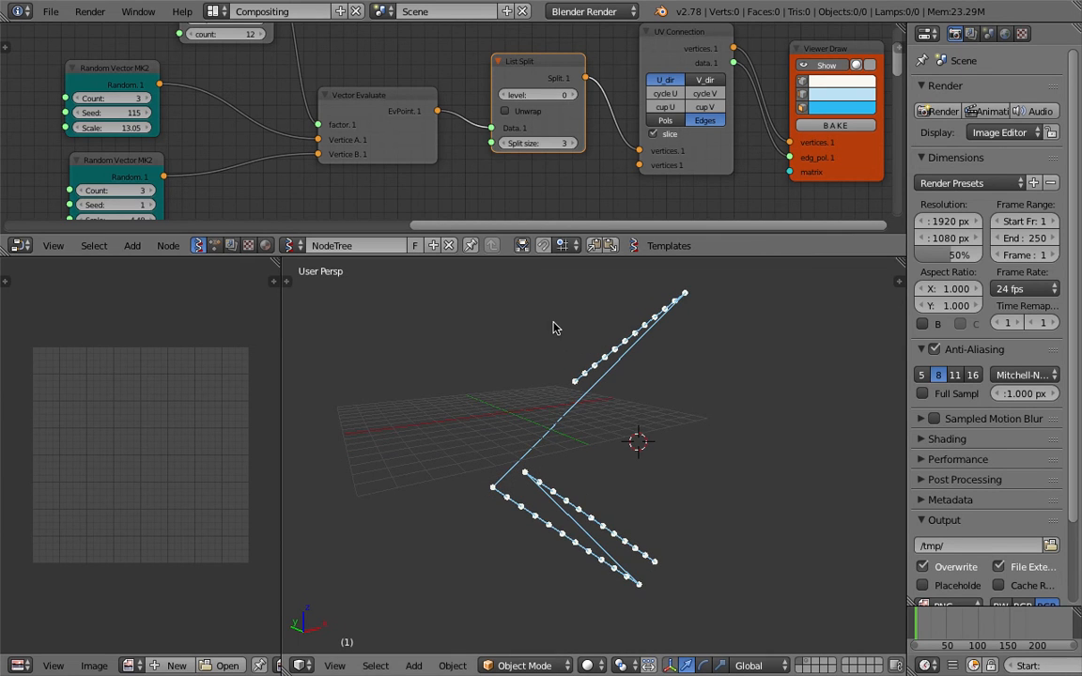
click(570, 98)
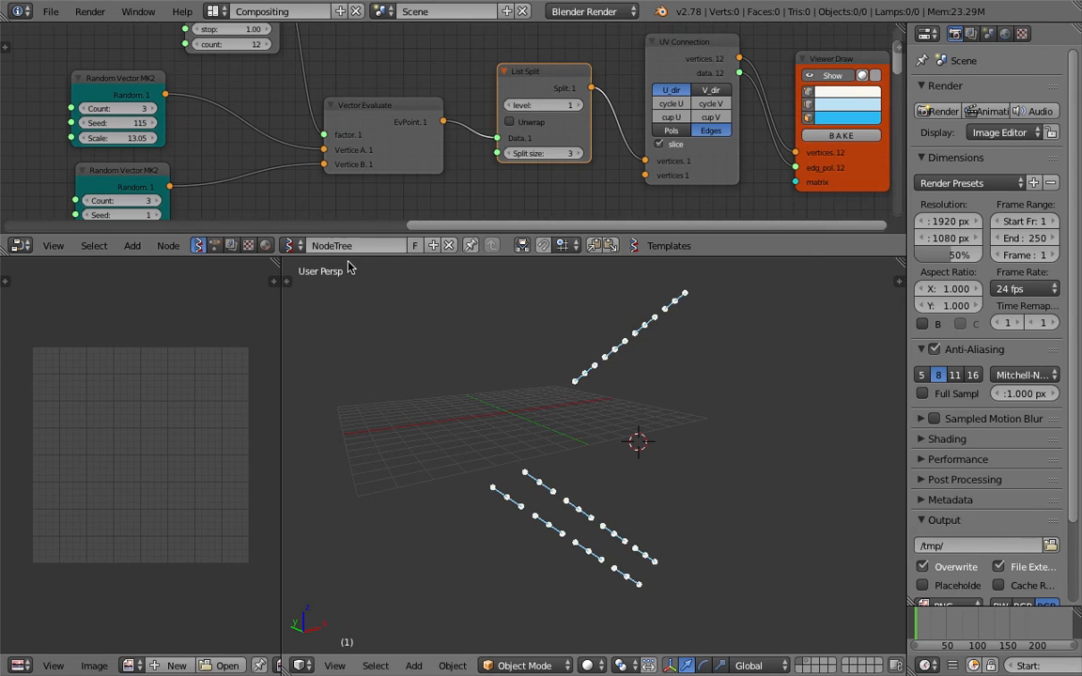
Reapply Split size 12 and inspect the three separate point lines
drag(349, 256, 362, 334)
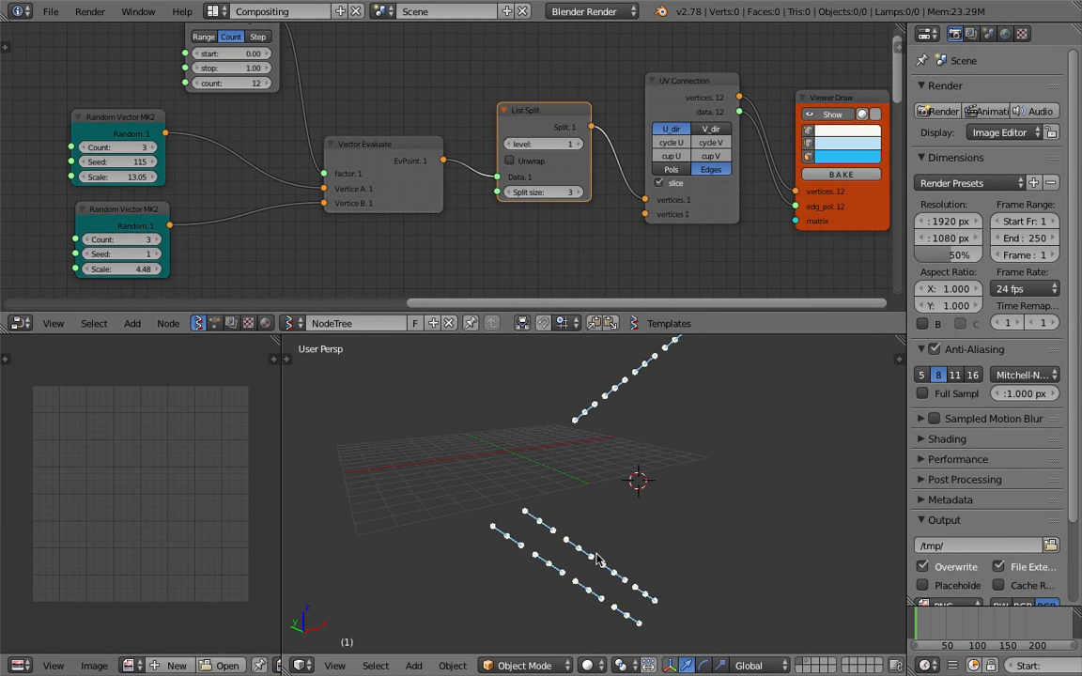
middle_drag(597, 556, 609, 538)
middle_drag(368, 150, 370, 172)
key(ctrl+c)
key(ctrl+v)
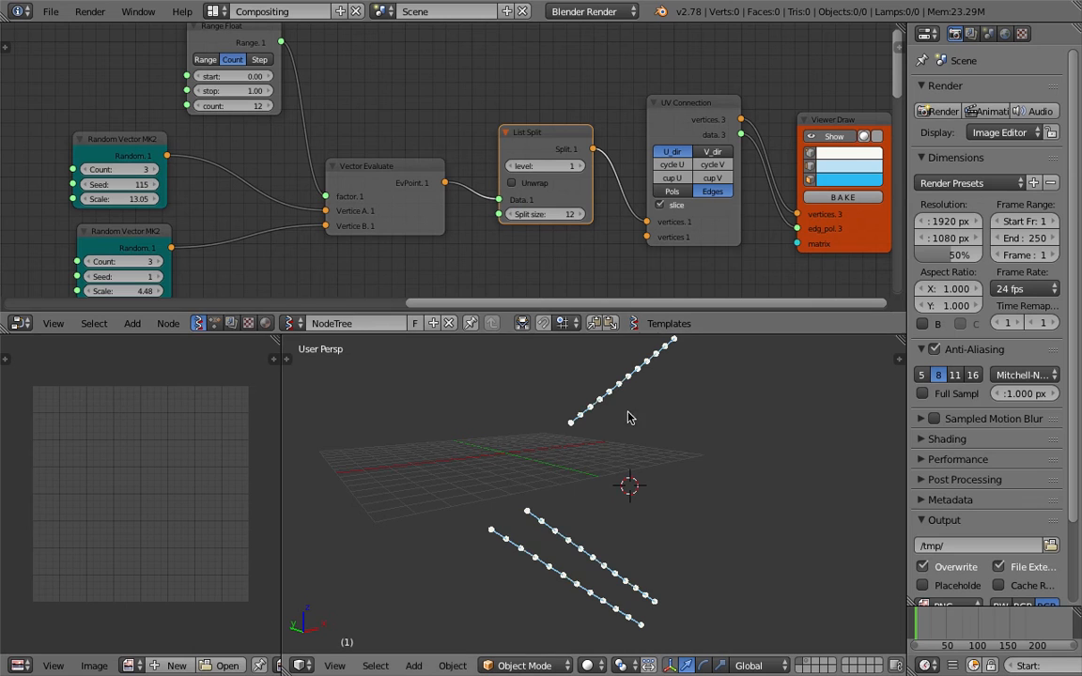
middle_drag(630, 418, 631, 449)
middle_drag(503, 140, 499, 140)
middle_drag(320, 188, 330, 174)
scroll(329, 174, down, 1)
Raise both random vector nodes' Count to 10
middle_drag(217, 171, 216, 161)
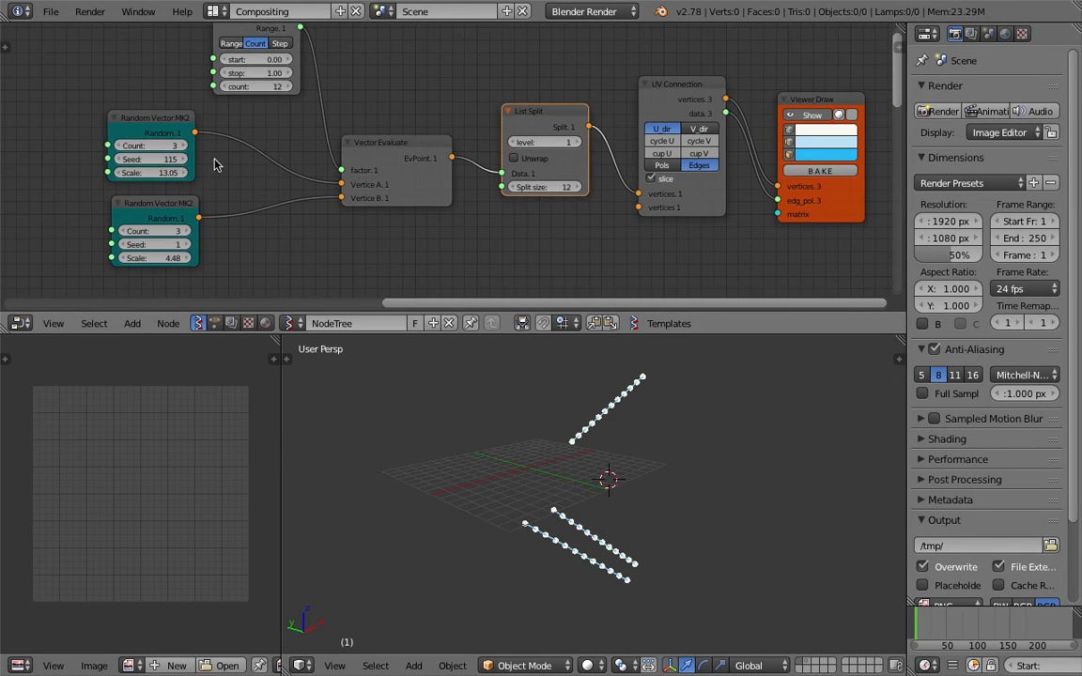
click(185, 147)
click(185, 147)
click(185, 147)
click(185, 147)
click(185, 147)
click(185, 147)
click(185, 146)
click(187, 151)
click(185, 231)
click(185, 231)
click(185, 231)
click(185, 231)
click(185, 231)
click(185, 231)
click(187, 234)
Make room before Viewer Draw and add a Randomize input vertices node by searching 'random'
middle_drag(604, 489, 639, 421)
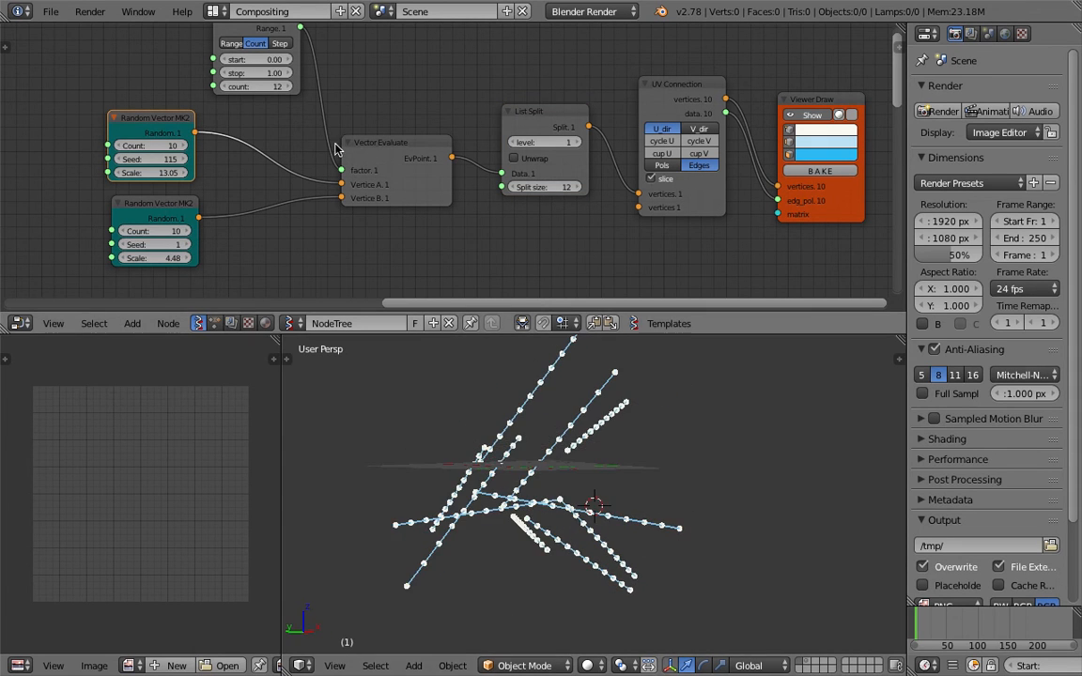
mouse_move(676, 497)
middle_down()
mouse_move(707, 515)
mouse_move(546, 541)
mouse_move(468, 449)
mouse_move(460, 556)
mouse_move(535, 556)
middle_up()
middle_drag(638, 202, 484, 249)
drag(653, 145, 748, 139)
key(shift+a)
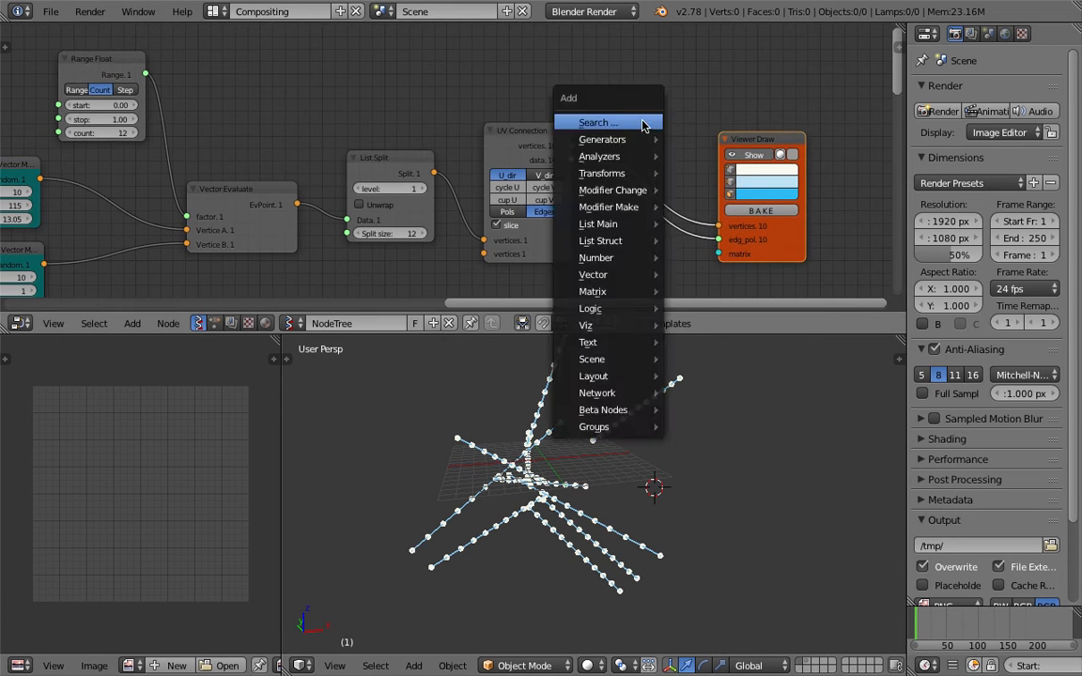
click(642, 123)
text(random)
key(Down)
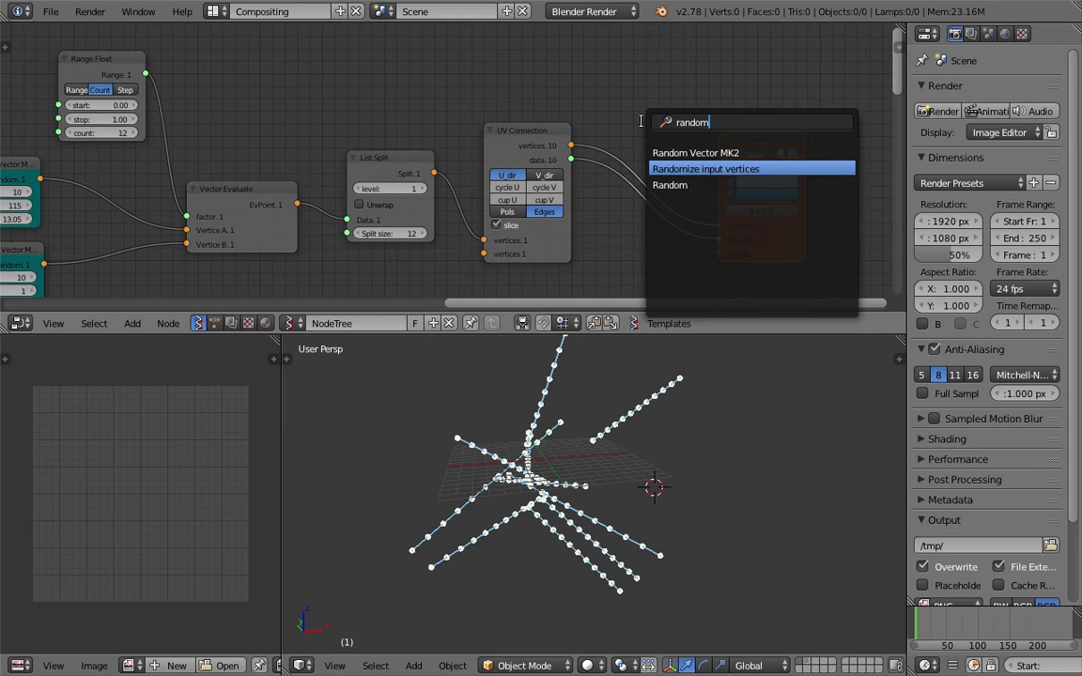
key(Return)
Place Randomize input vertices on the Viewer Draw link with X, Y, Z amplitude 0.27
click(633, 123)
middle_drag(672, 104, 642, 118)
mouse_move(645, 147)
mouse_down()
mouse_move(648, 89)
mouse_move(650, 139)
mouse_move(676, 153)
mouse_up()
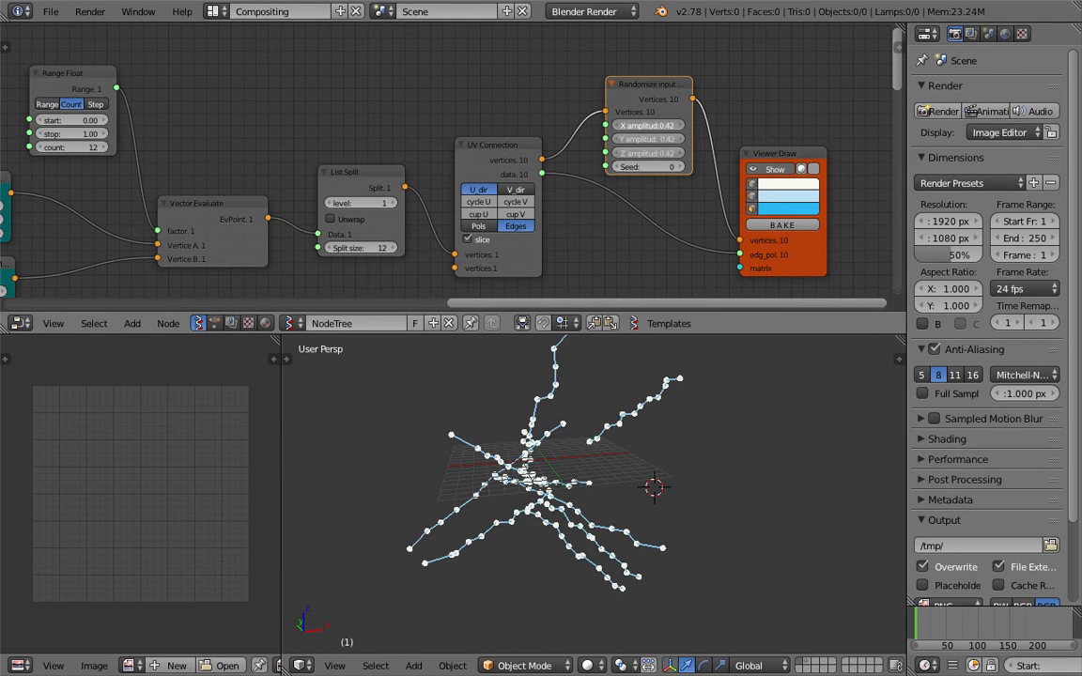
middle_drag(648, 528, 648, 492)
Line up the UV Connection, List Split, Vector Evaluate and Randomize nodes in a row
middle_drag(588, 240, 572, 233)
drag(495, 151, 473, 149)
scroll(420, 167, down, 1)
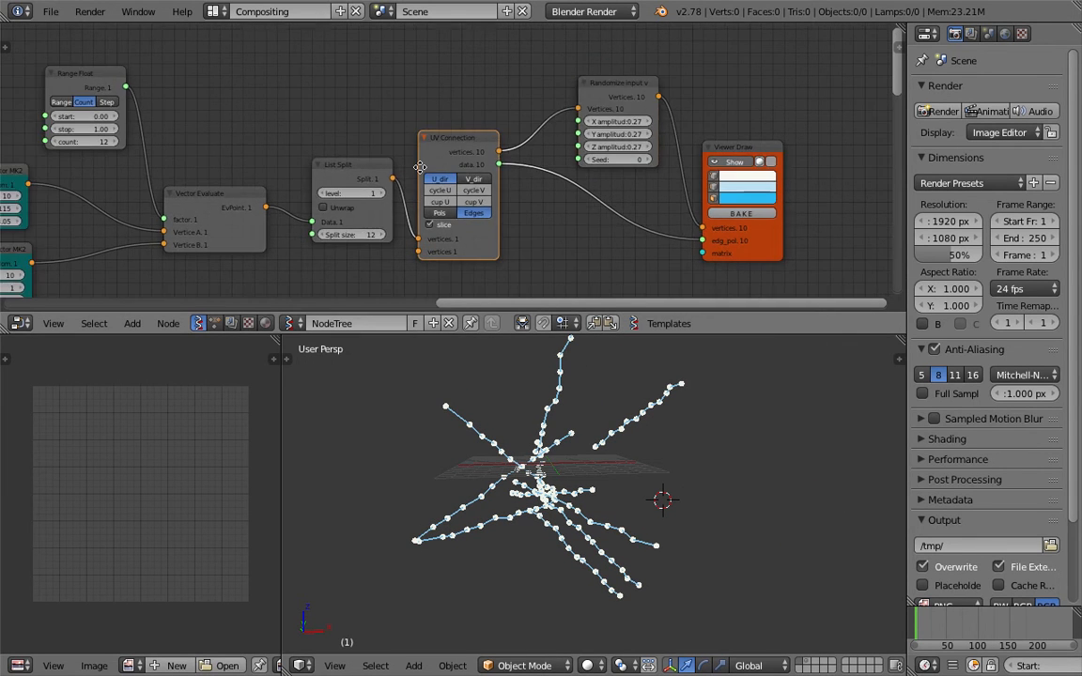
middle_drag(418, 169, 657, 163)
drag(566, 171, 556, 172)
middle_drag(543, 176, 483, 185)
drag(426, 190, 431, 165)
drag(658, 145, 631, 151)
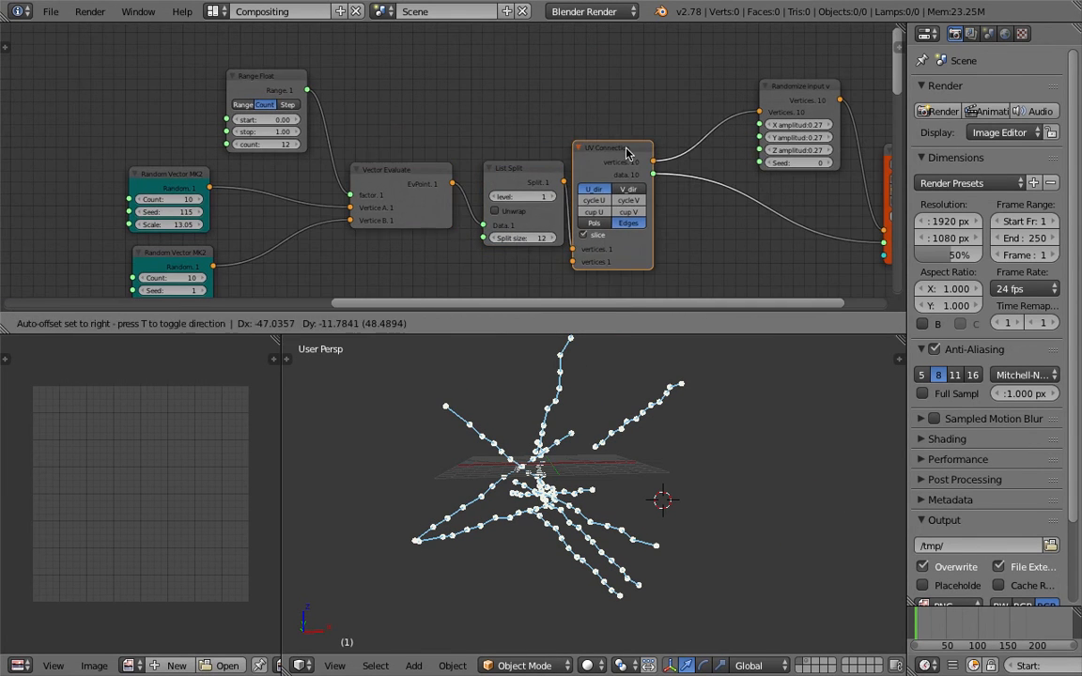
middle_drag(777, 99, 719, 89)
mouse_move(719, 75)
mouse_down()
mouse_move(672, 87)
mouse_move(648, 79)
mouse_up()
mouse_move(823, 137)
mouse_down()
mouse_move(797, 150)
mouse_move(749, 144)
mouse_up()
Move Viewer Draw beside Randomize, lower Range Float, and shift both Random Vector MK2 nodes right
drag(226, 72, 227, 91)
mouse_move(138, 162)
mouse_down()
mouse_move(144, 154)
mouse_move(144, 168)
mouse_up()
middle_drag(144, 169, 157, 113)
drag(145, 196, 208, 208)
drag(155, 141, 221, 151)
middle_drag(498, 387, 470, 460)
middle_drag(582, 180, 507, 199)
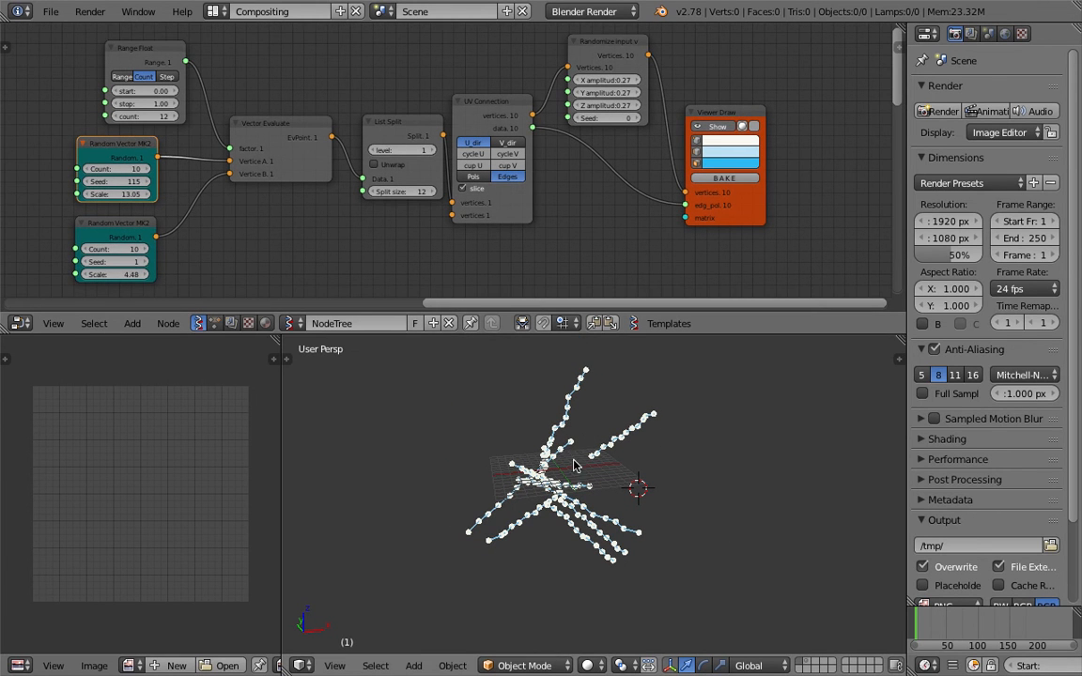
Cut the Range Float link into Vector Evaluate's factor and set the factor to 1.00
ctrl+drag(191, 107, 239, 120)
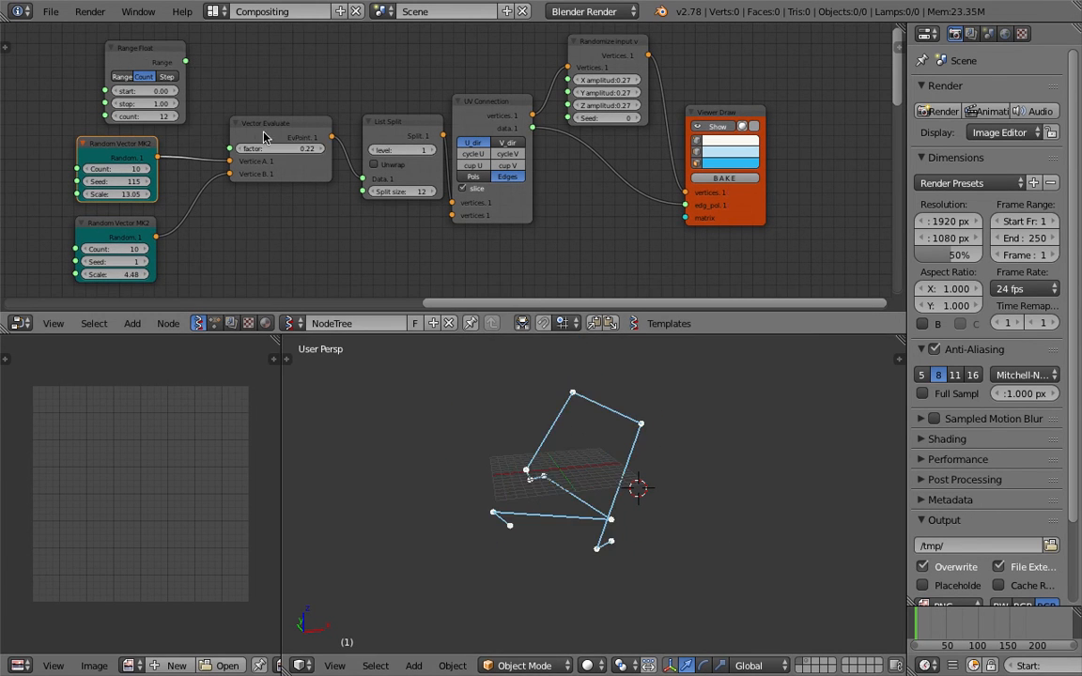
drag(291, 150, 353, 151)
middle_drag(594, 279, 558, 281)
scroll(558, 281, down, 1)
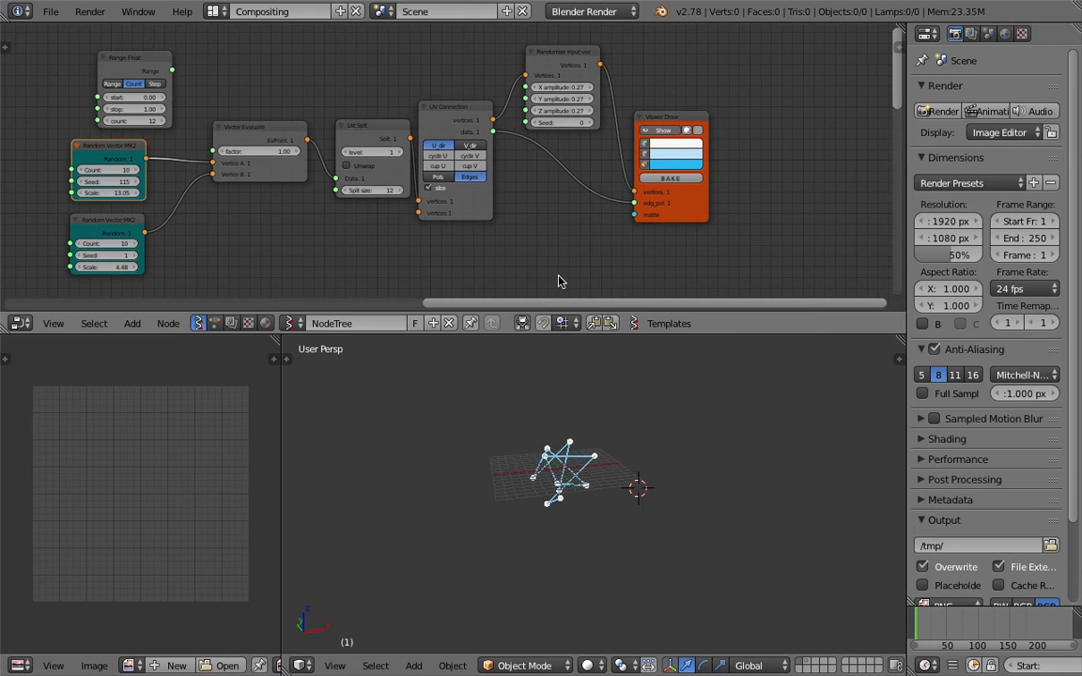
Sketch a grease pencil S left of the wireframe and a B to its right
key(a)
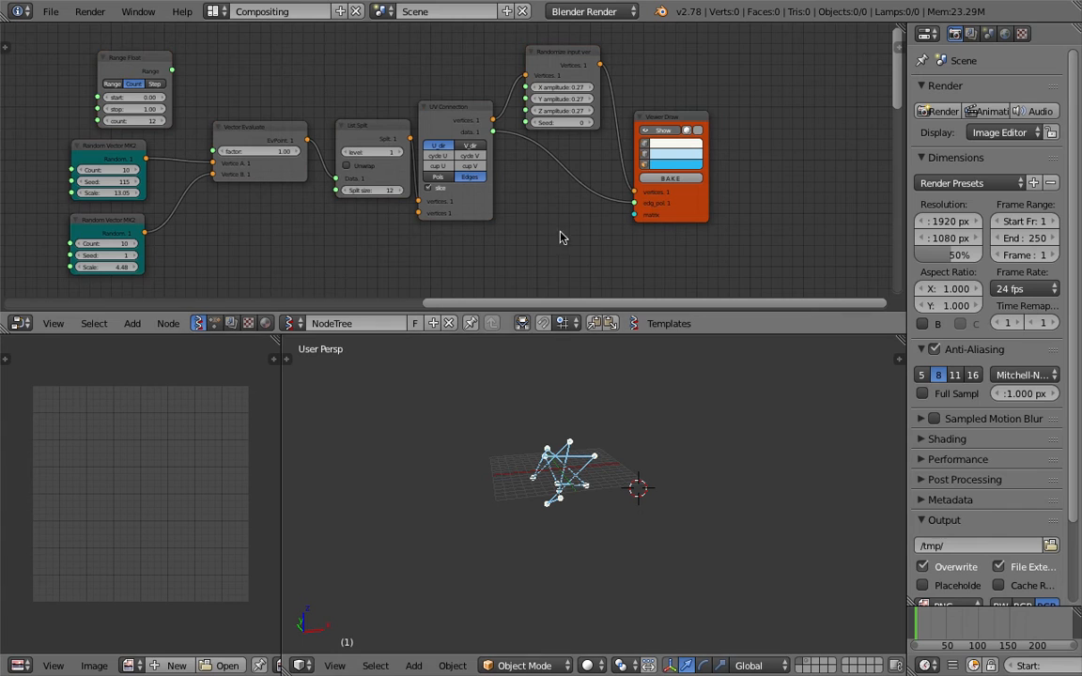
middle_drag(517, 497, 434, 518)
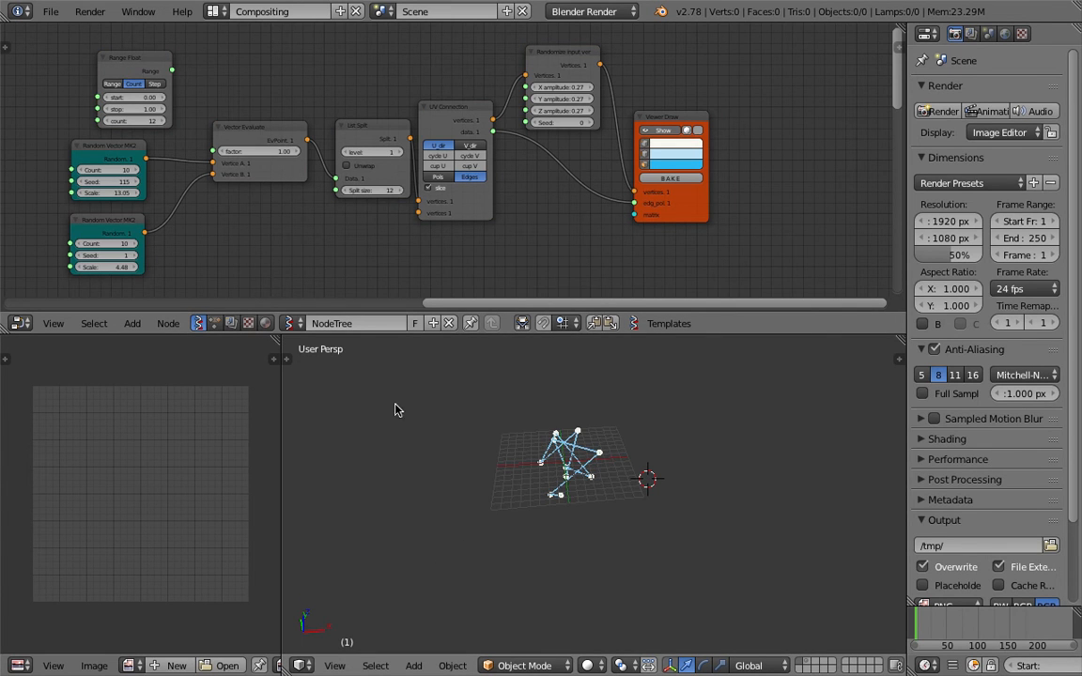
mouse_move(415, 391)
mouse_down()
mouse_move(366, 466)
mouse_move(448, 483)
mouse_move(368, 534)
mouse_up()
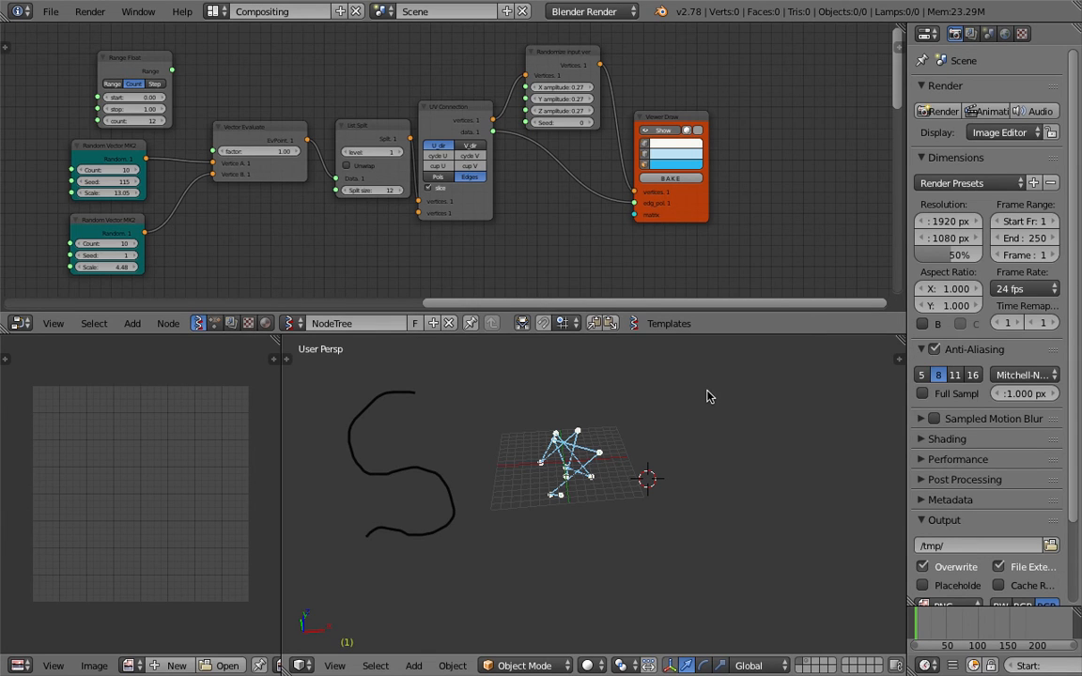
mouse_move(692, 380)
mouse_down()
mouse_move(695, 507)
mouse_move(773, 441)
mouse_move(742, 393)
mouse_move(697, 378)
mouse_up()
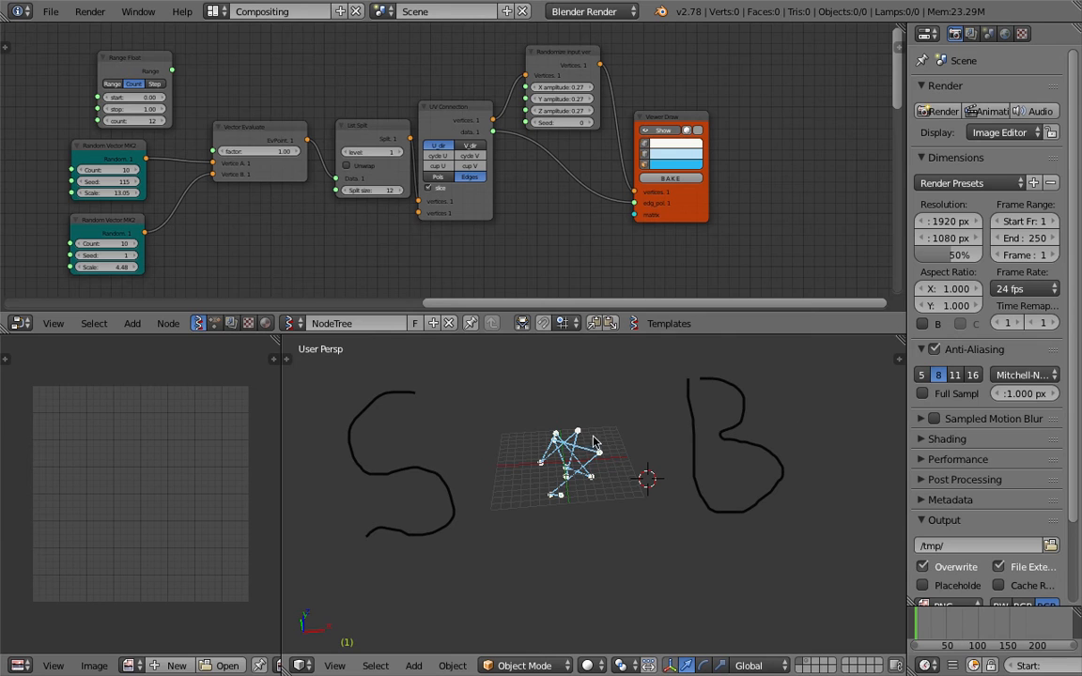
Convert the grease pencil strokes to a Bezier curve via the 'conver' command search
click(897, 355)
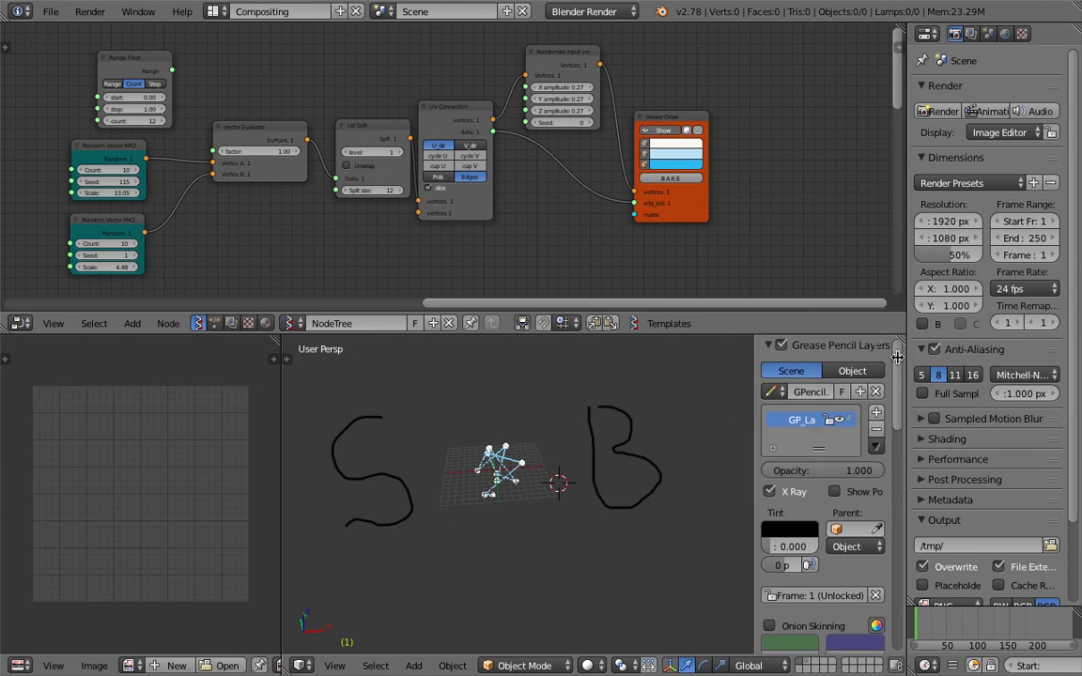
key(space)
text(conver)
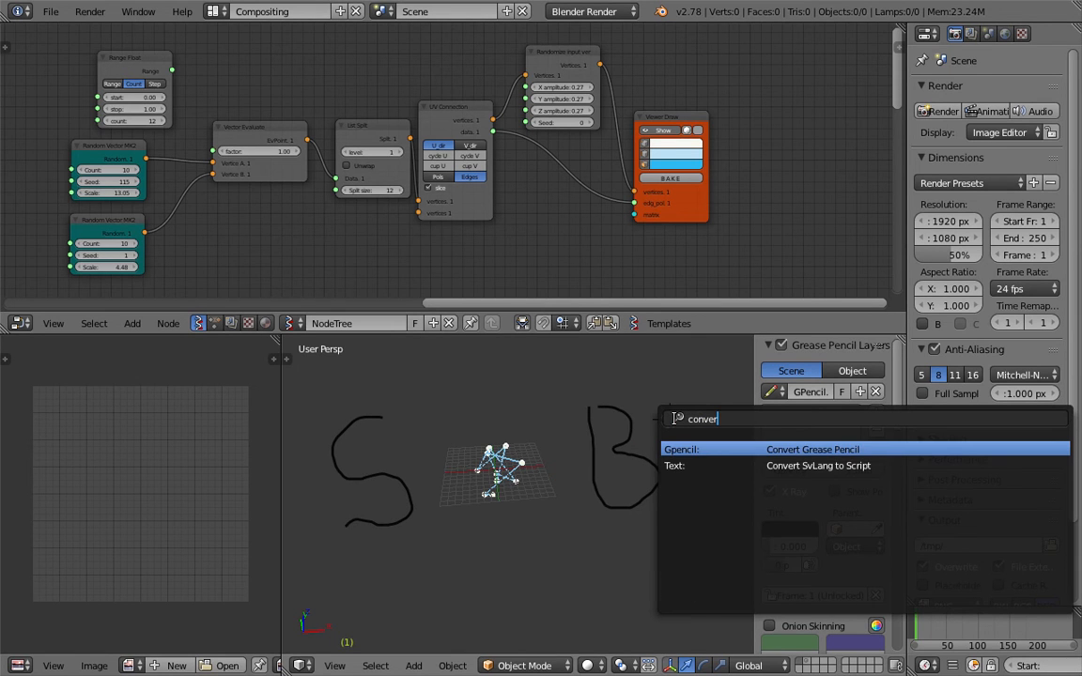
key(Return)
click(673, 419)
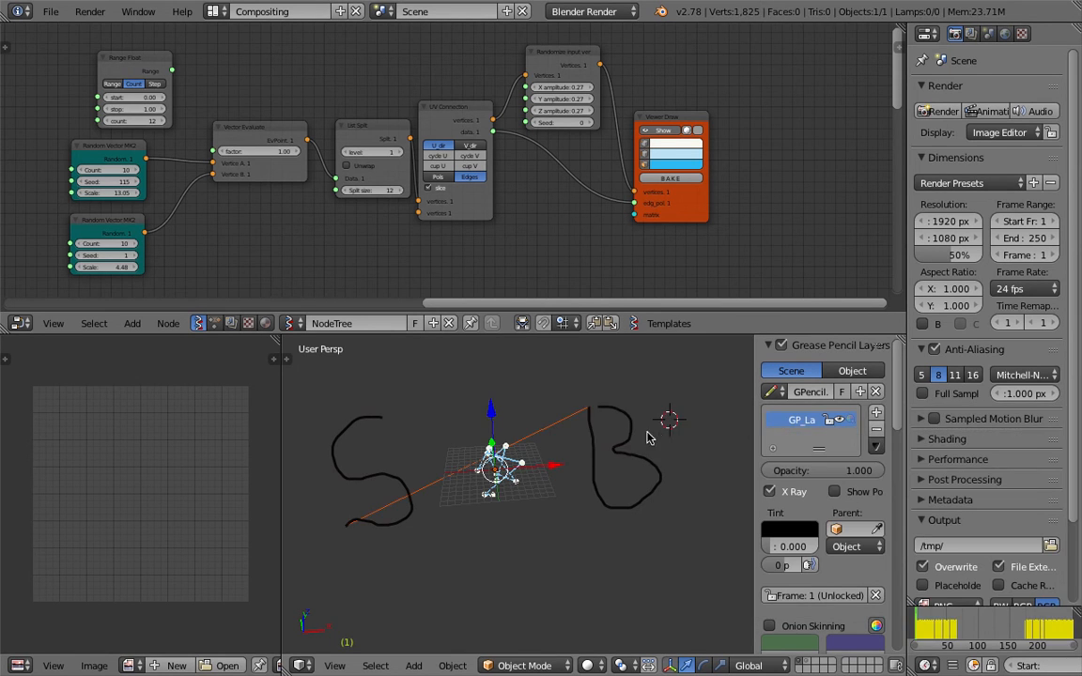
Untick Link Strokes so S and B stay separate, and delete the original grease pencil layer
key(t)
scroll(347, 592, down, 3)
scroll(348, 620, up, 3)
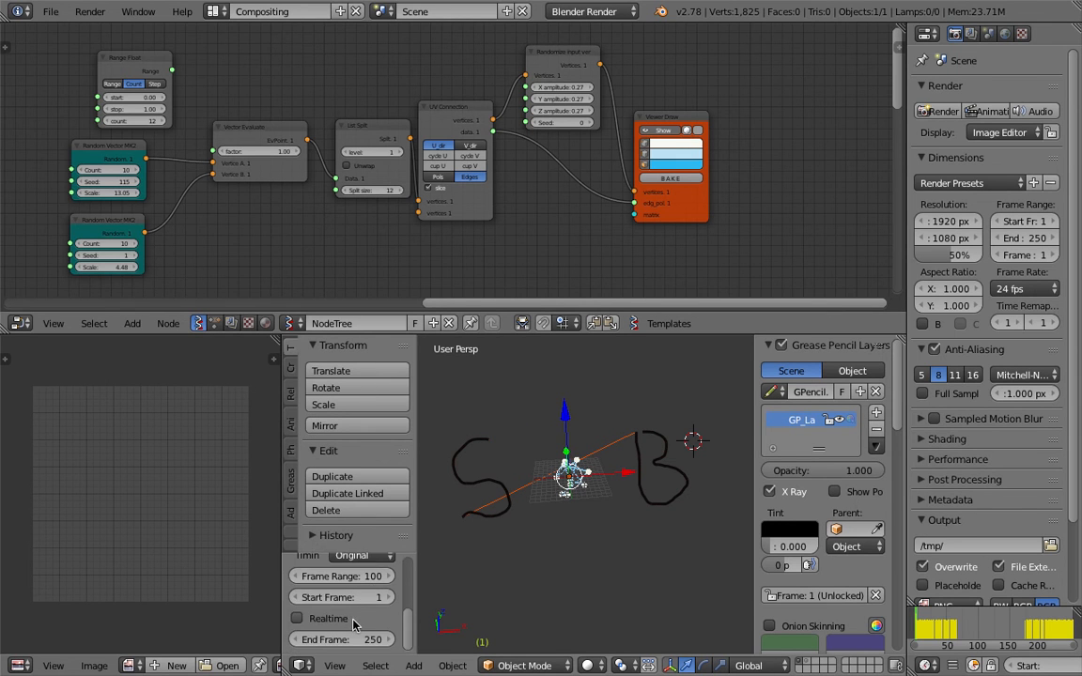
click(297, 635)
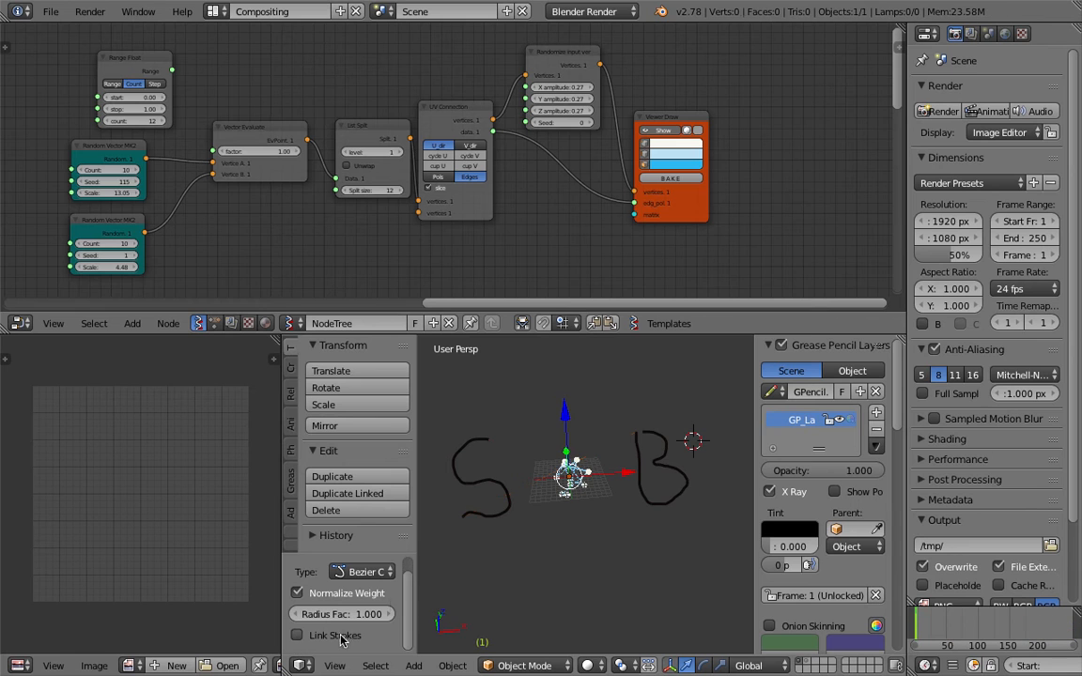
click(875, 428)
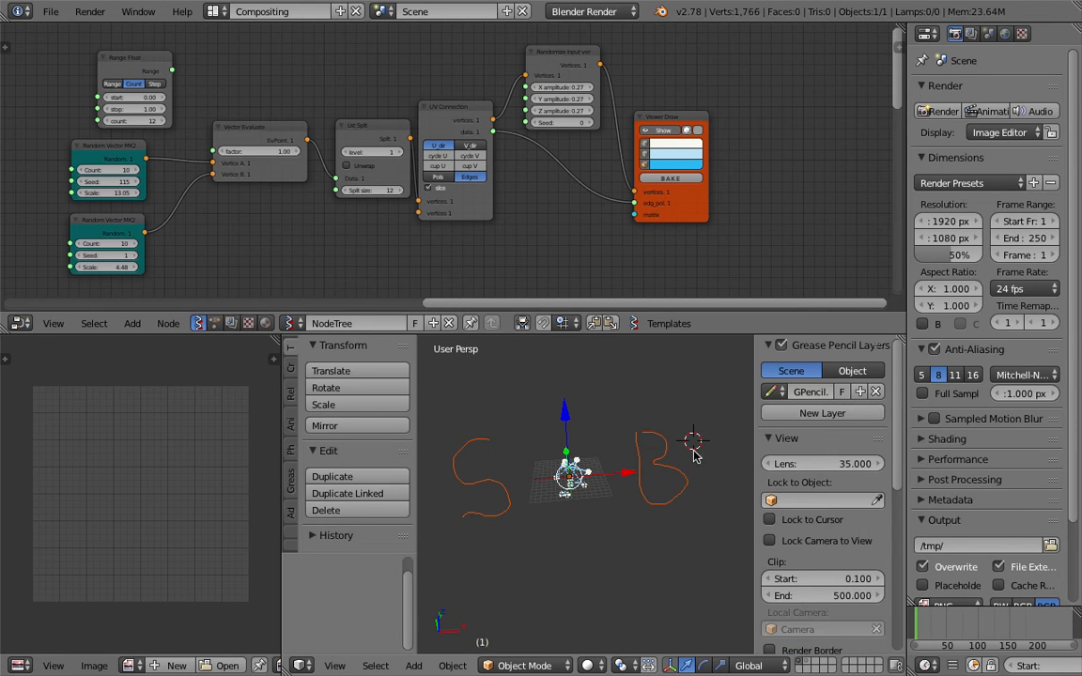
Hide the tool options and grease pencil sidebars to widen the 3D viewport
drag(418, 371, 181, 471)
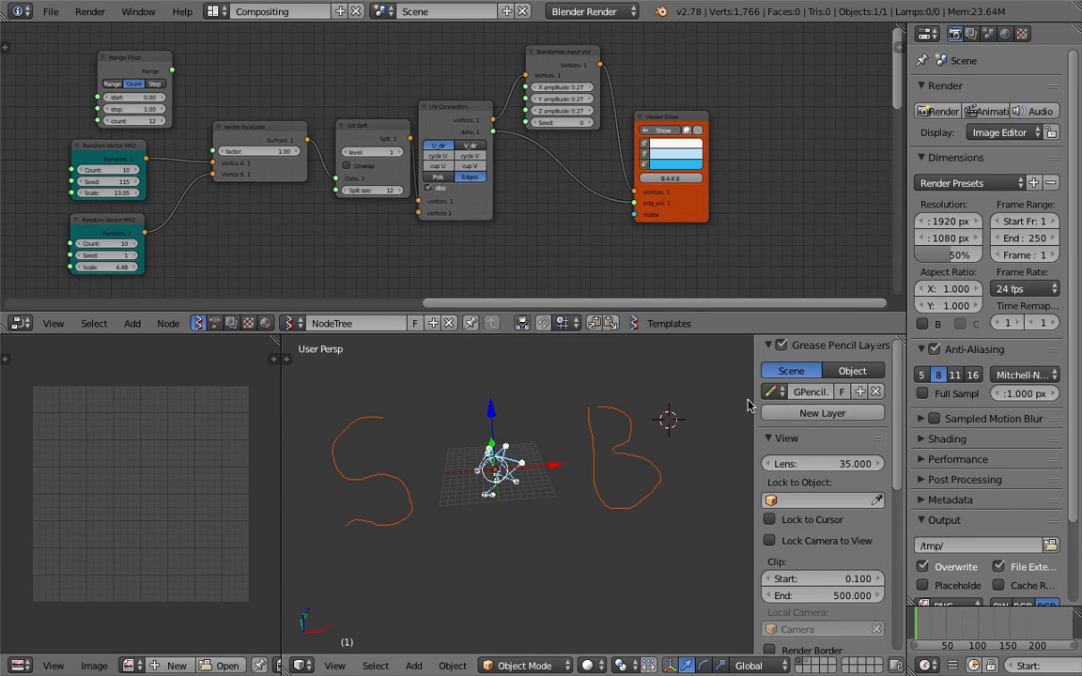
drag(752, 399, 1017, 410)
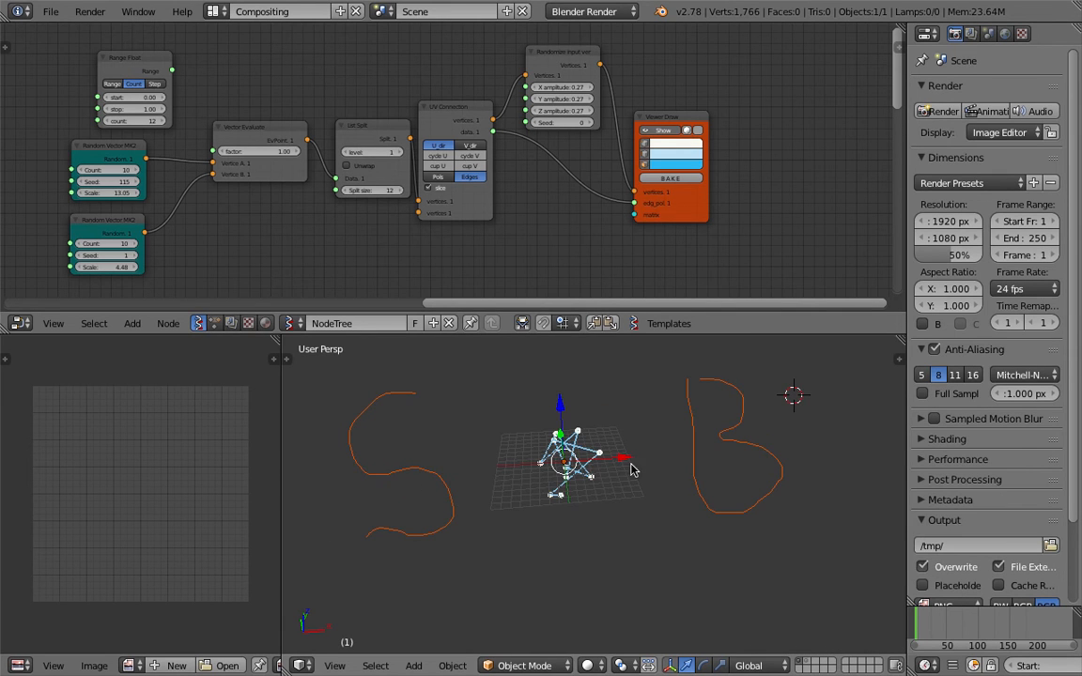
mouse_move(617, 464)
middle_down()
mouse_move(631, 474)
mouse_move(623, 471)
middle_up()
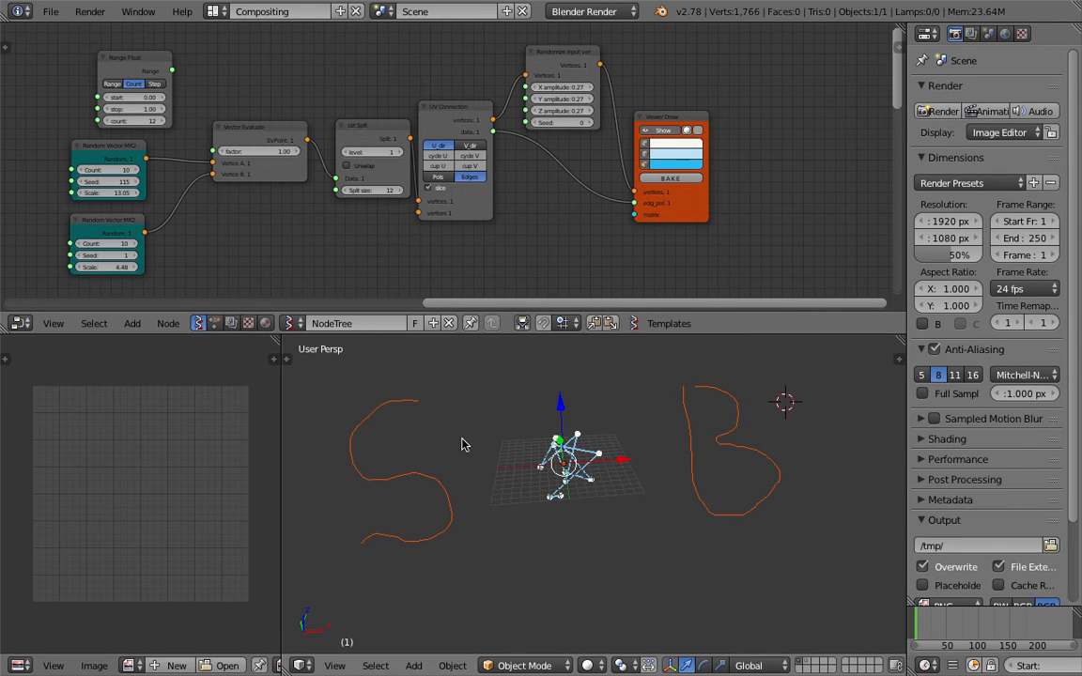
drag(282, 373, 231, 376)
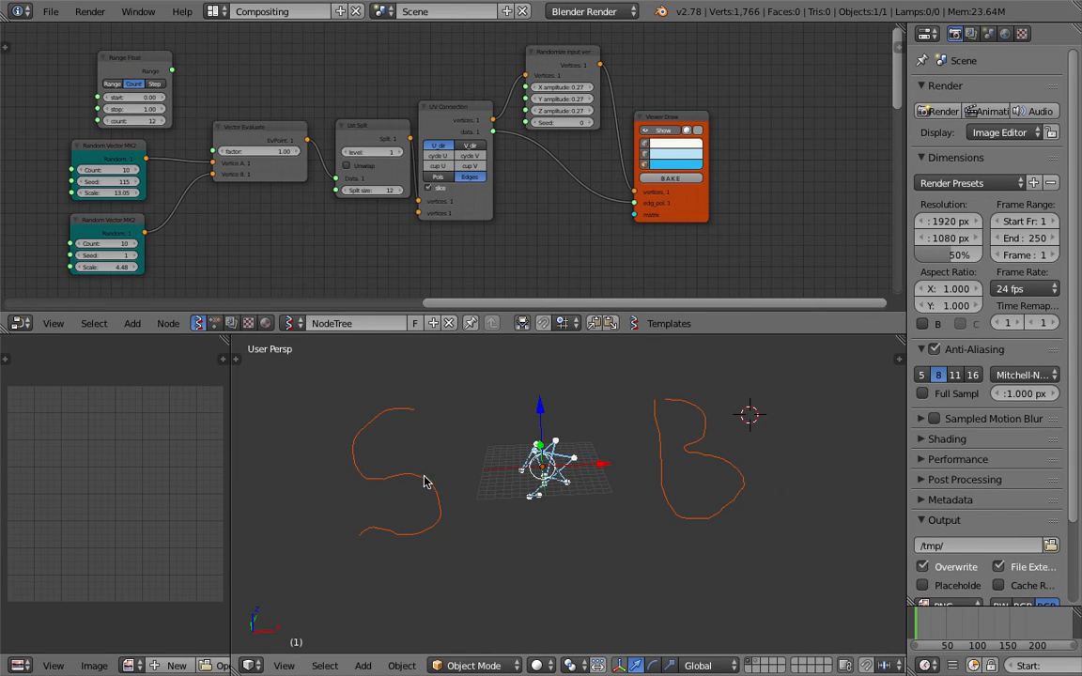
Select the converted S and B curve and enter Edit Mode to expose its 447 points
click(423, 482)
key(Tab)
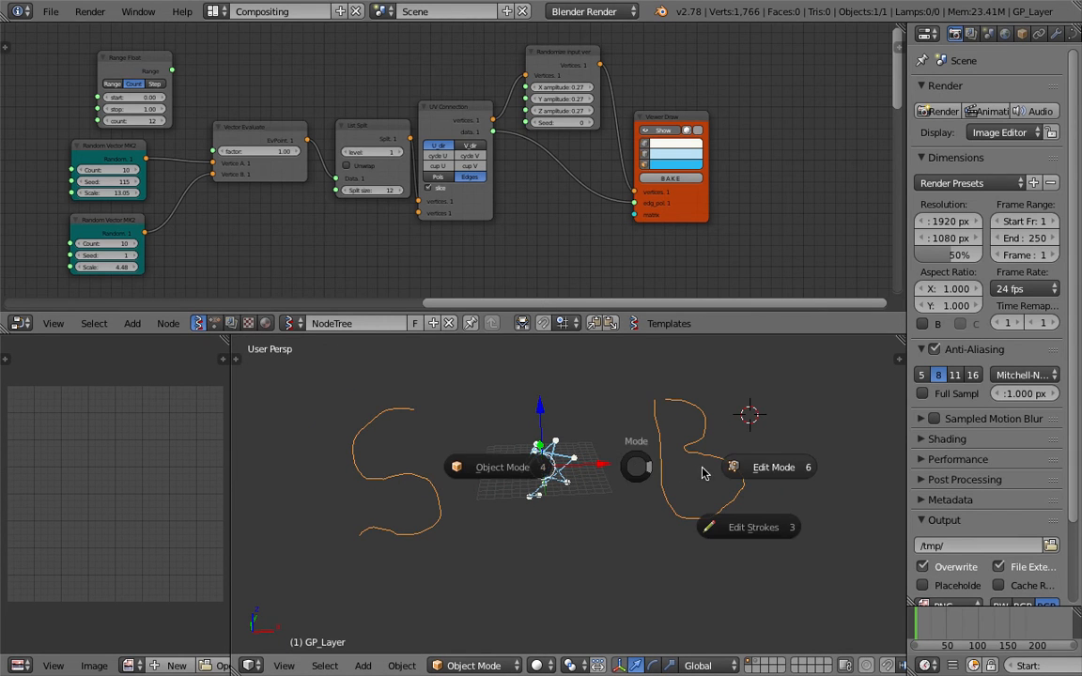
key(g)
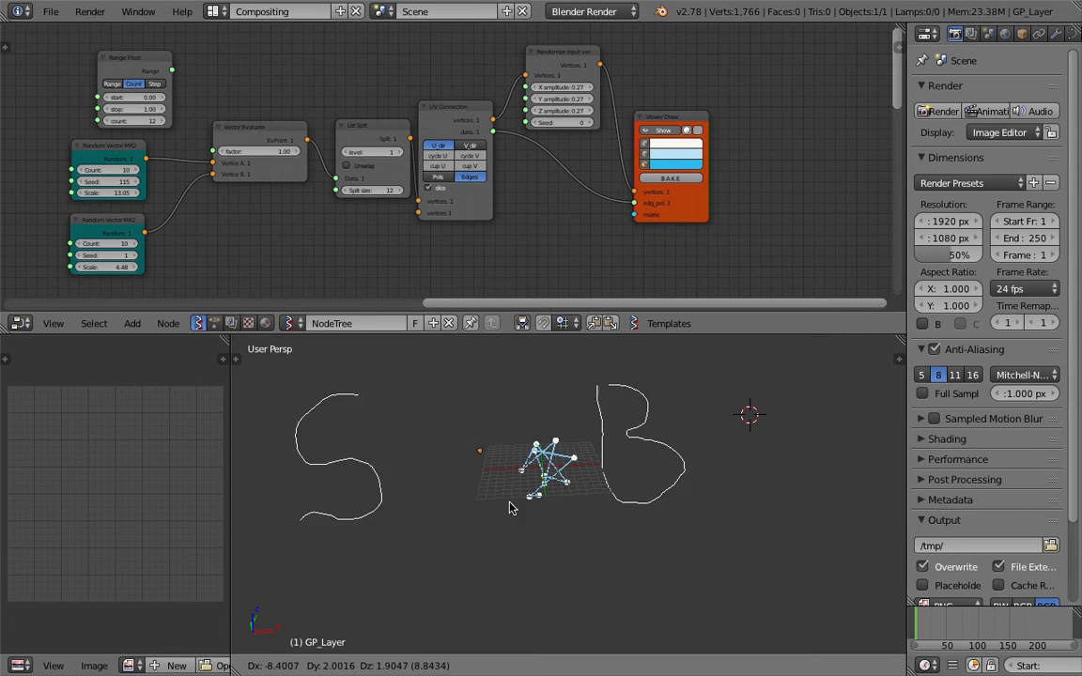
key(Escape)
key(Tab)
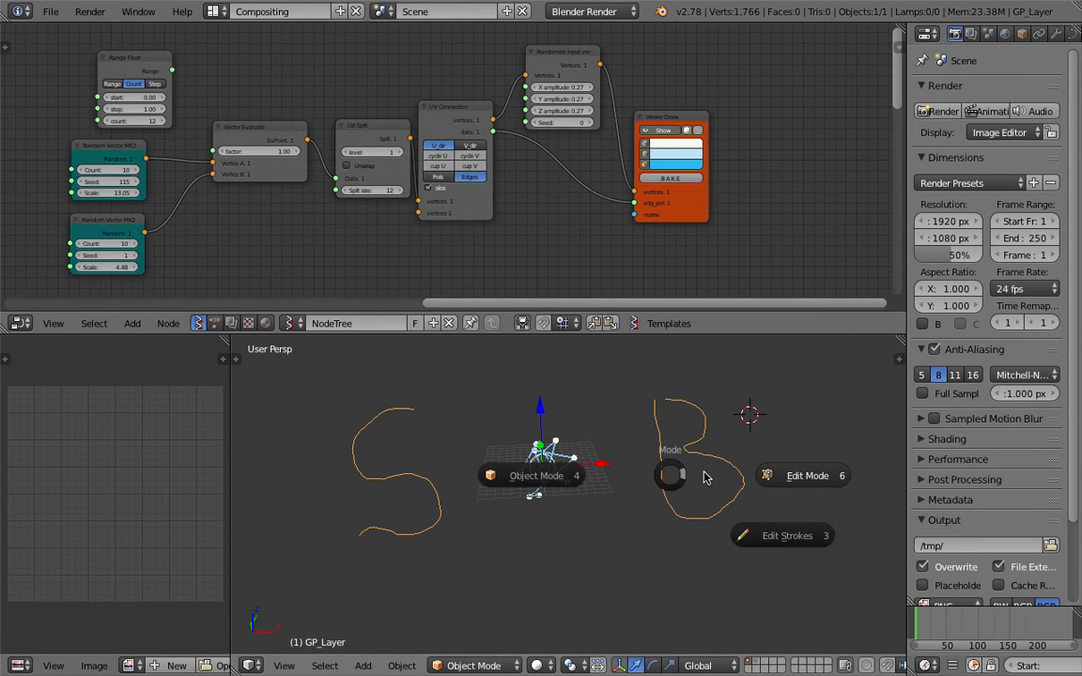
click(739, 476)
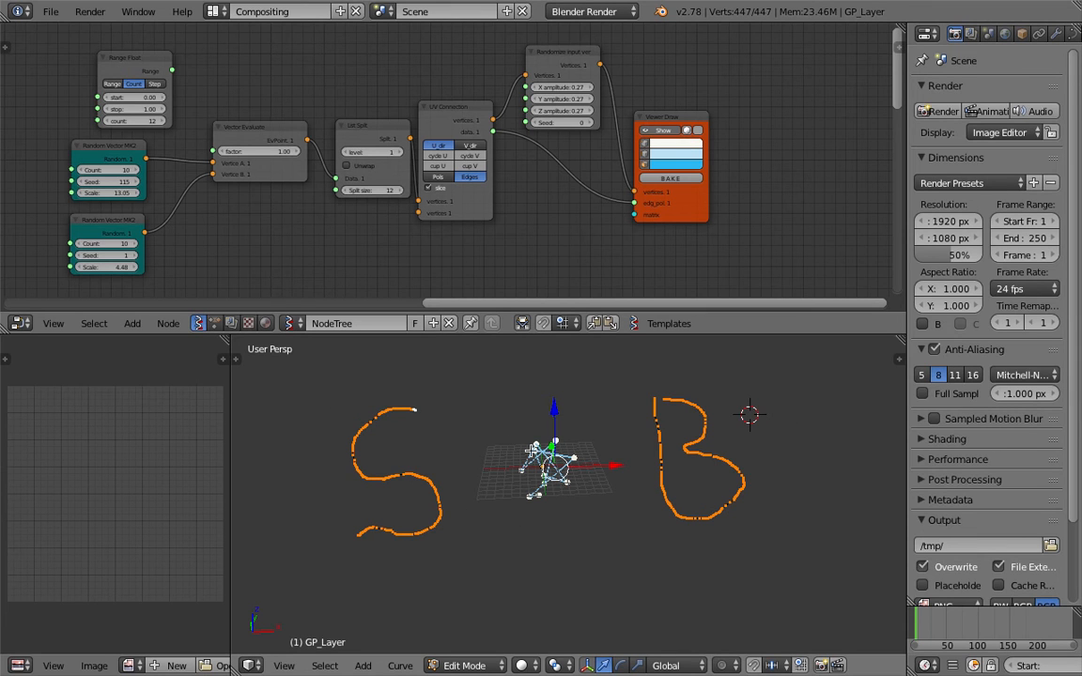
Switch to Object Mode and run Mesh: Separate from the command search
key(Tab)
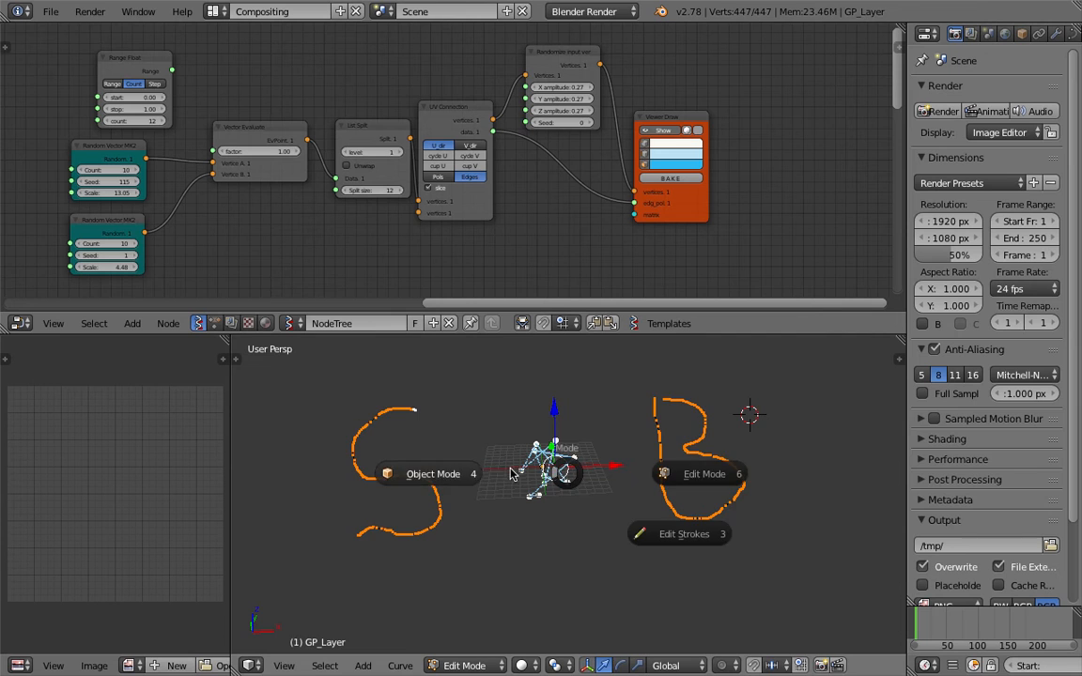
click(533, 418)
key(space)
text(sep)
key(Return)
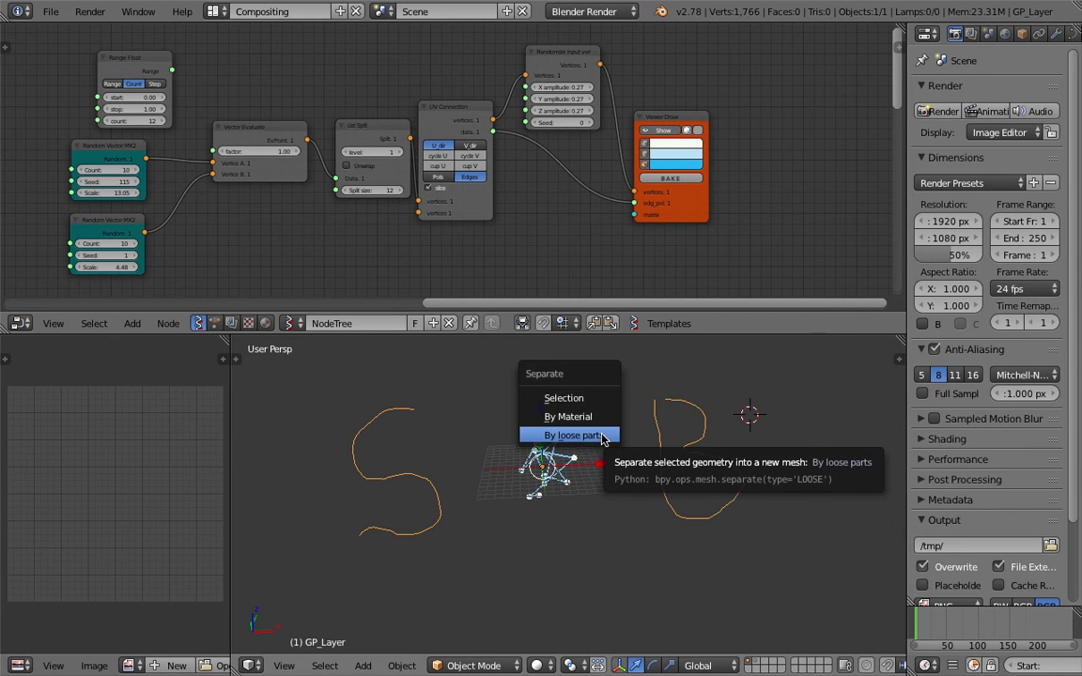
Try separating the sketch by loose parts and reposition it in the viewport
click(602, 437)
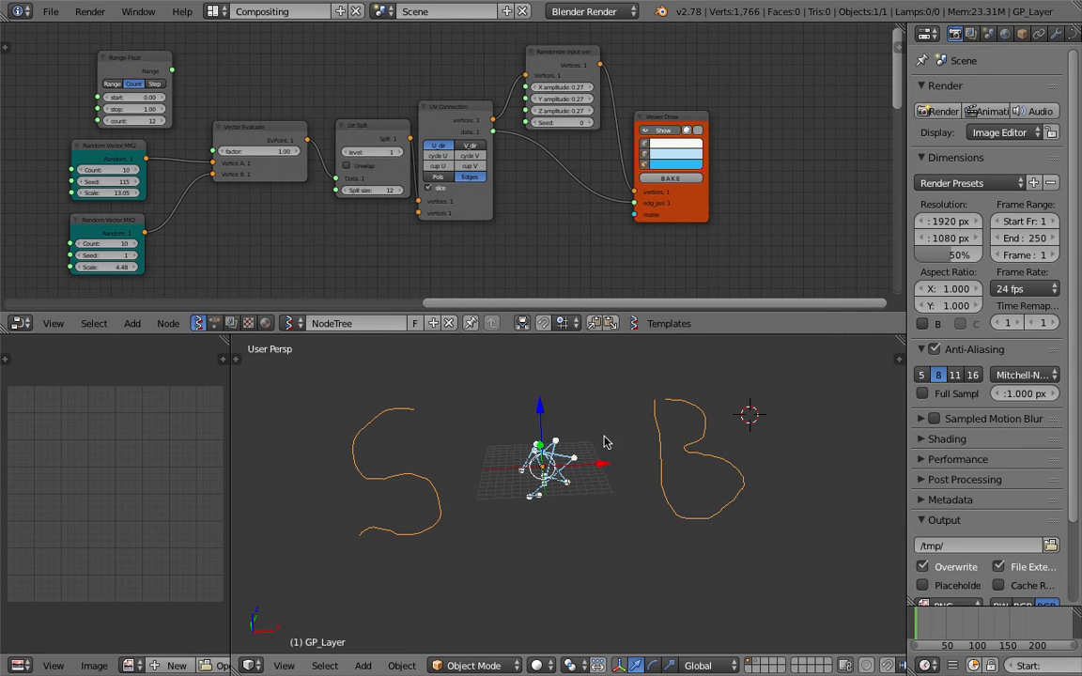
key(g)
click(669, 450)
key(g)
click(641, 430)
key(space)
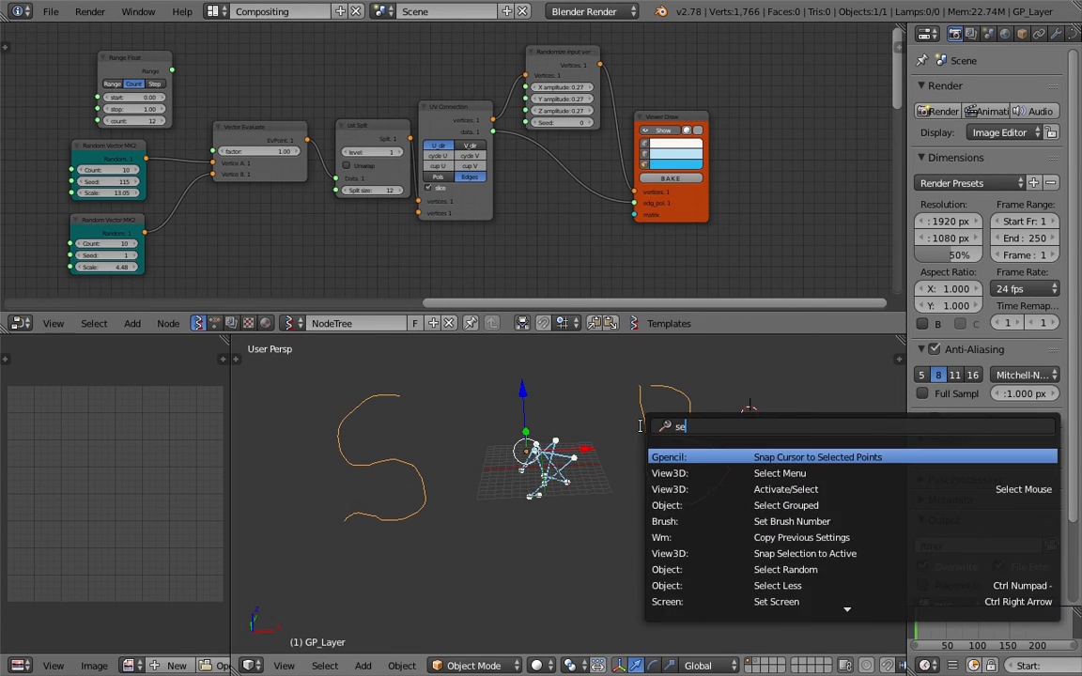
text(separ)
key(Return)
click(641, 430)
key(g)
click(618, 442)
middle_drag(616, 439, 607, 435)
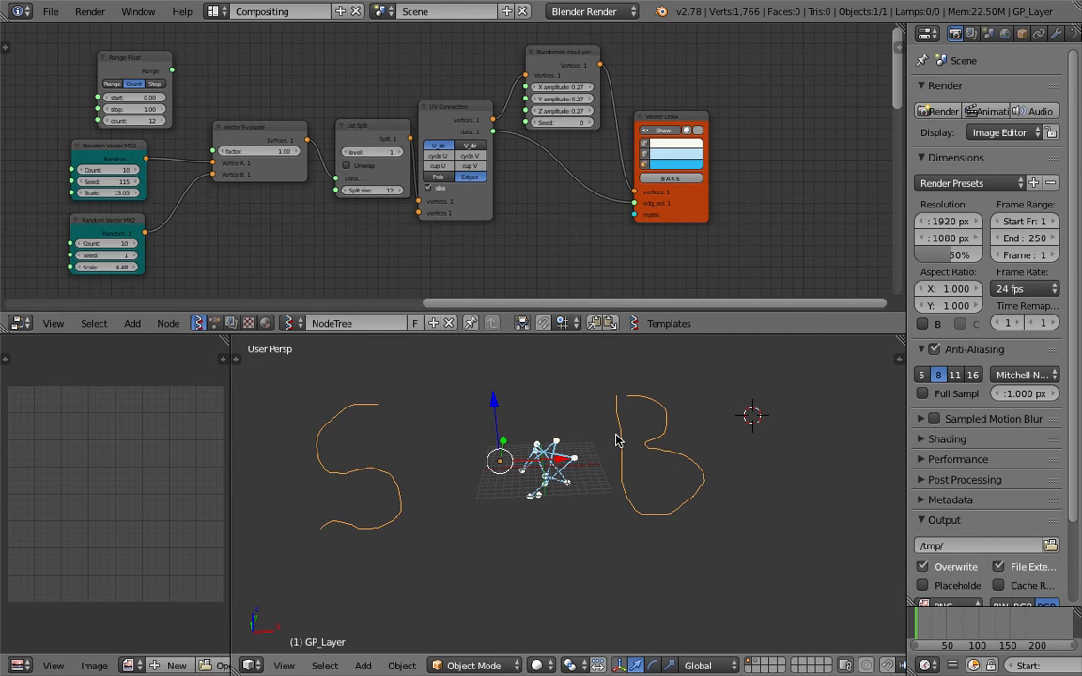
Convert the S and B curve to a mesh and separate it into S and B objects
key(space)
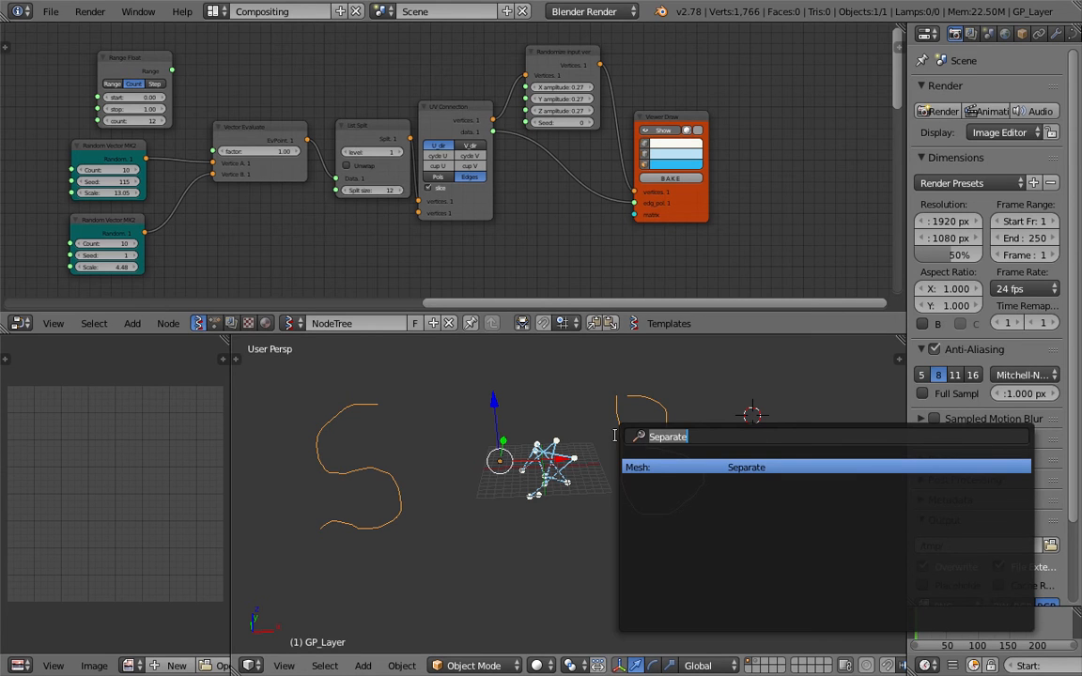
text(conver)
key(Return)
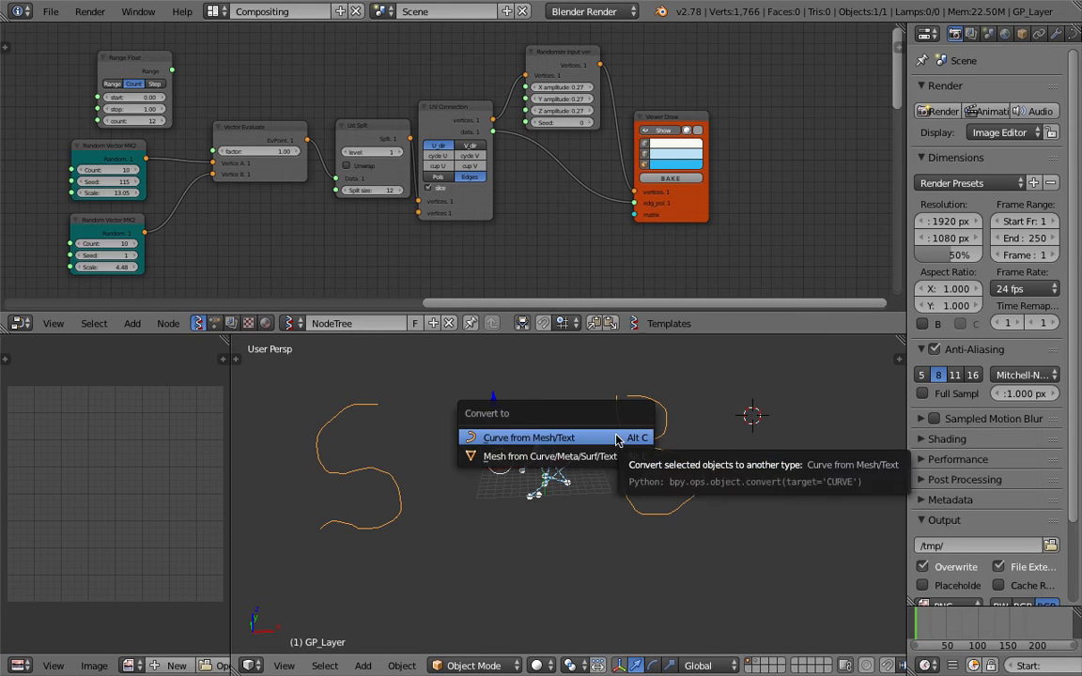
click(615, 457)
key(space)
key(BackSpace)
text(sep)
key(Return)
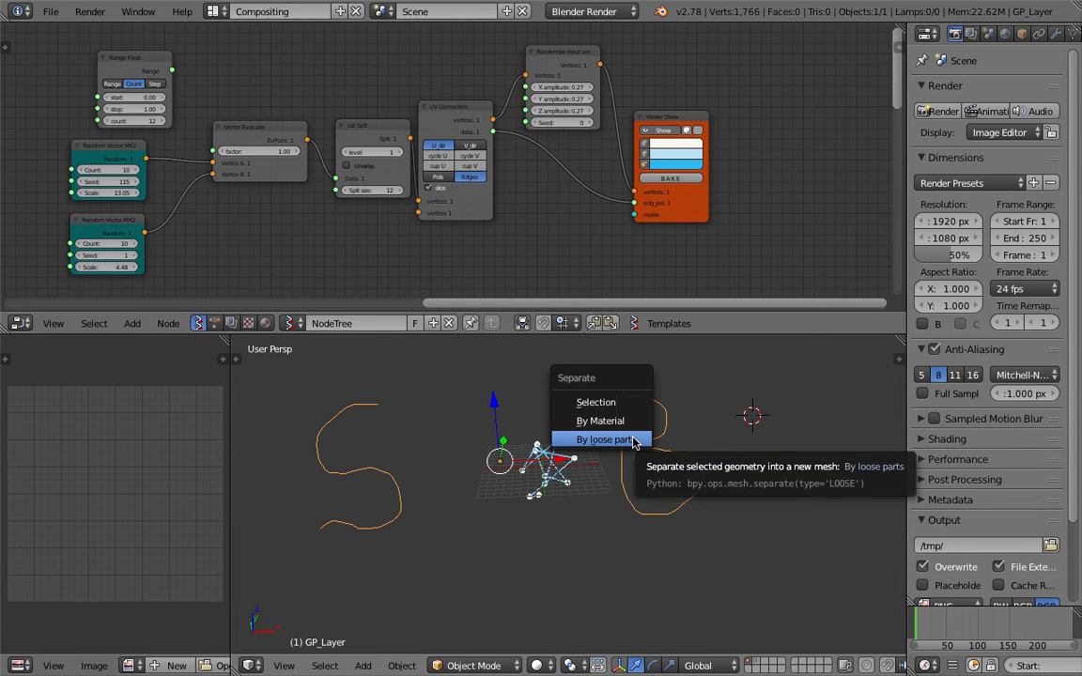
click(632, 440)
right_click(639, 447)
Nudge the S stroke into place and set both objects' origins to their geometry
right_drag(386, 476, 409, 468)
click(409, 468)
right_click(648, 462)
shift+right_click(407, 469)
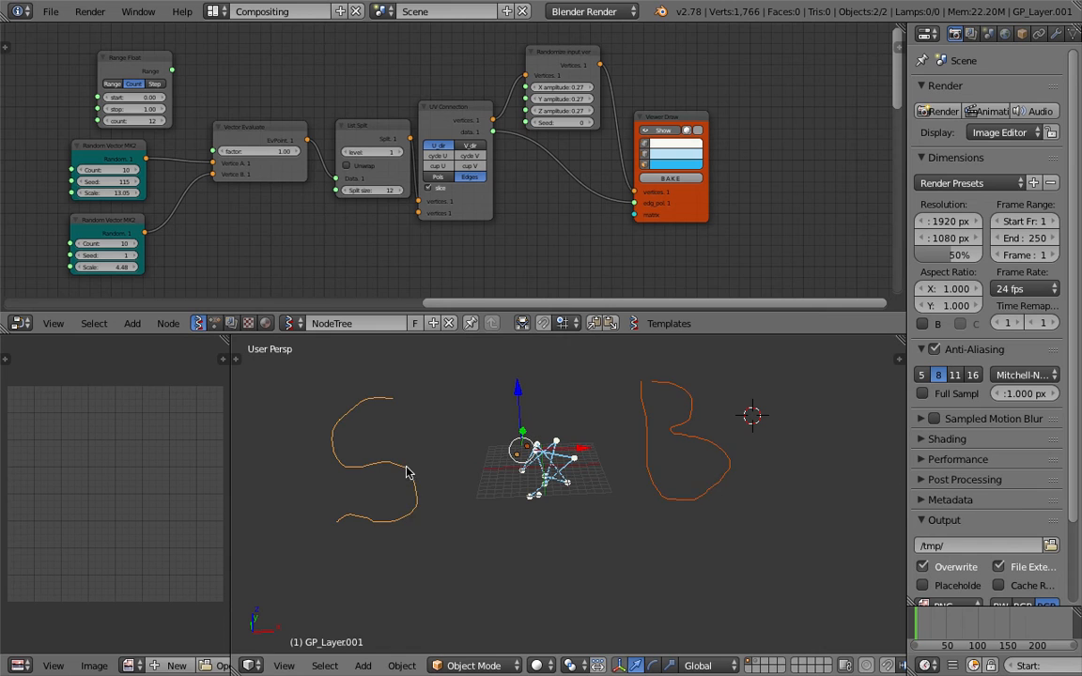
key(space)
text(set or)
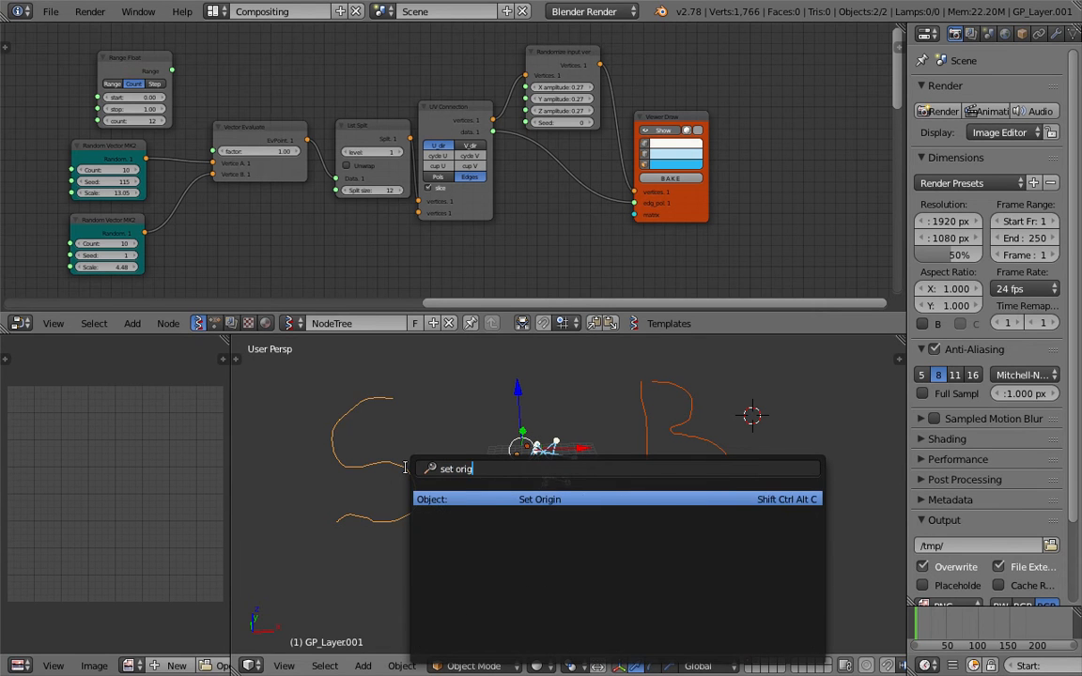
text(ig)
key(Return)
click(406, 468)
right_click(655, 448)
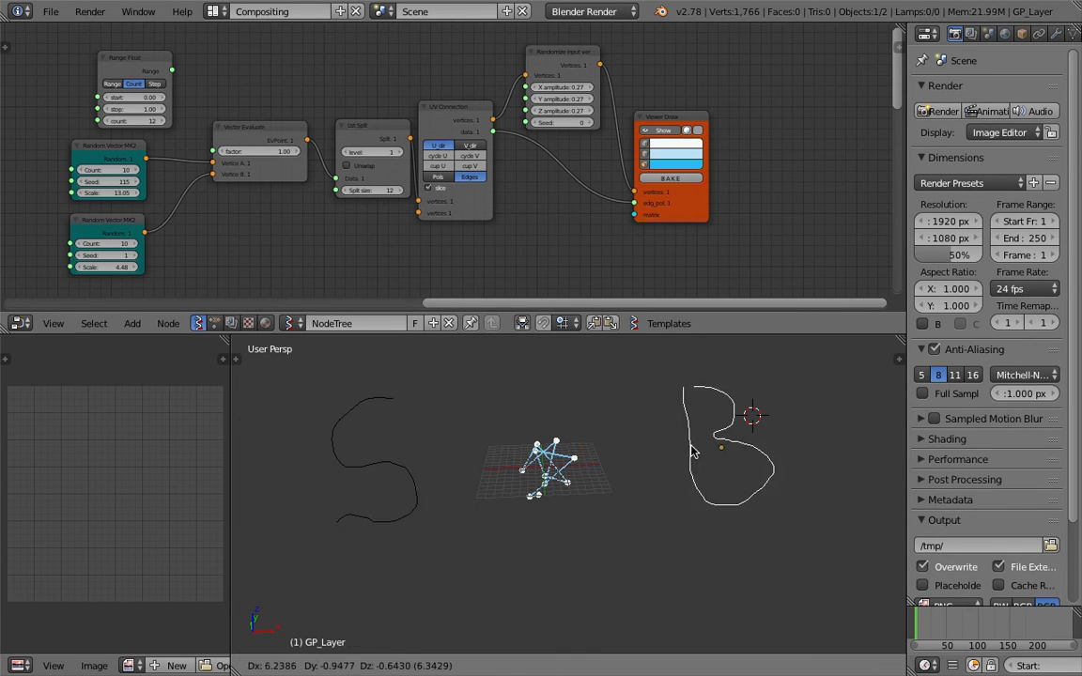
right_click(393, 474)
right_click(653, 467)
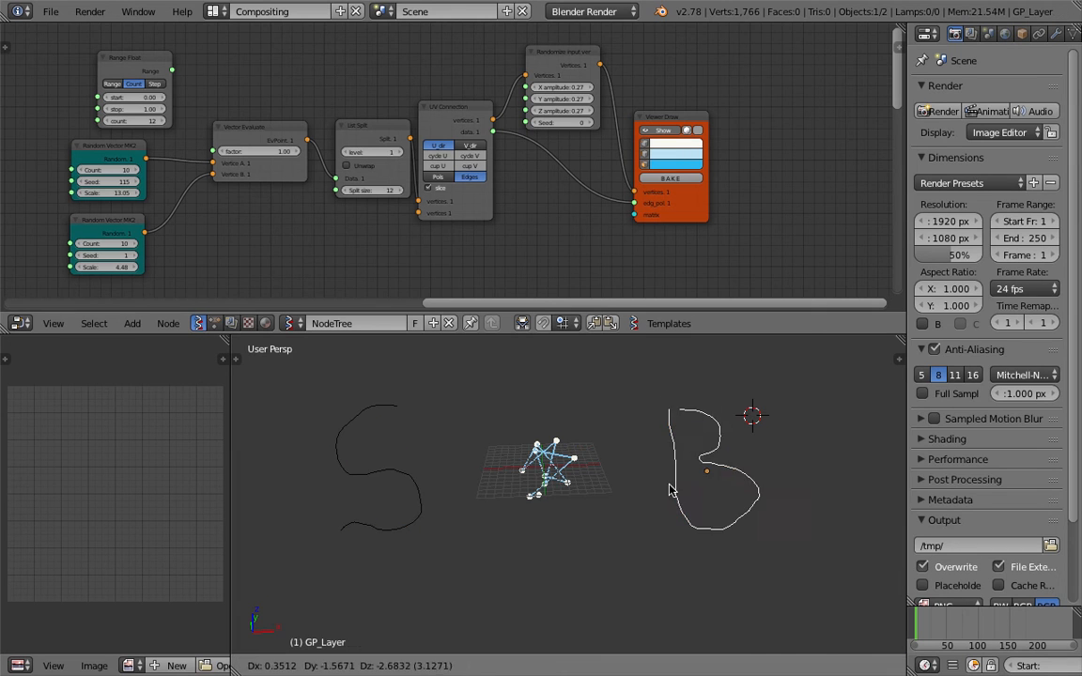
Save an incremented copy of the blend file with Save As
click(51, 12)
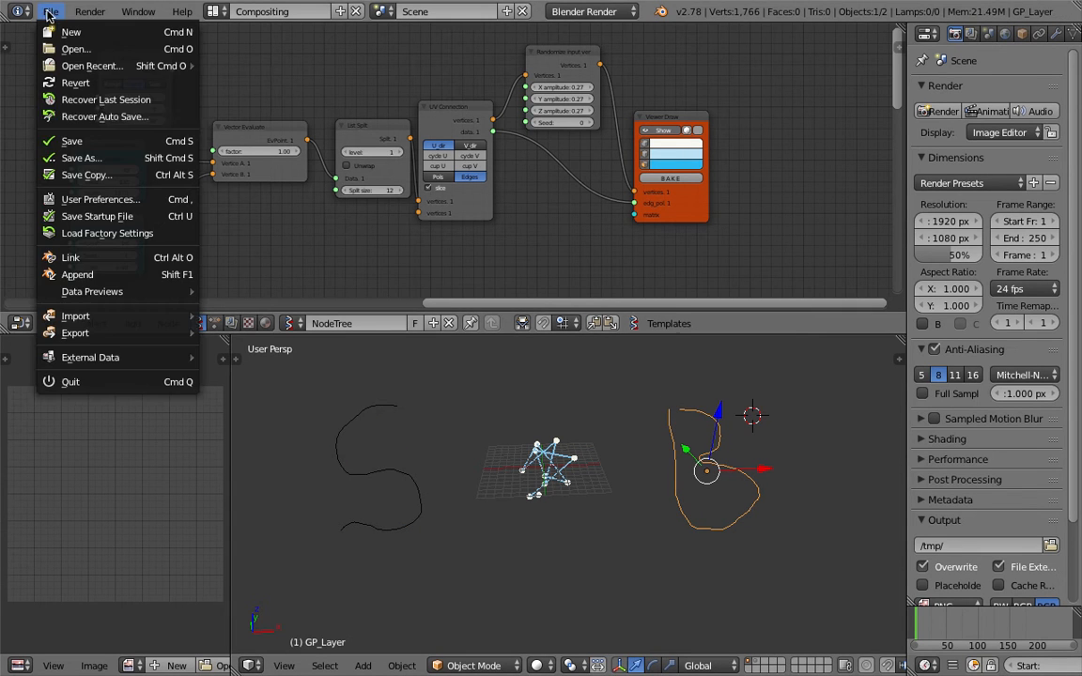
click(66, 140)
click(960, 74)
click(994, 58)
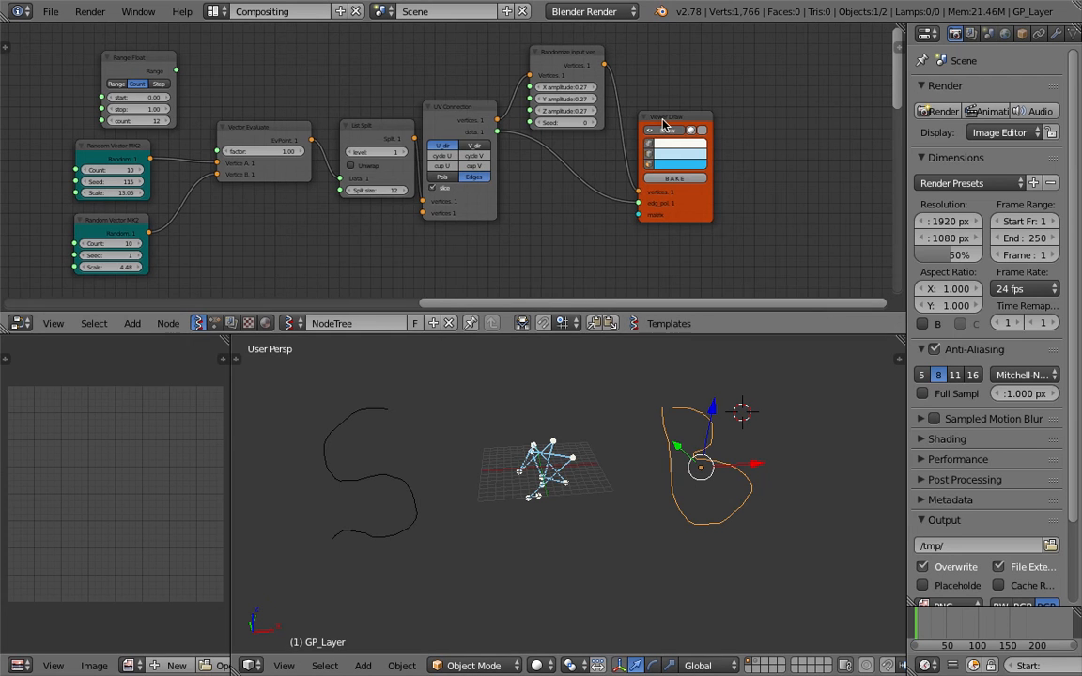
Shift the Viewer Draw, Randomize input vector and UV Connection nodes to the right
drag(663, 125, 726, 129)
drag(542, 54, 597, 54)
drag(431, 106, 461, 92)
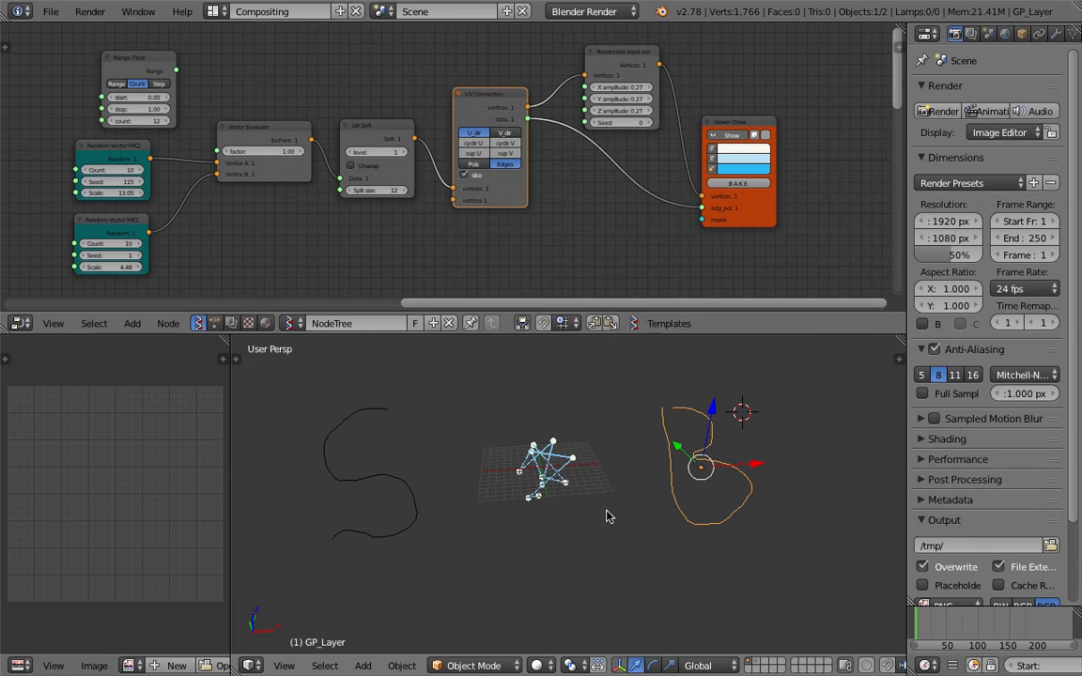
scroll(237, 244, down, 2)
Add an Objects in mk2 node by searching the Add menu
middle_drag(237, 244, 272, 173)
key(shift+a)
click(336, 188)
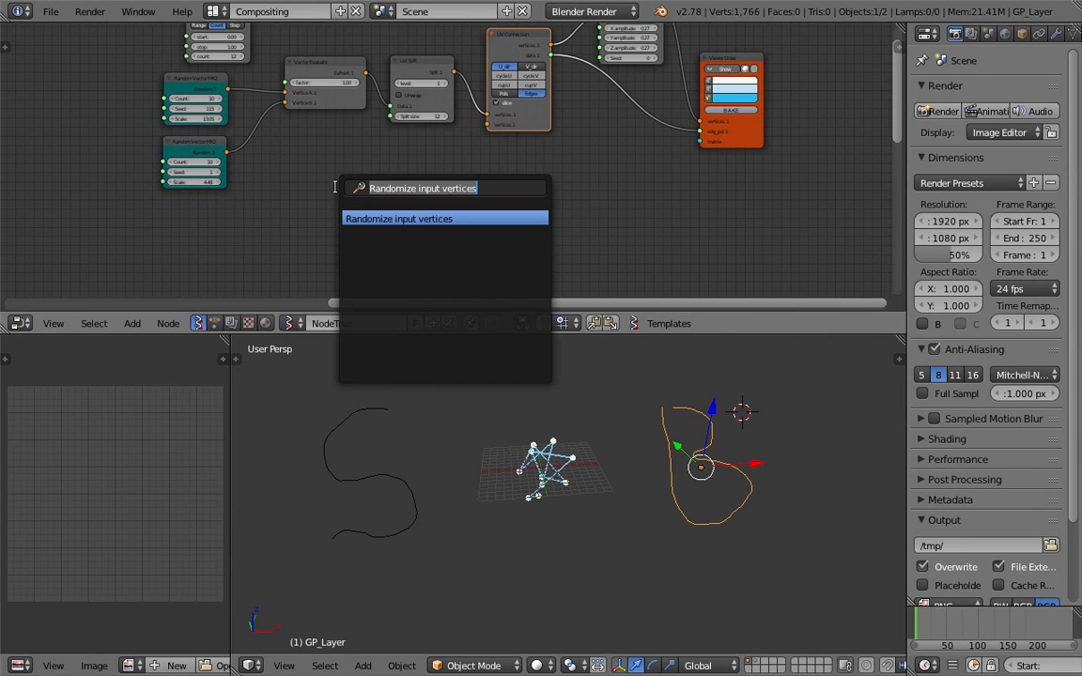
text(obejc)
key(BackSpace)
key(BackSpace)
text(jec)
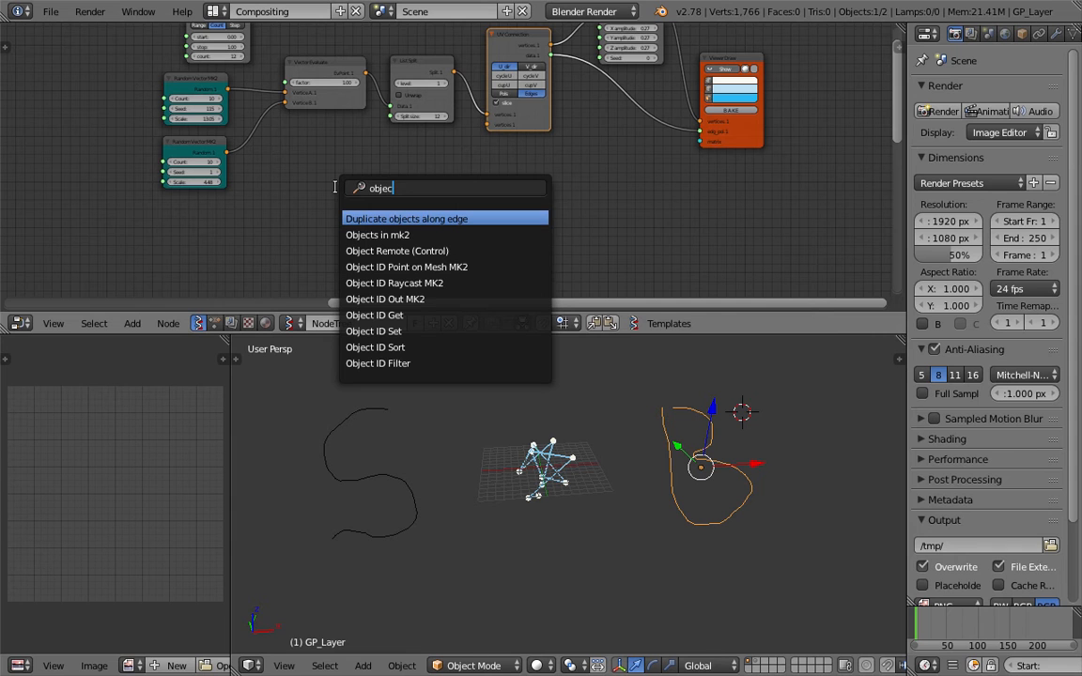
key(Down)
key(Return)
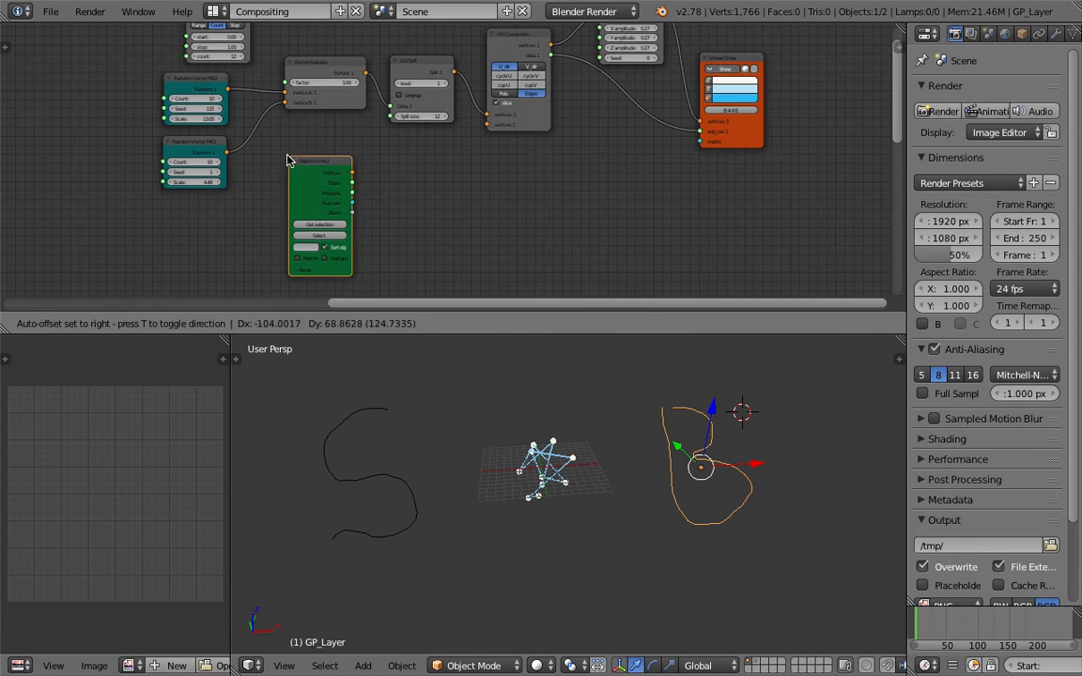
click(297, 175)
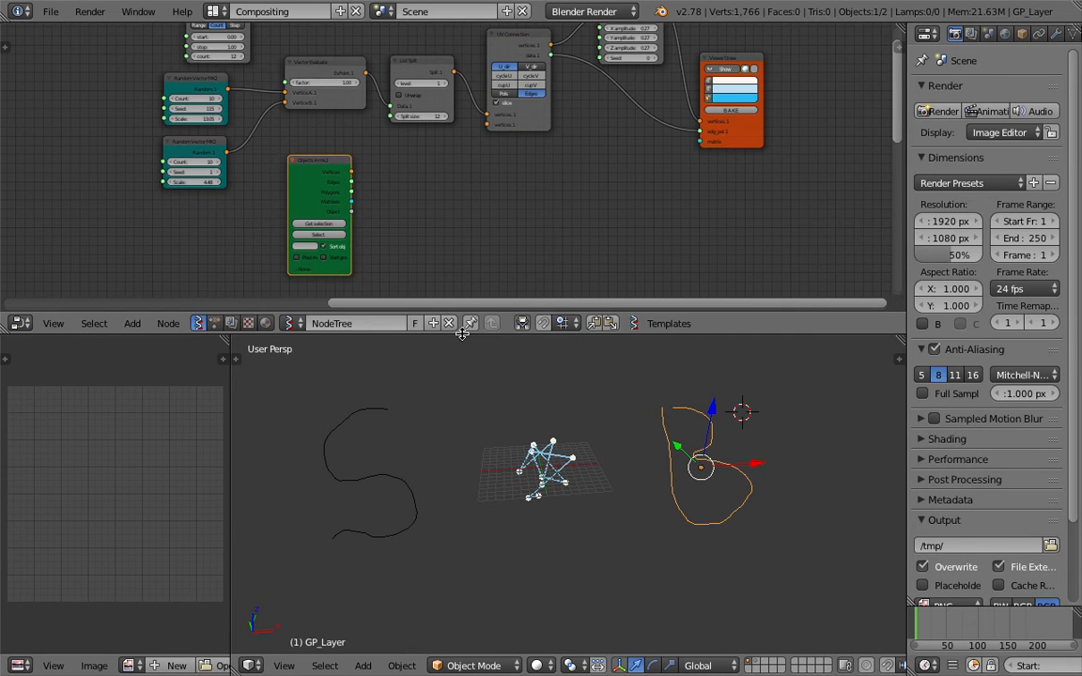
Make the node editor taller and move the Objects in mk2 node up
drag(418, 320, 445, 392)
middle_drag(415, 305, 419, 271)
scroll(418, 270, up, 2)
middle_drag(370, 207, 382, 229)
drag(326, 178, 322, 155)
scroll(323, 172, down, 1)
middle_drag(320, 184, 404, 251)
Delete both Random Vector MK2 nodes and move the Objects in mk2 node left
click(277, 160)
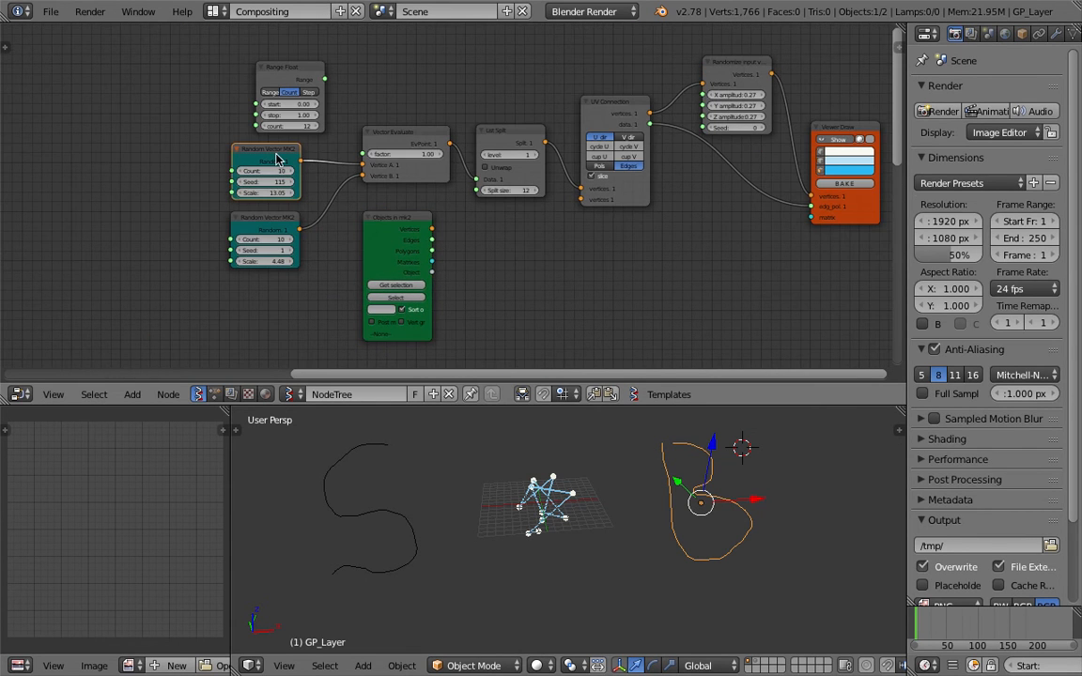
key(x)
click(295, 217)
key(x)
drag(398, 227, 157, 119)
scroll(167, 123, up, 2)
middle_drag(171, 124, 181, 129)
Load the S sketch (GP_Layer.001) into the Objects node, then a duplicate with the B sketch (GP_Layer)
right_click(342, 455)
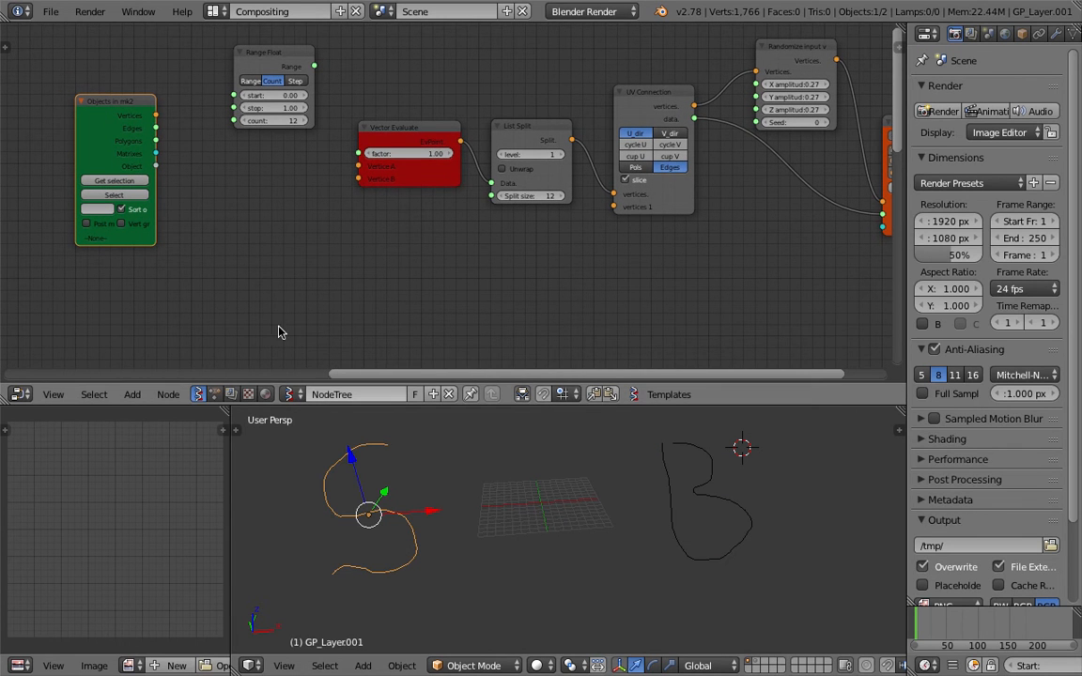
click(132, 180)
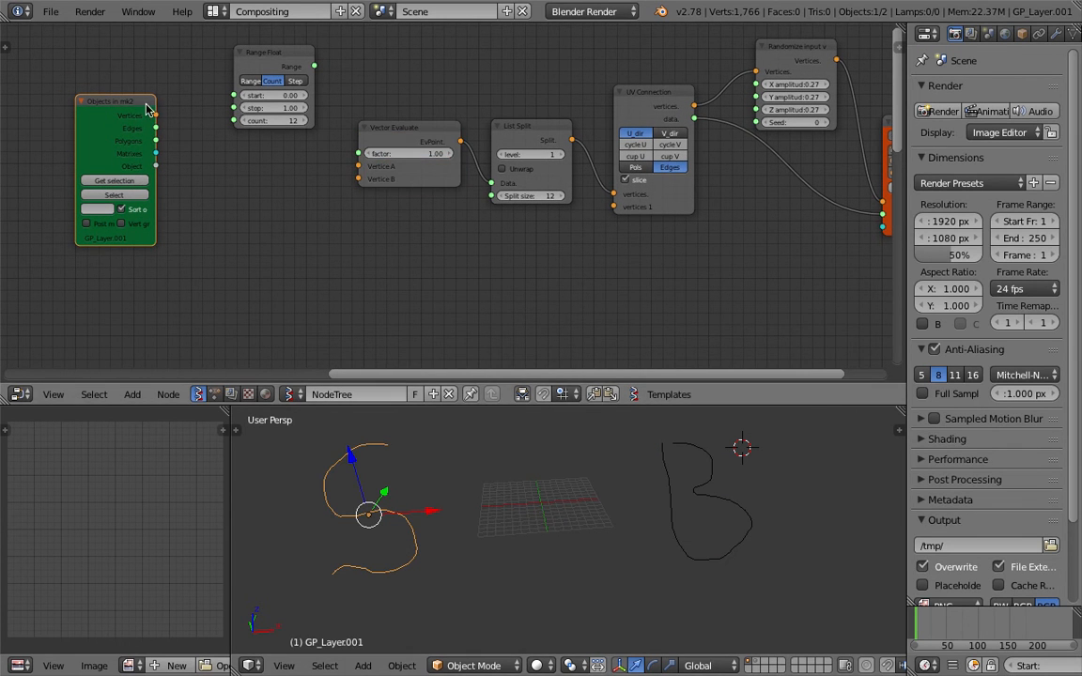
drag(145, 107, 143, 78)
key(shift+d)
right_click(657, 450)
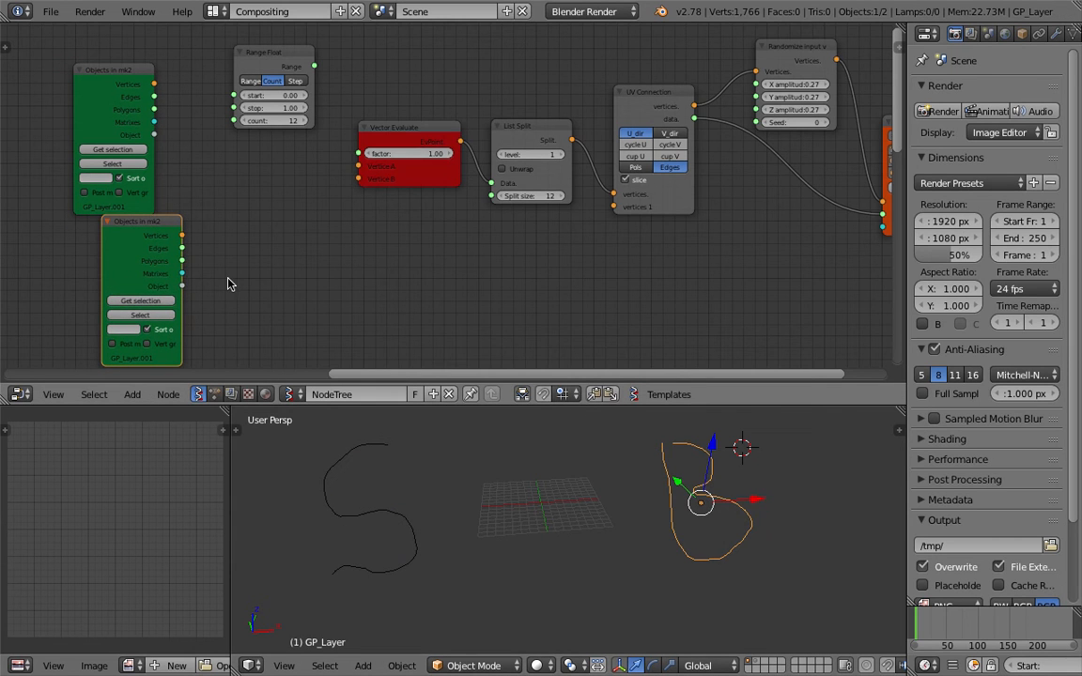
click(167, 299)
drag(157, 257, 135, 275)
Enlarge the node editor and shift both Objects in mk2 nodes left
middle_drag(177, 236, 234, 208)
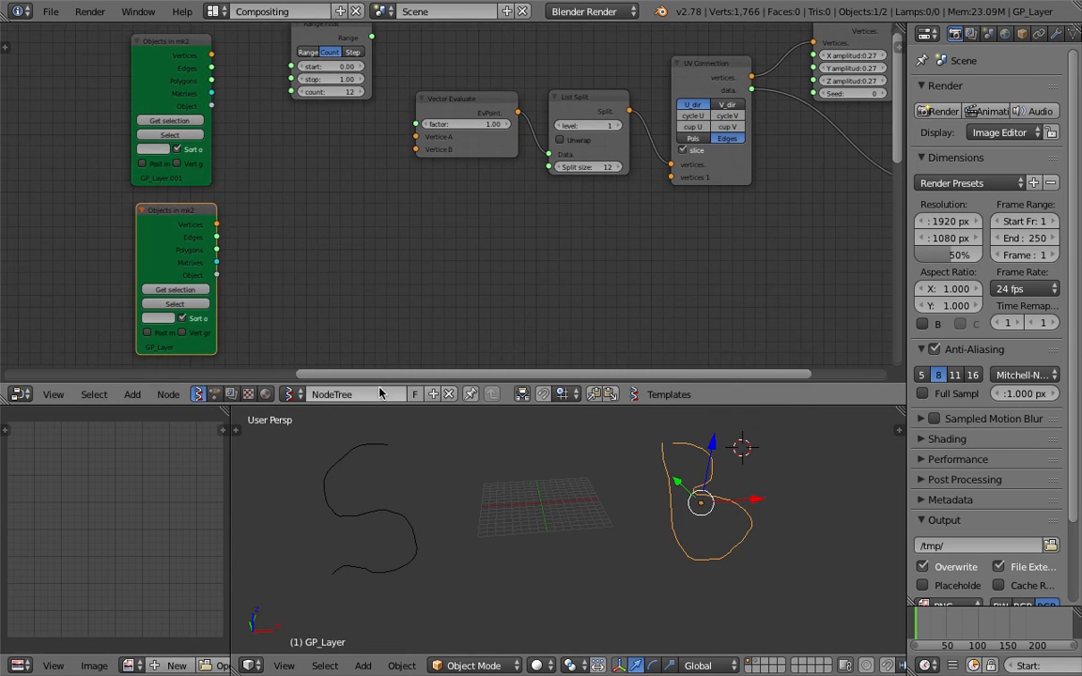
drag(392, 406, 392, 473)
drag(189, 247, 128, 262)
drag(169, 84, 98, 103)
scroll(225, 221, down, 3)
middle_drag(214, 370, 366, 154)
Duplicate the Vector Interpolation mk3 node and place it beside the Objects nodes
click(327, 380)
middle_drag(428, 207, 388, 398)
key(shift+d)
click(469, 47)
scroll(483, 103, up, 6)
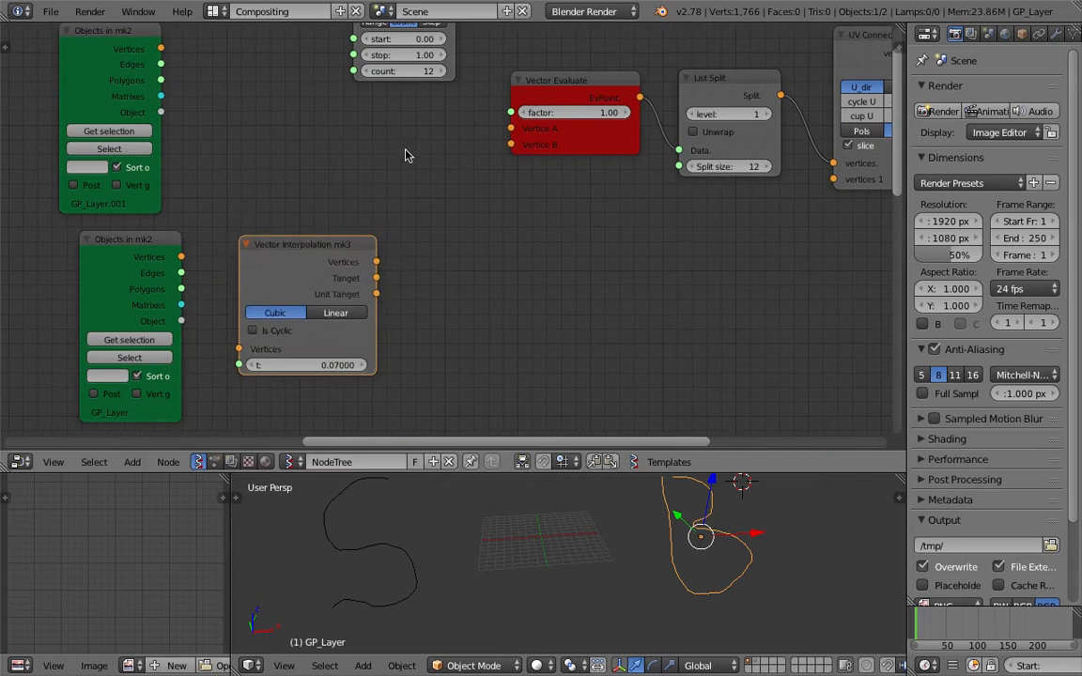
drag(338, 249, 356, 144)
middle_drag(356, 144, 324, 198)
middle_drag(772, 158, 589, 183)
drag(349, 152, 357, 145)
middle_drag(312, 162, 693, 131)
scroll(377, 148, down, 3)
Connect the top Objects node's Vertices to the Vector Interpolation node
drag(321, 105, 277, 104)
drag(315, 272, 189, 274)
drag(255, 86, 189, 89)
scroll(415, 175, up, 1)
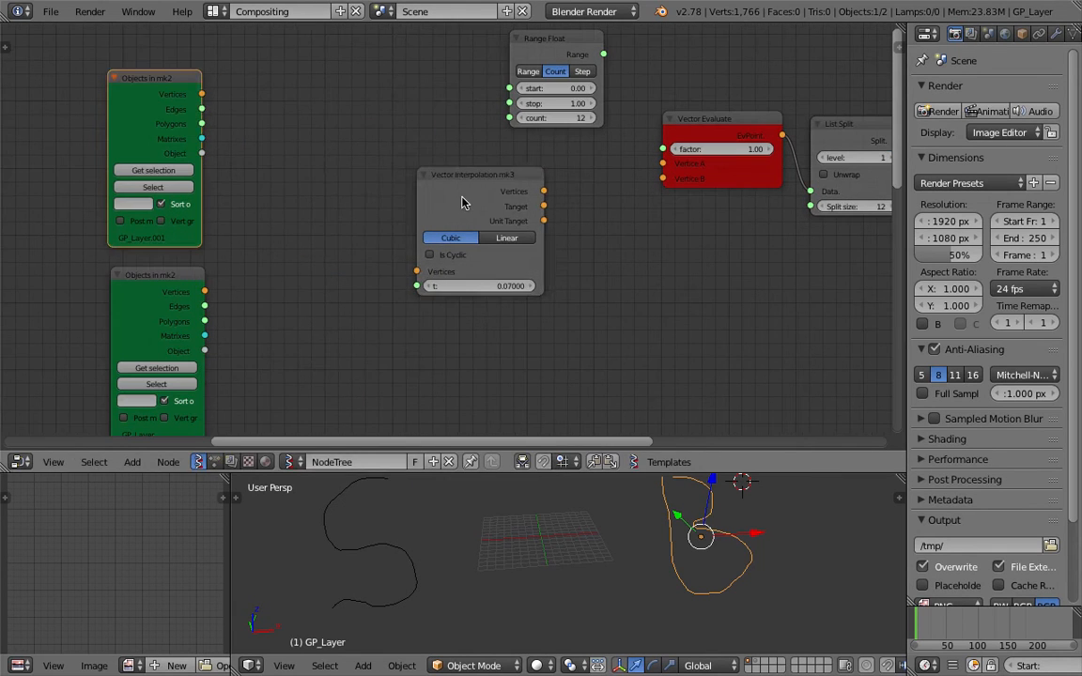
drag(415, 176, 291, 102)
drag(201, 94, 246, 109)
drag(262, 158, 264, 161)
drag(203, 94, 298, 197)
drag(334, 108, 338, 93)
Duplicate the Vector Interpolation node and link the lower Objects vertices to it
key(shift+d)
click(308, 283)
drag(204, 291, 272, 369)
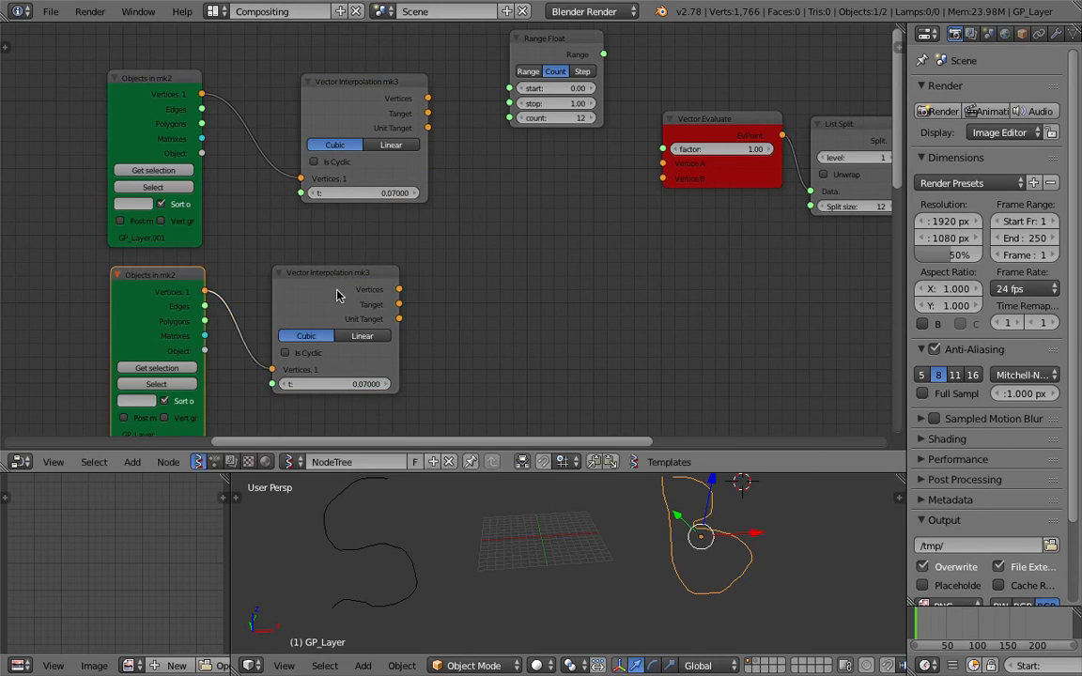
drag(337, 290, 301, 297)
Save over the existing file and align the two interpolation nodes
key(ctrl+s)
click(343, 295)
drag(380, 102, 338, 104)
drag(306, 284, 324, 279)
Duplicate the Viewer Draw node below Range Float and move Range Float above Vector Evaluate
middle_drag(476, 212, 459, 212)
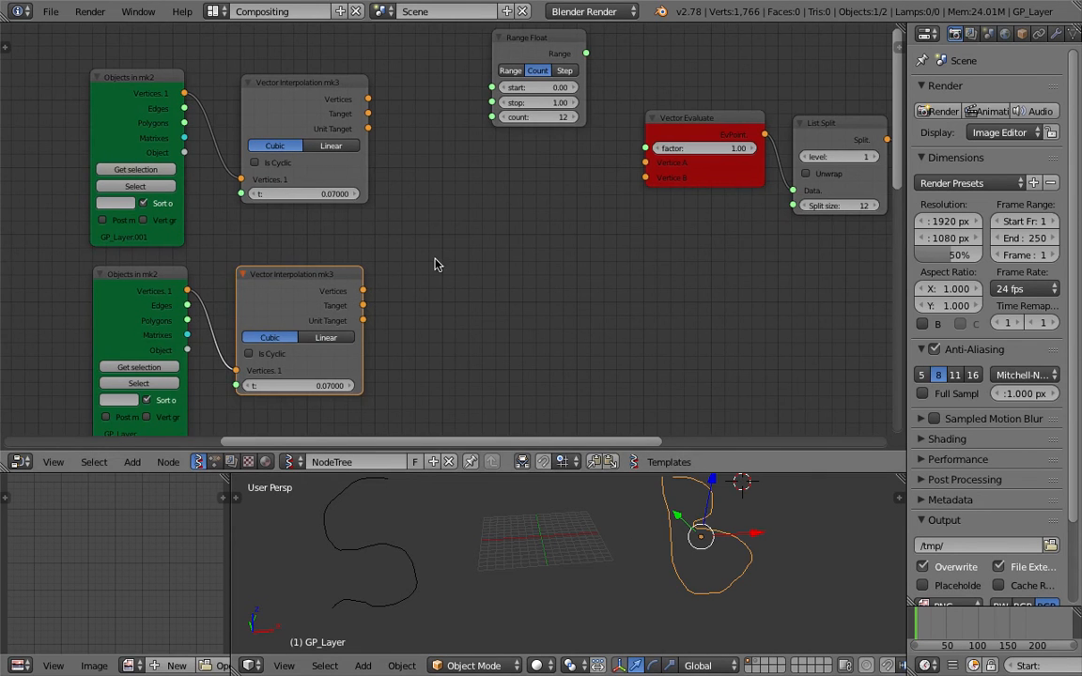
middle_drag(593, 231, 548, 259)
scroll(549, 258, down, 3)
middle_drag(693, 265, 606, 258)
middle_drag(806, 183, 644, 193)
click(847, 174)
key(shift+d)
click(219, 190)
drag(282, 109, 432, 77)
scroll(432, 77, up, 4)
middle_drag(172, 133, 415, 109)
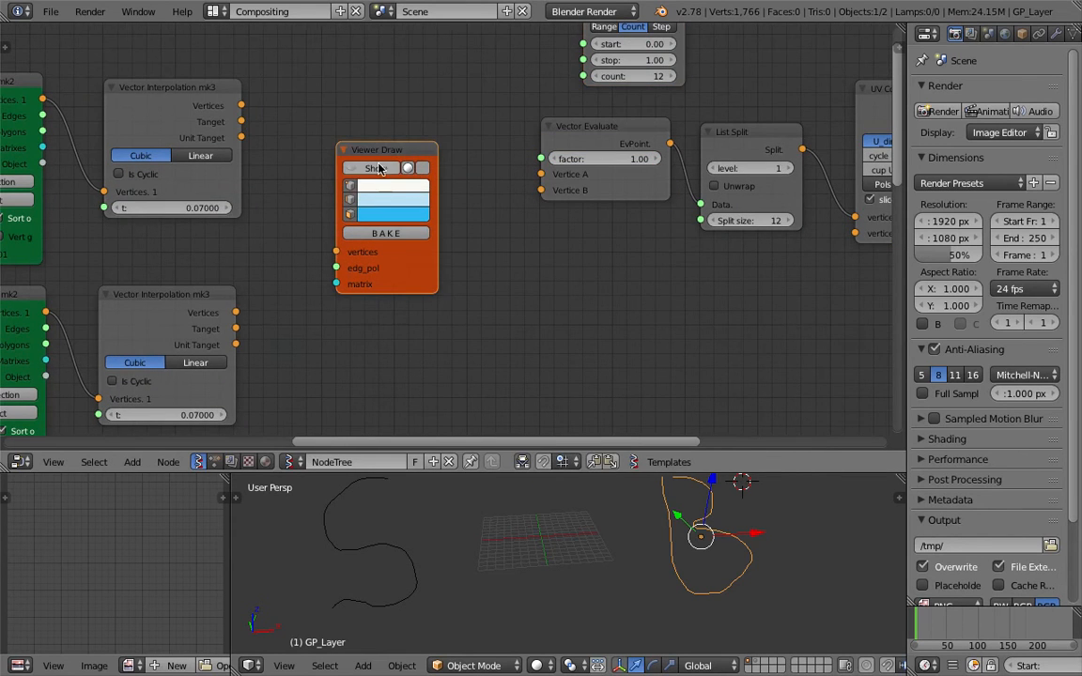
Add a second Viewer Draw and link each Vector Interpolation's vertices to its own viewer
scroll(393, 152, down, 2)
key(shift+d)
click(393, 316)
drag(283, 131, 343, 181)
middle_drag(336, 178, 342, 173)
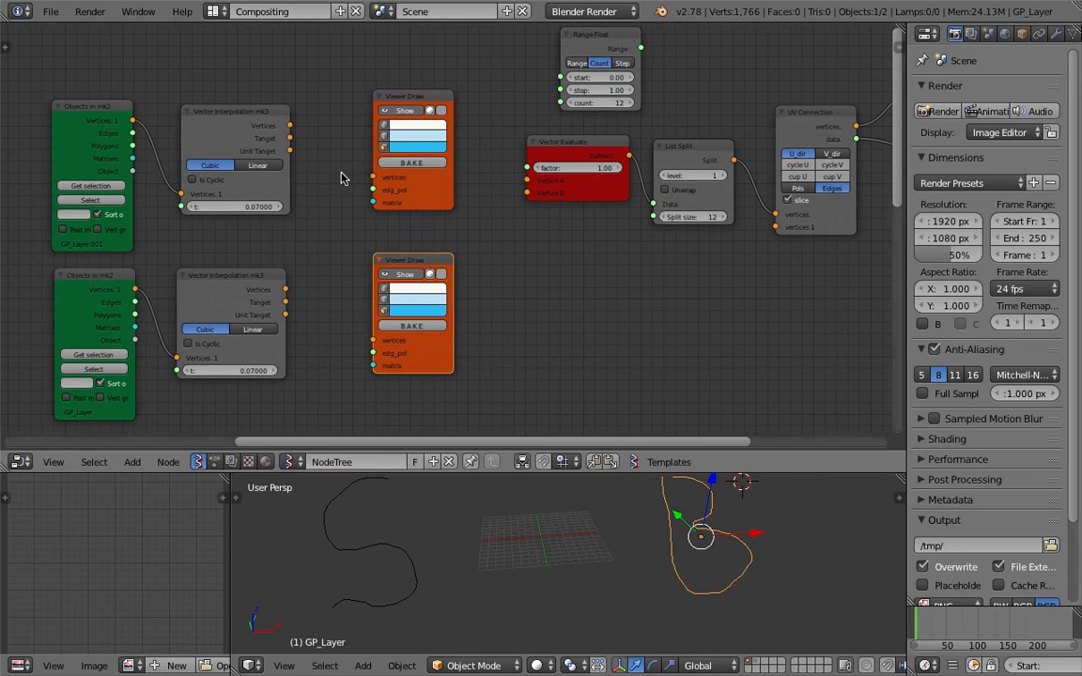
drag(291, 126, 315, 139)
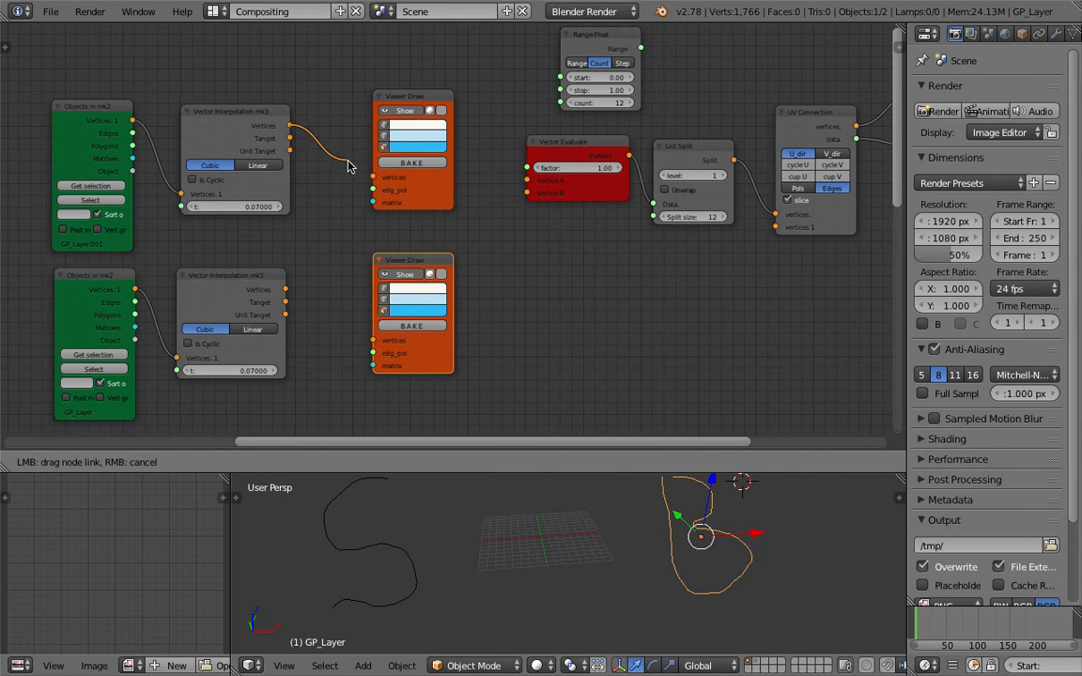
drag(368, 178, 373, 177)
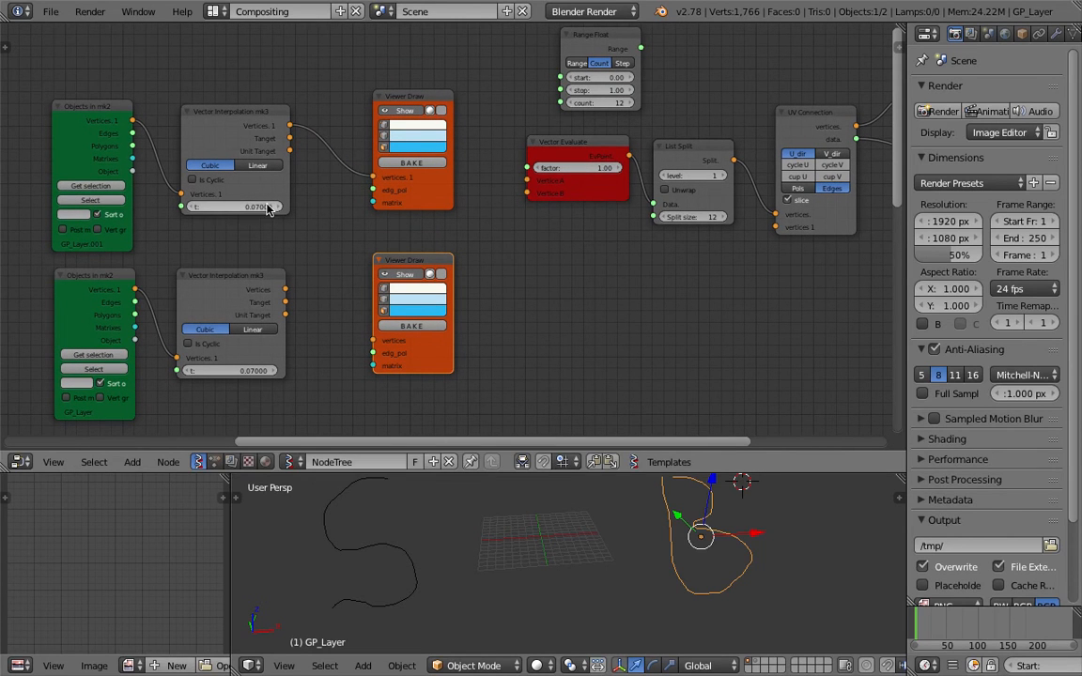
drag(286, 289, 373, 340)
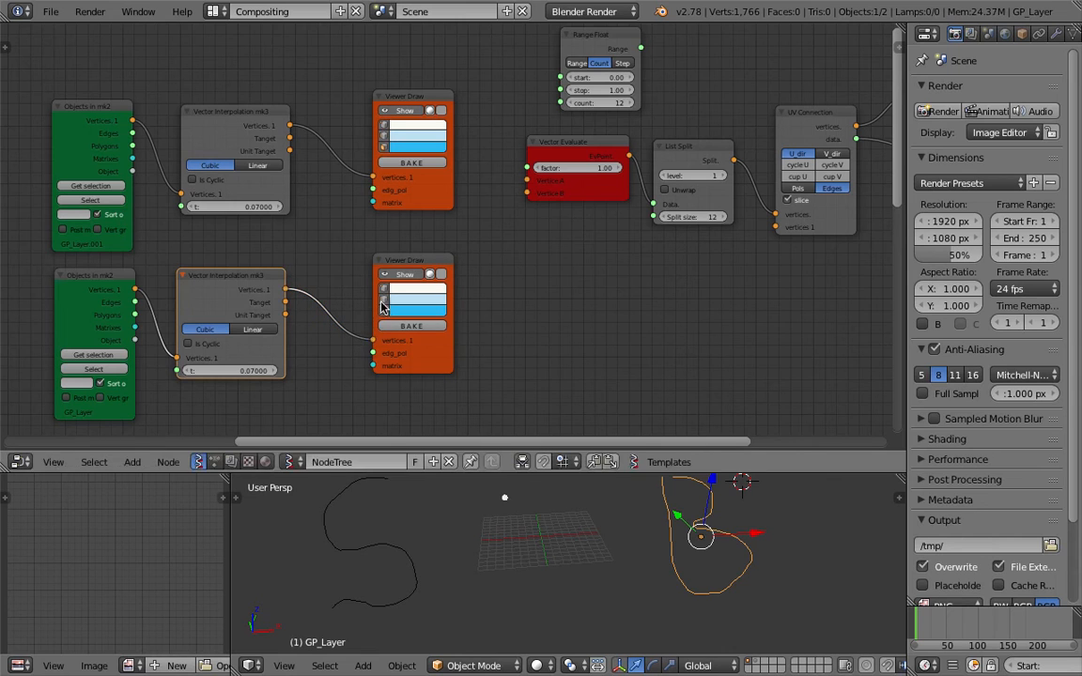
middle_drag(382, 300, 406, 286)
scroll(601, 565, down, 2)
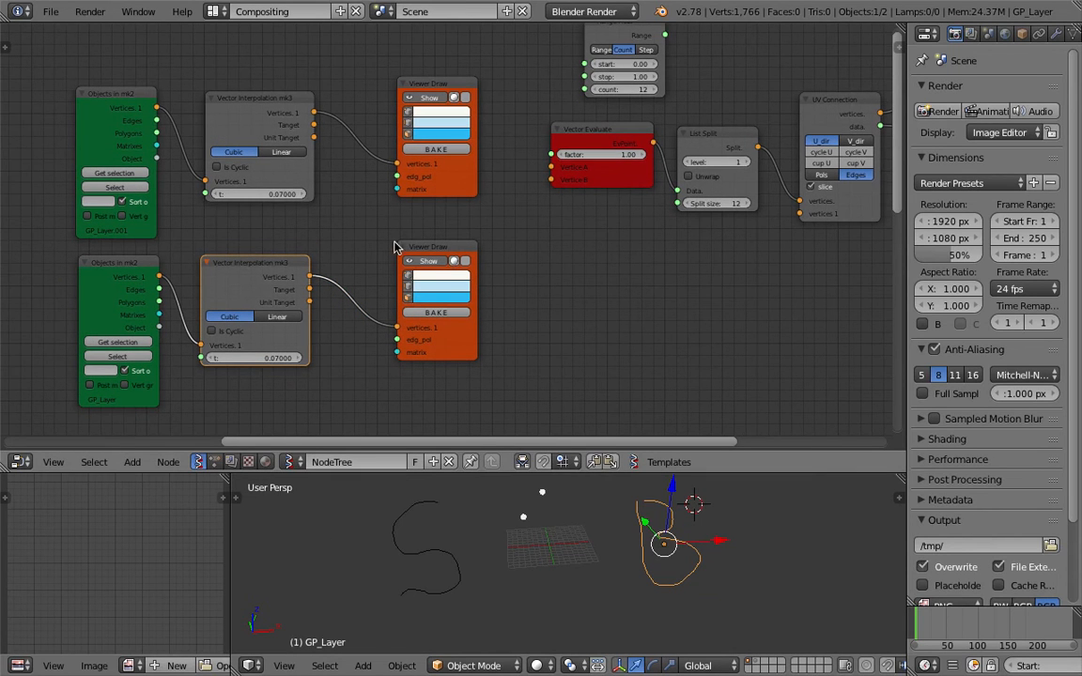
Set the lower interpolation t to 0.37 and the upper to 0.58
drag(260, 359, 246, 358)
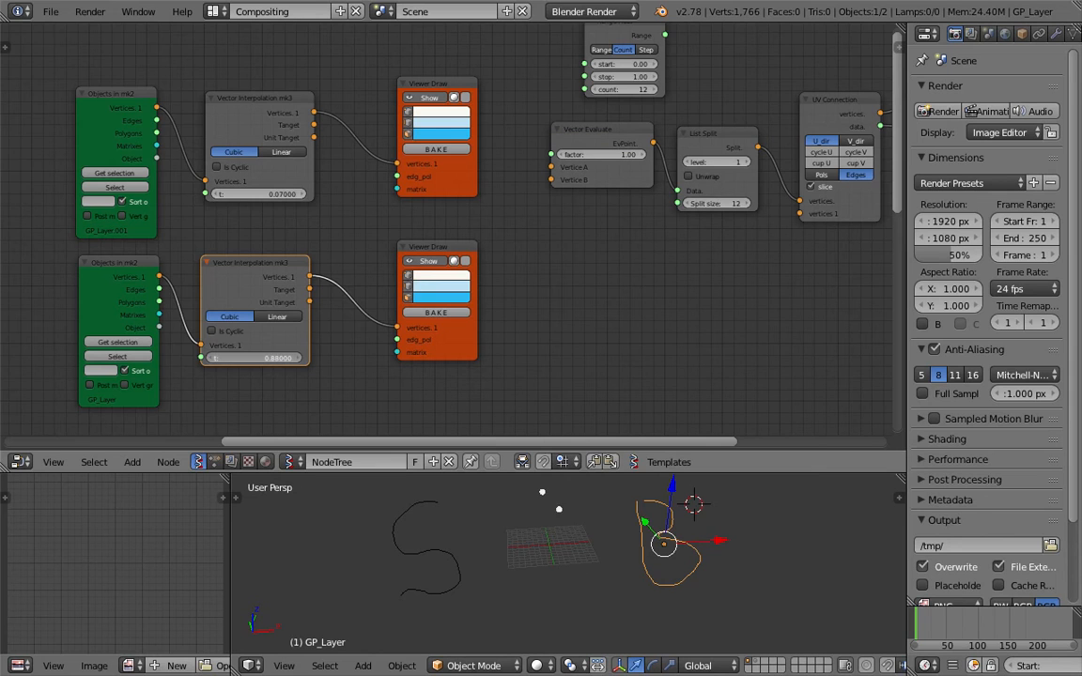
drag(260, 359, 224, 359)
drag(265, 195, 299, 195)
middle_drag(578, 515, 531, 516)
Spread the sketches apart, moving B to the right and S left and down
right_drag(686, 573, 720, 573)
right_drag(430, 548, 389, 556)
right_drag(693, 555, 700, 547)
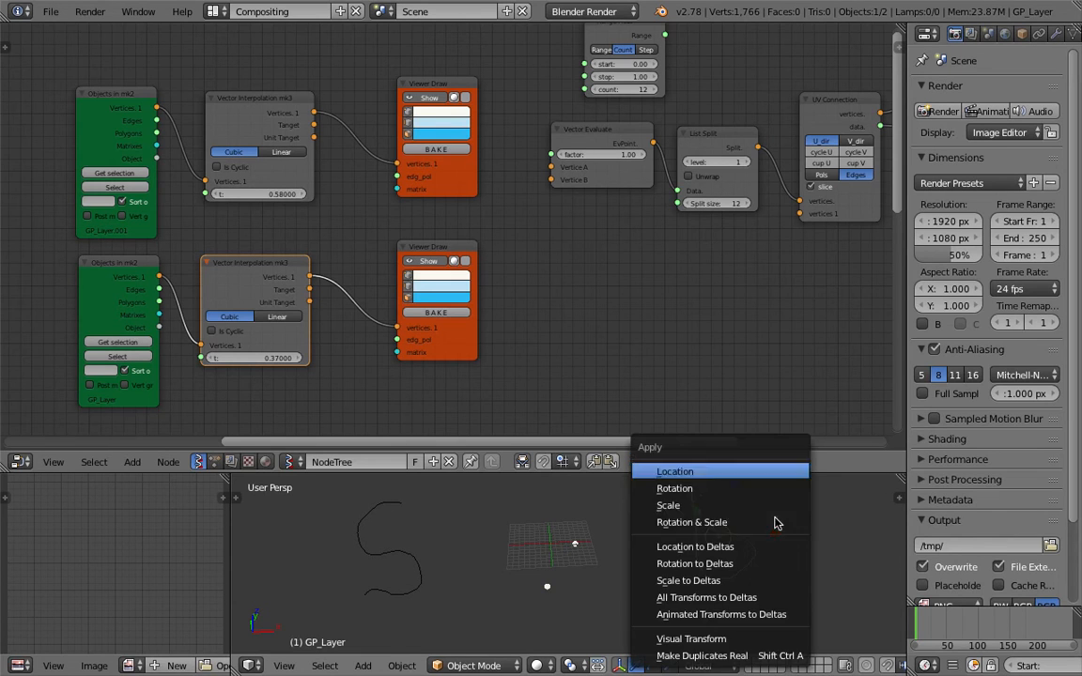
Apply rotation and scale to the B sketch and shift both Objects in mk2 nodes left
key(ctrl+a)
click(759, 521)
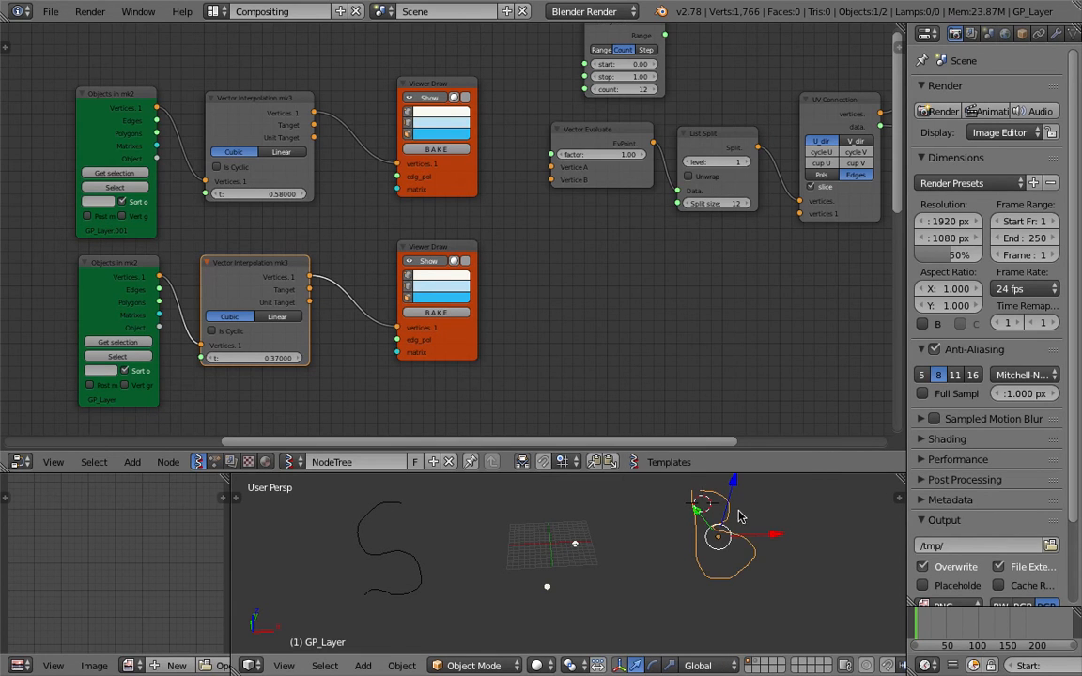
middle_drag(449, 218, 489, 210)
drag(142, 100, 79, 99)
drag(160, 261, 81, 263)
middle_drag(543, 528, 546, 531)
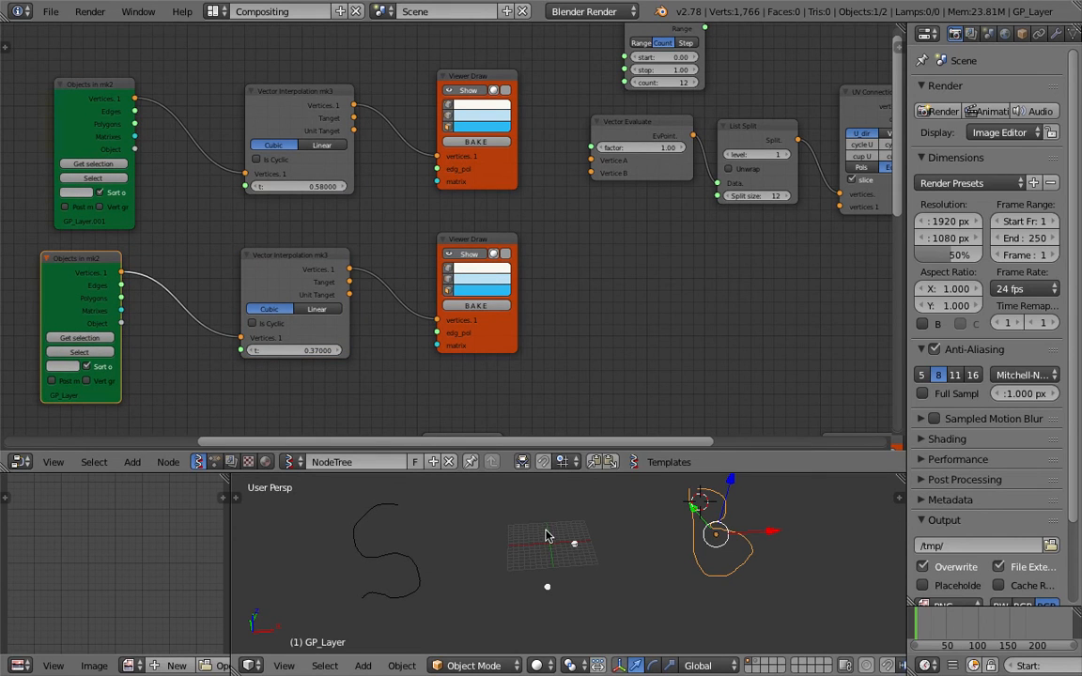
middle_drag(86, 82, 213, 100)
drag(229, 109, 166, 113)
Add a Matrix Apply node on the upper objects link and feed it the objects' matrices
key(shift+a)
click(276, 83)
text(matri)
key(Return)
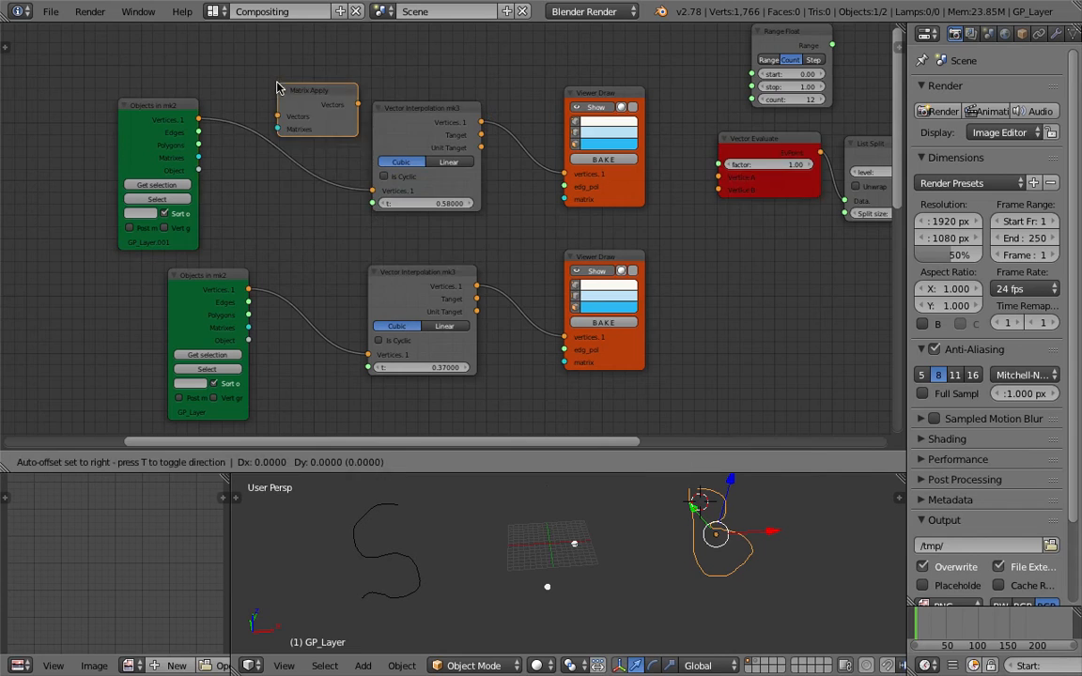
click(248, 132)
drag(198, 157, 232, 180)
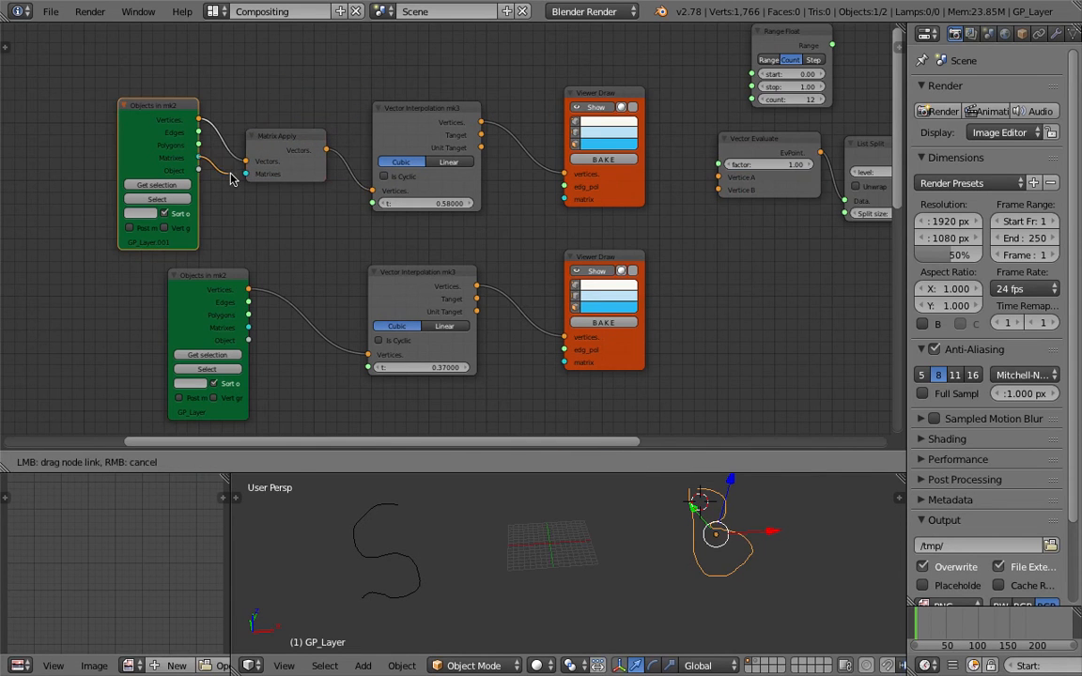
drag(289, 146, 290, 143)
Duplicate Matrix Apply onto the lower objects link and connect its matrices
key(shift+d)
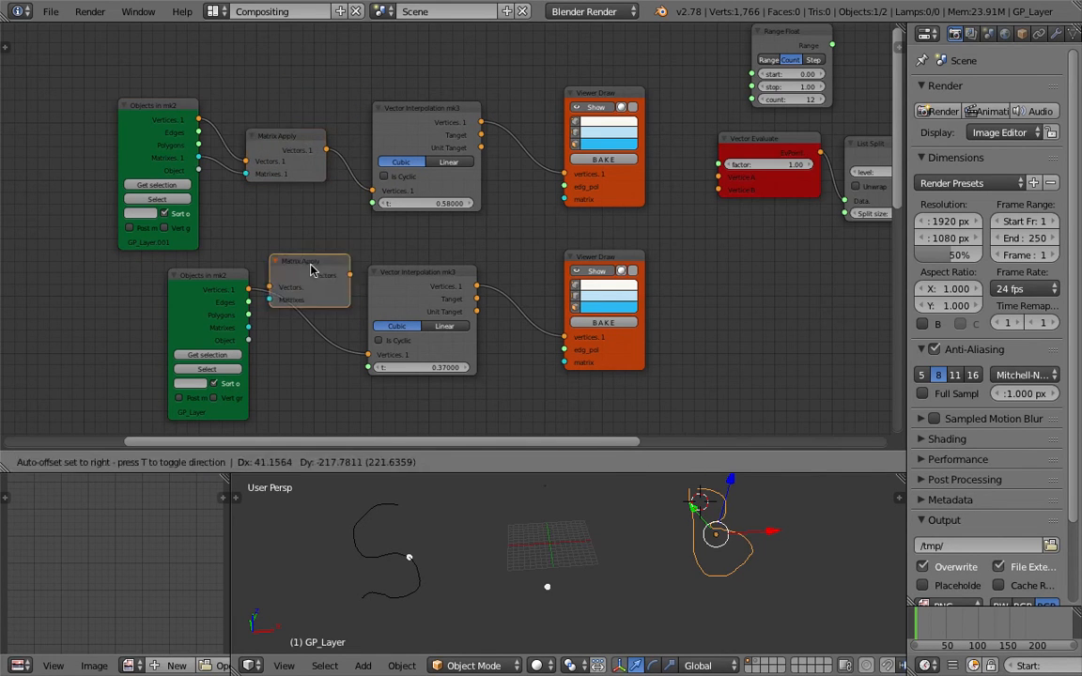
click(303, 312)
drag(250, 331, 335, 332)
middle_drag(357, 236, 288, 234)
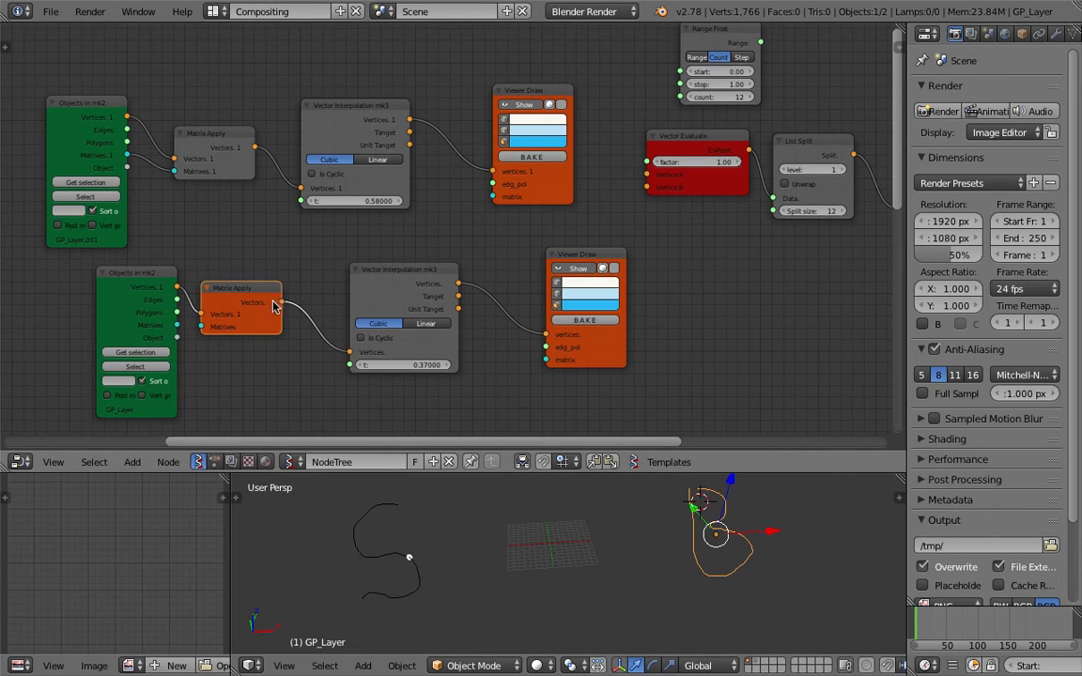
drag(177, 325, 201, 326)
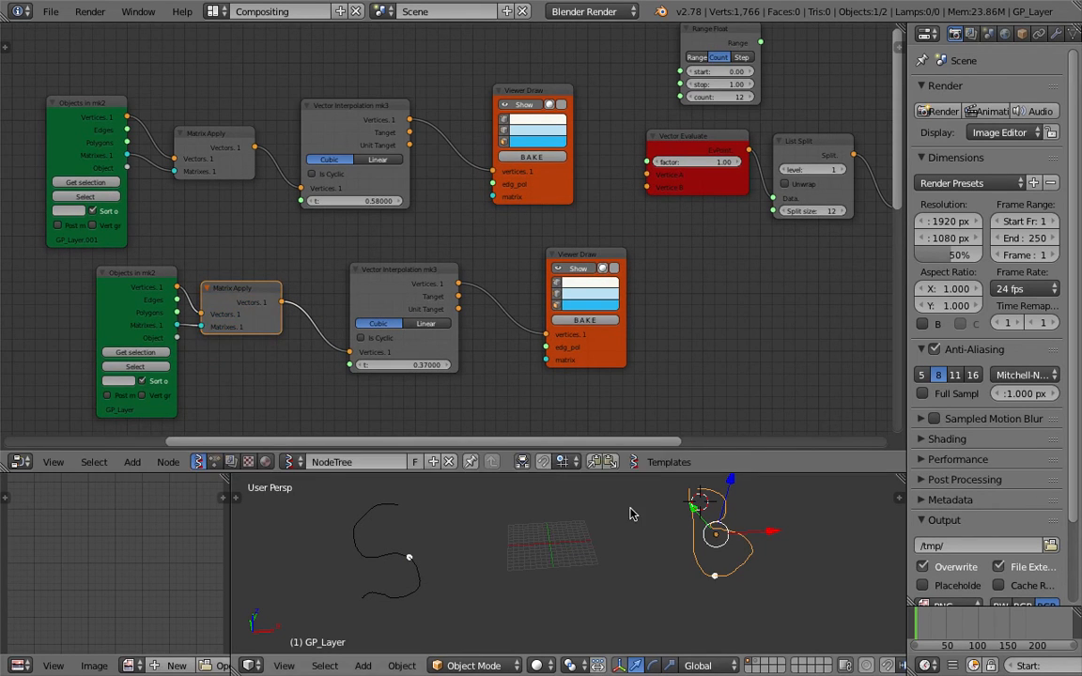
click(574, 523)
Lower both Vector Interpolation t values to about zero so points sit at the S and B starts
key(a)
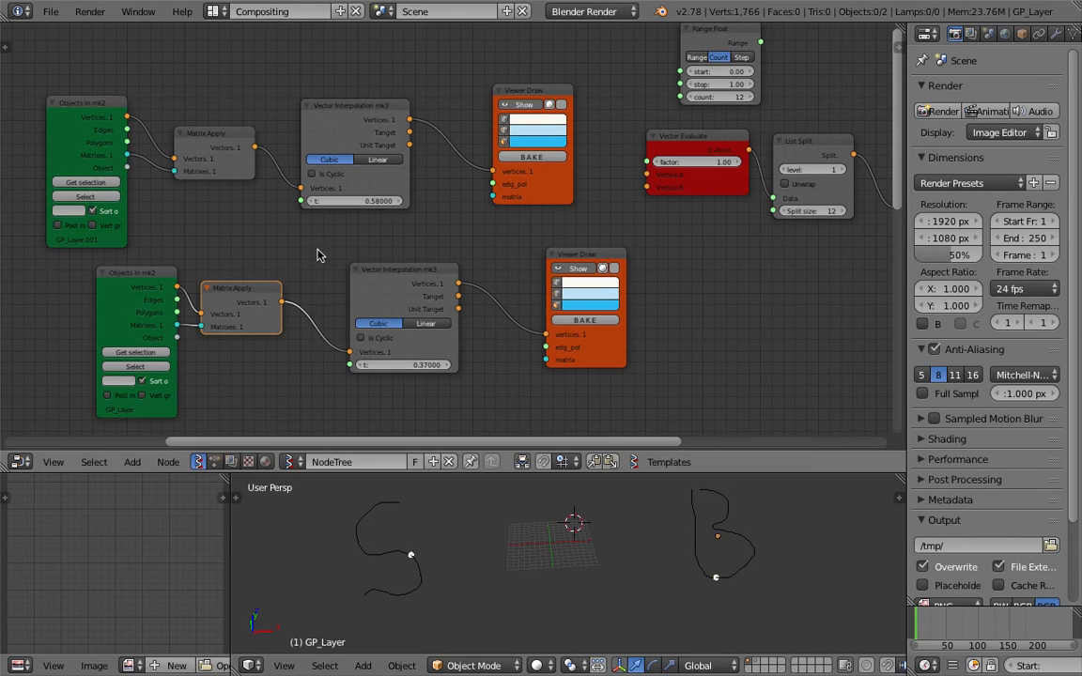
drag(357, 201, 350, 201)
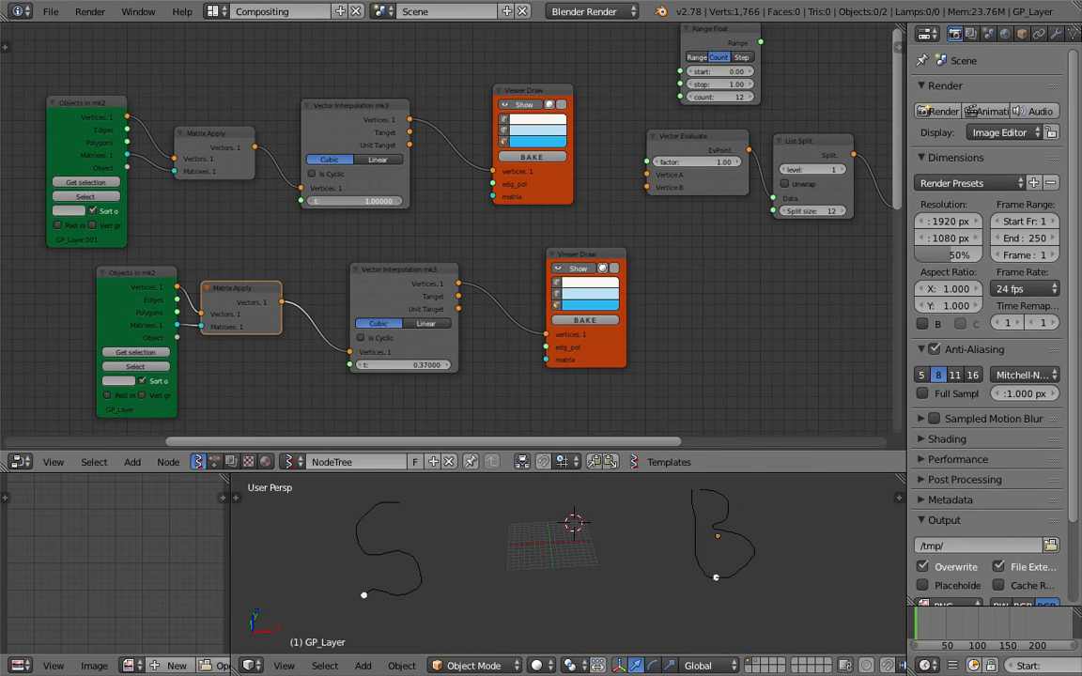
drag(349, 201, 343, 201)
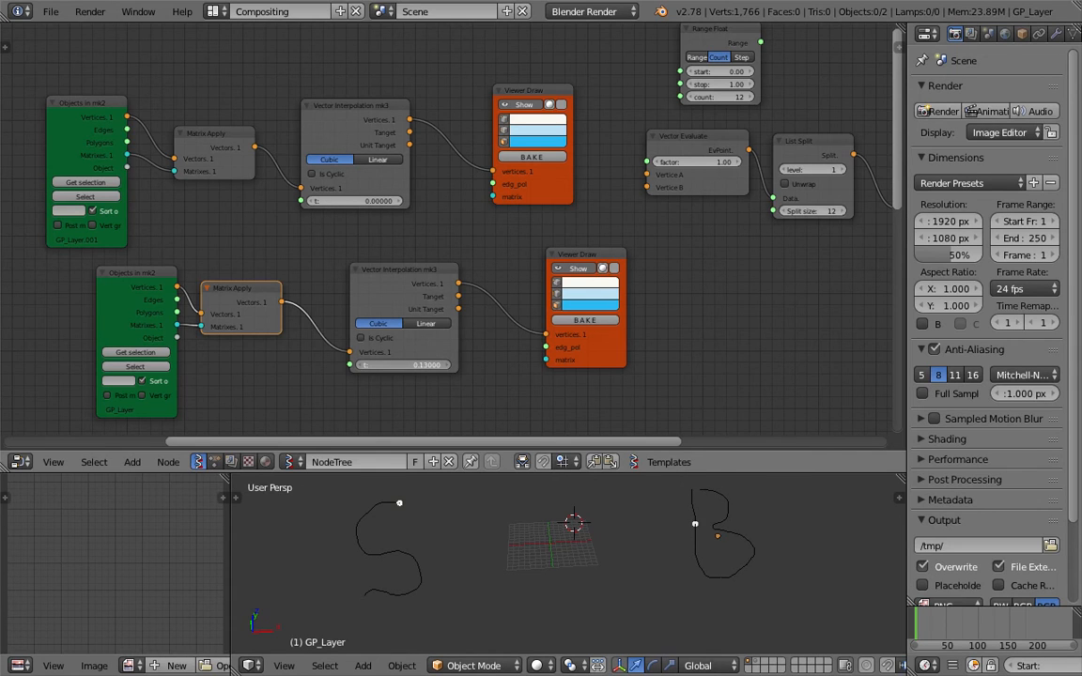
drag(415, 366, 403, 366)
drag(423, 271, 429, 280)
Save the file and move the Range Float node beside the upper Objects in mk2 chain
key(ctrl+s)
click(430, 281)
middle_drag(430, 255, 459, 225)
scroll(458, 226, down, 2)
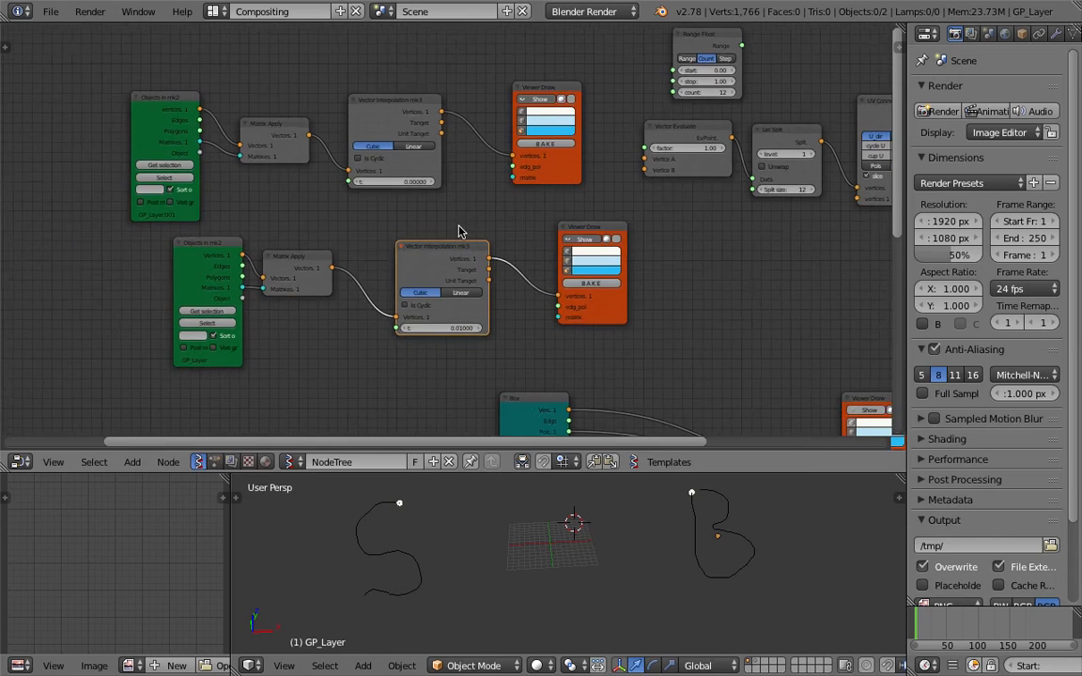
middle_drag(297, 157, 317, 200)
drag(726, 82, 269, 80)
scroll(263, 83, up, 1)
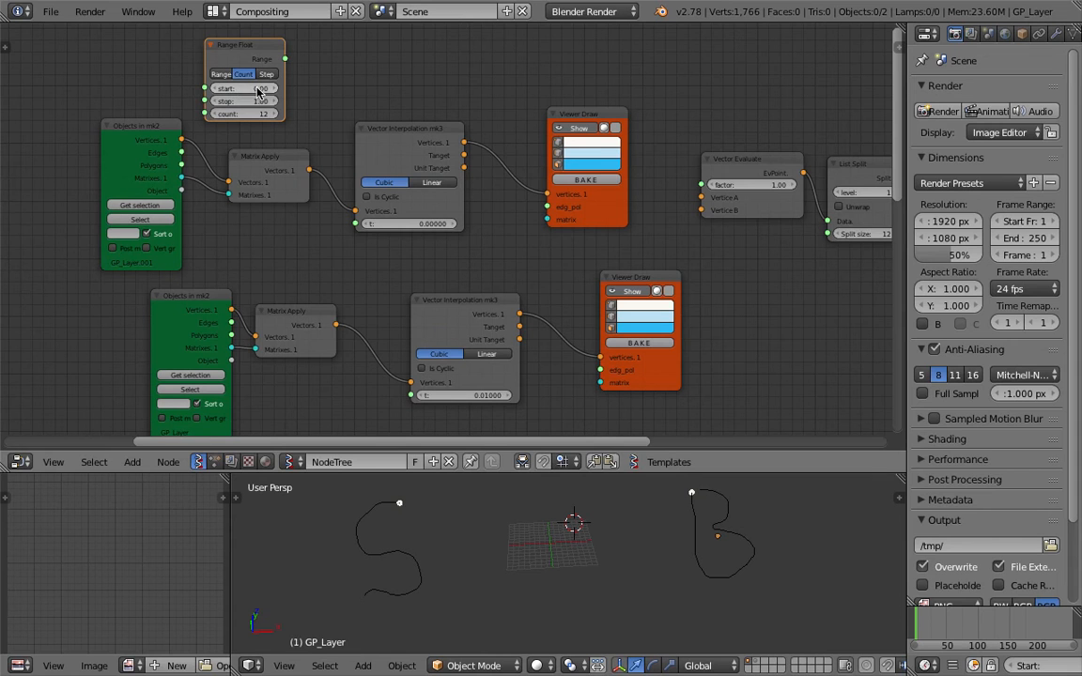
scroll(252, 60, down, 1)
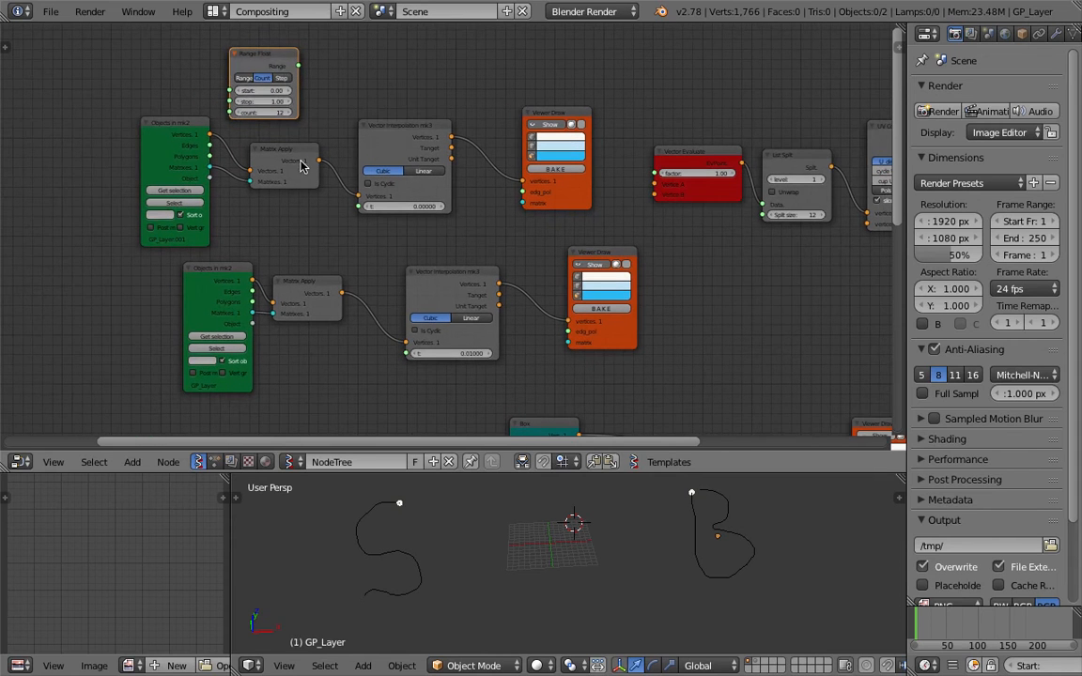
Duplicate the Range Float, drive both interpolation t inputs from them, and set count to 20
key(shift+d)
click(366, 382)
drag(359, 368, 395, 366)
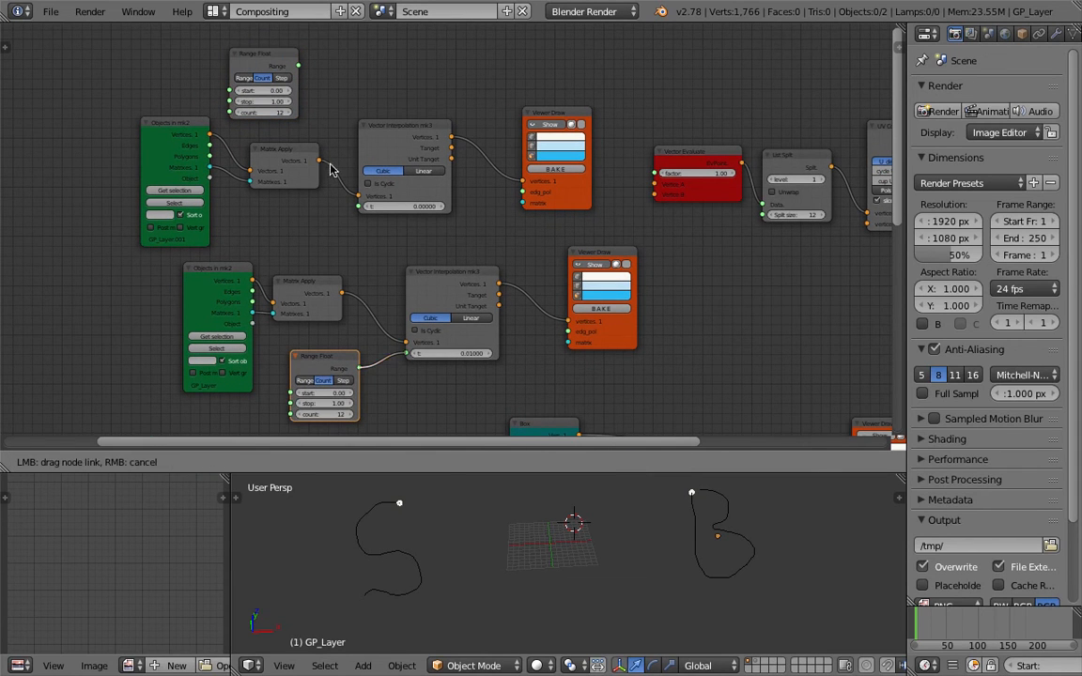
drag(298, 66, 359, 207)
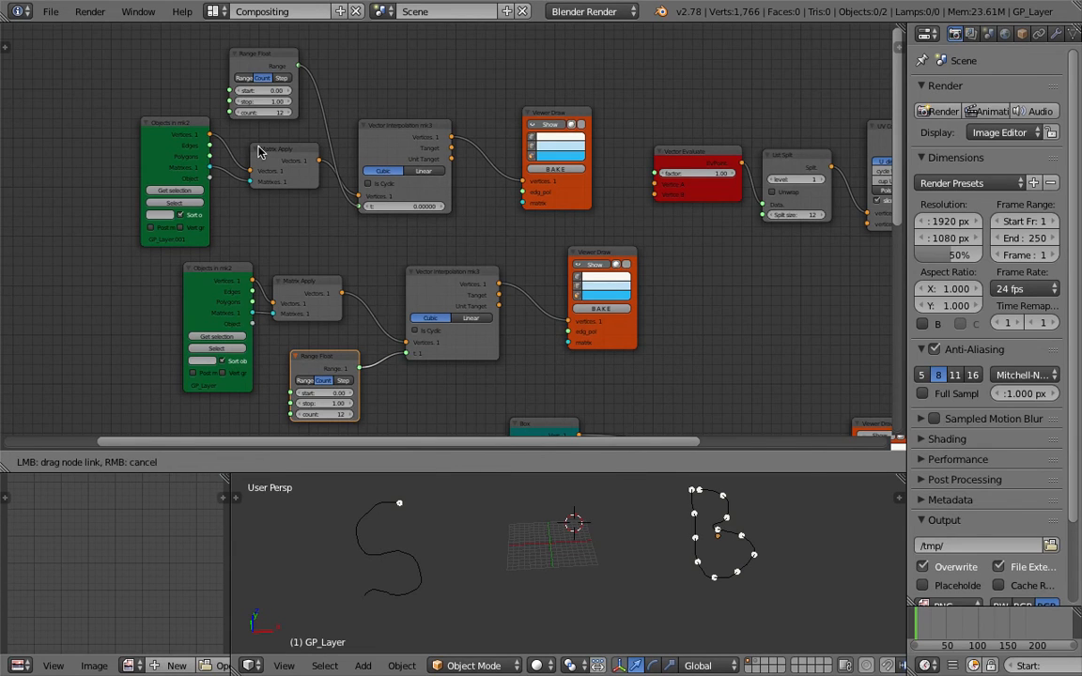
drag(260, 152, 263, 112)
text(20)
key(Return)
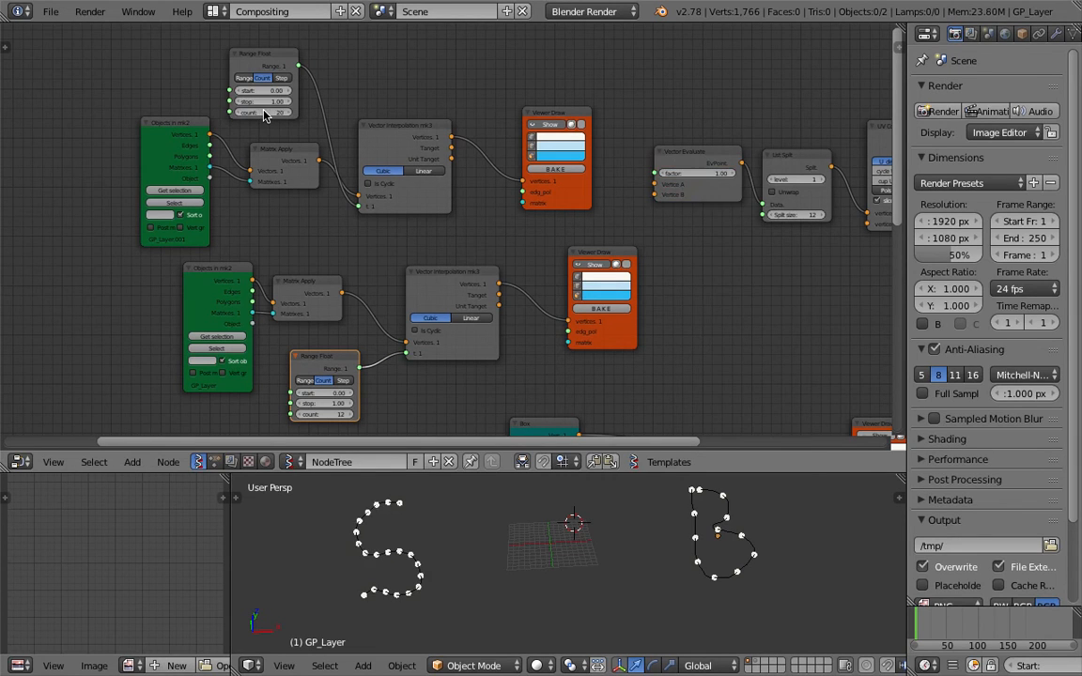
key(Return)
Sketch a grease-pencil arrow between the S and B, then save the file
click(589, 547)
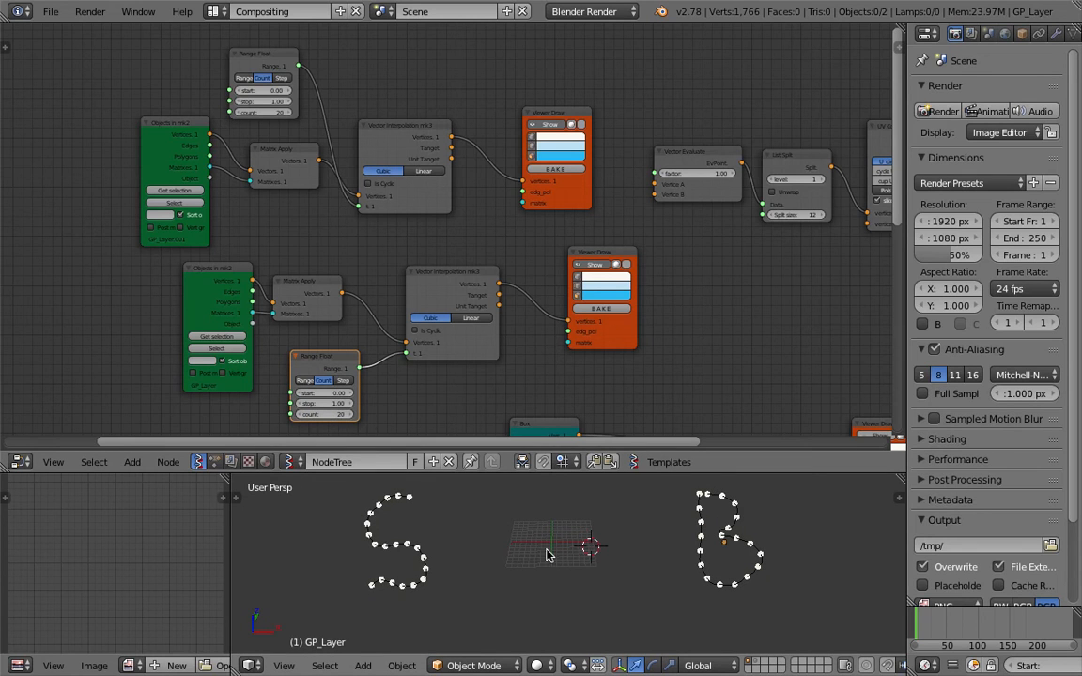
drag(515, 537, 642, 524)
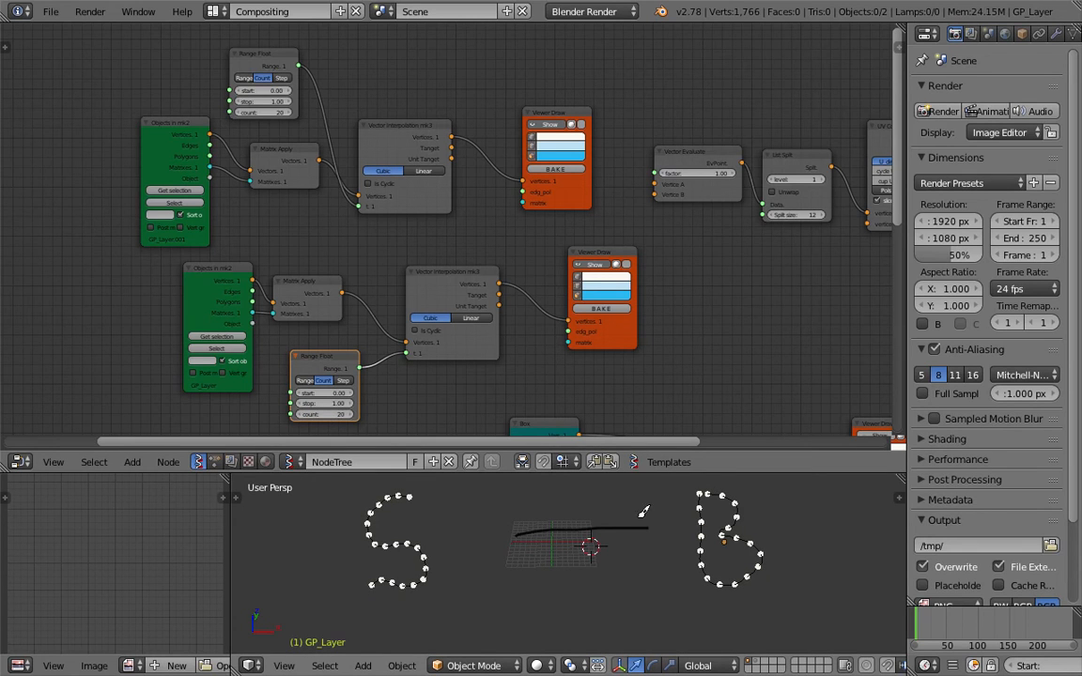
key(ctrl+s)
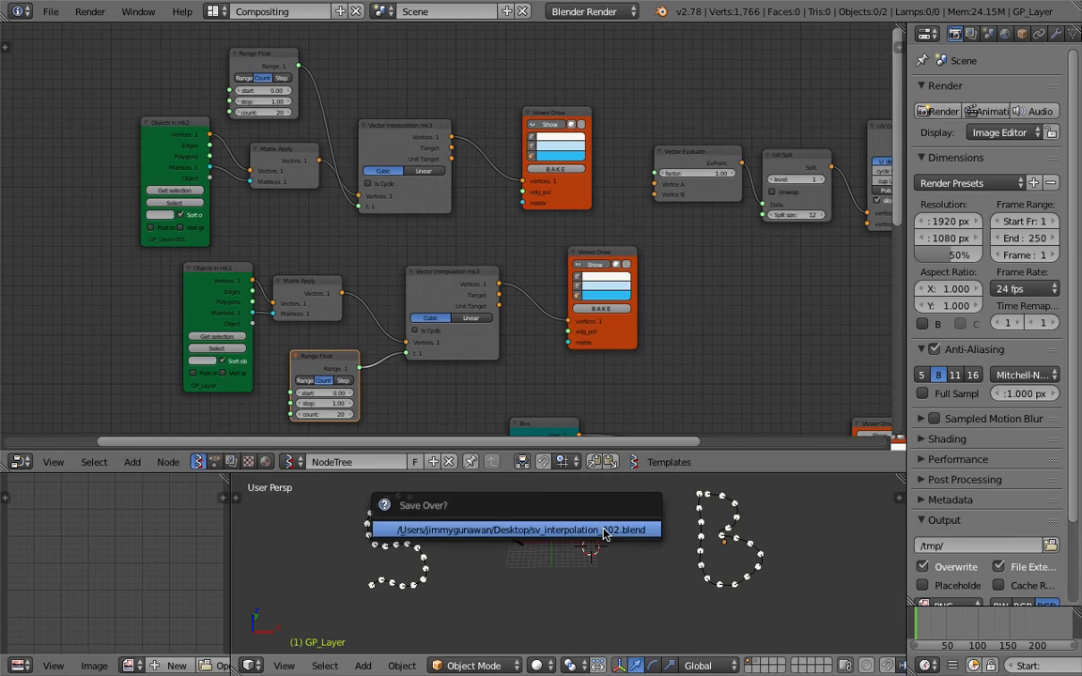
middle_drag(645, 406, 554, 403)
key(ctrl+s)
drag(516, 254, 494, 254)
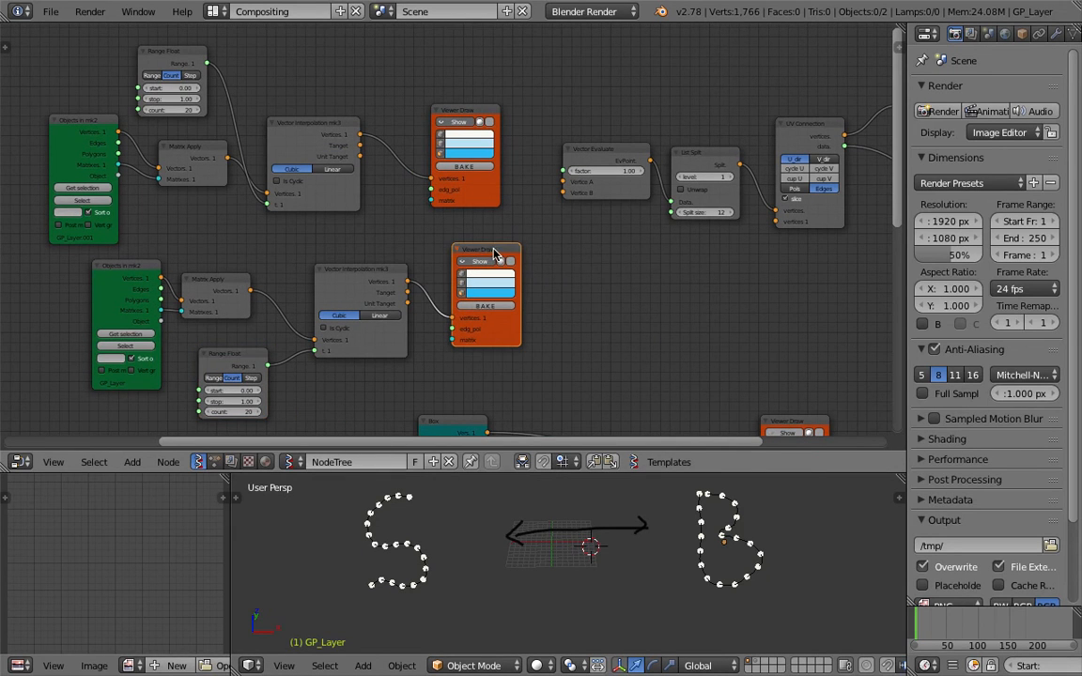
Make the B curve's Viewer Draw points red and the S curve's points blue
drag(465, 111, 437, 78)
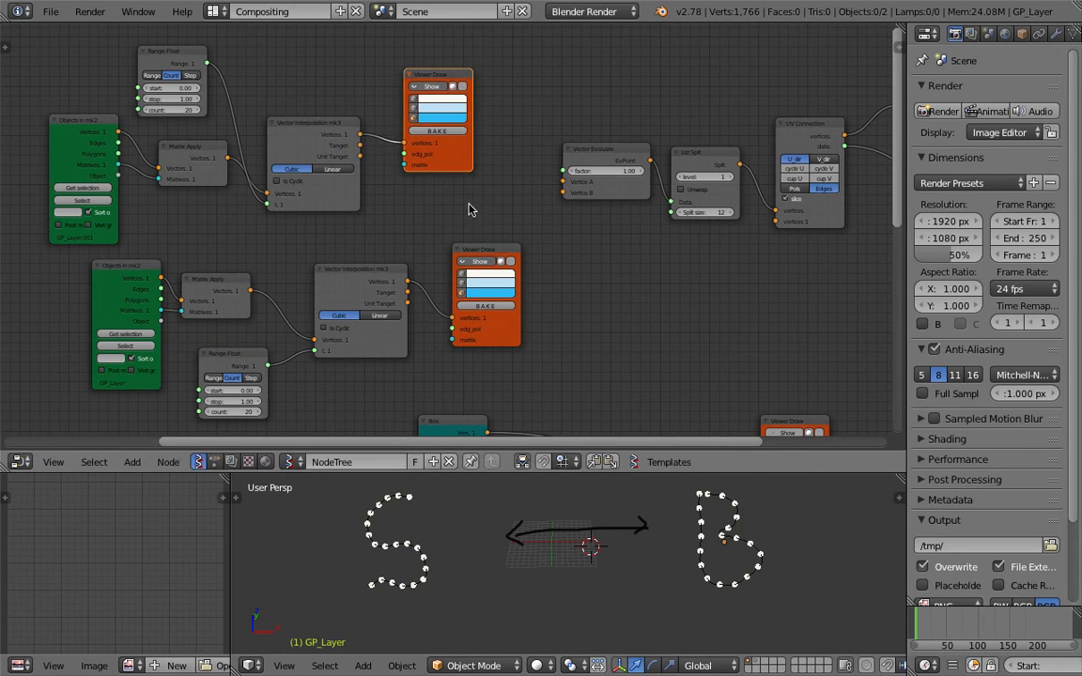
drag(478, 247, 449, 191)
click(462, 222)
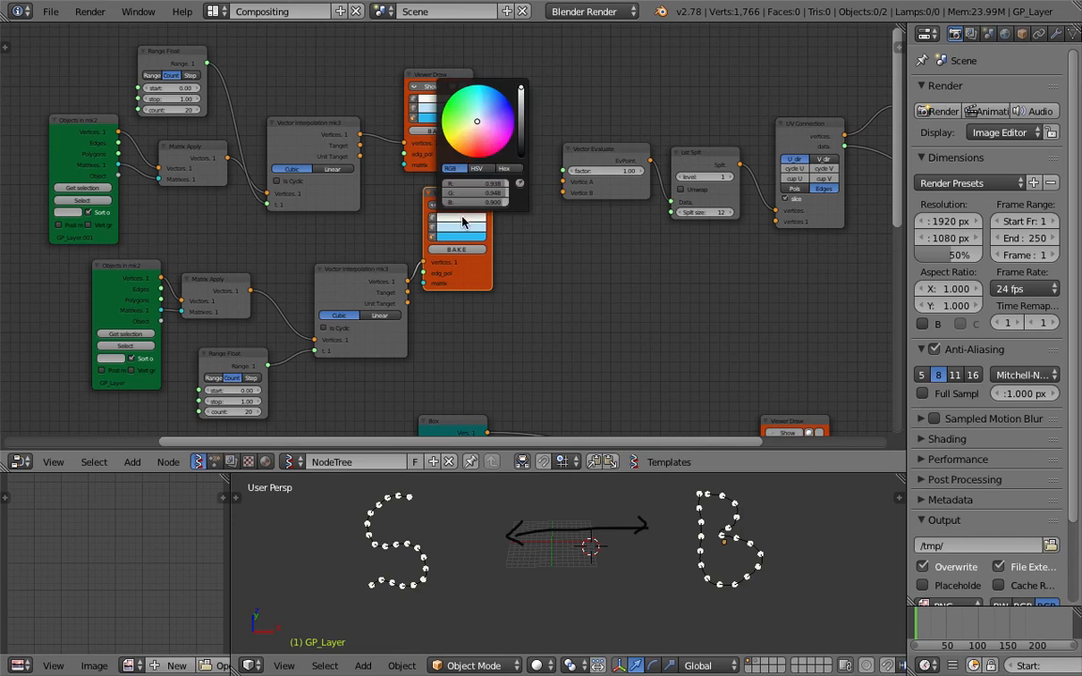
click(507, 147)
click(430, 106)
click(436, 99)
drag(477, 132, 483, 129)
Save, then link the upper and lower interpolated curves to Vector Evaluate's Vertex A and B
middle_drag(462, 287, 423, 283)
key(ctrl+s)
click(405, 234)
middle_drag(339, 148, 274, 147)
drag(259, 131, 462, 176)
drag(311, 279, 470, 187)
middle_drag(508, 251, 459, 266)
mouse_move(465, 185)
mouse_down()
mouse_move(396, 185)
mouse_move(464, 185)
mouse_up()
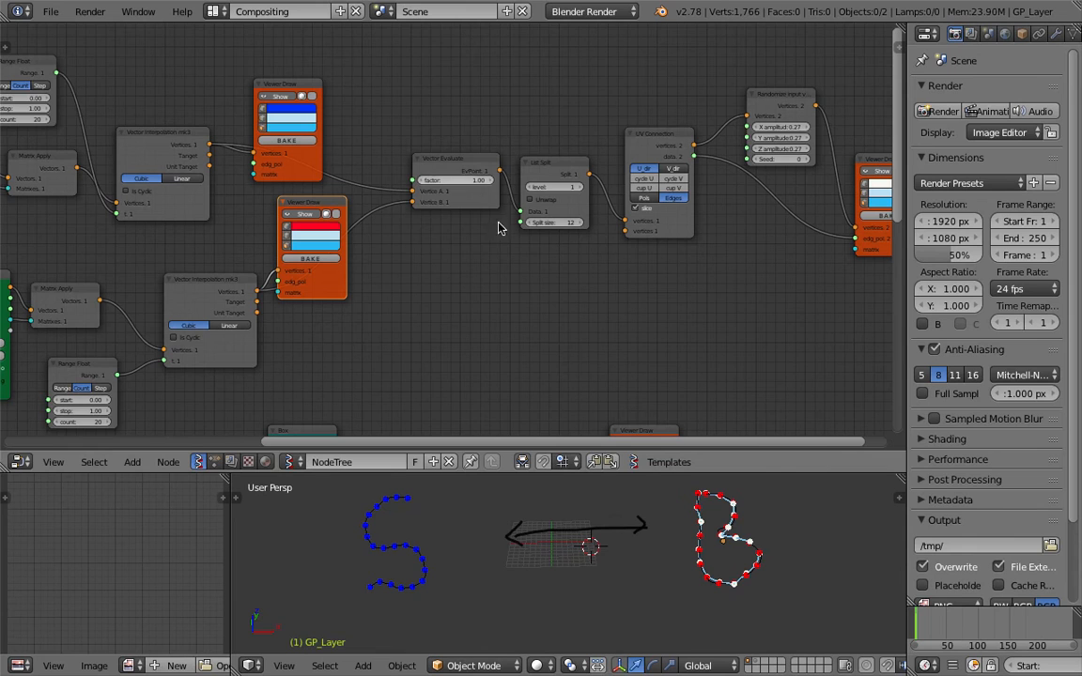
Enlarge the 3D view, save, and sweep the Vector Evaluate factor down to 0.00
drag(545, 475, 601, 403)
key(ctrl+s)
key(Return)
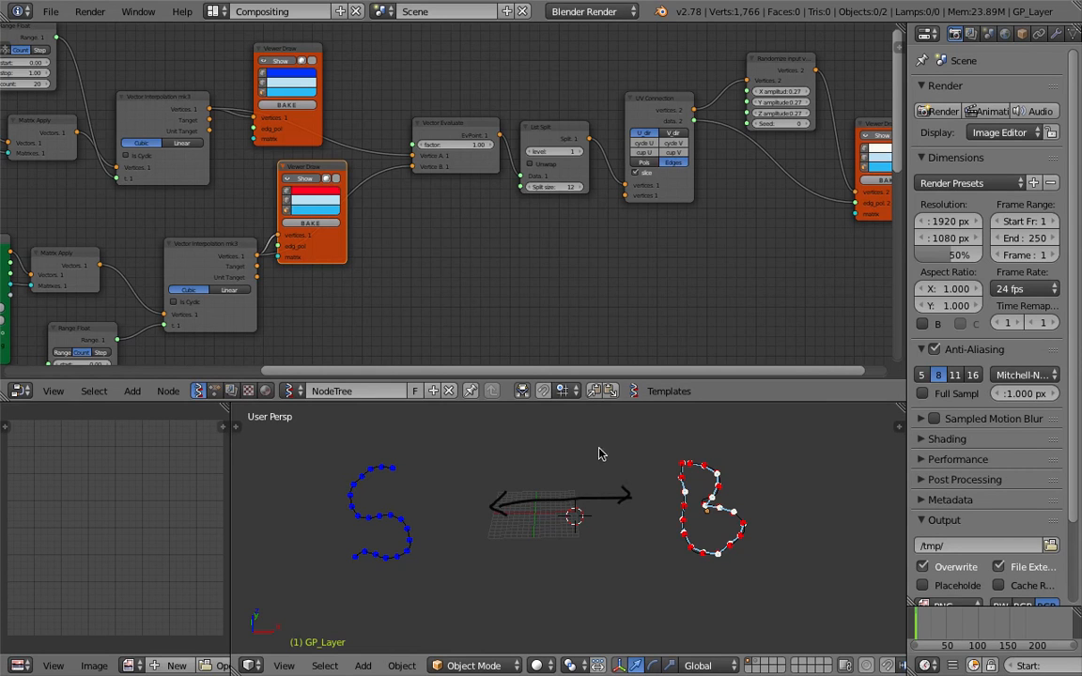
drag(452, 144, 410, 145)
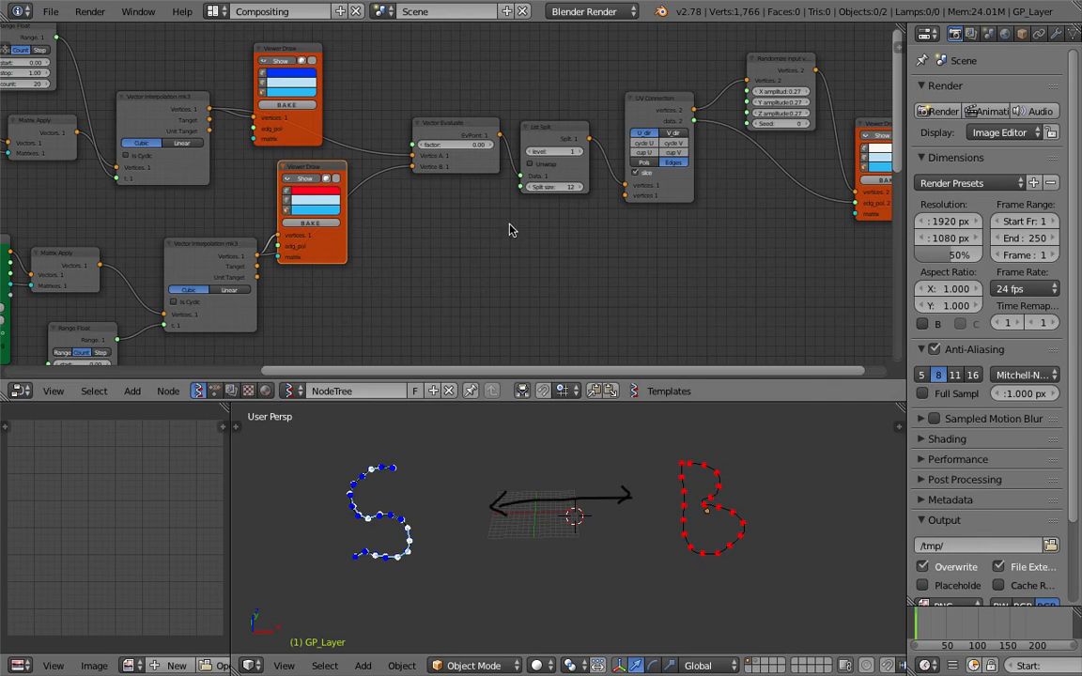
middle_drag(486, 217, 472, 224)
drag(552, 136, 557, 141)
middle_drag(535, 358, 488, 367)
mouse_move(376, 161)
mouse_down()
mouse_move(461, 162)
mouse_move(374, 162)
mouse_up()
Zoom and pan the 3D and node views to frame the whole node tree
scroll(529, 581, down, 2)
scroll(521, 577, down, 5)
scroll(520, 574, up, 4)
scroll(513, 575, down, 5)
shift+middle_drag(508, 575, 571, 535)
scroll(570, 534, down, 4)
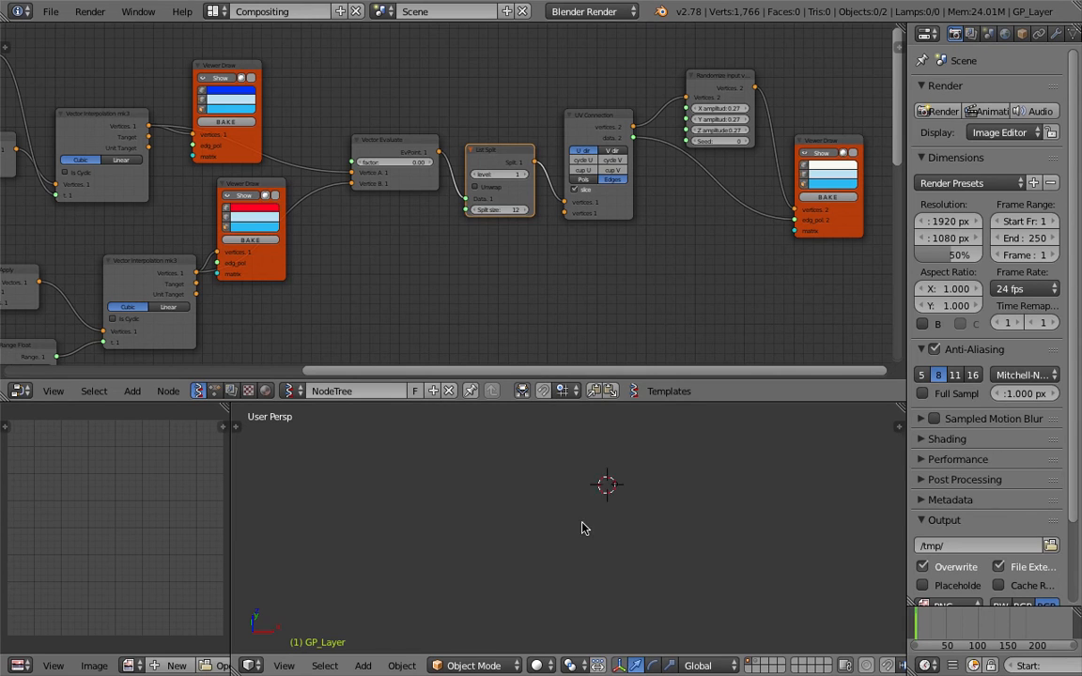
scroll(604, 516, up, 7)
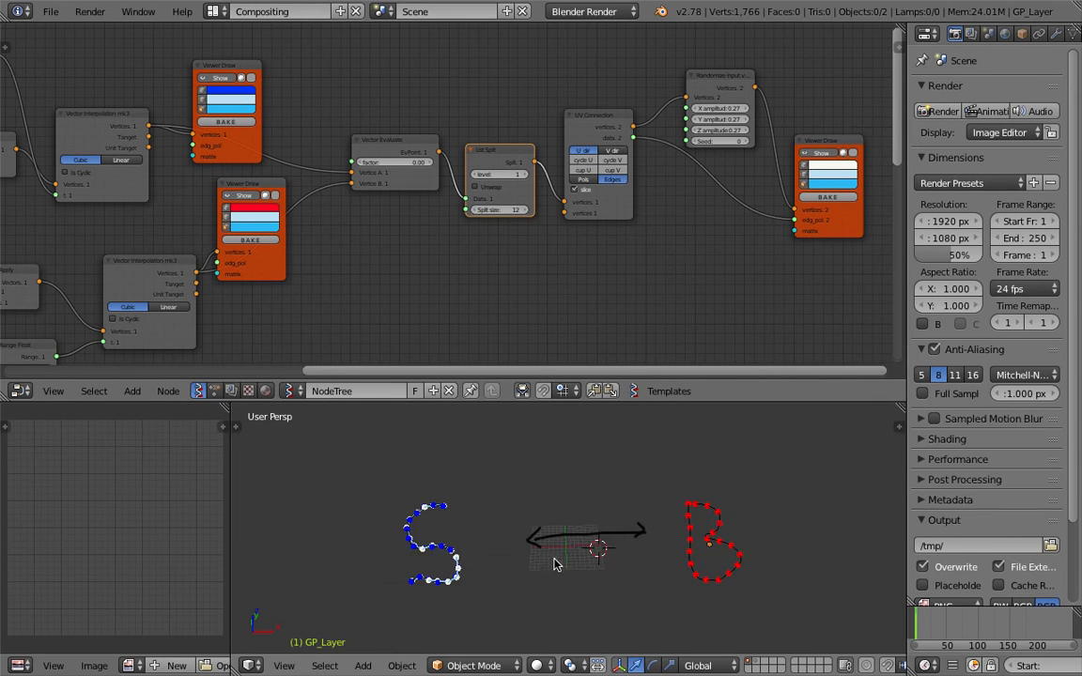
middle_drag(561, 252, 512, 252)
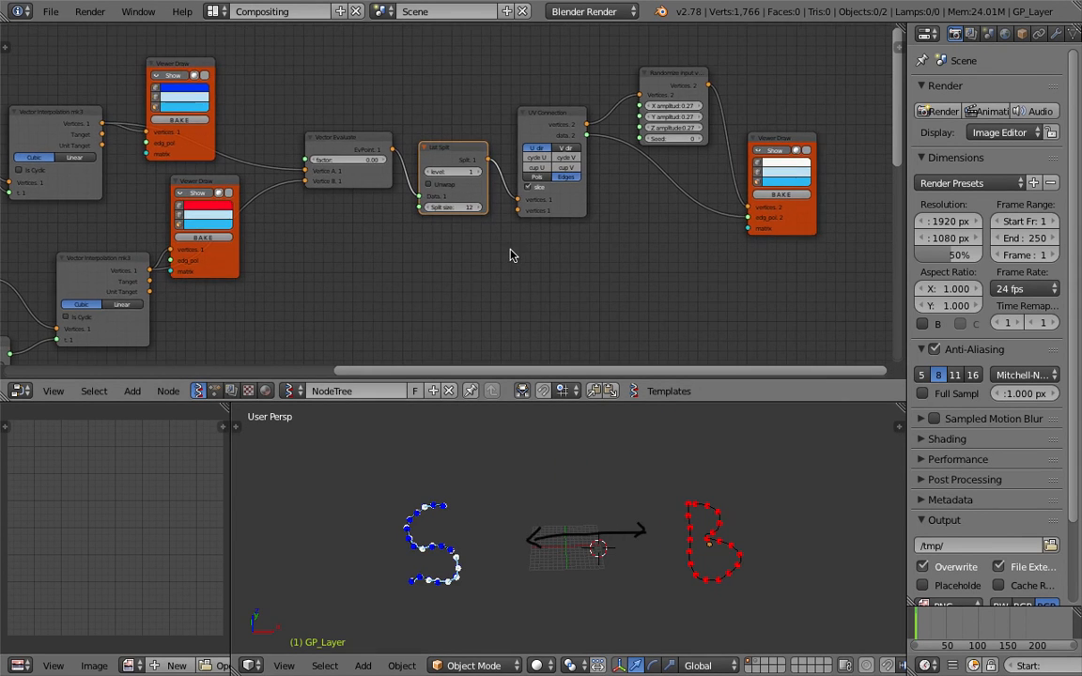
scroll(512, 251, down, 9)
middle_drag(363, 340, 398, 241)
mouse_move(639, 159)
middle_down()
mouse_move(672, 129)
mouse_move(501, 239)
middle_up()
scroll(528, 216, up, 4)
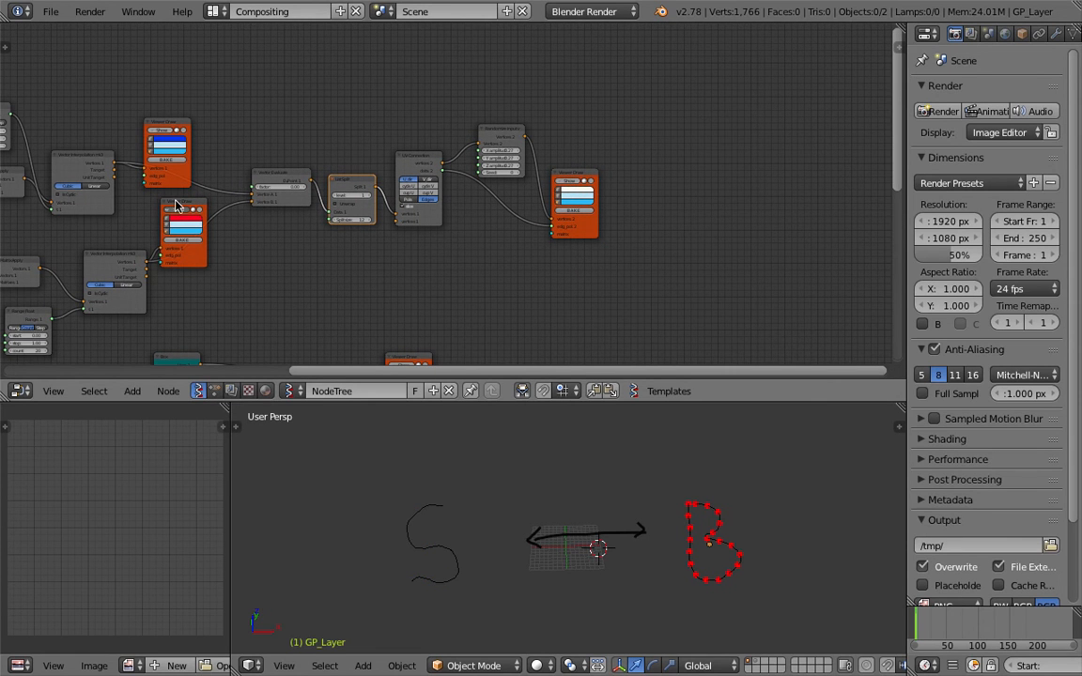
Show the 3D view sidebar with the grease-pencil layers and save the file
key(n)
scroll(843, 569, down, 7)
click(860, 516)
scroll(517, 540, down, 3)
key(ctrl+s)
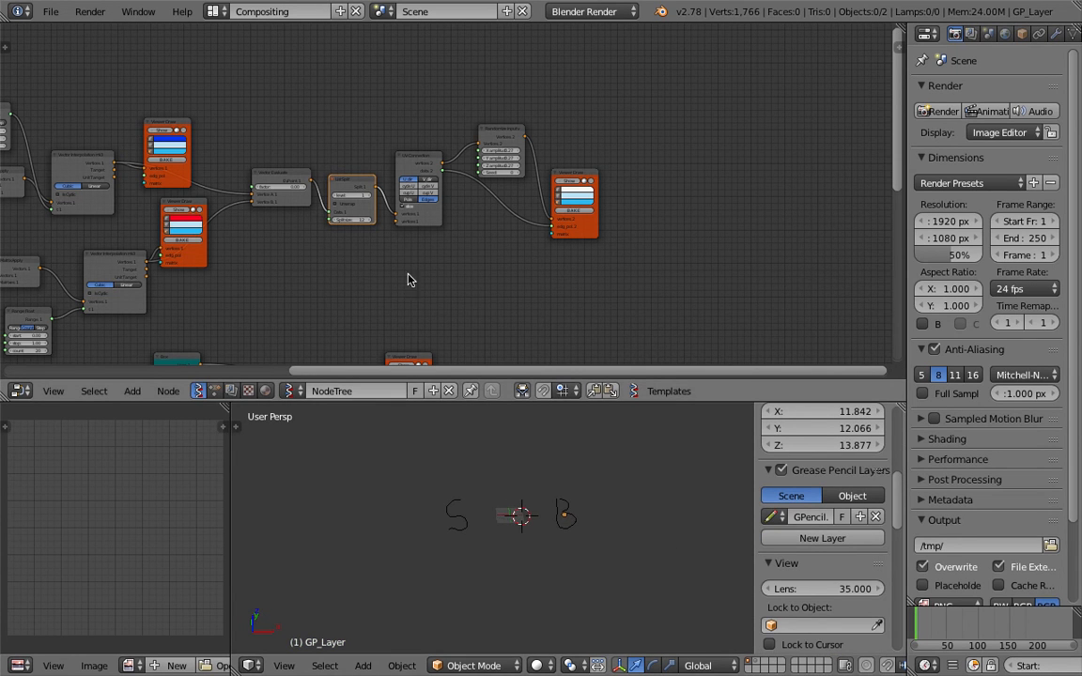
middle_drag(410, 278, 469, 180)
Move the Matrix Interpolation node (factor 0.50) into empty node-editor space
drag(170, 155, 688, 246)
middle_drag(688, 246, 398, 109)
scroll(384, 246, up, 4)
scroll(410, 131, up, 5)
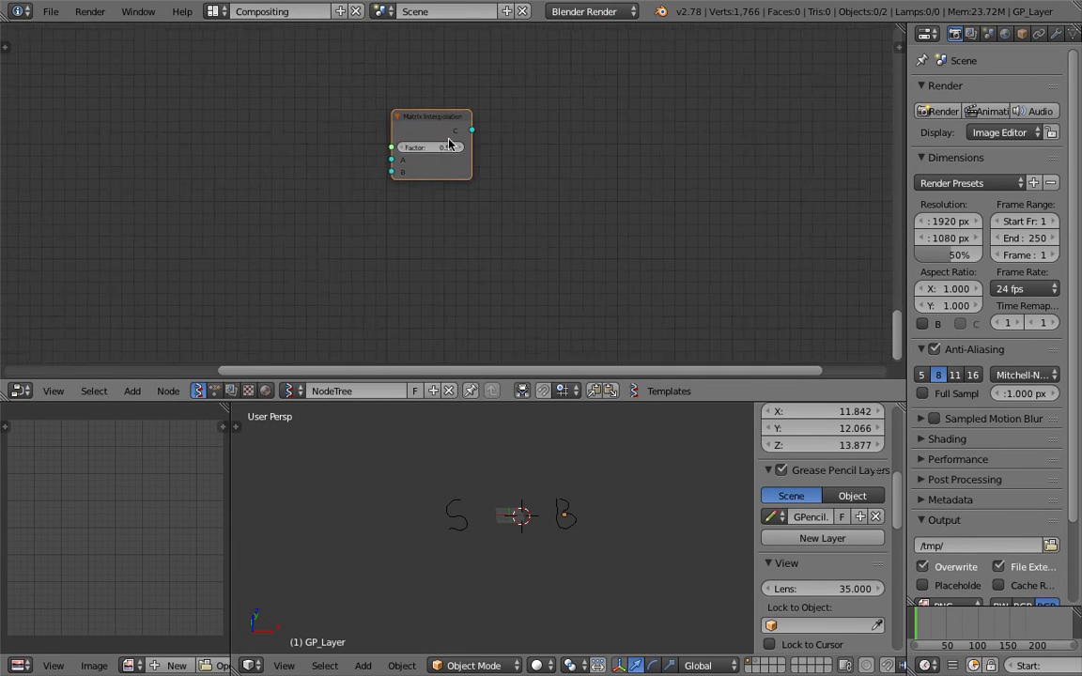
click(552, 204)
scroll(545, 198, up, 1)
middle_drag(546, 198, 538, 192)
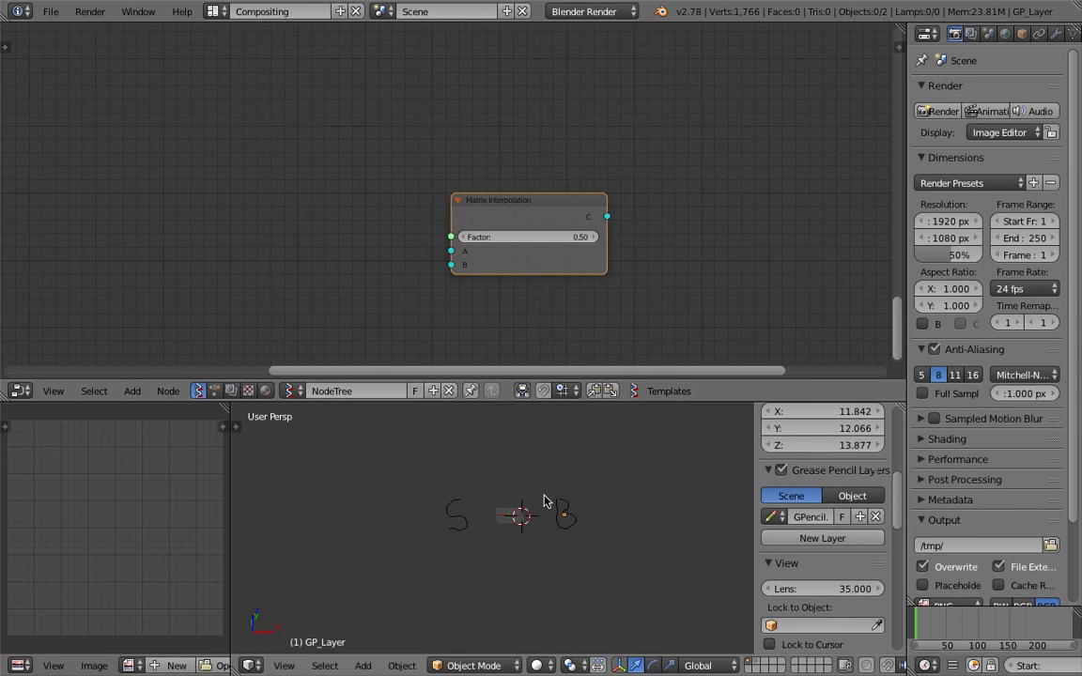
middle_drag(546, 503, 481, 536)
key(shift+a)
mouse_move(462, 413)
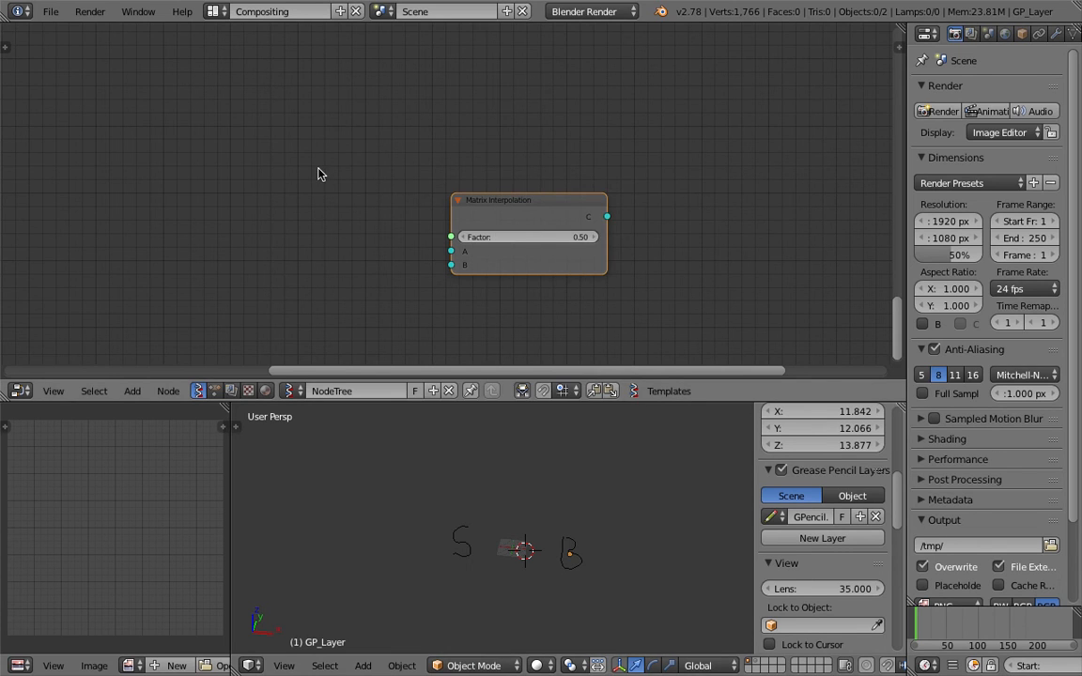
Add a Box node via search for 'box' and place it above Matrix Interpolation
key(shift+a)
click(319, 172)
text(box)
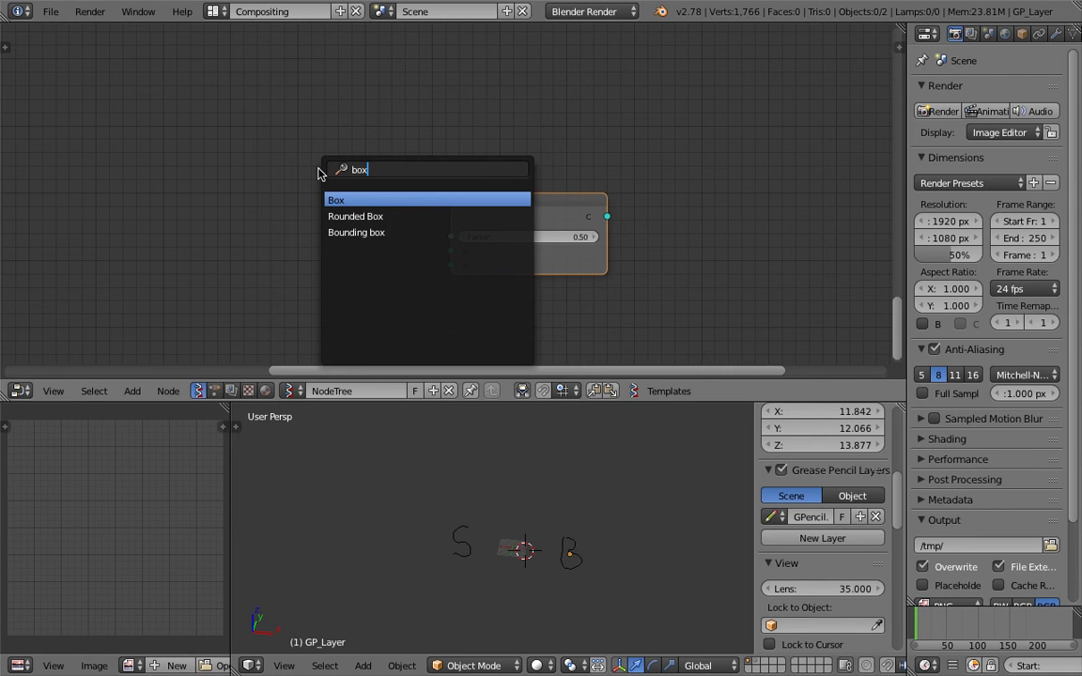
key(Return)
click(329, 98)
drag(476, 215, 403, 258)
Add a Viewer Draw node via search for 'view' and arrange it with Box and Matrix Interpolation
key(shift+a)
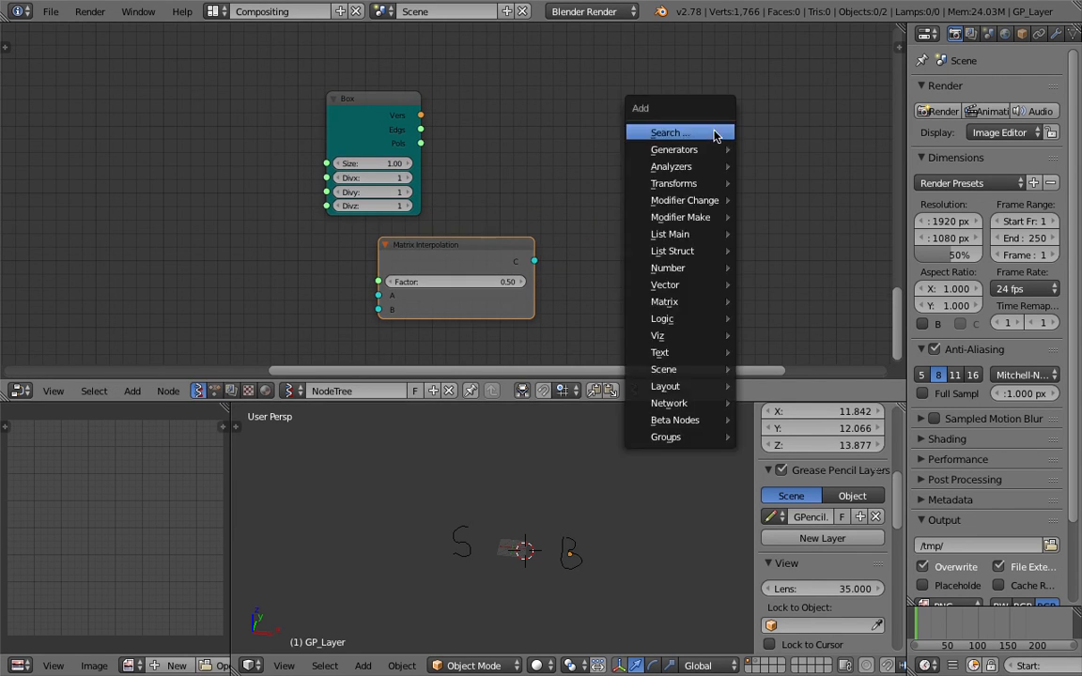
click(669, 132)
text(view)
key(Return)
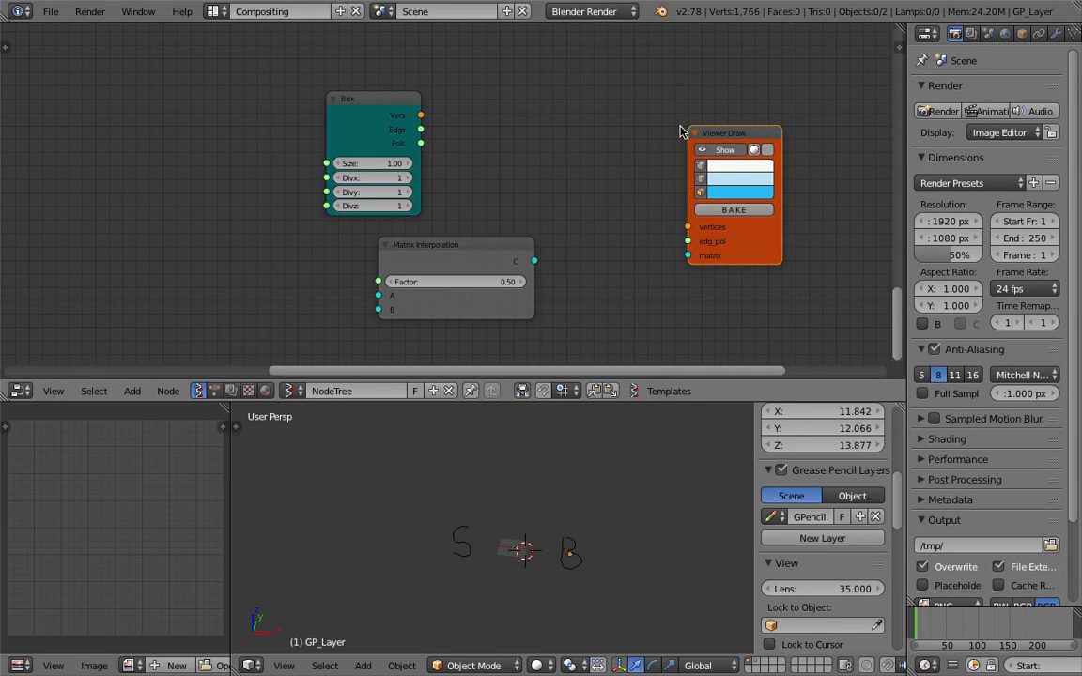
drag(725, 129, 691, 115)
drag(486, 249, 433, 253)
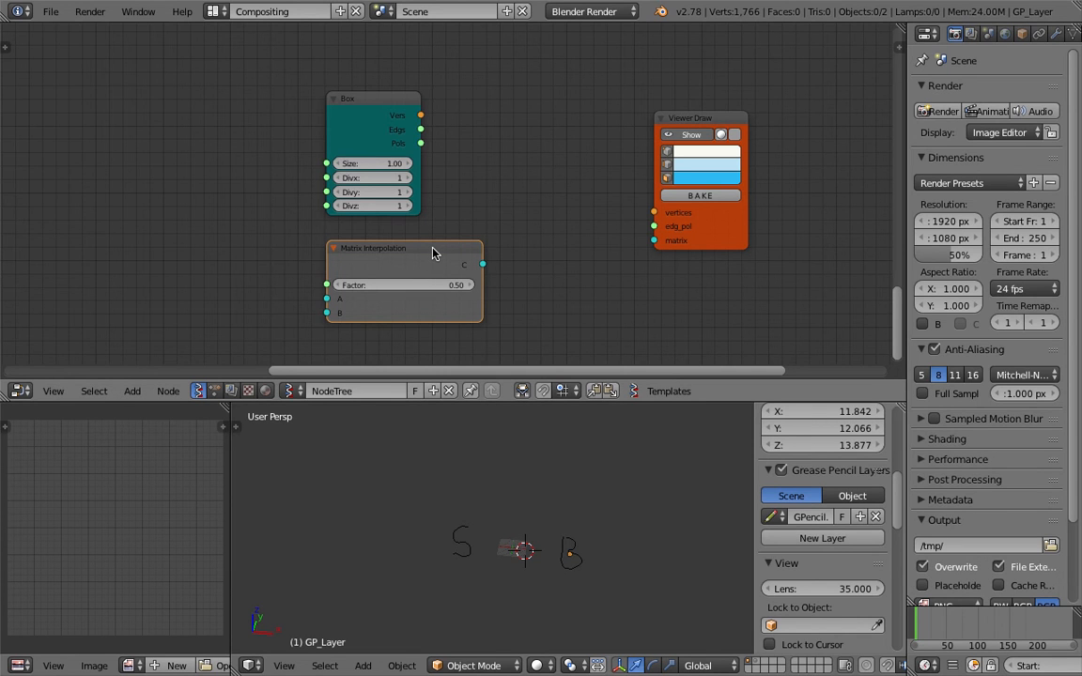
middle_drag(497, 200, 483, 200)
drag(441, 244, 397, 250)
middle_drag(477, 207, 429, 206)
drag(341, 100, 372, 85)
drag(615, 122, 630, 122)
middle_drag(544, 113, 519, 120)
drag(348, 258, 364, 251)
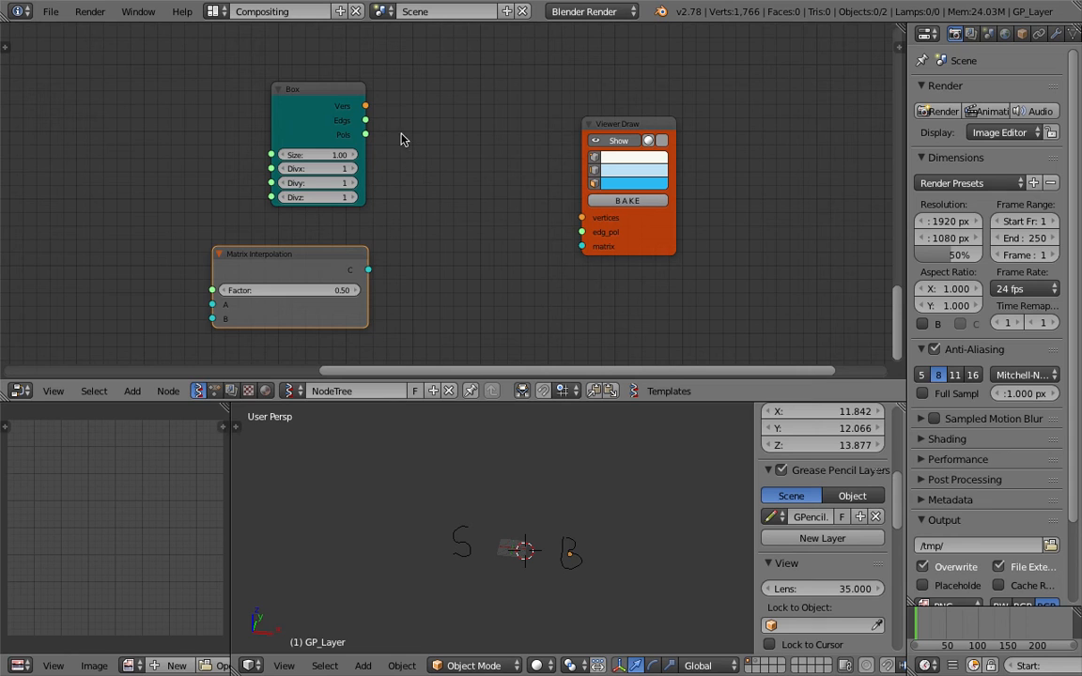
Wire Box vertices and polygons plus Matrix Interpolation's output into the Viewer Draw
drag(368, 107, 582, 217)
mouse_move(366, 134)
mouse_down()
mouse_move(473, 198)
mouse_move(582, 232)
mouse_up()
mouse_move(368, 270)
mouse_down()
mouse_move(541, 271)
mouse_move(523, 220)
mouse_move(582, 246)
mouse_up()
middle_drag(445, 222, 438, 203)
drag(317, 237, 469, 251)
middle_drag(391, 228, 457, 182)
middle_drag(295, 221, 320, 220)
scroll(232, 207, up, 2)
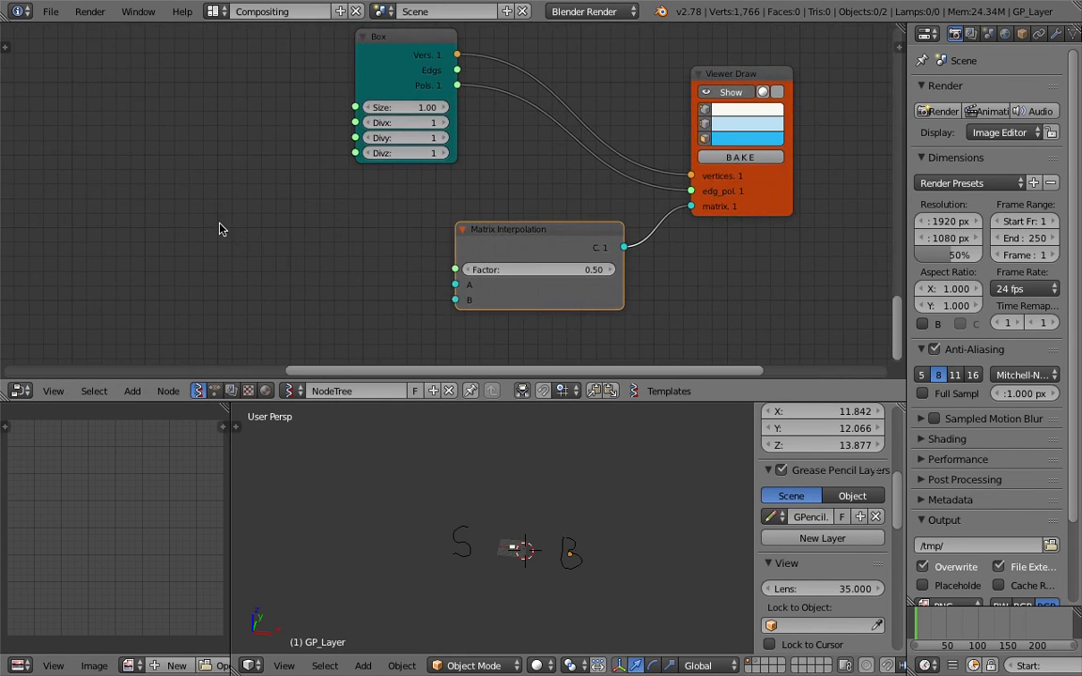
Add a Matrix in node and connect it to Matrix Interpolation's A, replacing a mistaken Factor link
key(space)
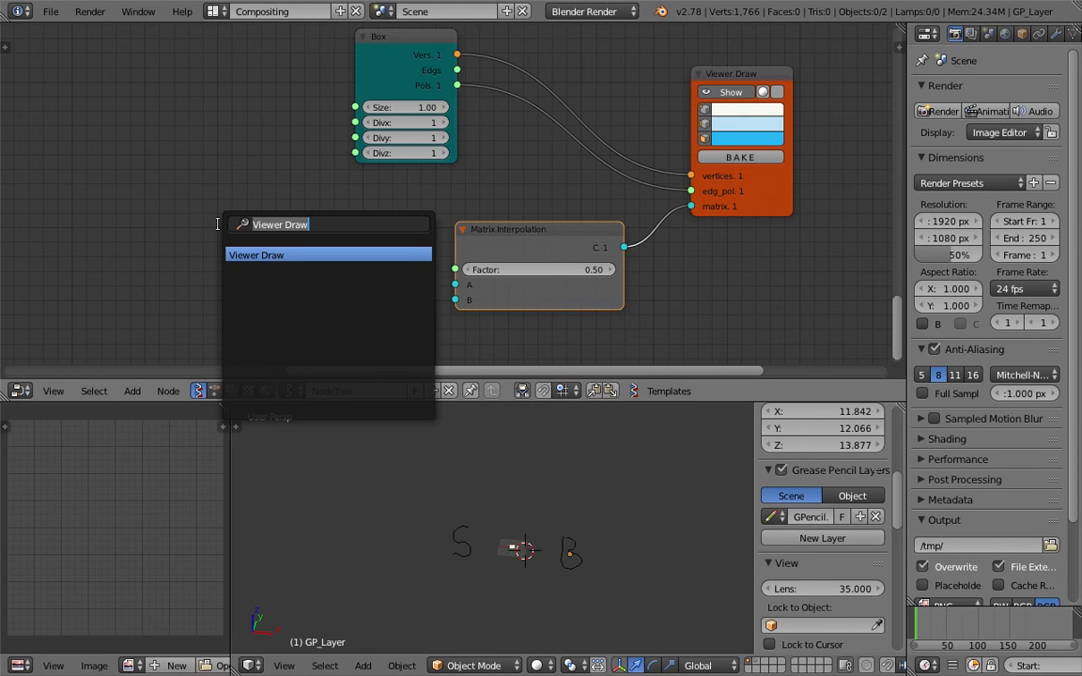
text(matrix i)
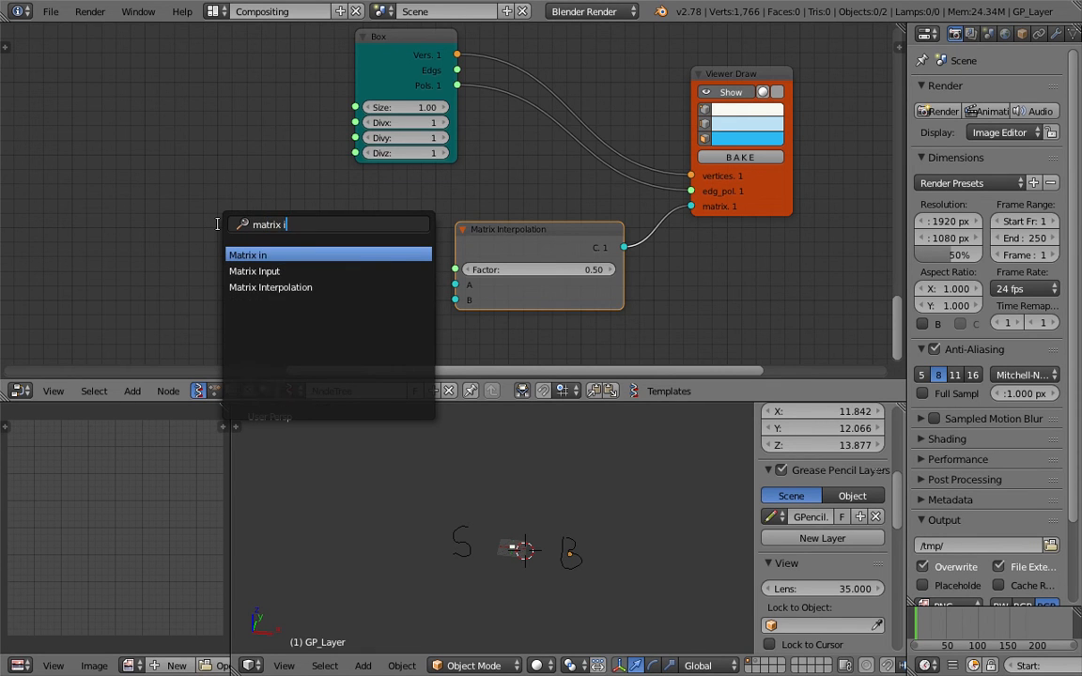
key(Return)
click(221, 210)
drag(317, 233, 453, 279)
ctrl+drag(384, 261, 392, 241)
mouse_move(318, 232)
mouse_down()
mouse_move(474, 300)
mouse_move(460, 287)
mouse_up()
Add a Vector in node feeding the Matrix in node's Location
key(shift+a)
click(120, 183)
text(vec)
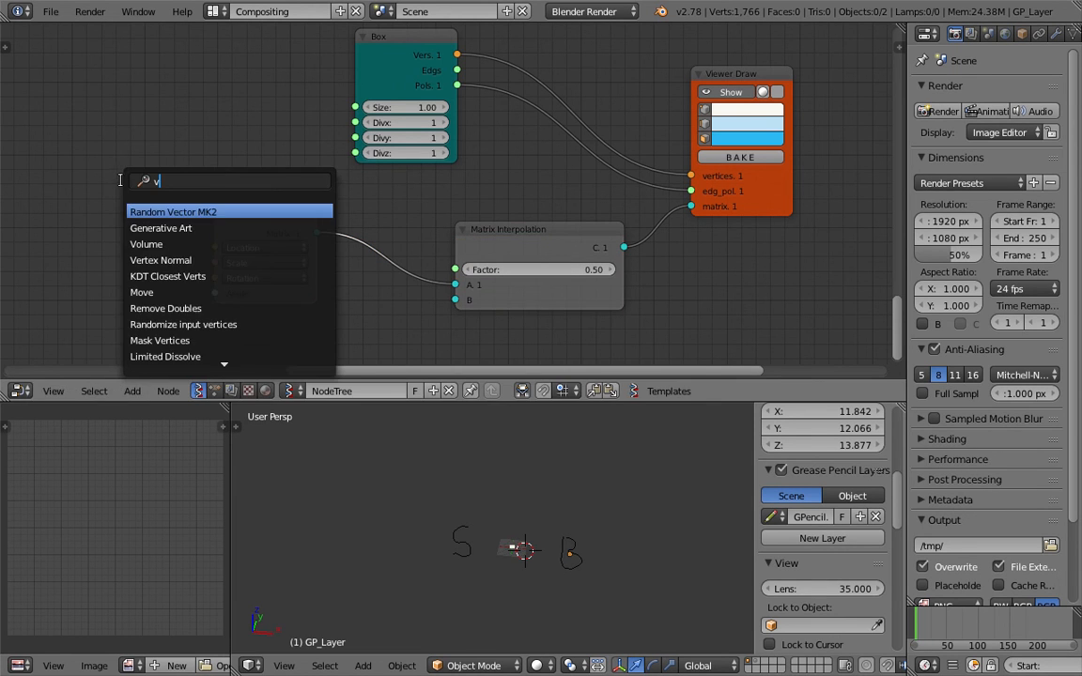
click(142, 224)
click(133, 230)
drag(165, 246, 215, 249)
Duplicate the Matrix in node and connect the copy to Matrix Interpolation's B
middle_drag(203, 178, 198, 129)
click(216, 162)
key(shift+d)
click(273, 282)
drag(370, 315, 449, 250)
middle_drag(171, 270, 194, 213)
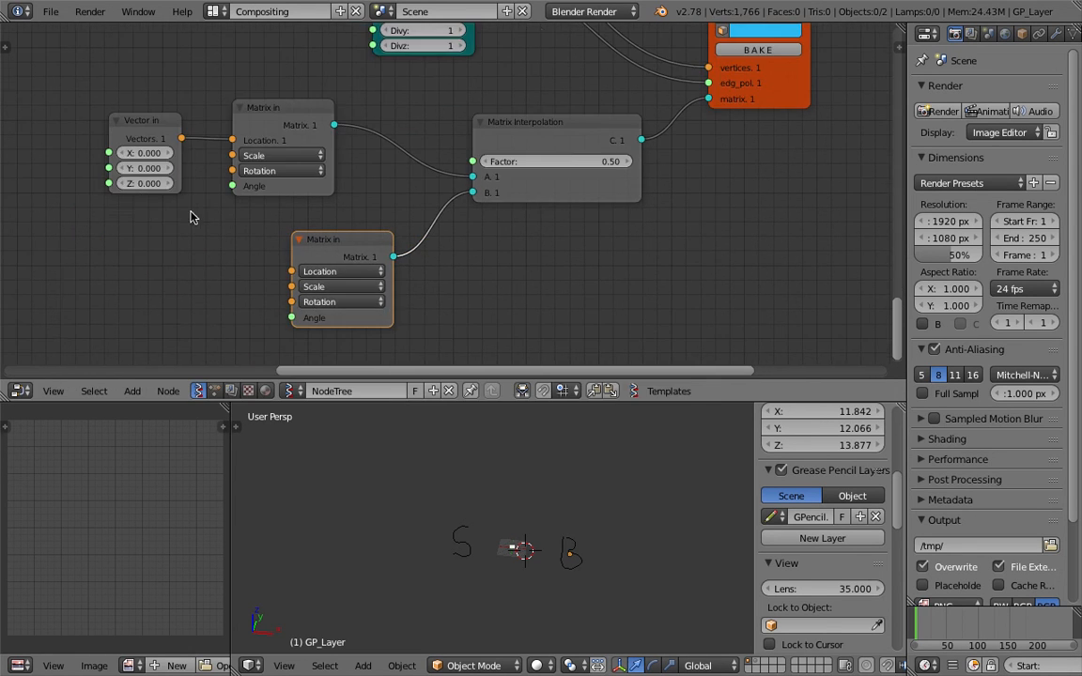
key(shift+a)
click(141, 250)
Add a Random Vector MK2 node and save the blend file
text(rad)
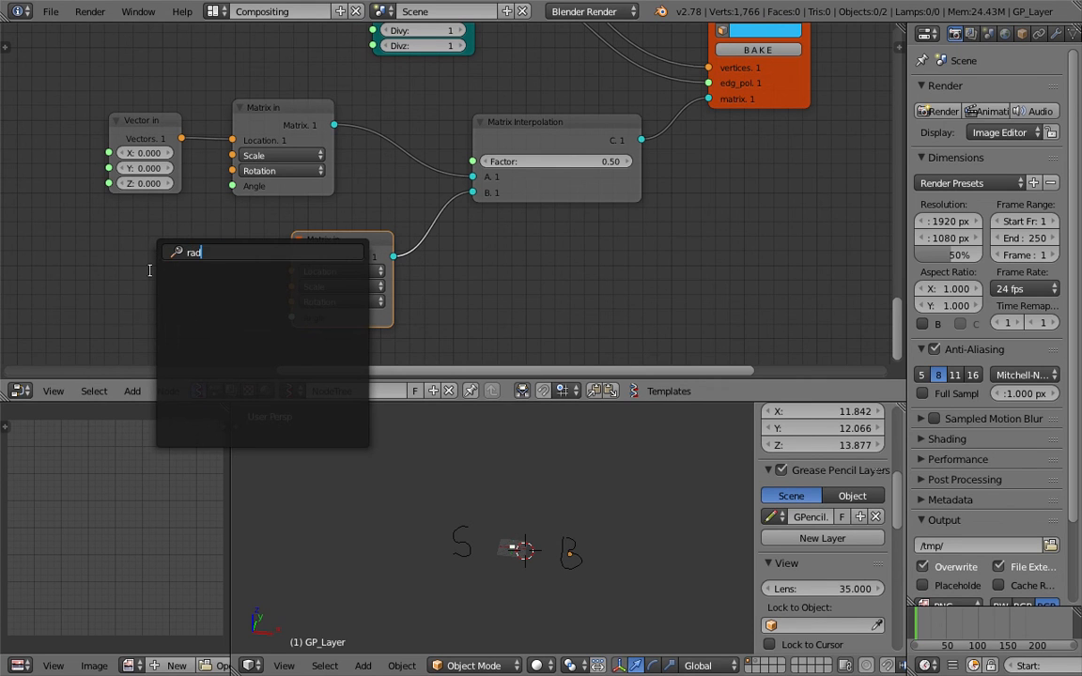
key(BackSpace)
text(ndom)
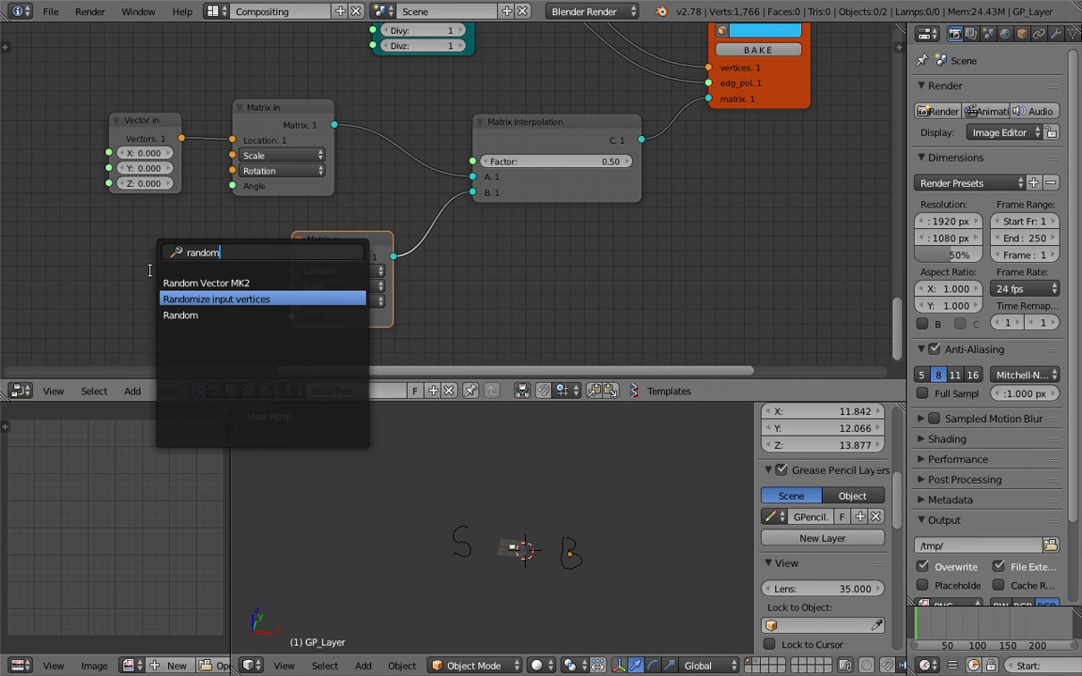
text( vec)
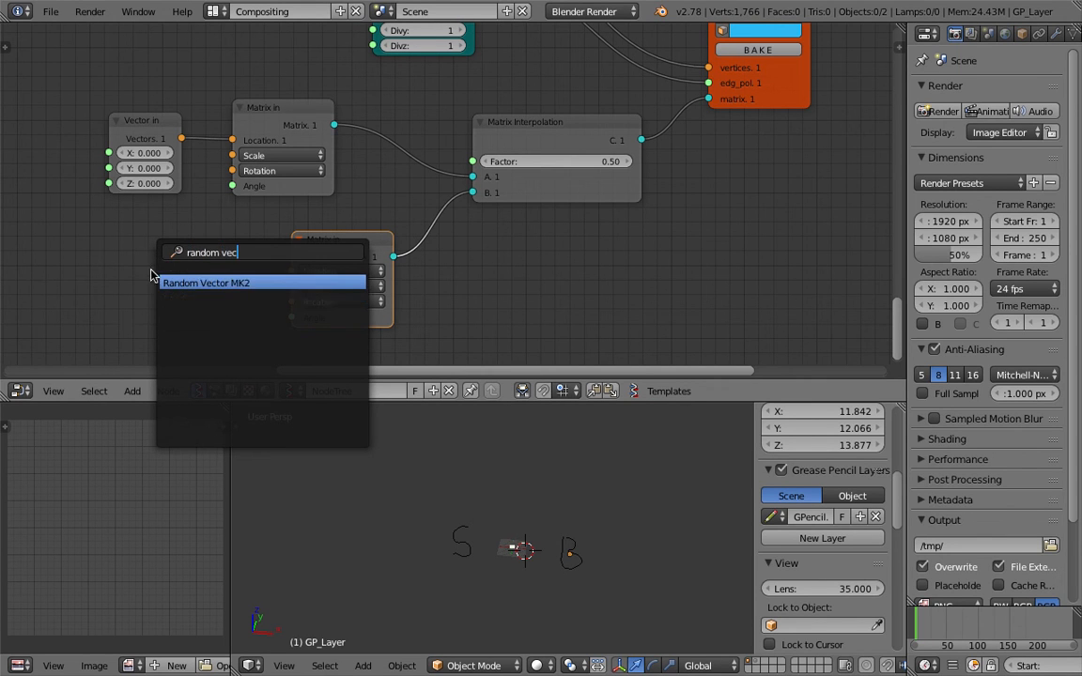
key(Return)
click(103, 260)
key(ctrl+s)
click(103, 257)
Set the Random Vector Count to 20 and link it to the second Matrix in's Location
click(152, 291)
text(20)
key(Return)
drag(203, 281, 289, 273)
middle_drag(362, 197, 337, 216)
Raise the interpolation Factor to 1.00 and the random vector Scale to 13.21
middle_drag(474, 198, 427, 234)
scroll(549, 437, up, 10)
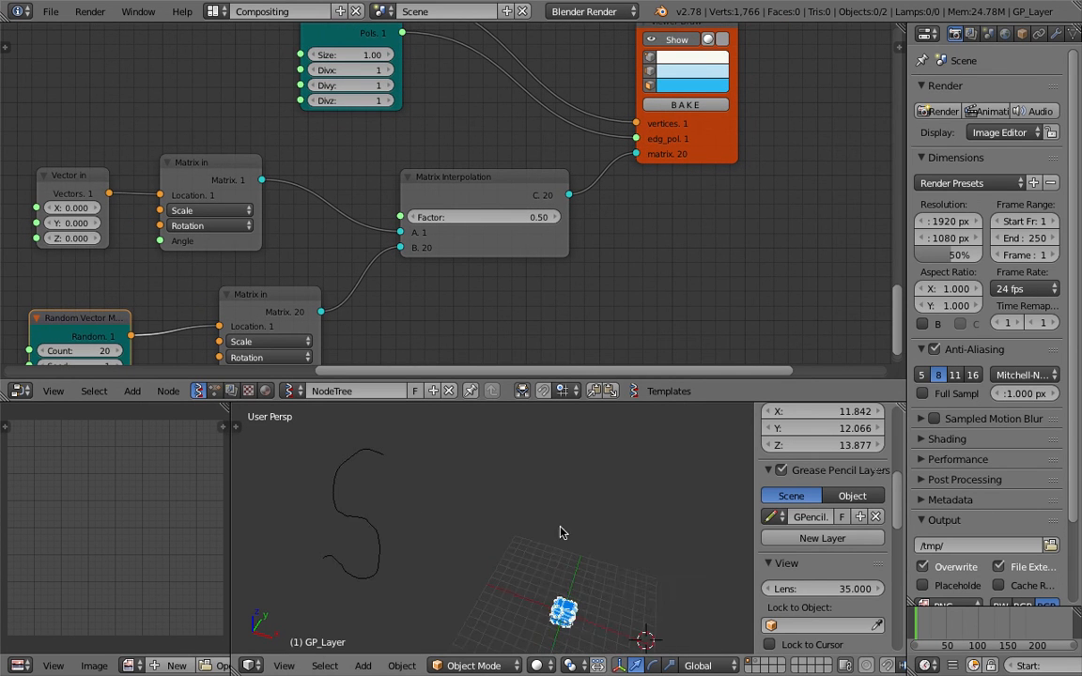
scroll(495, 205, down, 2)
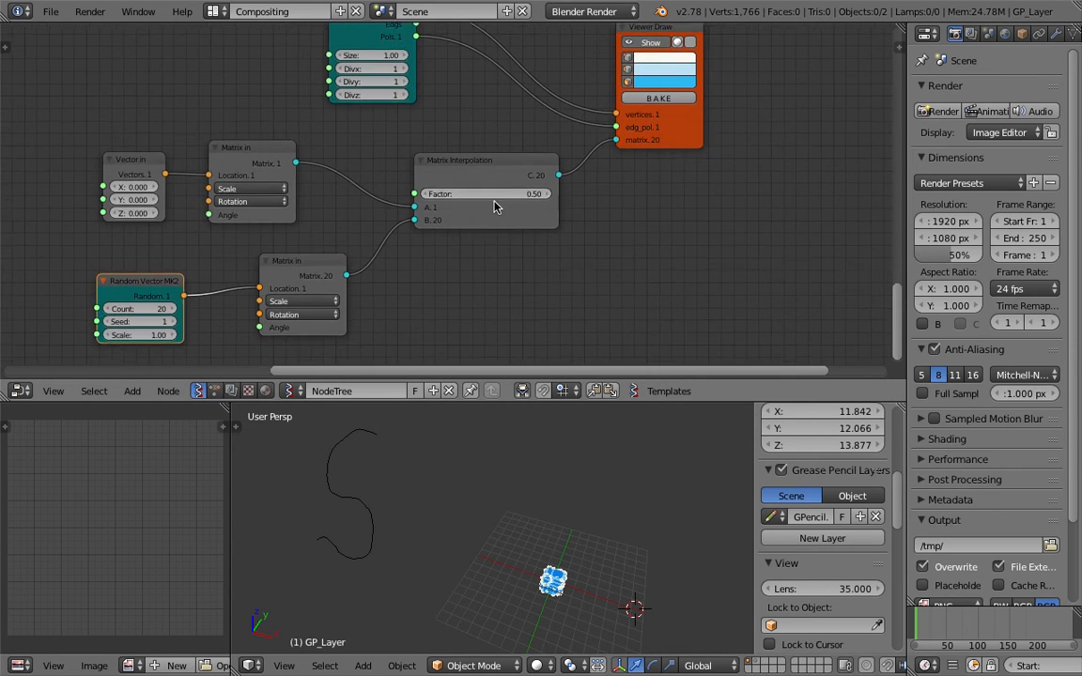
drag(495, 190, 556, 190)
drag(140, 330, 376, 330)
shift+middle_drag(586, 477, 561, 445)
Move the Random Vector node down-left and select the first Vector in node
middle_drag(251, 270, 274, 302)
scroll(274, 301, down, 3)
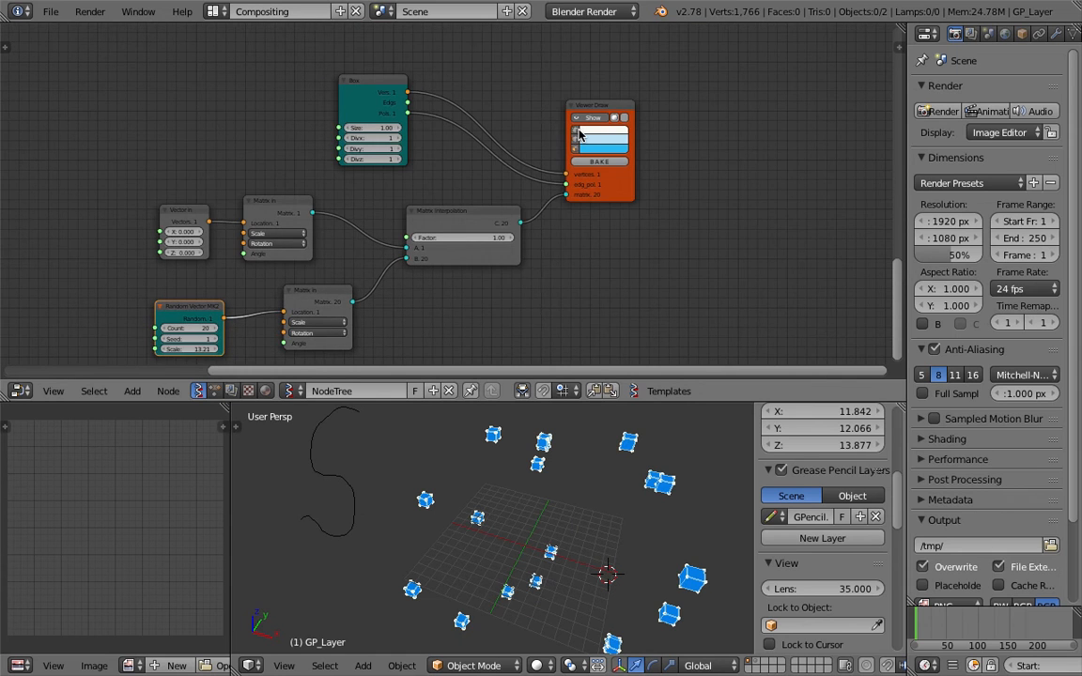
middle_drag(487, 162, 487, 123)
scroll(442, 190, up, 4)
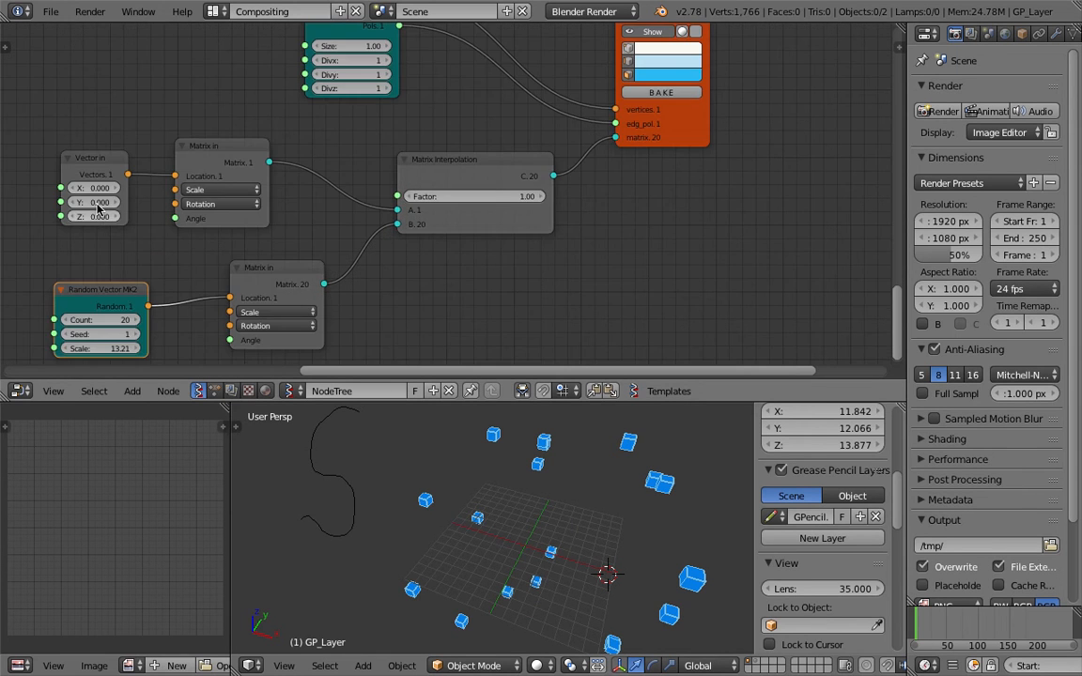
middle_drag(158, 327, 227, 243)
drag(213, 209, 193, 222)
middle_drag(254, 213, 224, 263)
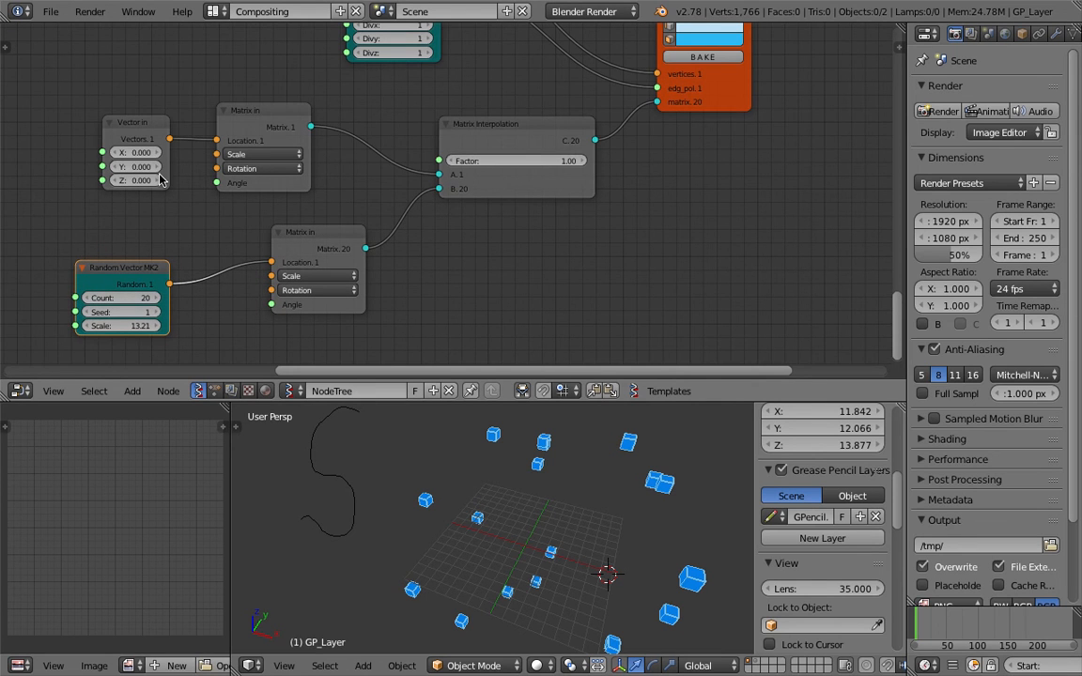
drag(139, 127, 130, 122)
Duplicate the Vector in node into the lower Matrix in location with values 6.750
key(shift+d)
click(137, 248)
drag(160, 220, 272, 262)
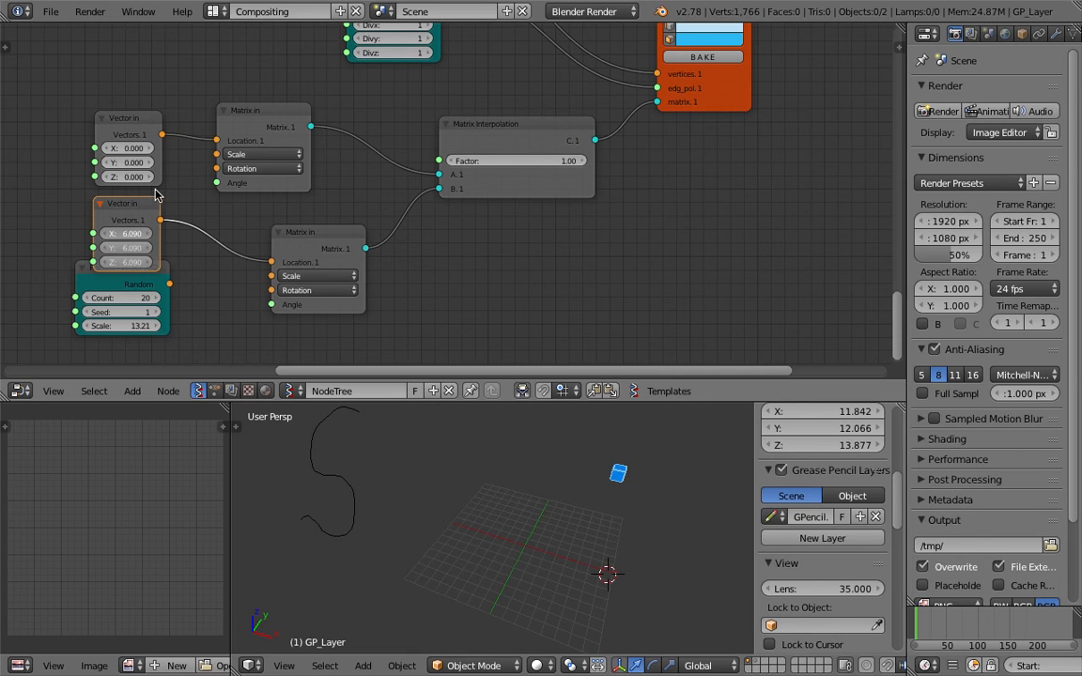
drag(155, 195, 158, 196)
mouse_move(498, 162)
mouse_down()
mouse_move(28, 162)
mouse_move(495, 164)
mouse_up()
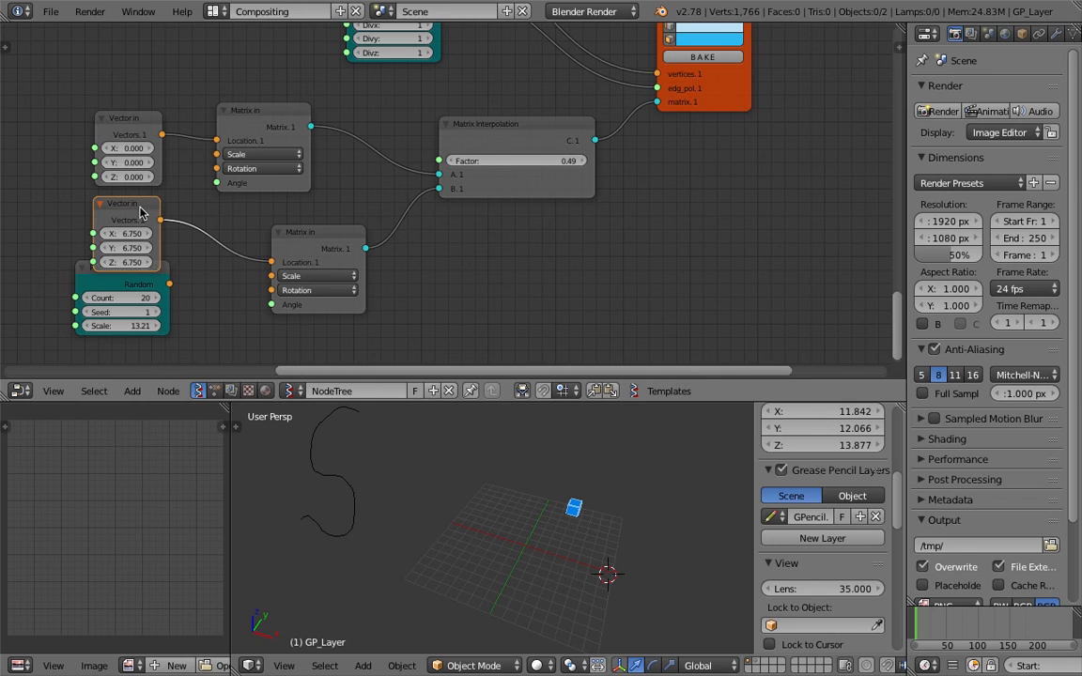
Add a Range Float node and link its output to the interpolation Factor
middle_drag(283, 212, 286, 249)
middle_drag(358, 208, 353, 253)
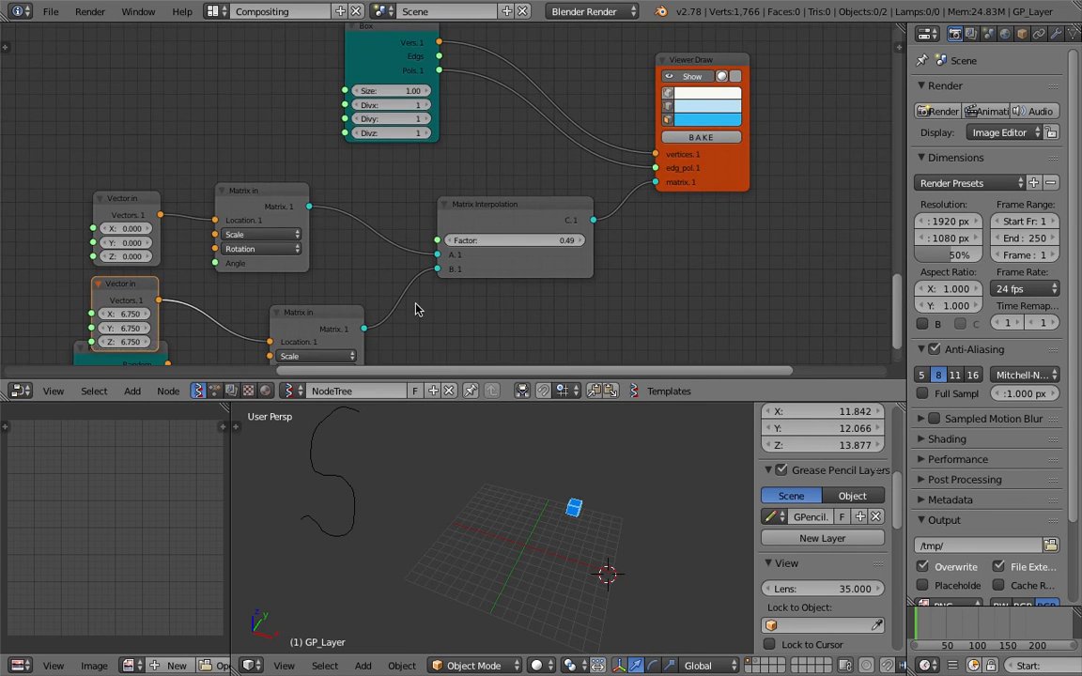
middle_drag(237, 168, 257, 194)
key(space)
text(rand)
key(Down)
key(Down)
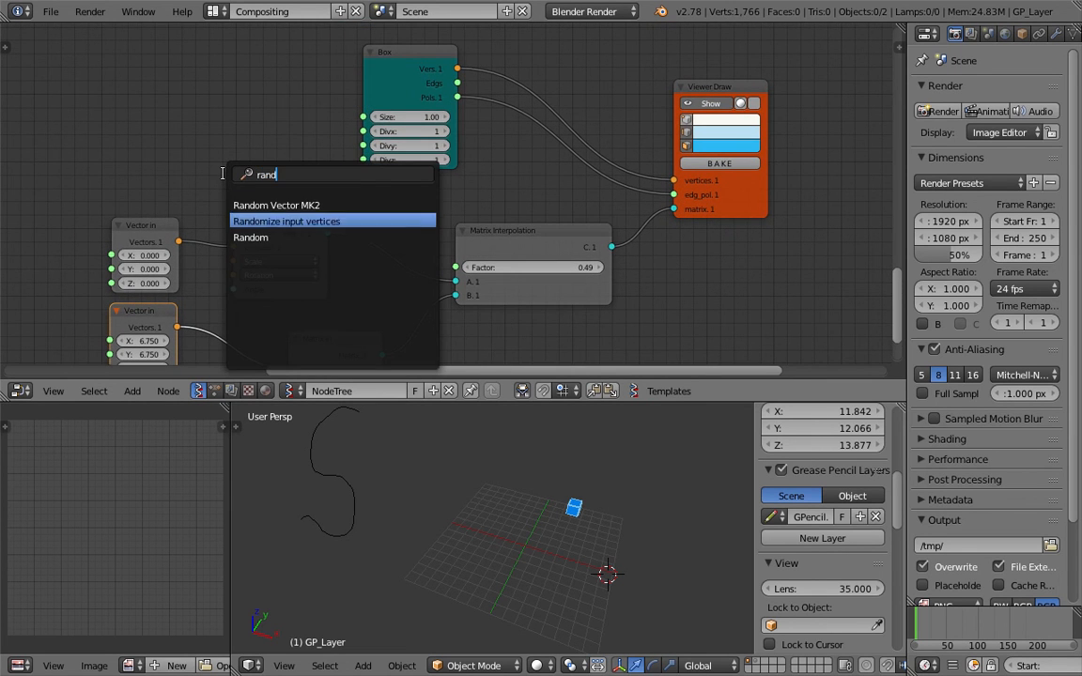
key(ctrl+a)
text(range f)
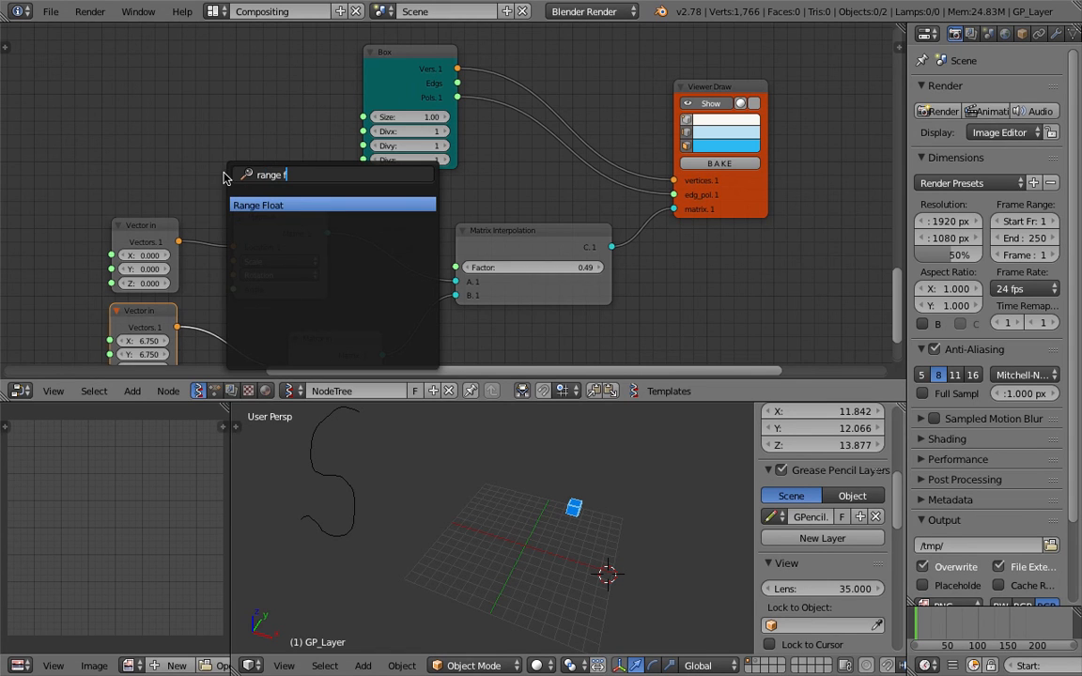
key(Return)
click(183, 113)
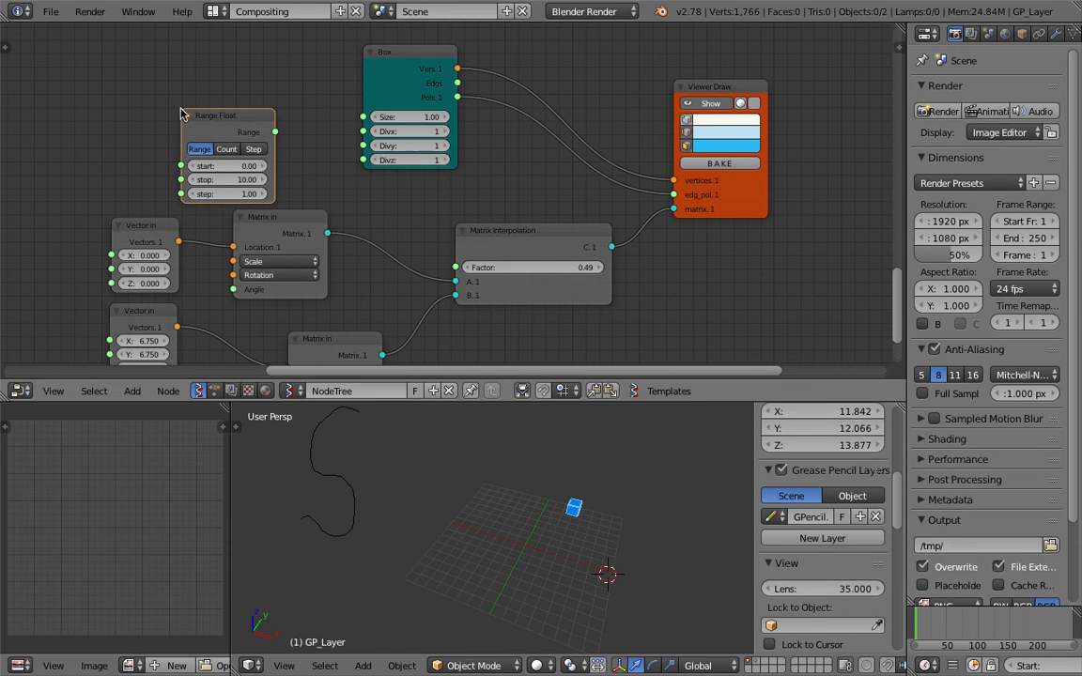
drag(276, 133, 456, 267)
Set Range Float to Count mode with stop 1.00 and count 10
click(233, 149)
click(240, 177)
text(1)
key(Return)
drag(238, 193, 263, 195)
middle_drag(551, 558, 608, 538)
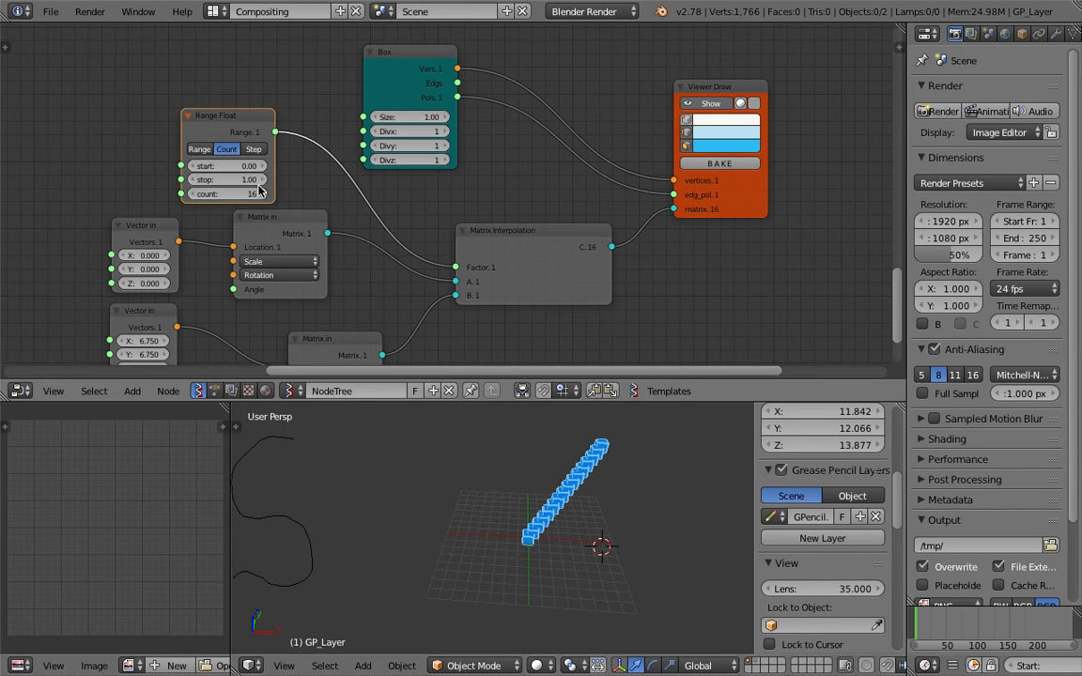
click(231, 194)
text(10)
key(Return)
Save the file and move the Random Vector MK2 node aside
middle_drag(524, 502, 471, 553)
scroll(567, 500, up, 3)
key(ctrl+s)
click(461, 554)
scroll(448, 282, down, 3)
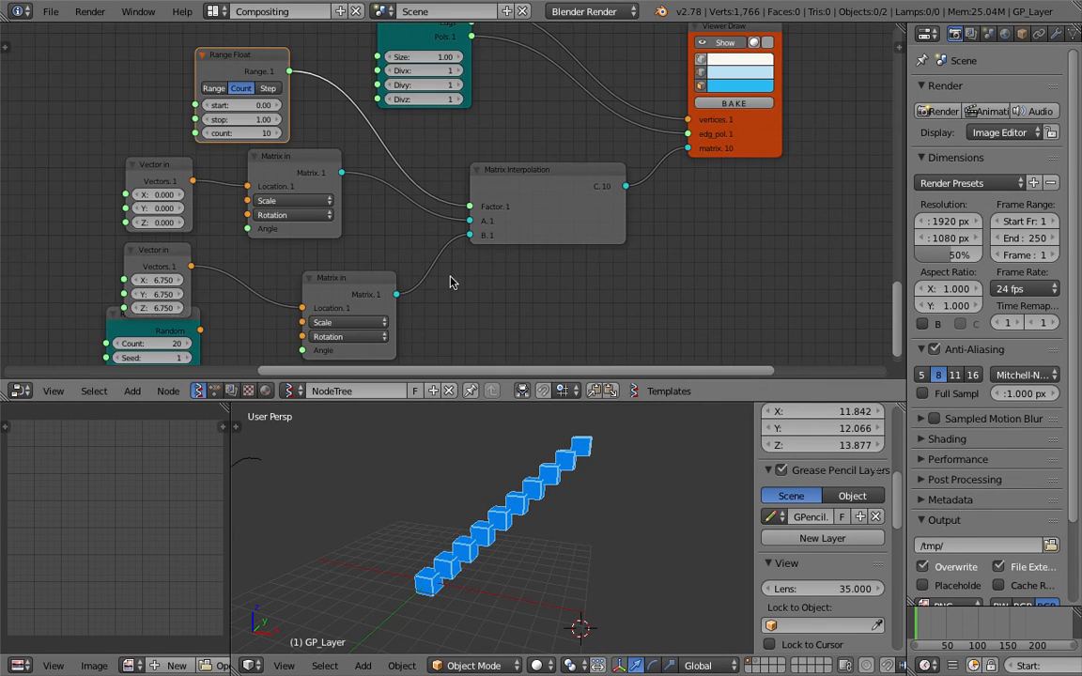
scroll(430, 283, down, 3)
drag(235, 261, 77, 288)
Duplicate the 6.750 Vector in node and connect it to Matrix in's Scale
click(197, 193)
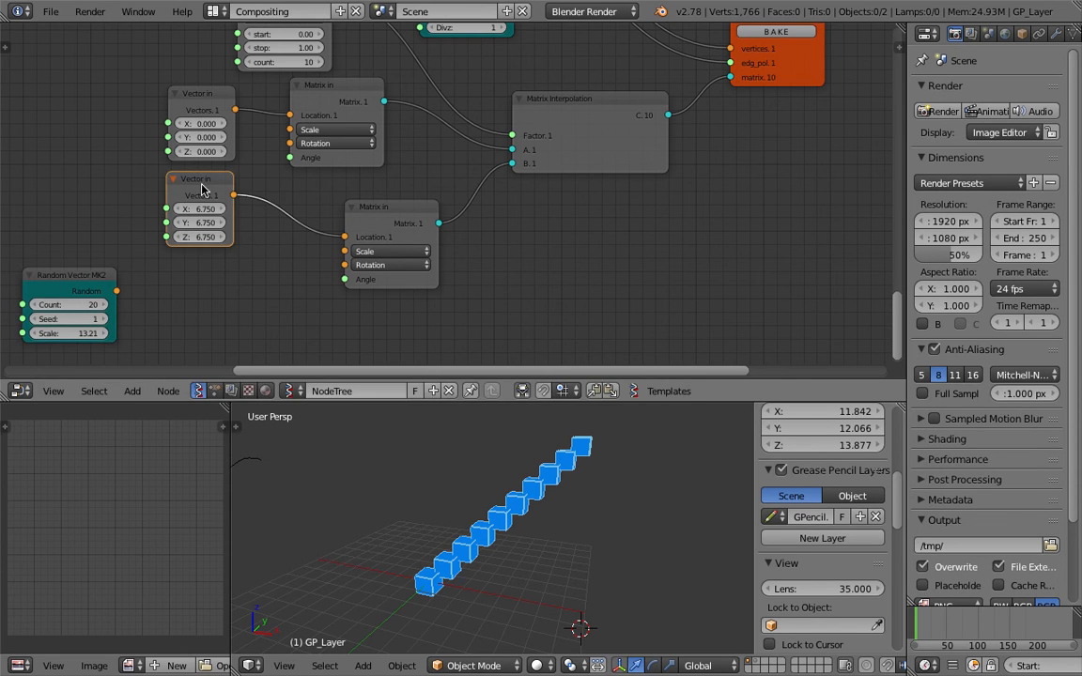
key(shift+d)
click(224, 324)
drag(253, 332, 345, 251)
scroll(344, 250, down, 3)
middle_drag(511, 484, 444, 571)
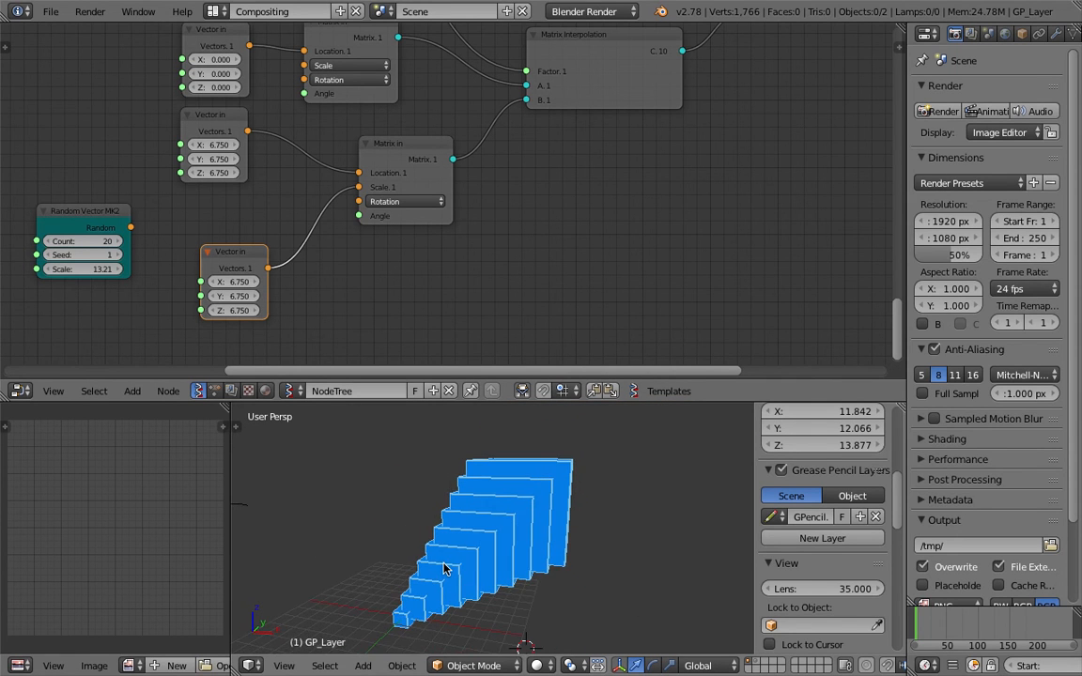
Rearrange the Matrix in, Matrix Interpolation and Vector in nodes into a tidy layout
middle_drag(345, 168, 339, 248)
drag(409, 225, 425, 235)
drag(575, 166, 575, 197)
middle_drag(548, 177, 546, 202)
drag(377, 156, 402, 187)
drag(192, 136, 208, 147)
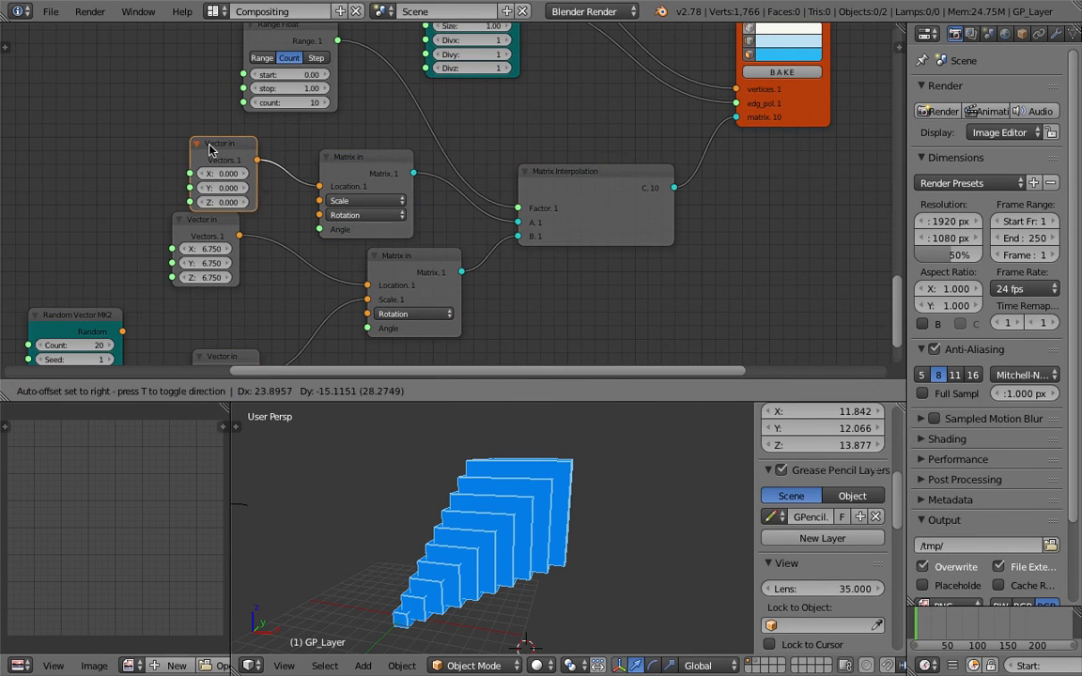
middle_drag(270, 169, 309, 196)
drag(262, 244, 254, 263)
middle_drag(624, 326, 424, 161)
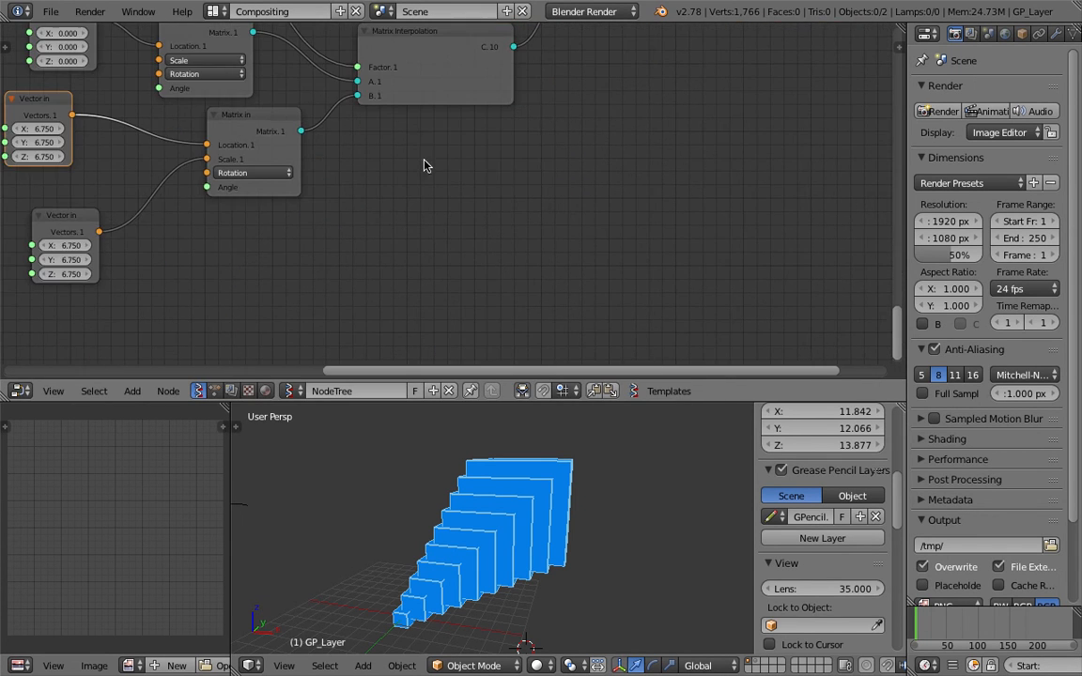
Sketch two squares, one with a diagonal line and one with a wavy curve
mouse_move(427, 184)
mouse_down()
mouse_move(437, 312)
mouse_move(618, 304)
mouse_move(601, 193)
mouse_move(549, 160)
mouse_move(428, 182)
mouse_up()
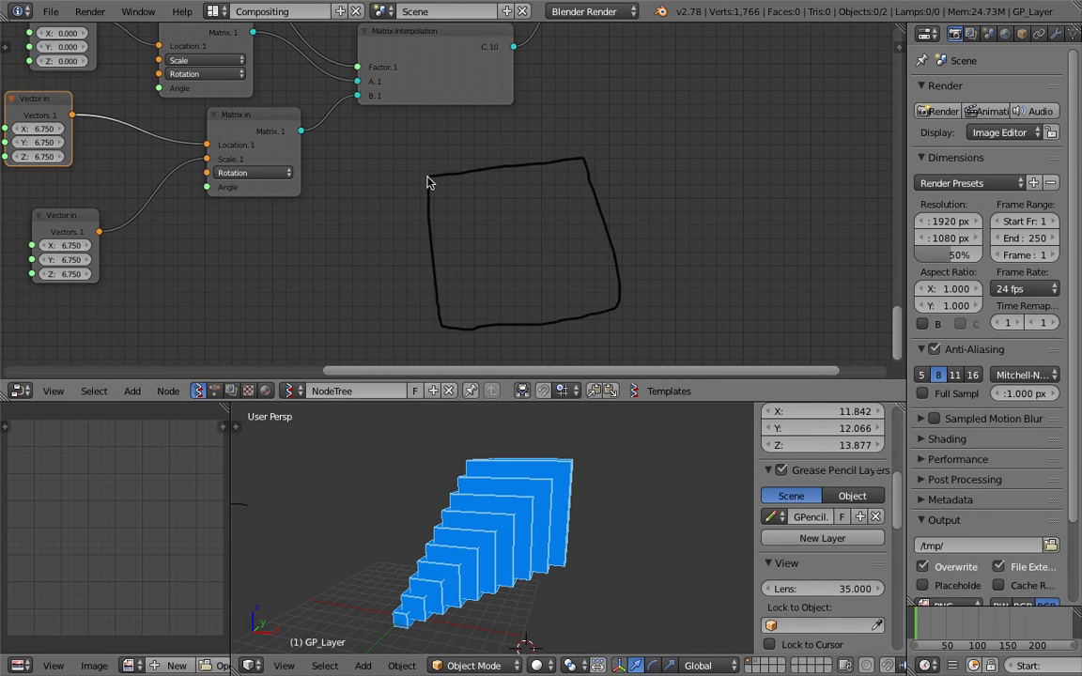
mouse_move(448, 315)
mouse_down()
mouse_move(582, 164)
mouse_move(542, 186)
mouse_up()
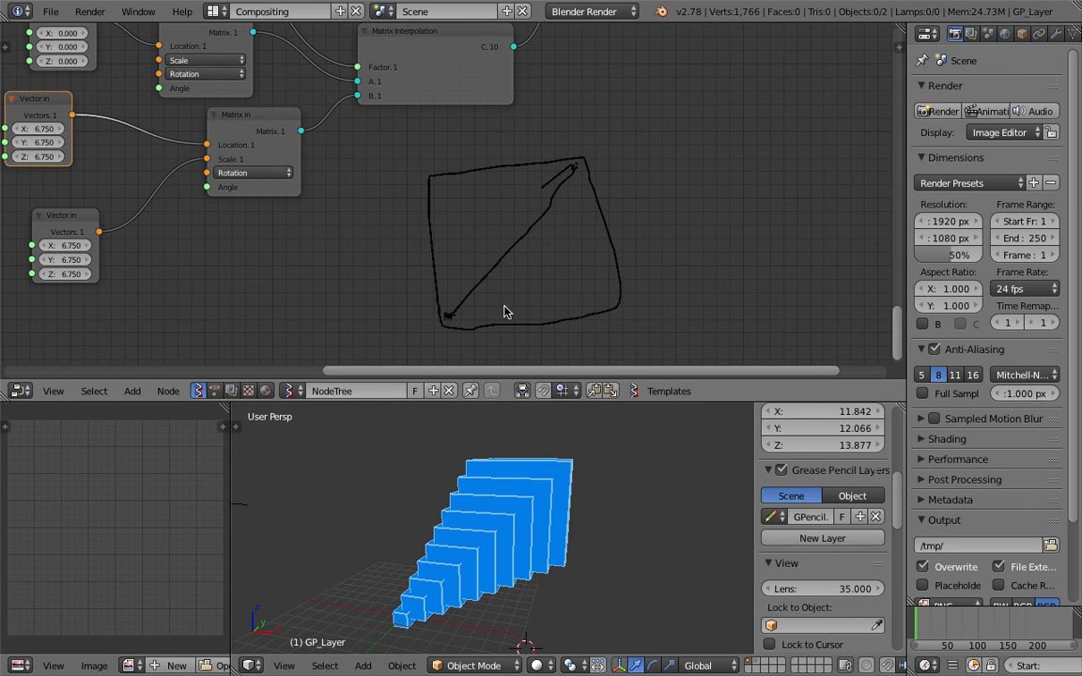
middle_drag(618, 216, 450, 213)
mouse_move(488, 183)
mouse_down()
mouse_move(639, 308)
mouse_move(694, 135)
mouse_move(487, 145)
mouse_up()
mouse_move(494, 308)
mouse_down()
mouse_move(558, 275)
mouse_move(665, 170)
mouse_up()
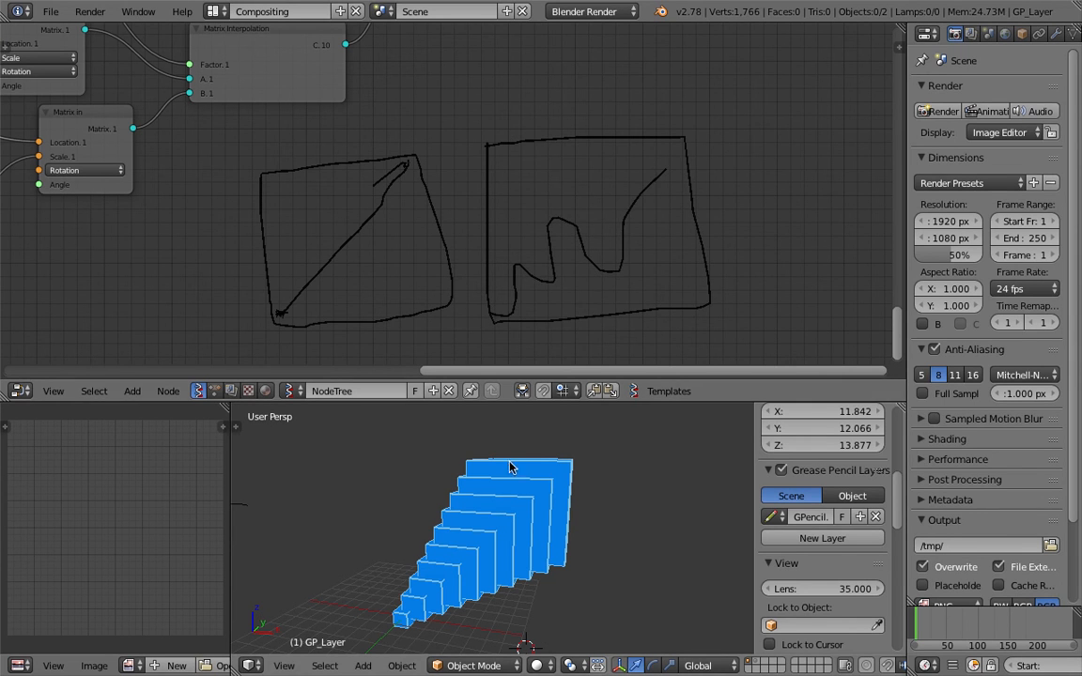
Sketch a third square containing a rising curve
middle_drag(545, 505, 521, 503)
scroll(538, 175, down, 1)
middle_drag(715, 162, 646, 174)
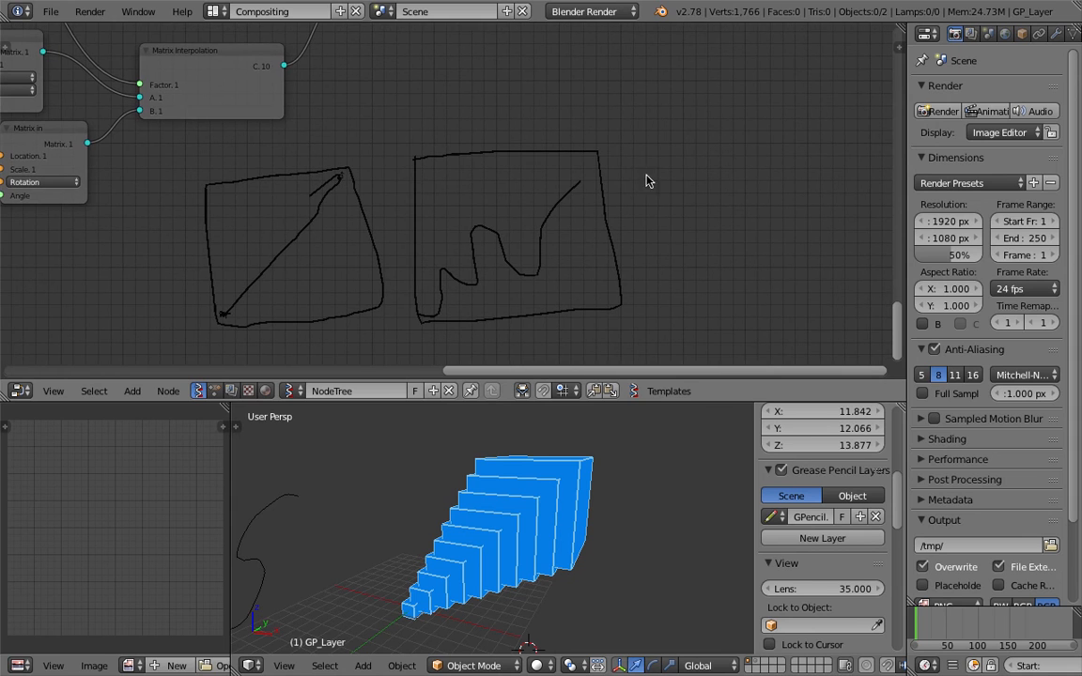
mouse_move(650, 154)
mouse_down()
mouse_move(664, 251)
mouse_move(736, 283)
mouse_move(852, 102)
mouse_move(675, 97)
mouse_up()
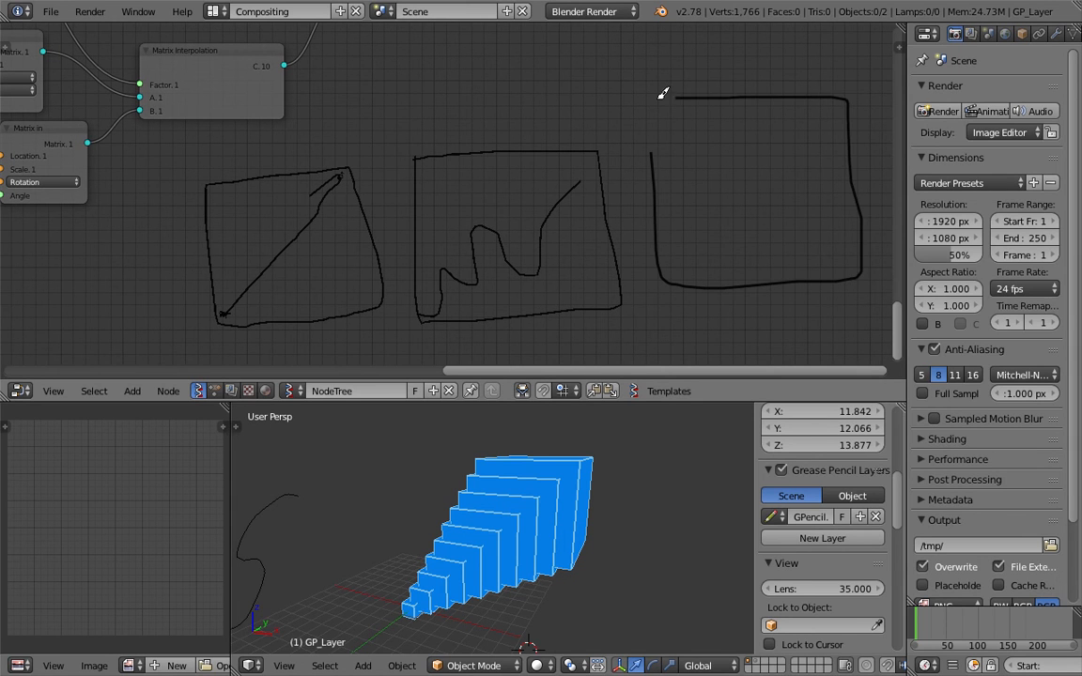
middle_drag(655, 165, 610, 200)
drag(613, 279, 779, 105)
Draw a wide rectangle below the squares and write FLOAT under them
scroll(671, 199, down, 1)
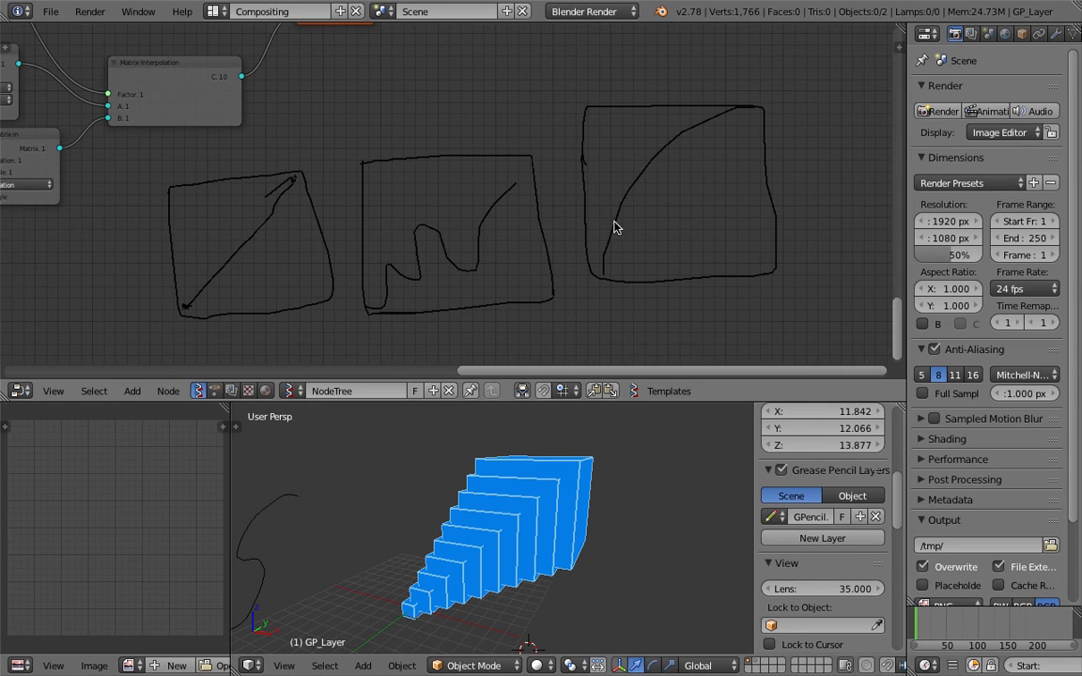
middle_drag(608, 230, 696, 140)
middle_drag(508, 223, 512, 202)
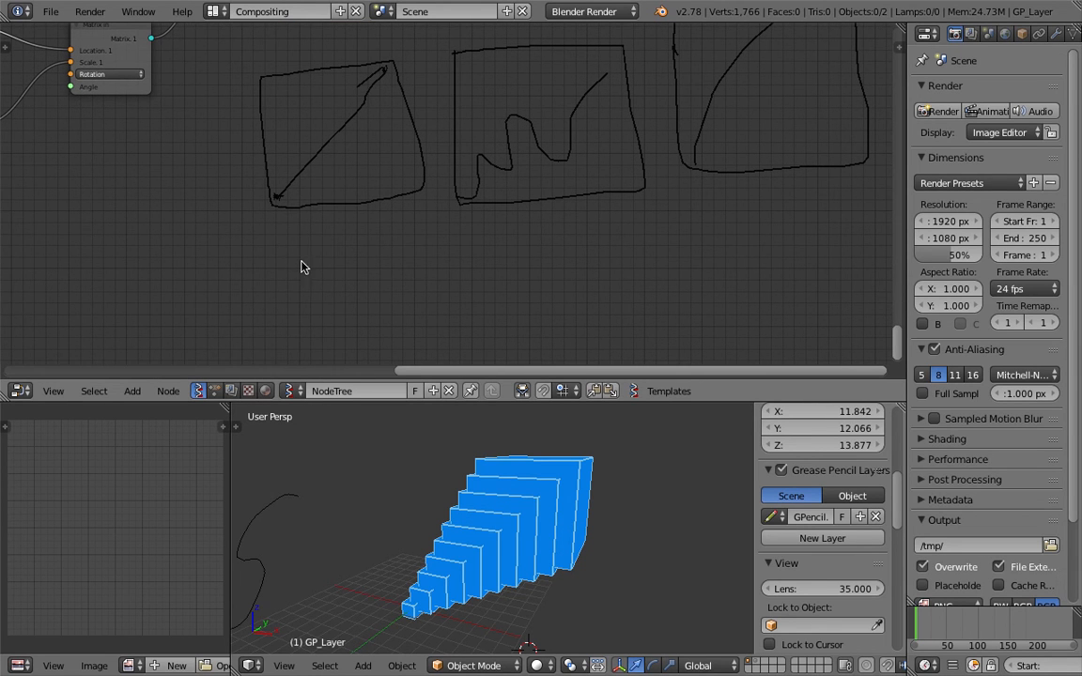
mouse_move(300, 280)
mouse_down()
mouse_move(300, 339)
mouse_move(516, 338)
mouse_move(474, 282)
mouse_move(304, 282)
mouse_up()
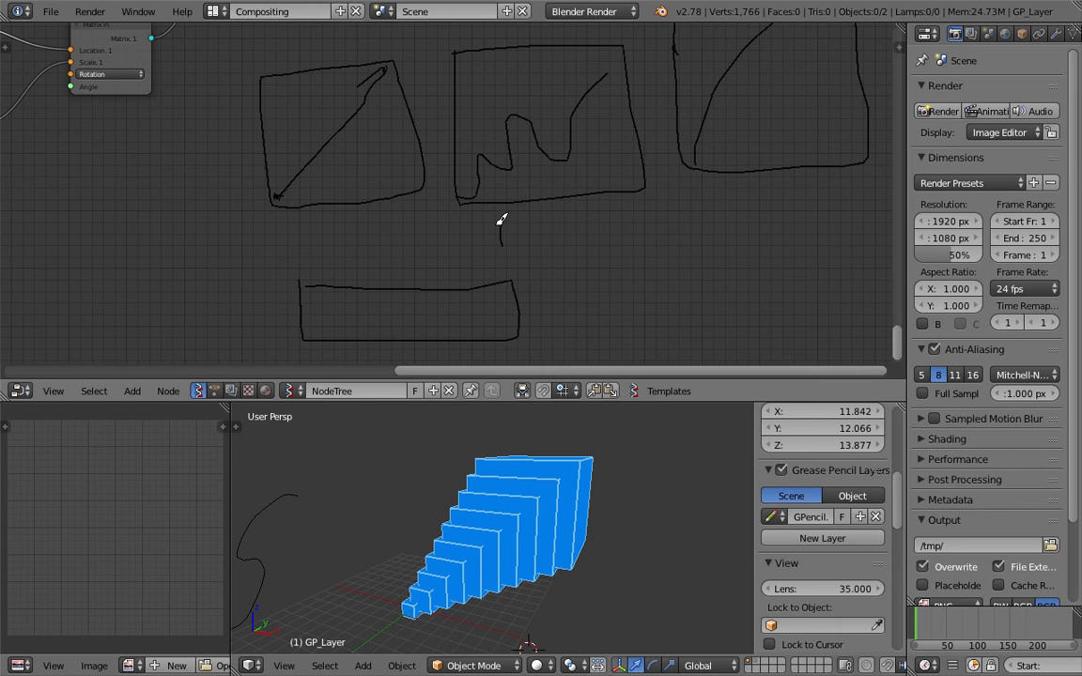
drag(544, 225, 564, 228)
Label the rectangle RAMP and write RGB under both of its ends
middle_drag(498, 302, 475, 288)
mouse_move(524, 312)
mouse_down()
mouse_move(536, 291)
mouse_move(551, 311)
mouse_up()
mouse_move(552, 309)
mouse_down()
mouse_move(599, 285)
mouse_move(606, 306)
mouse_move(621, 300)
mouse_up()
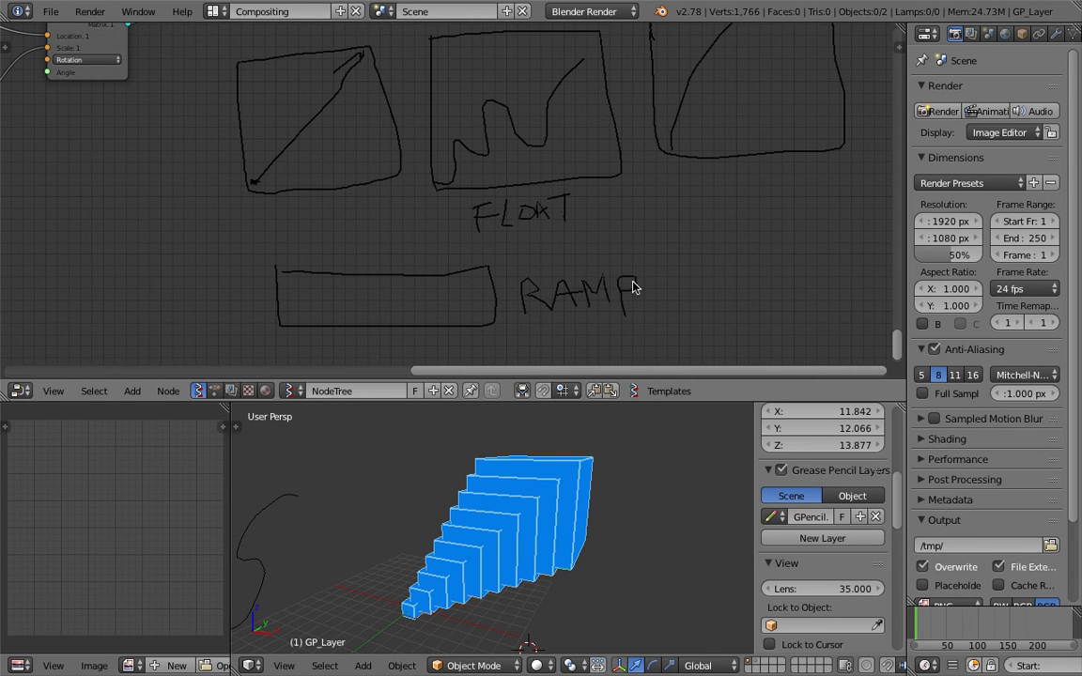
scroll(449, 278, up, 2)
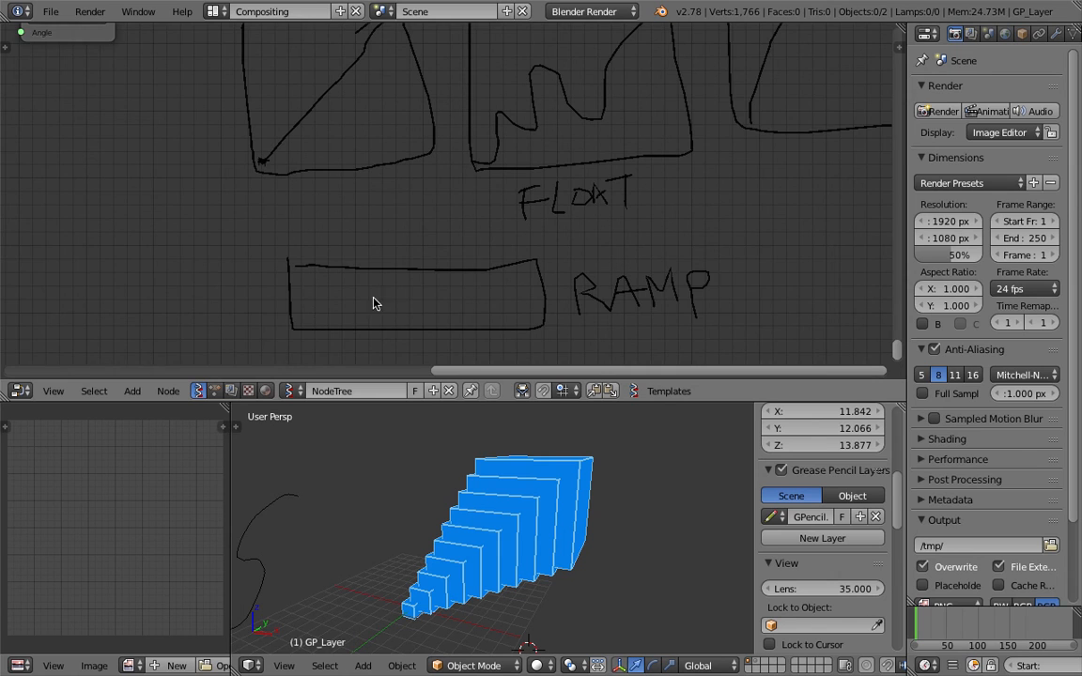
middle_drag(373, 302, 373, 252)
drag(278, 329, 311, 314)
mouse_move(520, 307)
mouse_down()
mouse_move(520, 320)
mouse_move(563, 318)
mouse_up()
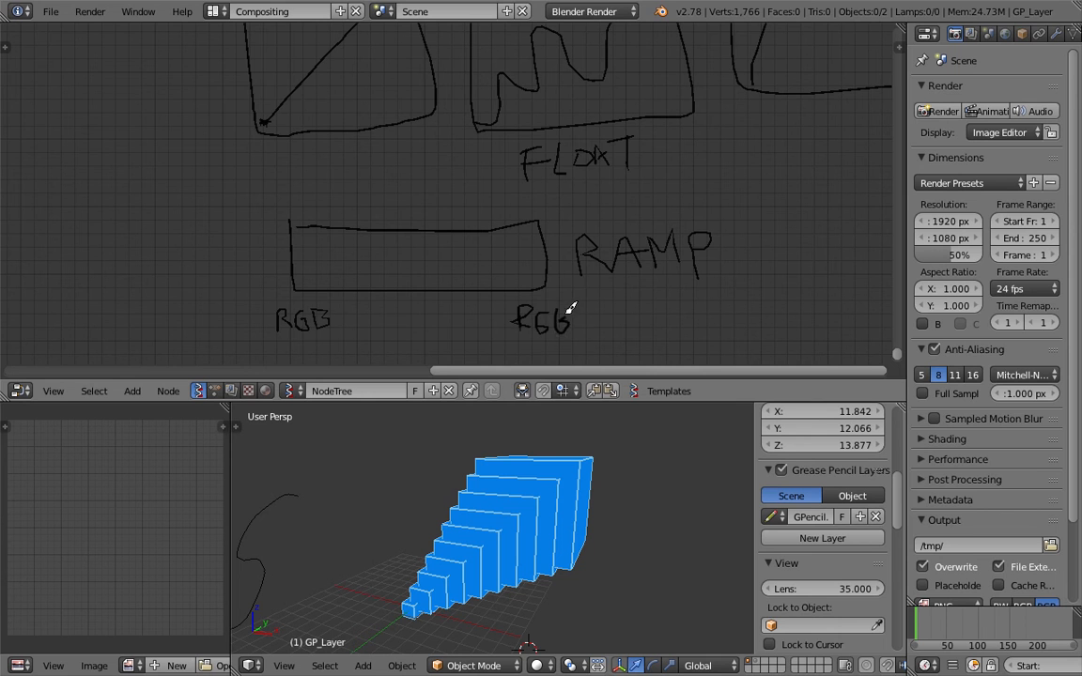
scroll(422, 280, down, 3)
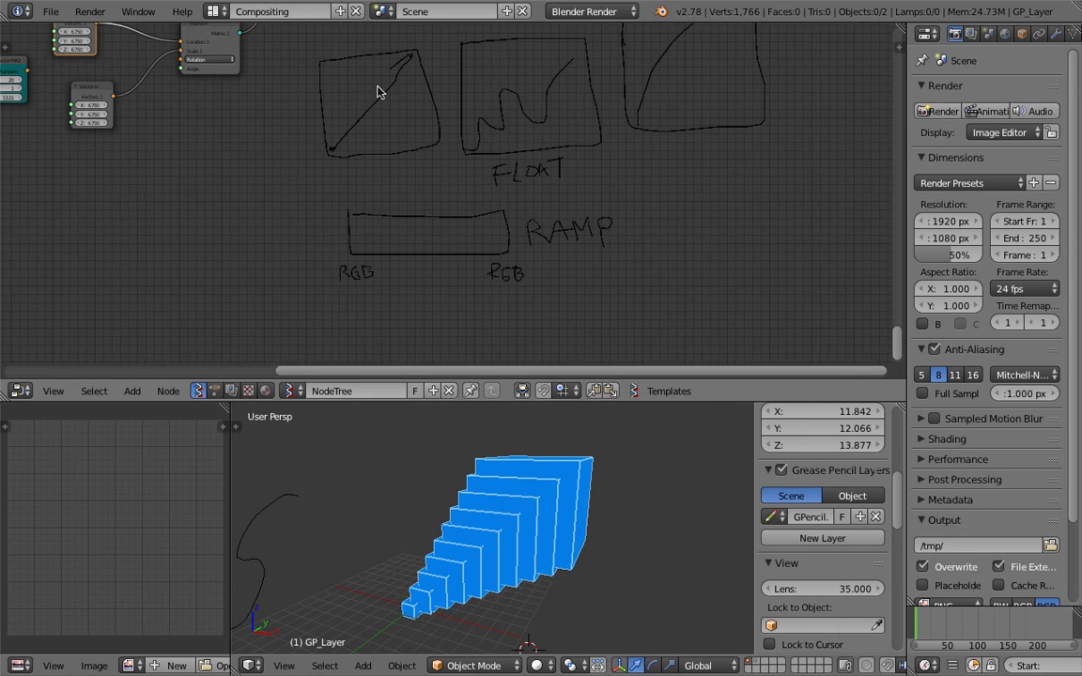
middle_drag(319, 68, 359, 242)
scroll(359, 240, down, 2)
middle_drag(348, 190, 373, 250)
scroll(371, 247, up, 5)
middle_drag(311, 93, 351, 247)
middle_drag(274, 142, 425, 241)
scroll(331, 169, up, 1)
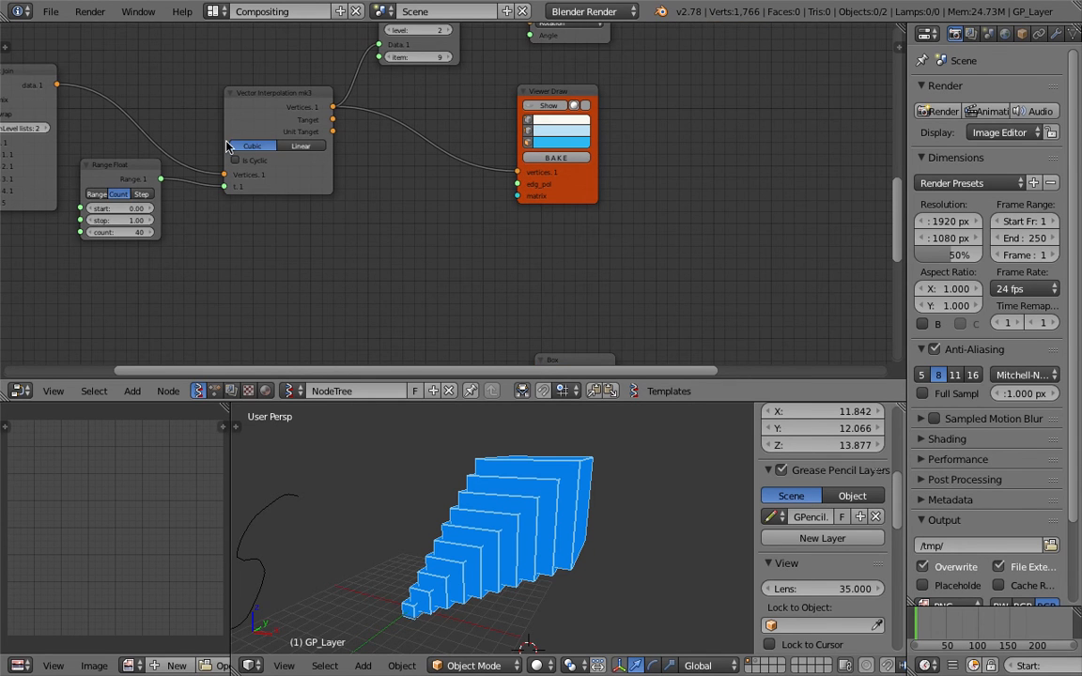
scroll(398, 237, down, 4)
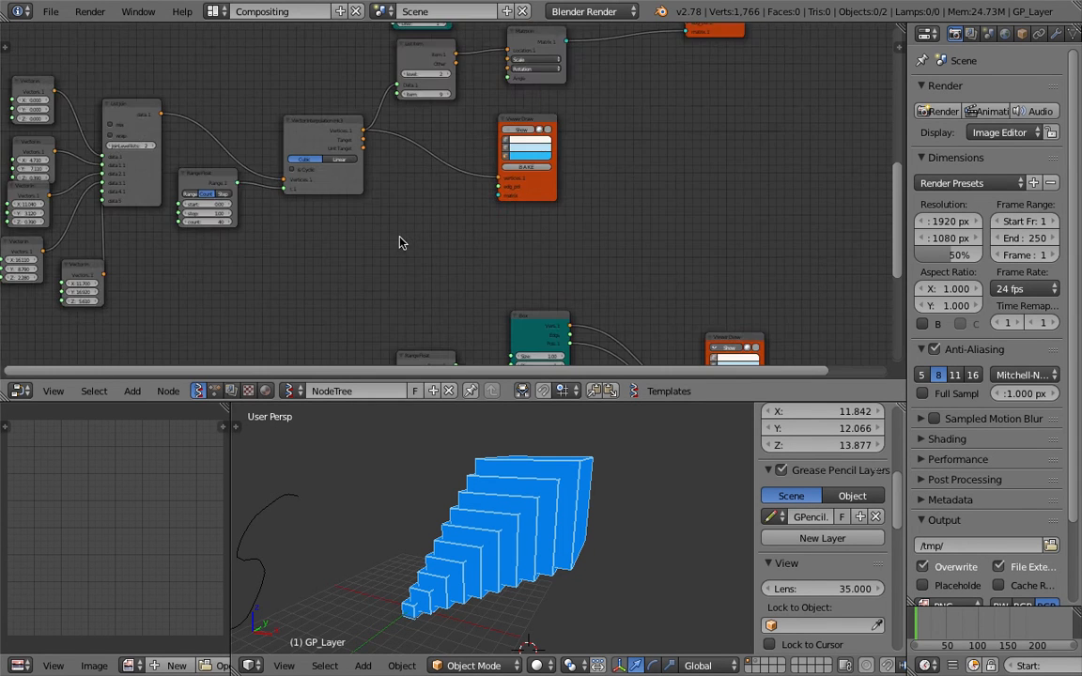
middle_drag(395, 313, 323, 209)
middle_drag(312, 271, 302, 154)
middle_drag(401, 227, 413, 270)
mouse_move(491, 270)
middle_down()
mouse_move(307, 212)
mouse_move(481, 271)
middle_up()
middle_drag(228, 138, 315, 205)
scroll(352, 217, up, 1)
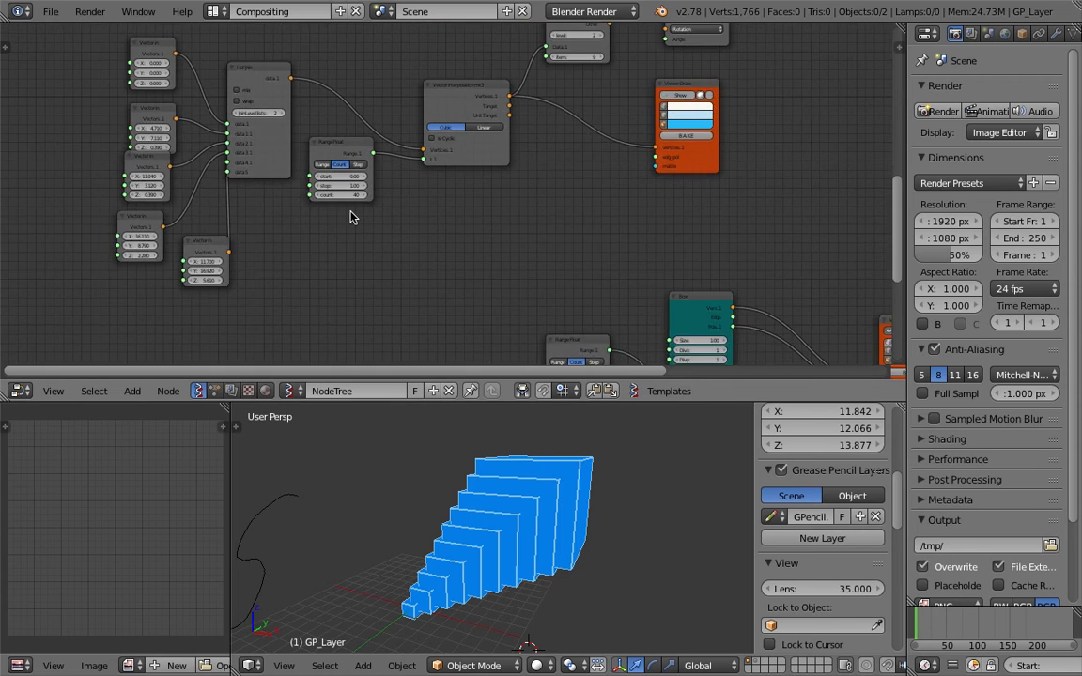
scroll(390, 237, down, 3)
middle_drag(443, 263, 325, 72)
middle_drag(410, 186, 411, 139)
scroll(407, 152, up, 1)
scroll(407, 157, up, 3)
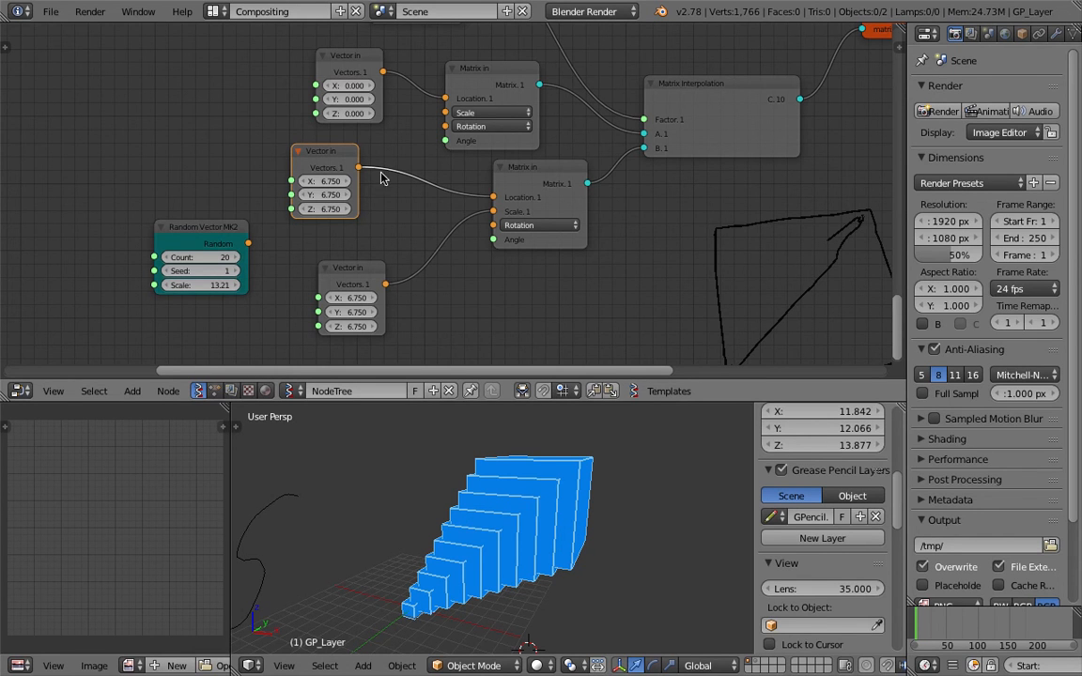
Sketch two grease-pencil boxes labelled RED and BLUE with an arrow from RED to BLUE
scroll(381, 179, down, 8)
scroll(403, 188, up, 5)
scroll(392, 226, up, 5)
middle_drag(404, 212, 359, 173)
middle_drag(471, 421, 363, 460)
mouse_move(351, 442)
mouse_down()
mouse_move(386, 430)
mouse_move(348, 441)
mouse_up()
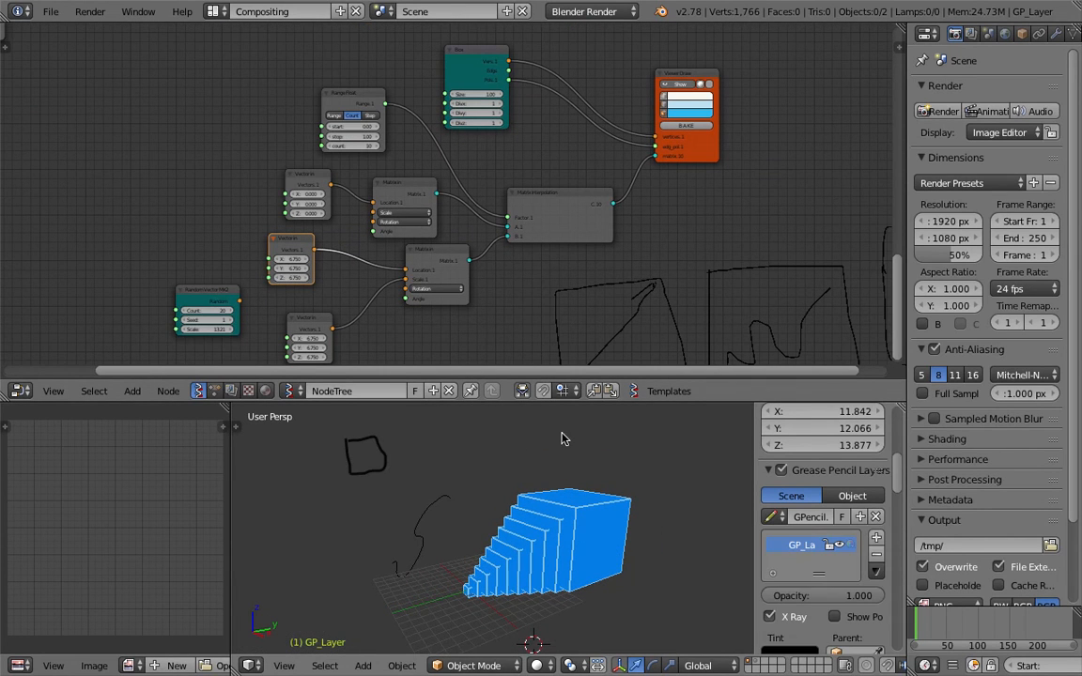
mouse_move(565, 437)
mouse_down()
mouse_move(599, 452)
mouse_move(564, 442)
mouse_up()
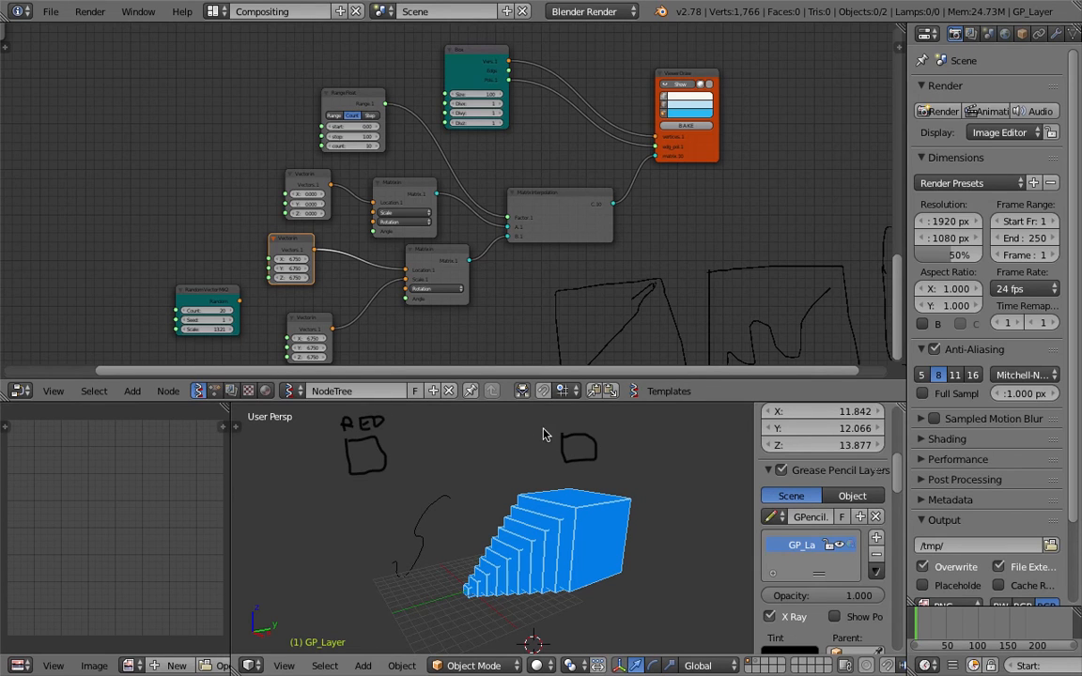
drag(591, 420, 611, 421)
drag(421, 451, 537, 434)
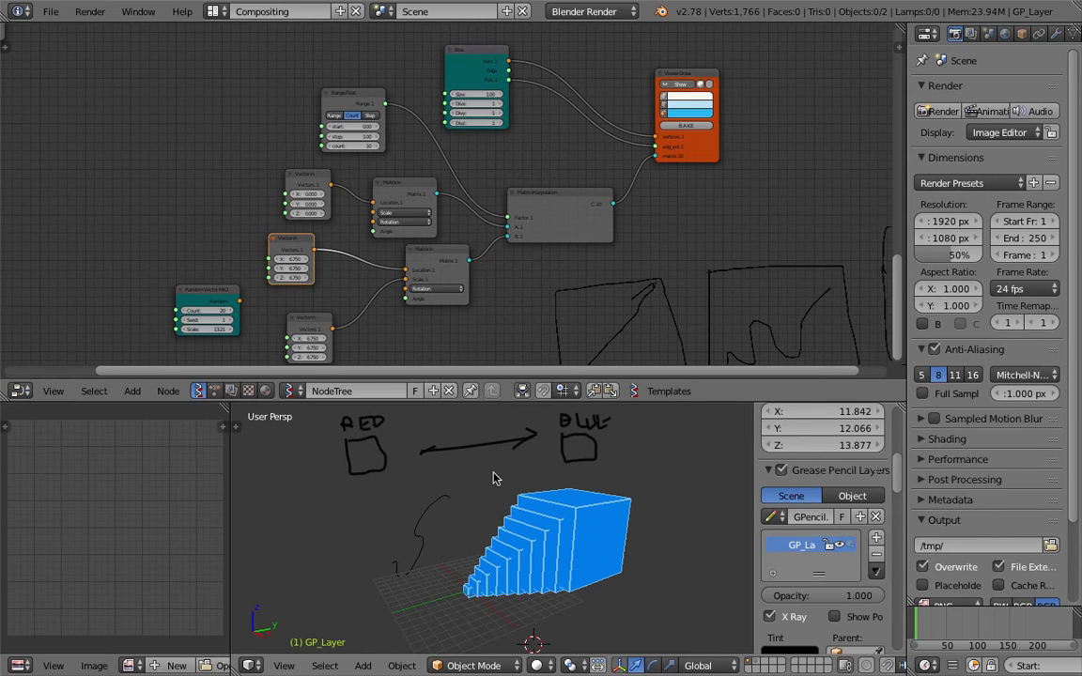
Reframe the node graph and the 3D view around the sketch, then save the file
scroll(493, 473, up, 2)
middle_drag(458, 220, 445, 199)
scroll(444, 200, up, 2)
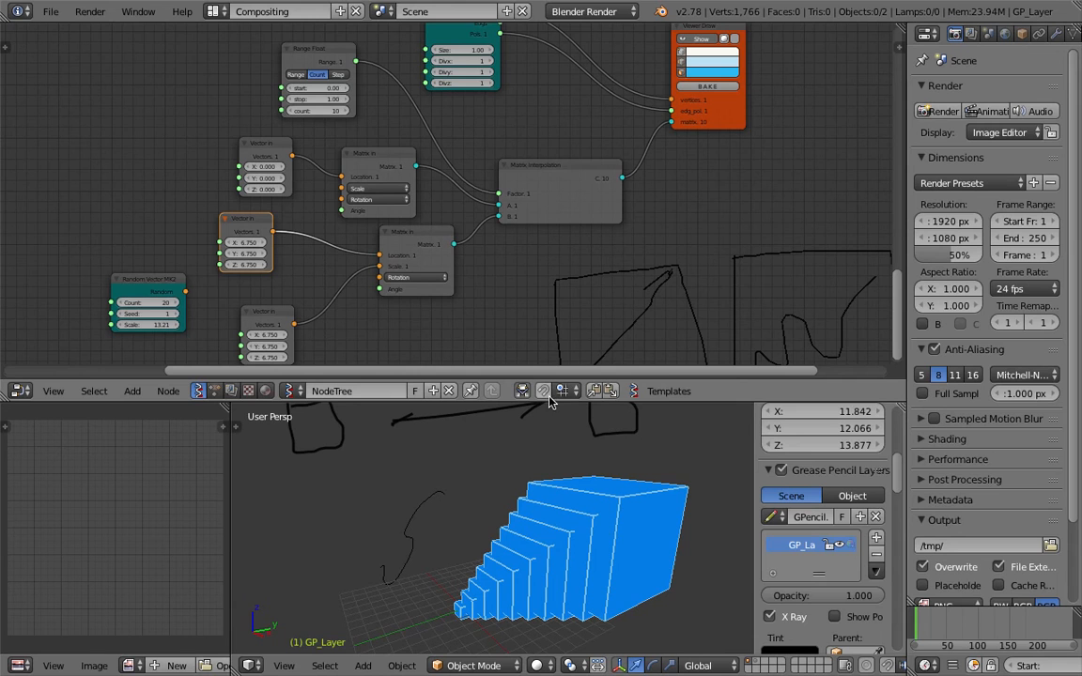
drag(552, 405, 552, 436)
middle_drag(473, 338, 478, 268)
scroll(550, 498, down, 2)
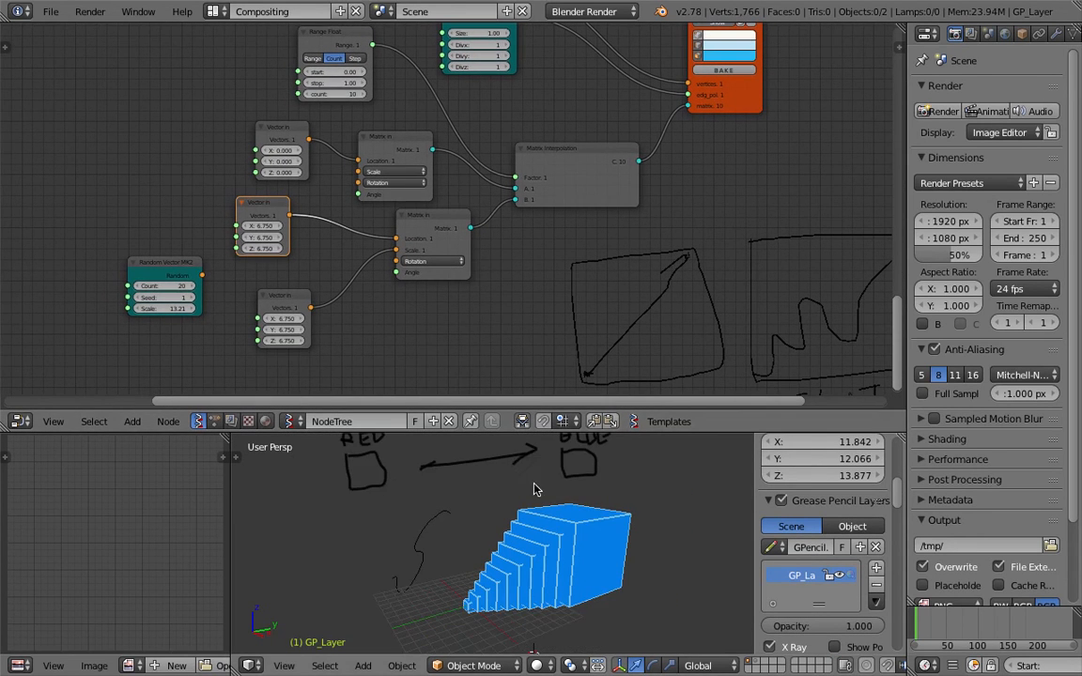
shift+middle_drag(536, 490, 534, 508)
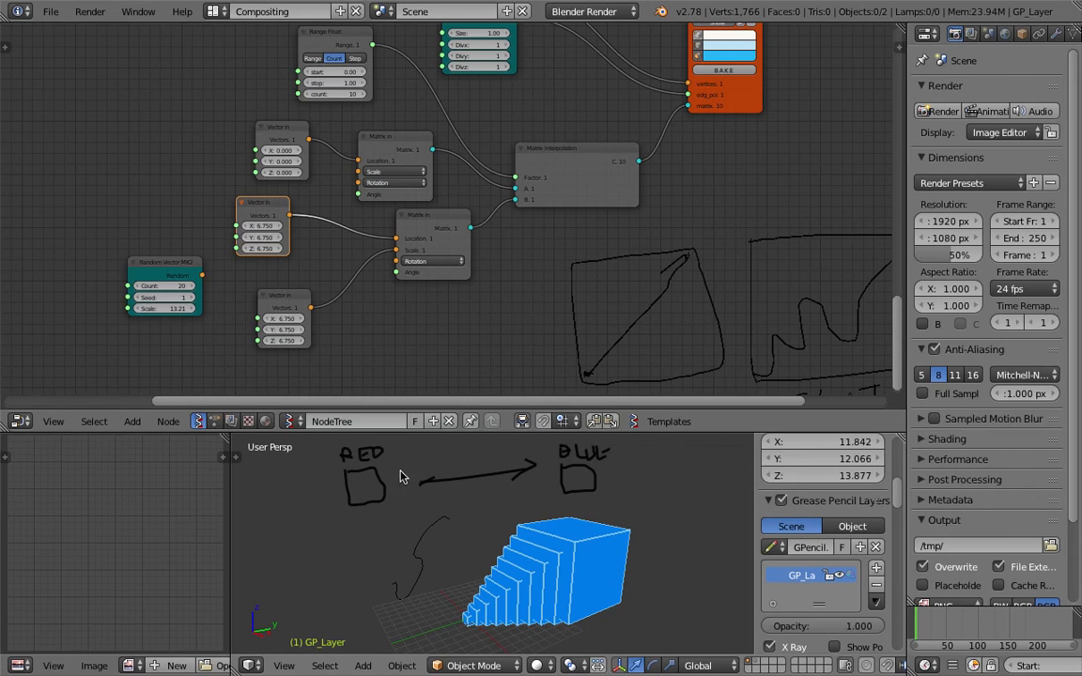
shift+middle_drag(334, 497, 350, 531)
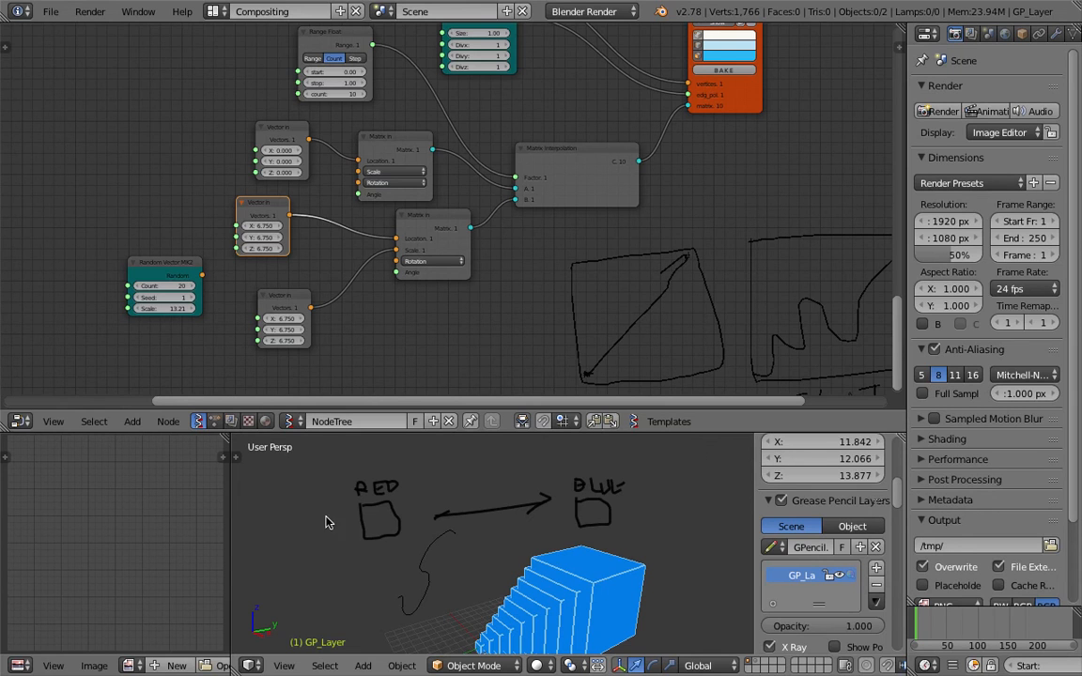
scroll(326, 523, up, 2)
scroll(371, 500, down, 1)
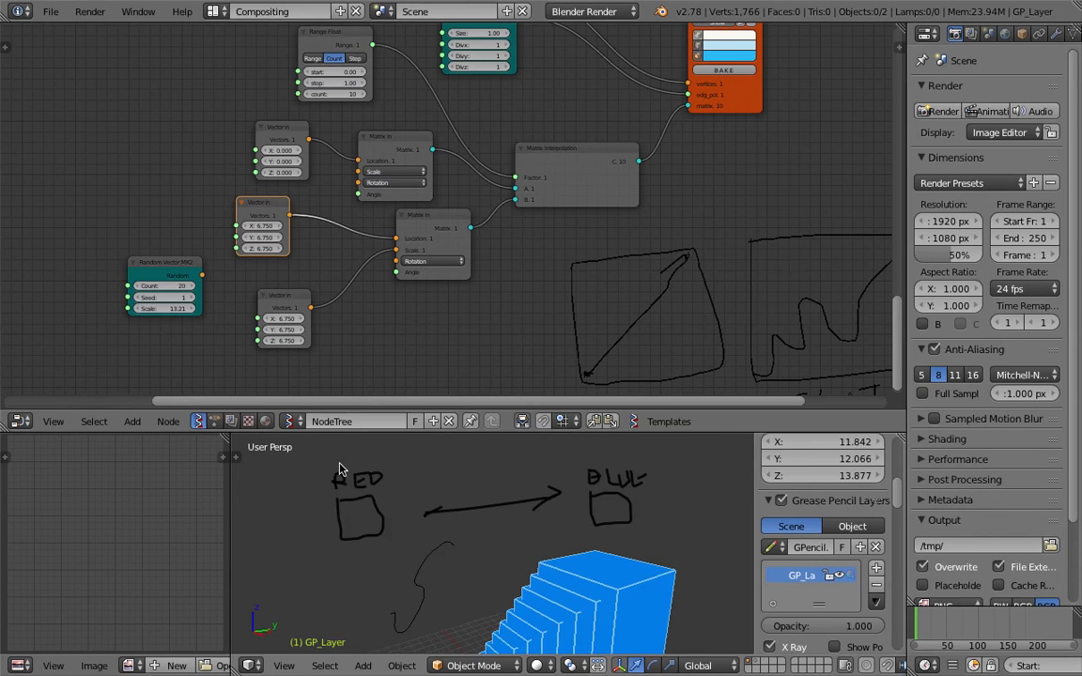
scroll(410, 454, down, 2)
mouse_move(500, 529)
middle_down()
mouse_move(587, 515)
mouse_move(493, 524)
mouse_move(449, 512)
middle_up()
scroll(353, 197, up, 3)
middle_drag(380, 269, 380, 234)
scroll(413, 220, down, 3)
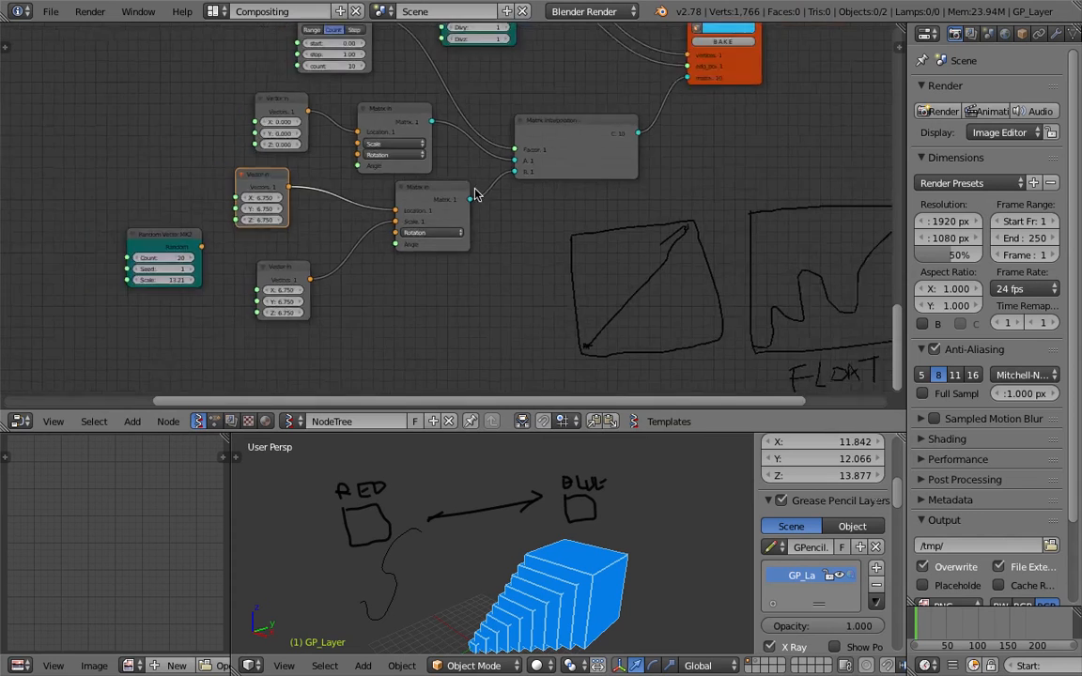
scroll(475, 194, down, 2)
scroll(490, 198, up, 1)
middle_drag(544, 213, 536, 186)
key(ctrl+s)
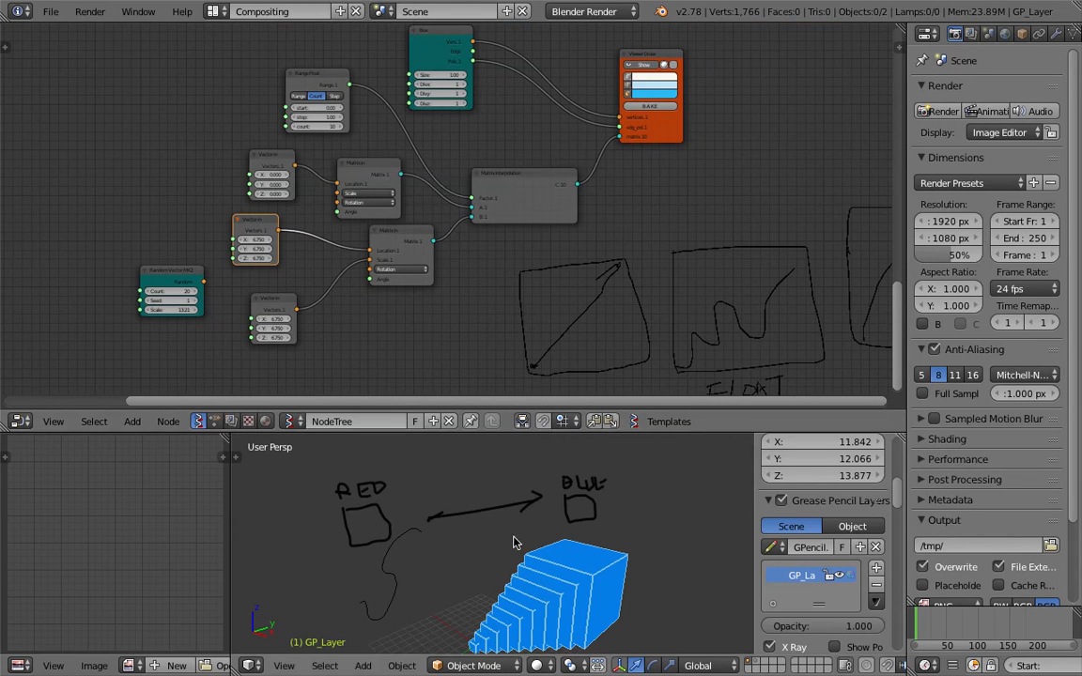
Rearrange the nodes and delete the lower Vector in node
middle_drag(514, 543, 439, 447)
scroll(251, 313, up, 2)
drag(242, 255, 249, 272)
drag(126, 217, 374, 177)
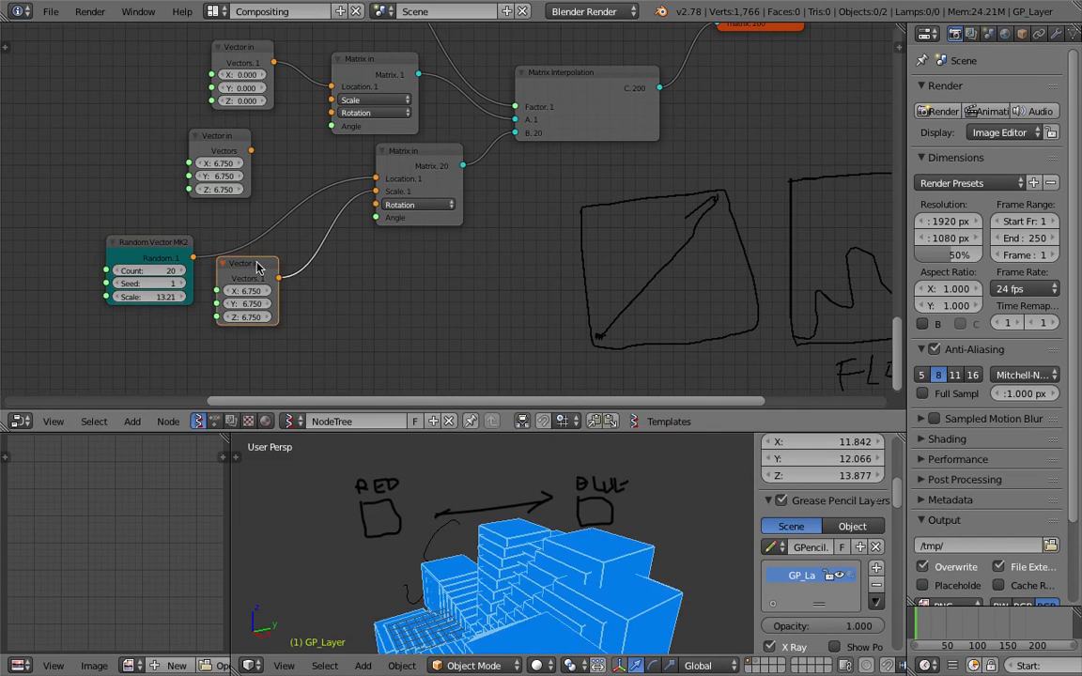
key(x)
Duplicate the Random Vector node and link the copy to the Matrix in Rotation
middle_drag(491, 530, 495, 510)
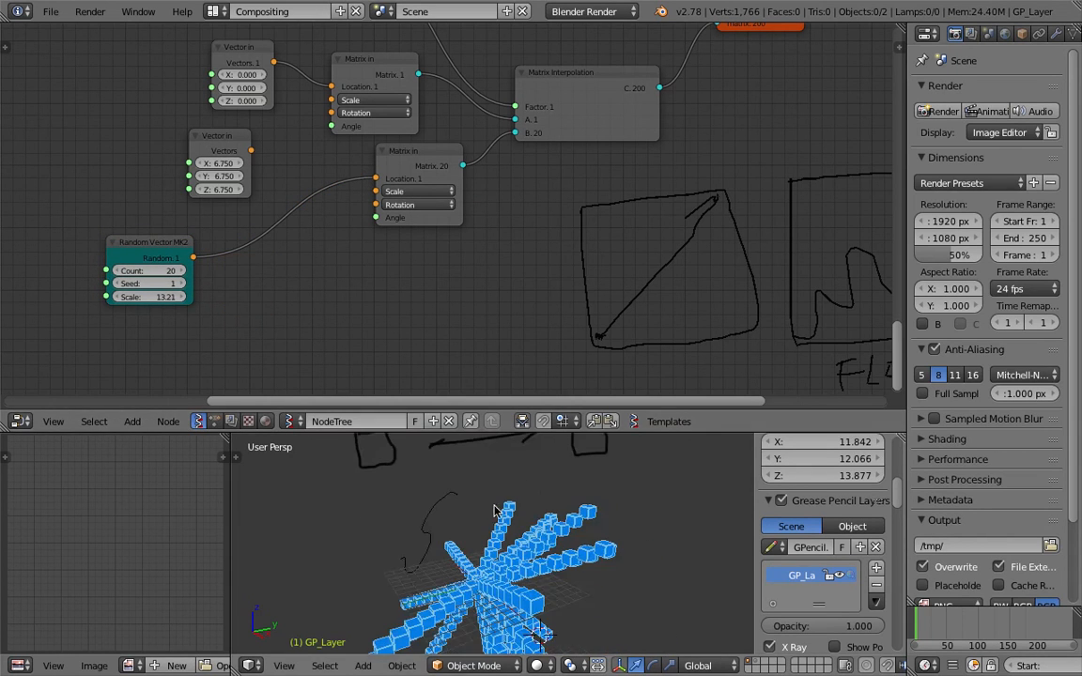
drag(180, 244, 165, 215)
key(shift+d)
click(267, 309)
drag(280, 320, 376, 204)
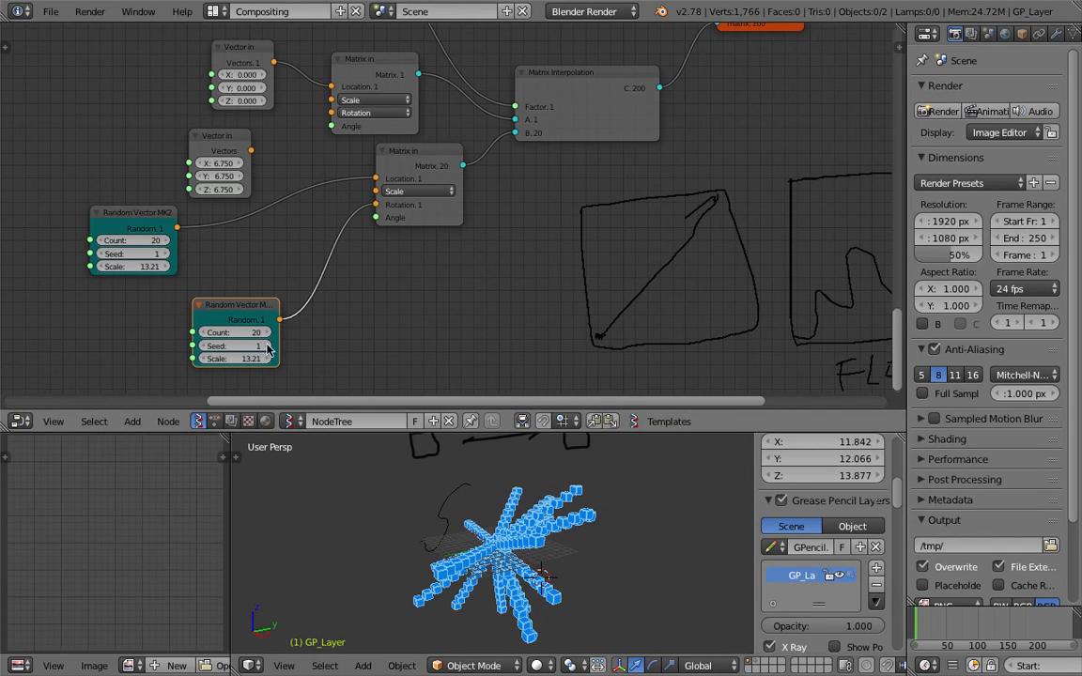
Replace the Random Vector link to Location with the 6.75 Vector in output
click(946, 624)
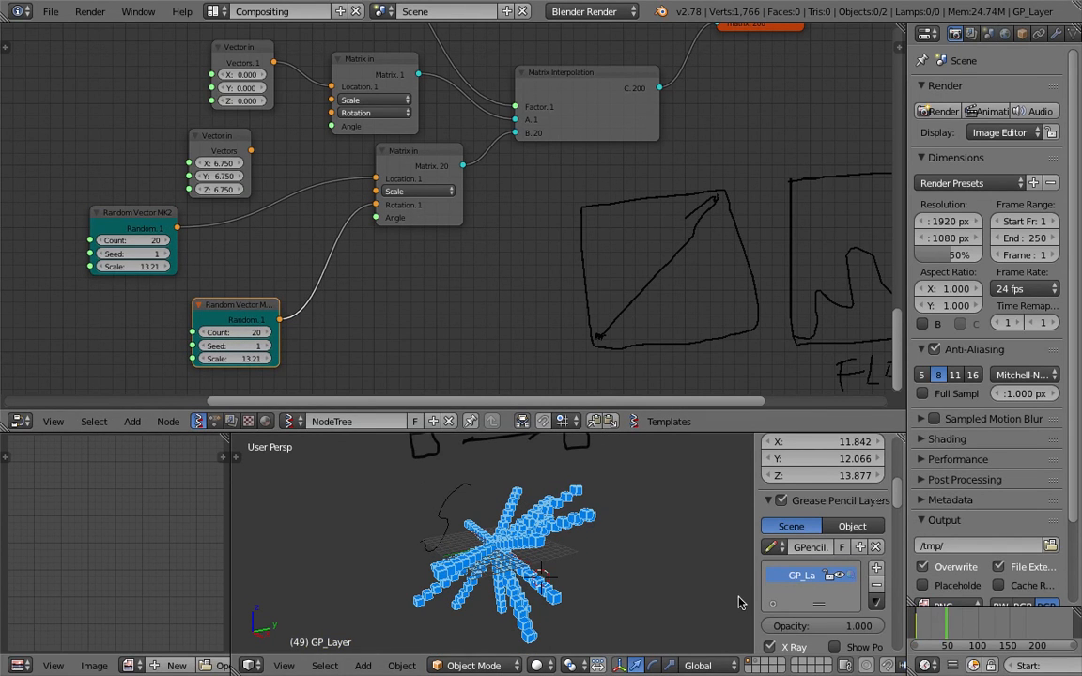
click(940, 627)
ctrl+right_drag(305, 178, 298, 231)
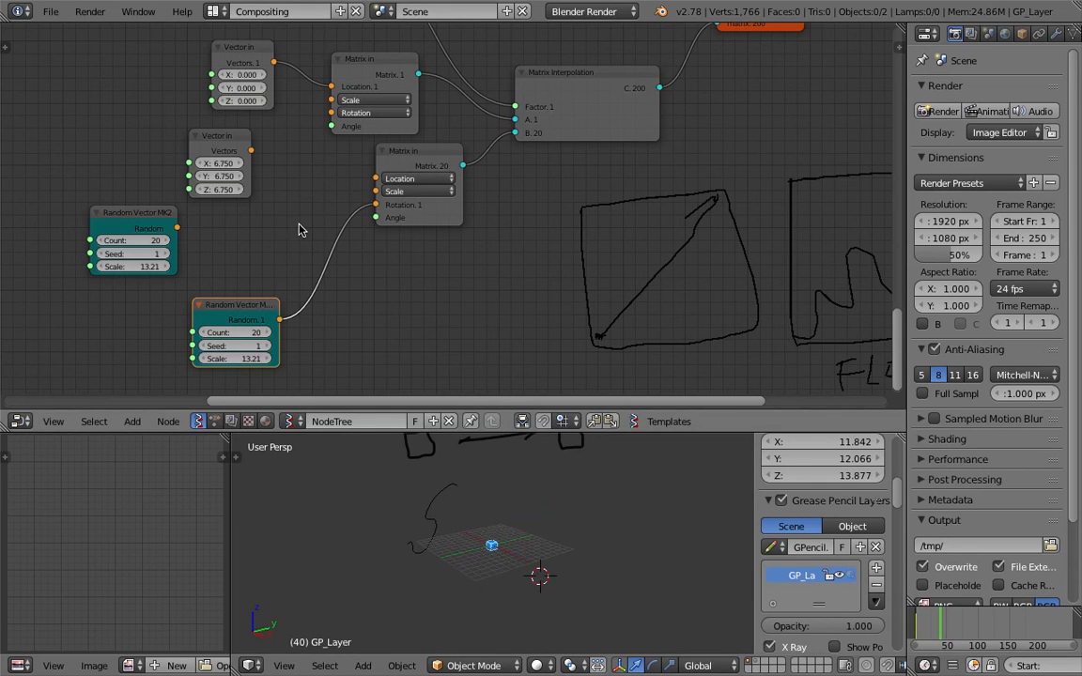
click(935, 627)
drag(250, 151, 376, 178)
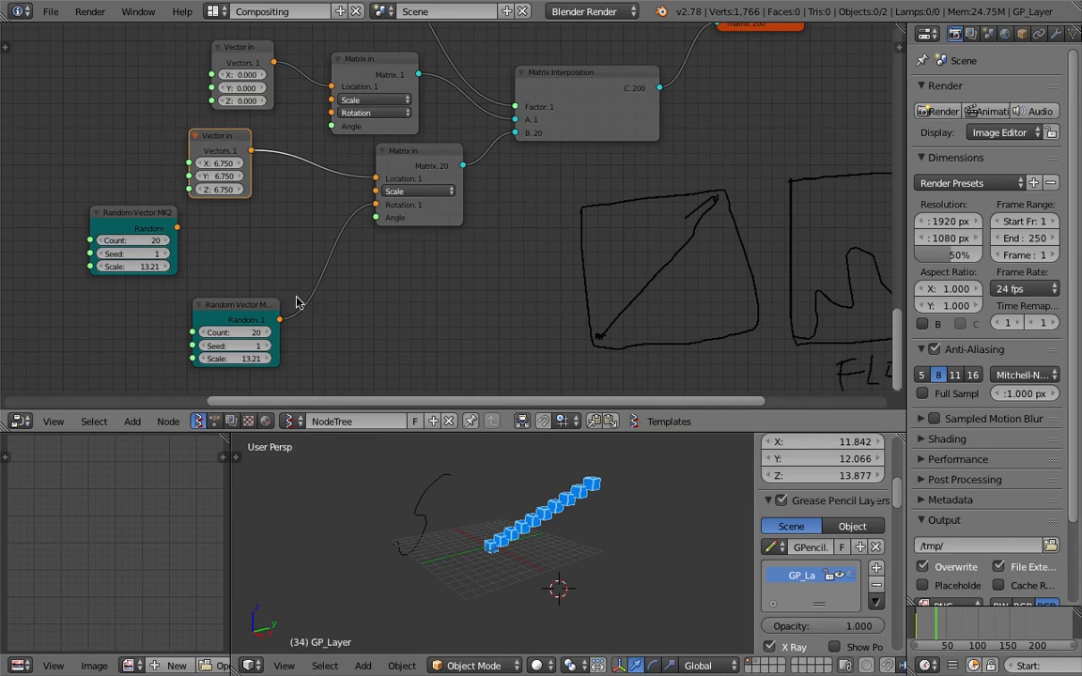
Link the lower Random Vector to the Matrix in Scale and the upper one to Location
drag(279, 319, 376, 191)
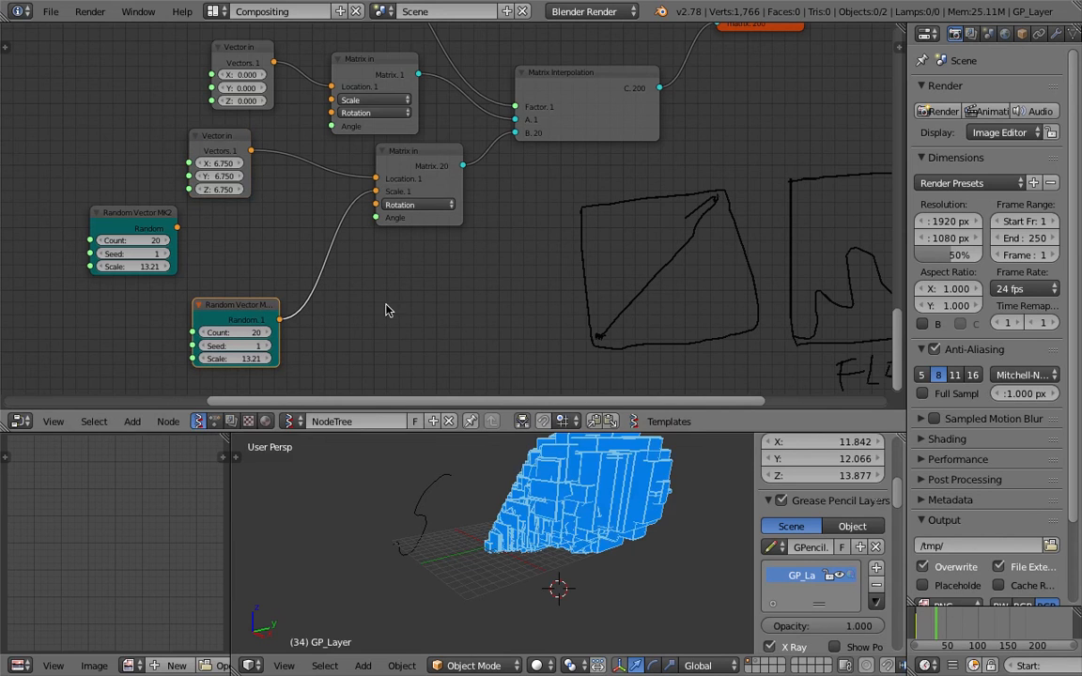
middle_drag(525, 454, 574, 522)
drag(177, 227, 385, 179)
mouse_move(591, 592)
middle_down()
mouse_move(605, 534)
mouse_move(564, 530)
middle_up()
scroll(605, 531, down, 1)
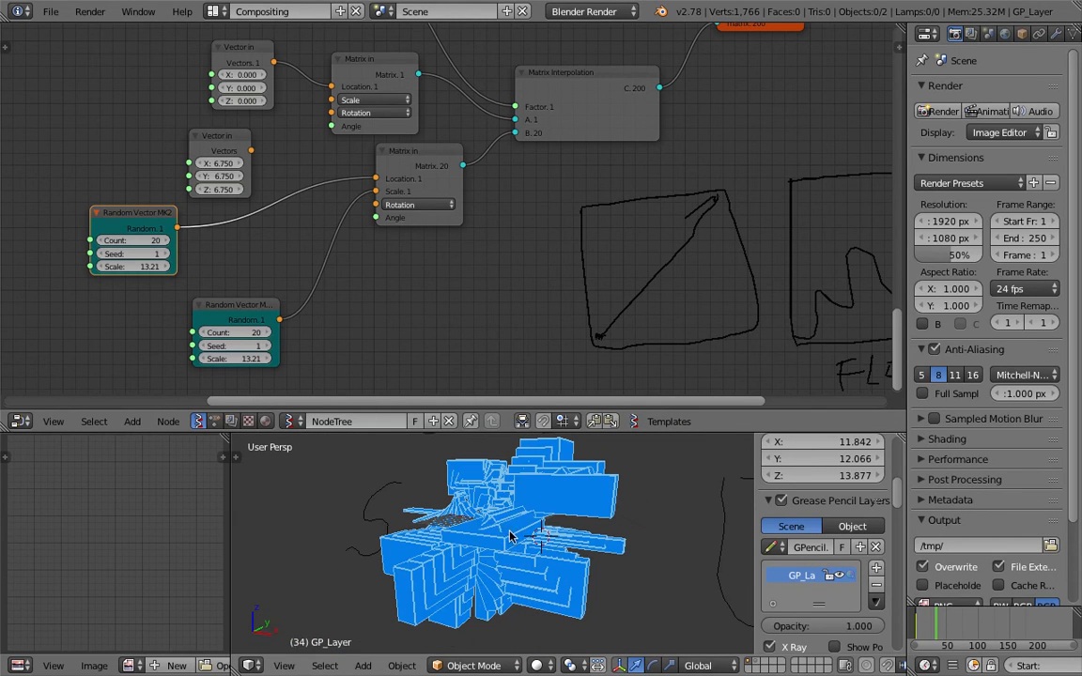
Raise the Count of both Random Vector nodes to 30
click(267, 334)
click(267, 334)
click(266, 334)
click(267, 334)
click(267, 333)
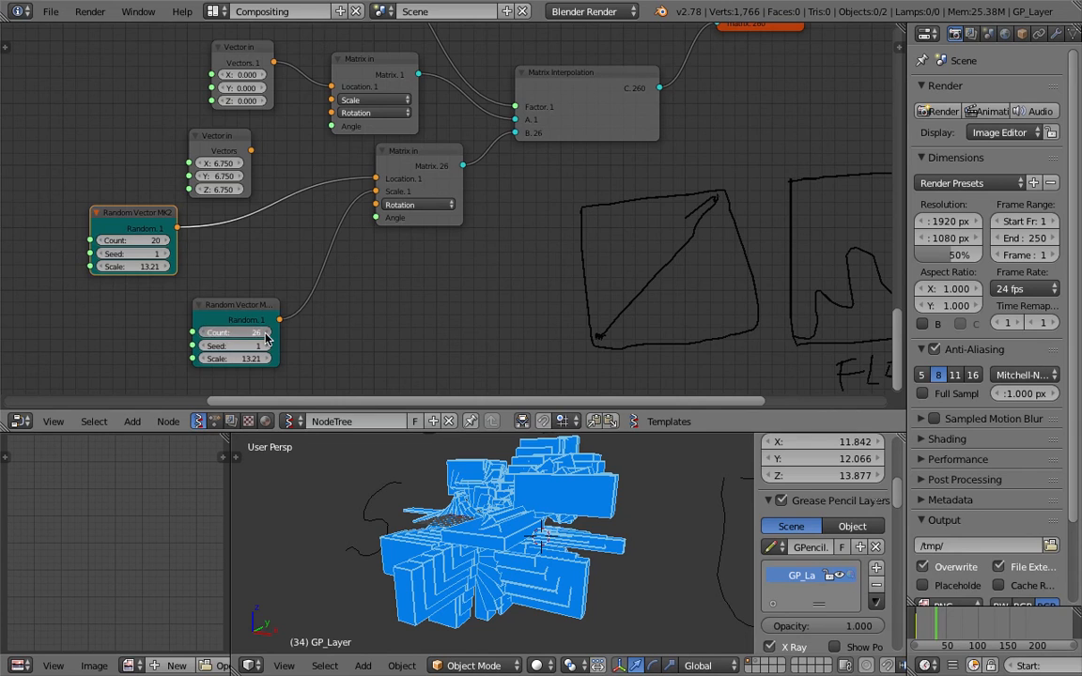
click(267, 334)
click(266, 333)
click(123, 243)
key(Return)
Set the Scale of both Random Vector nodes to 100
click(123, 267)
text(100)
key(Return)
click(236, 358)
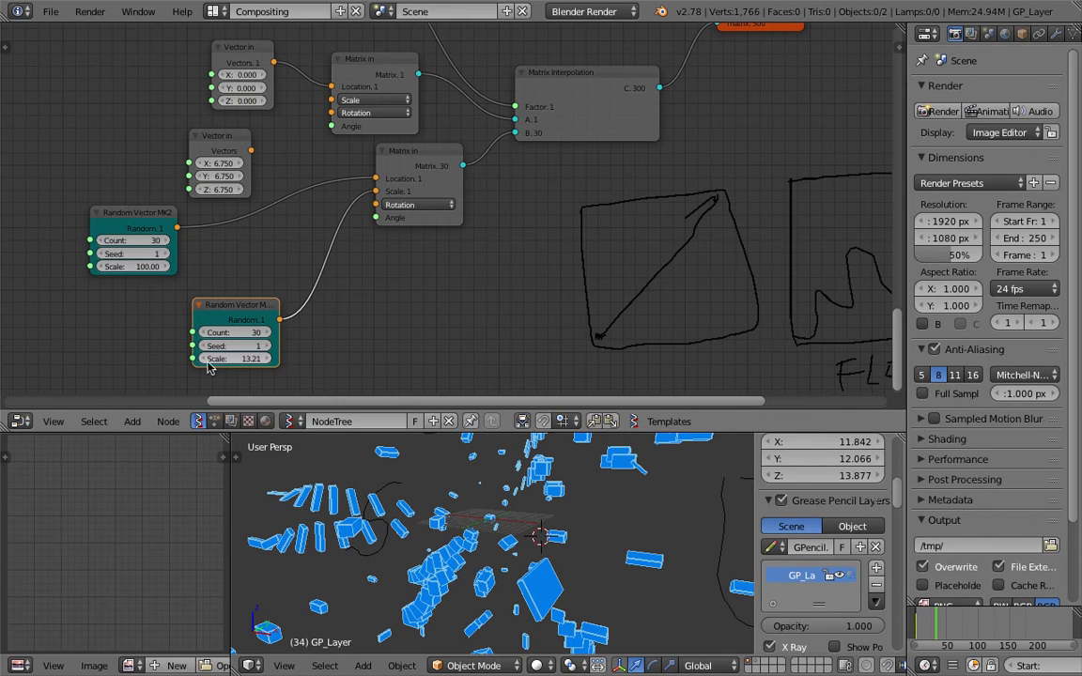
text(100)
key(Return)
Set the lower Random Vector node's Scale to 1
scroll(350, 331, down, 6)
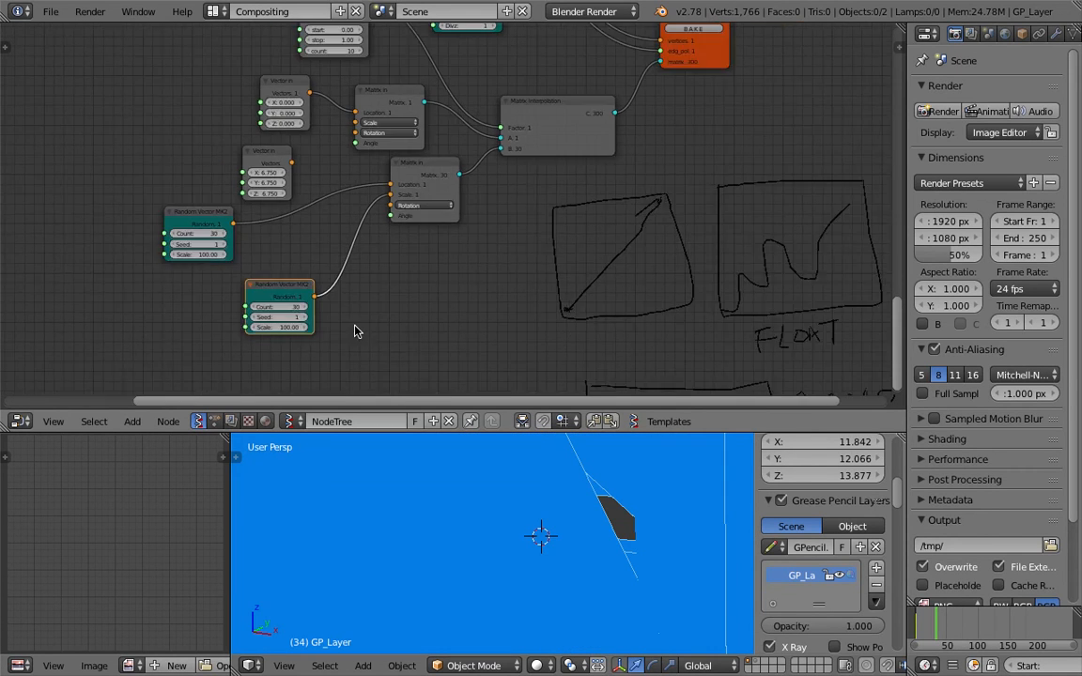
click(319, 304)
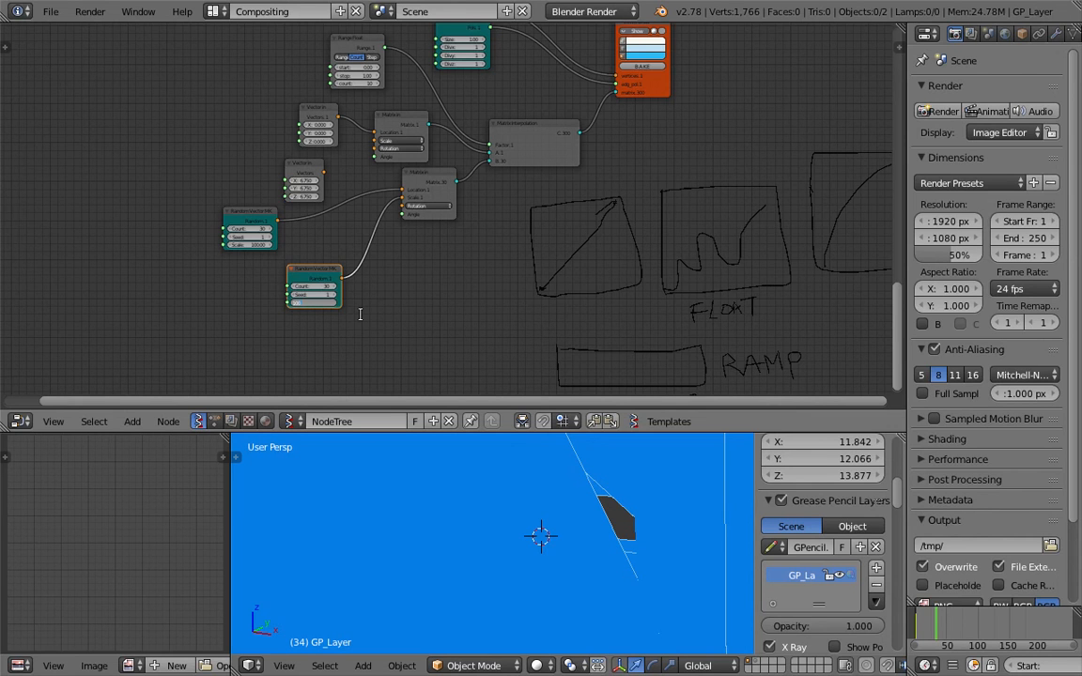
scroll(362, 314, up, 3)
click(287, 329)
text(1)
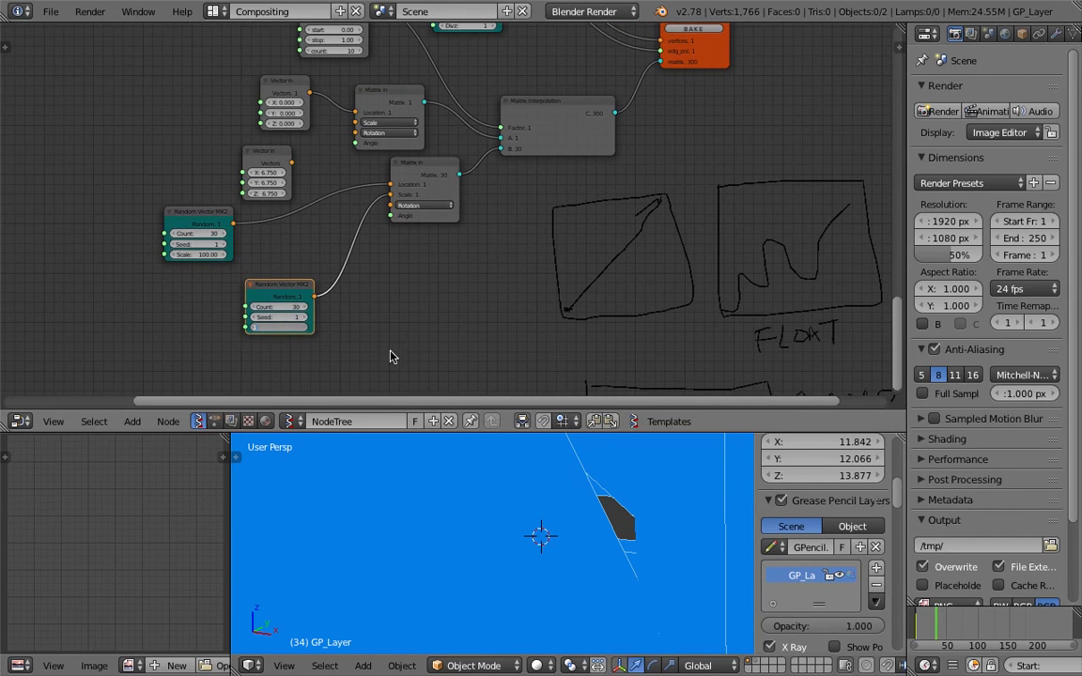
key(Return)
Orbit around the scattered boxes and tidy the Viewer Draw and Box nodes
scroll(563, 498, down, 3)
mouse_move(563, 497)
middle_down()
mouse_move(611, 510)
mouse_move(583, 518)
mouse_move(599, 538)
mouse_move(503, 587)
mouse_move(457, 520)
middle_up()
scroll(573, 504, down, 3)
scroll(508, 567, up, 5)
middle_drag(354, 256, 289, 353)
scroll(521, 197, up, 1)
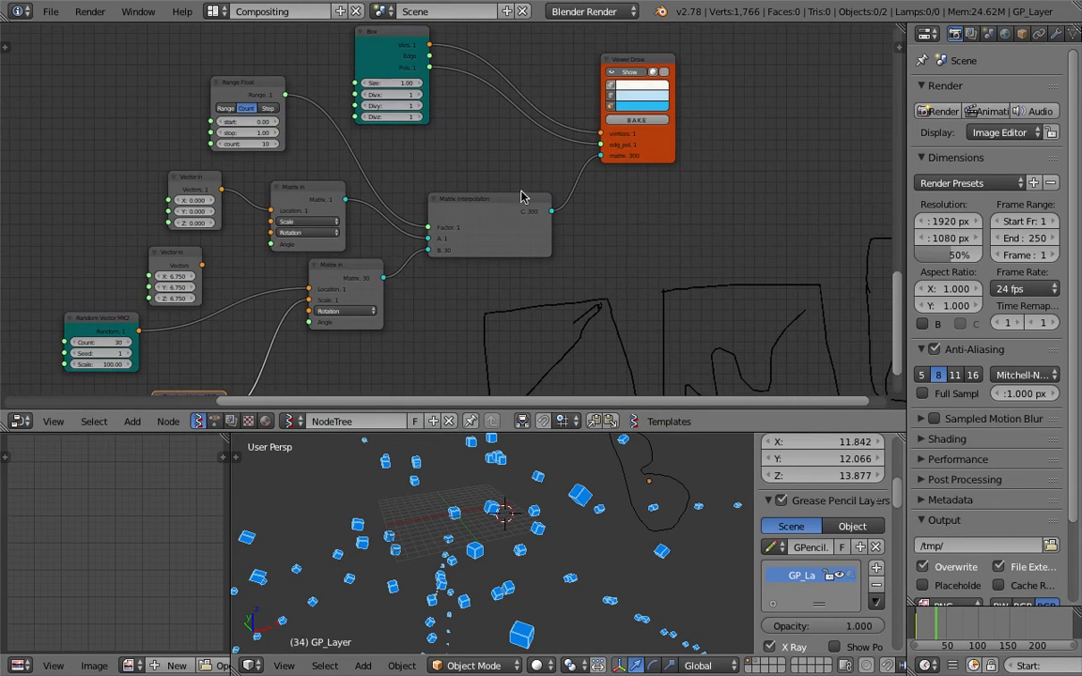
drag(660, 156, 696, 149)
middle_drag(500, 131, 491, 232)
mouse_move(395, 148)
mouse_down()
mouse_move(548, 129)
mouse_move(522, 142)
mouse_up()
middle_drag(554, 185, 411, 222)
scroll(410, 222, up, 8)
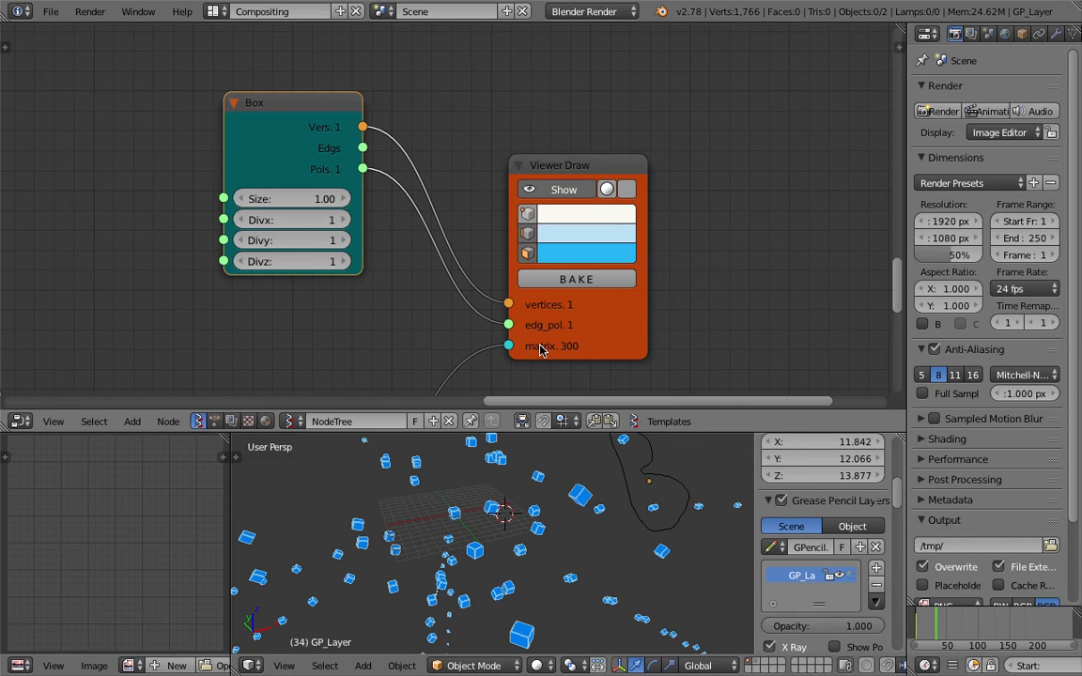
Find the Range Float node feeding the Matrix Interpolation factor and delete it
mouse_move(540, 350)
middle_down()
mouse_move(529, 311)
mouse_move(457, 325)
middle_up()
scroll(477, 305, up, 1)
drag(545, 326, 554, 326)
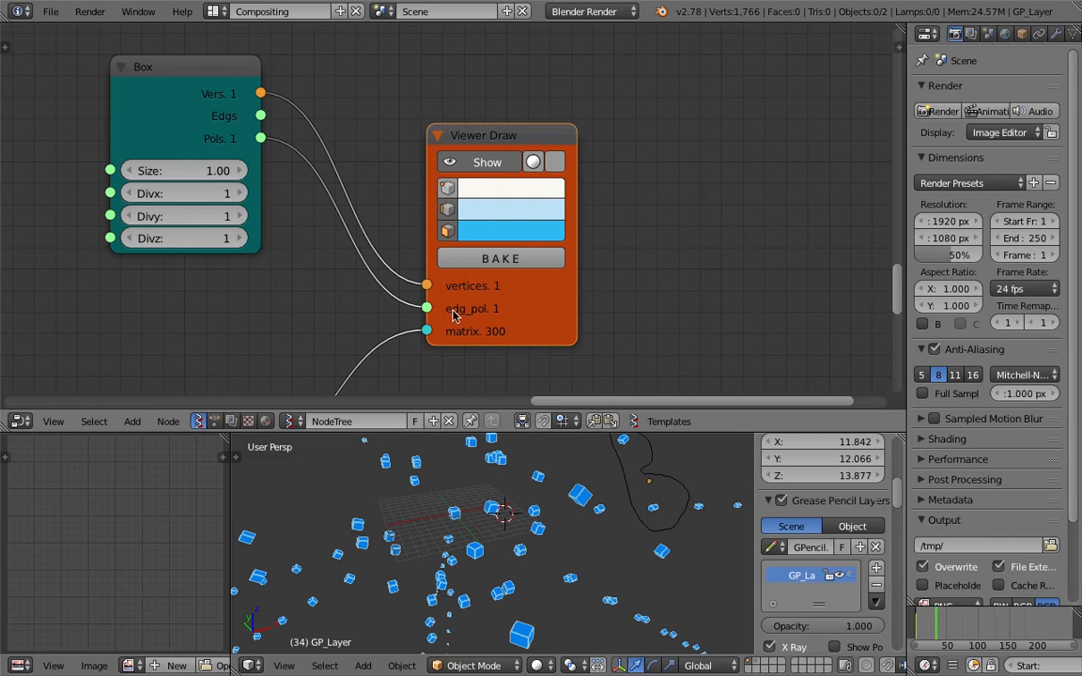
mouse_move(572, 562)
middle_down()
mouse_move(649, 554)
mouse_move(562, 575)
mouse_move(587, 558)
mouse_move(507, 512)
middle_up()
scroll(648, 540, down, 5)
middle_drag(276, 364, 469, 175)
scroll(340, 273, down, 3)
drag(387, 221, 428, 180)
scroll(299, 210, down, 2)
middle_drag(299, 211, 523, 170)
middle_drag(340, 112, 434, 164)
click(344, 83)
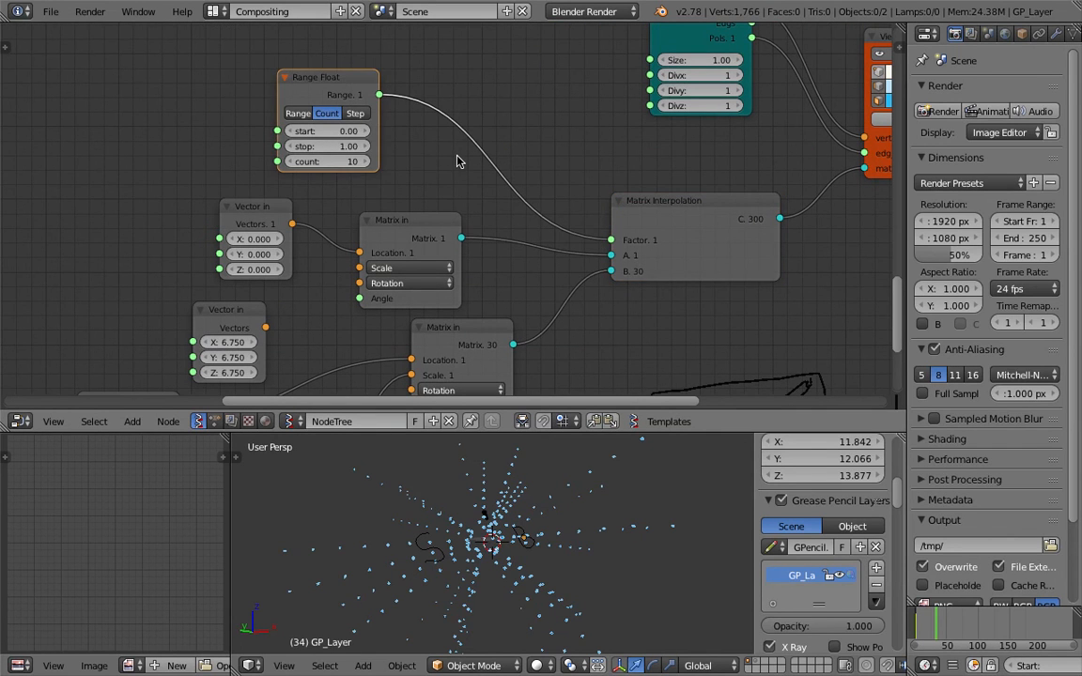
key(x)
middle_drag(651, 201, 619, 193)
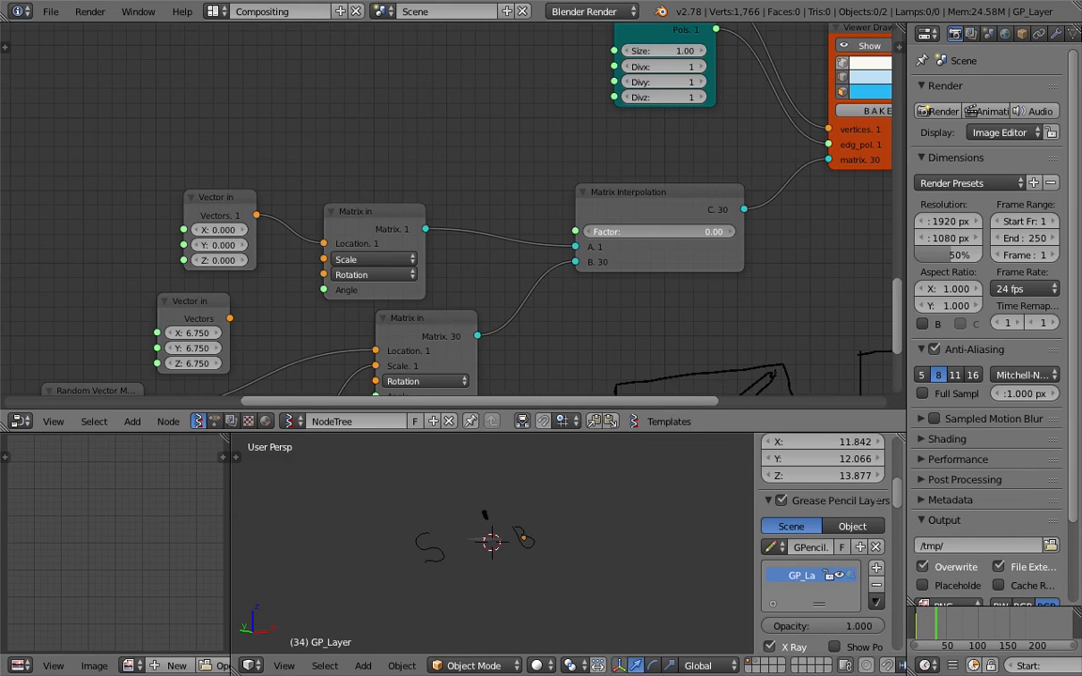
Set the lower Random Vector Scale to 4 and the upper one to 10
middle_drag(578, 315, 553, 188)
middle_drag(413, 277, 451, 204)
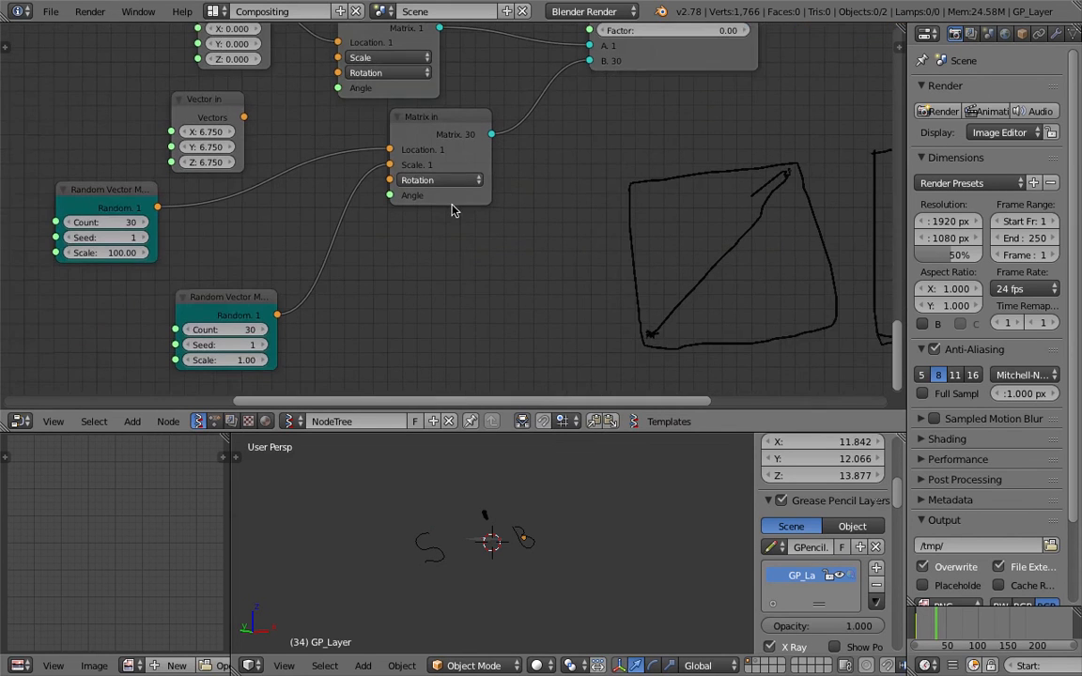
click(234, 360)
text(4)
key(Return)
middle_drag(527, 218, 464, 304)
middle_drag(302, 282, 344, 226)
click(102, 281)
text(10)
key(Return)
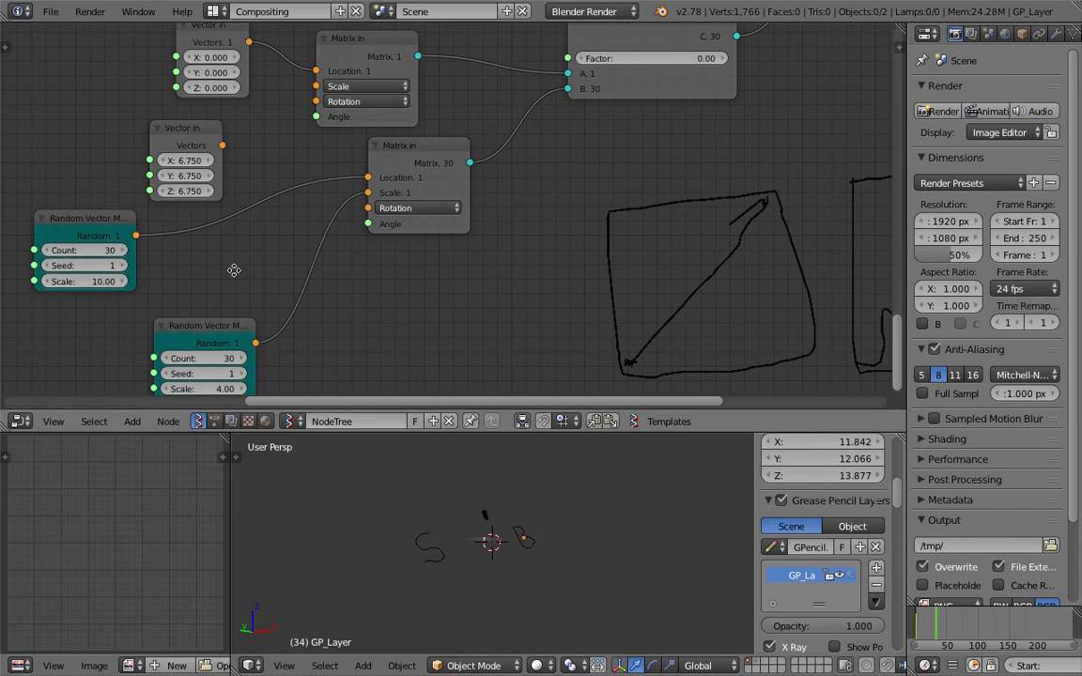
Test the interpolation factor by raising it to 1.00 and back to 0.00
middle_drag(229, 270, 274, 262)
drag(711, 51, 799, 51)
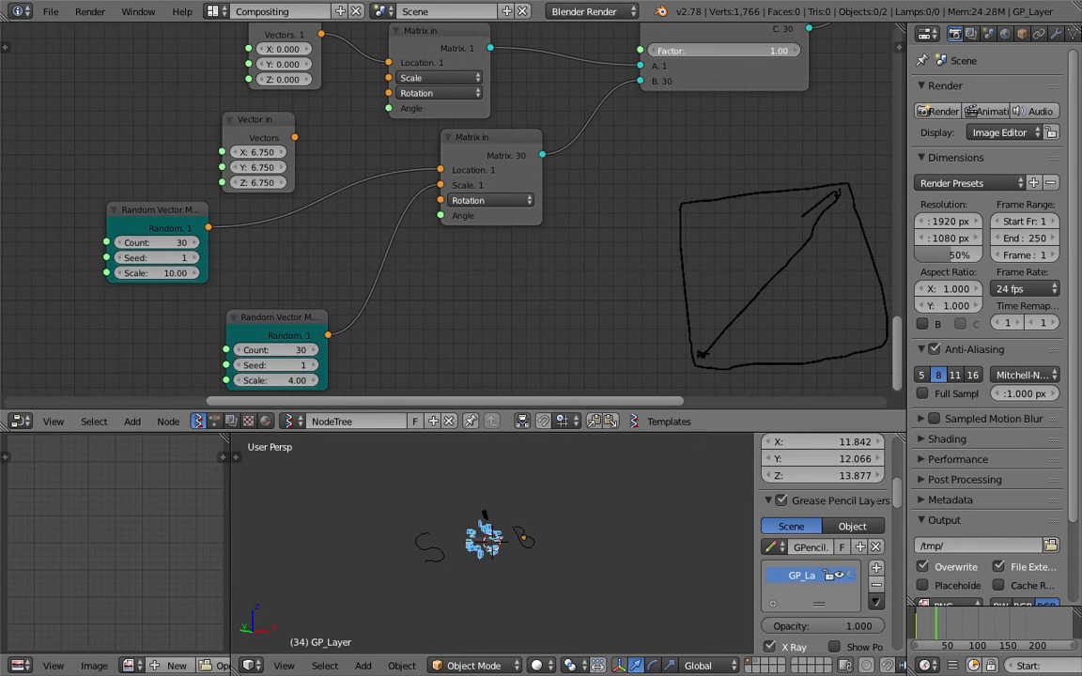
scroll(517, 559, up, 5)
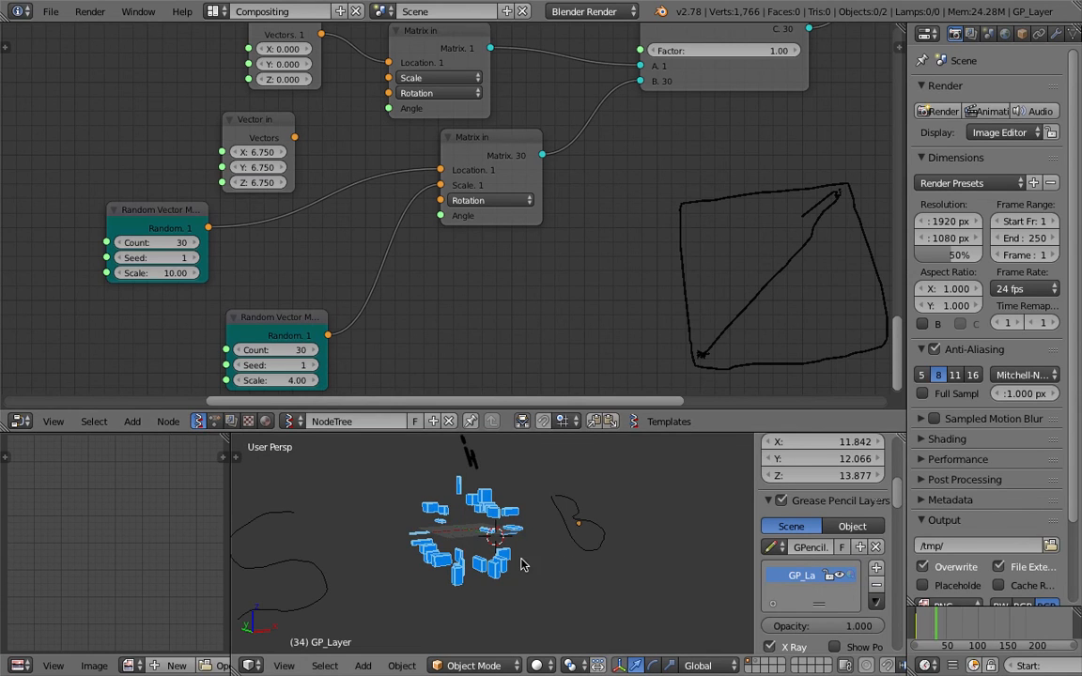
drag(720, 50, 654, 51)
Duplicate the zero Vector in node and link the copy into the Matrix in Scale
middle_drag(456, 157, 460, 223)
drag(493, 210, 503, 214)
drag(293, 87, 268, 52)
key(shift+d)
click(118, 138)
drag(153, 147, 393, 146)
Return the factor to 1.00 and delete the unused 6.750 Vector in node
drag(704, 115, 883, 116)
middle_drag(550, 577, 513, 562)
middle_drag(327, 215, 369, 172)
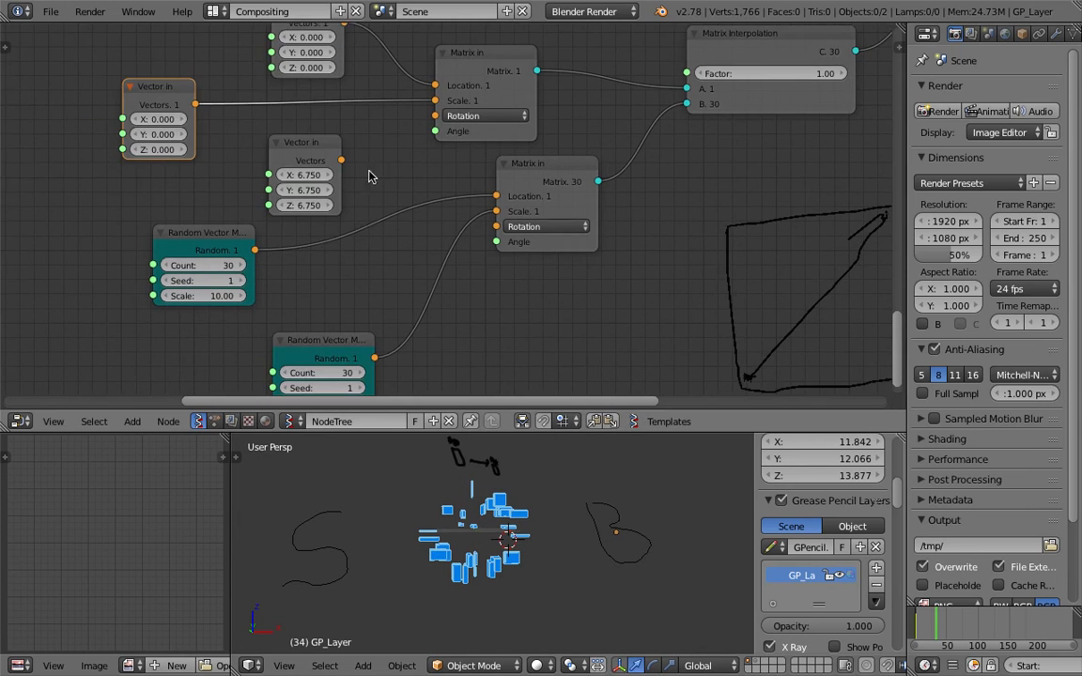
shift+scroll(359, 182, down, 3)
drag(328, 305, 363, 275)
click(317, 113)
key(x)
scroll(278, 195, down, 2)
middle_drag(286, 199, 270, 237)
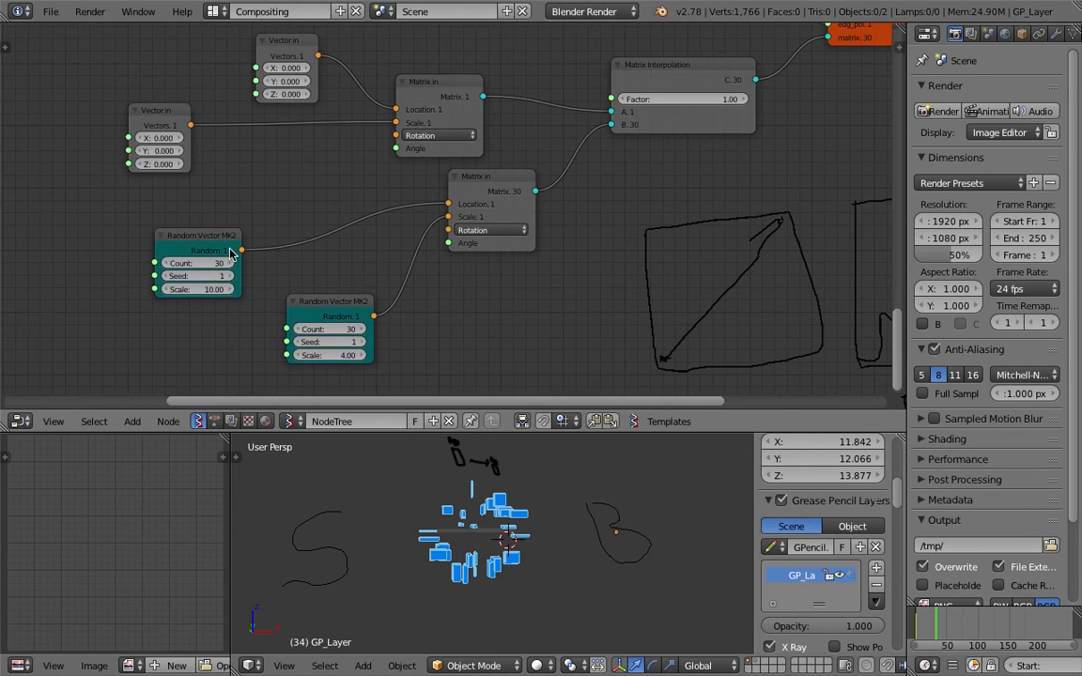
Add an Integer node by searching 'int' in the Shift+A menu
drag(230, 251, 310, 208)
key(shift+a)
click(152, 231)
text(int)
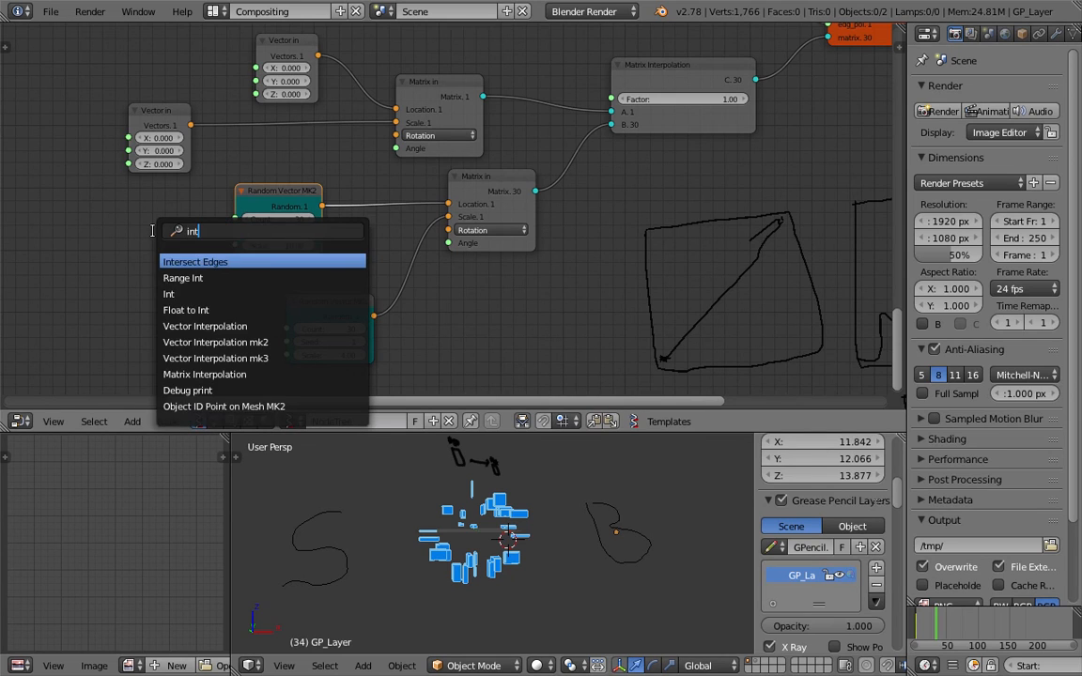
key(Down)
key(Down)
key(Return)
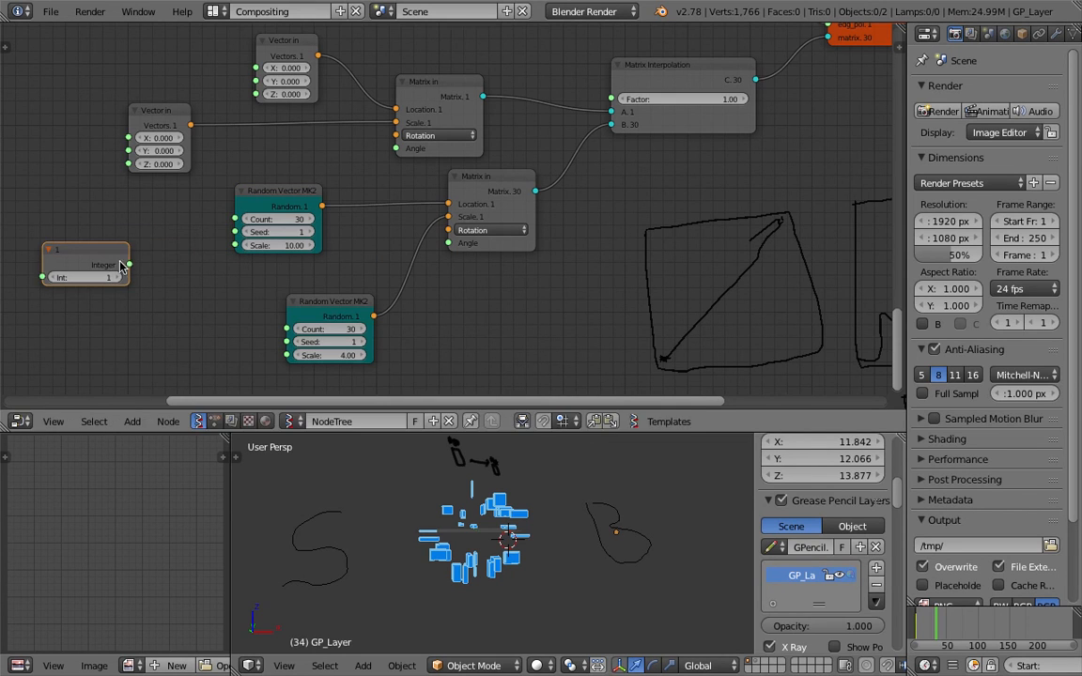
Wire the Integer into both Count sockets, set seeds 94 and 15, and value 100
drag(128, 265, 286, 329)
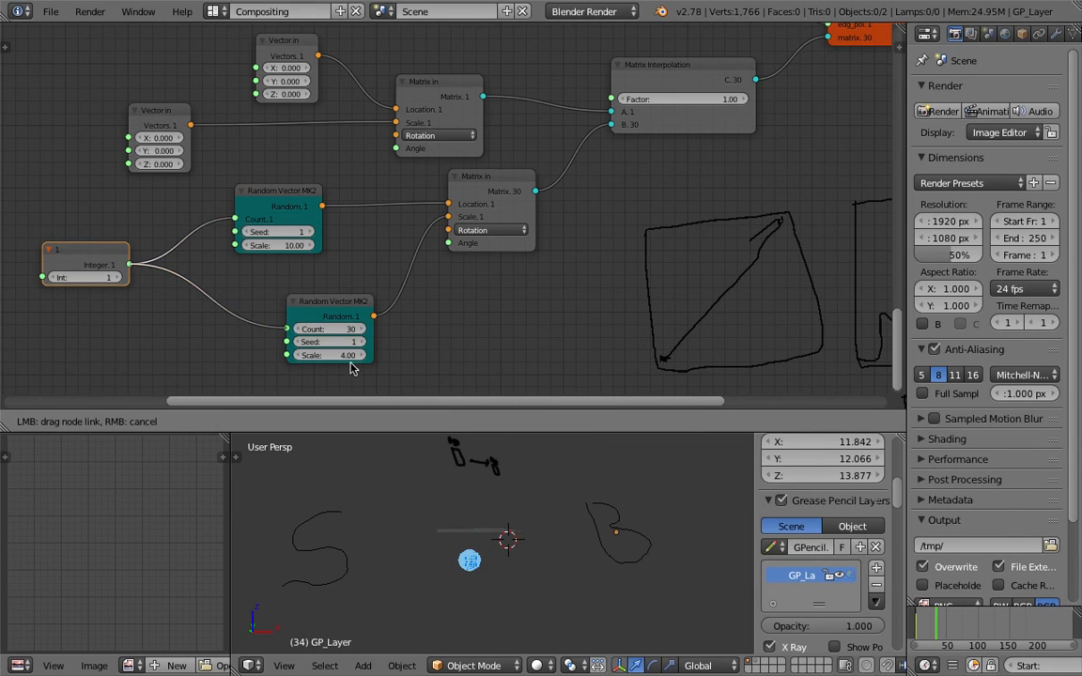
drag(350, 368, 354, 372)
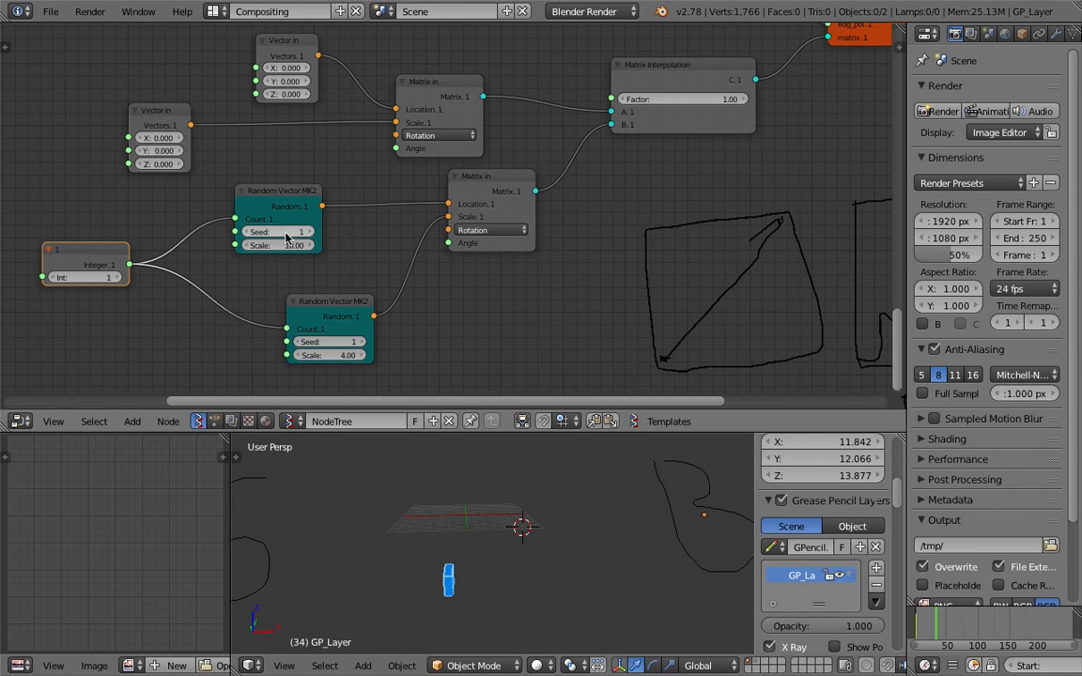
drag(285, 232, 364, 232)
drag(351, 344, 364, 344)
middle_drag(264, 255, 269, 235)
text(100)
key(Return)
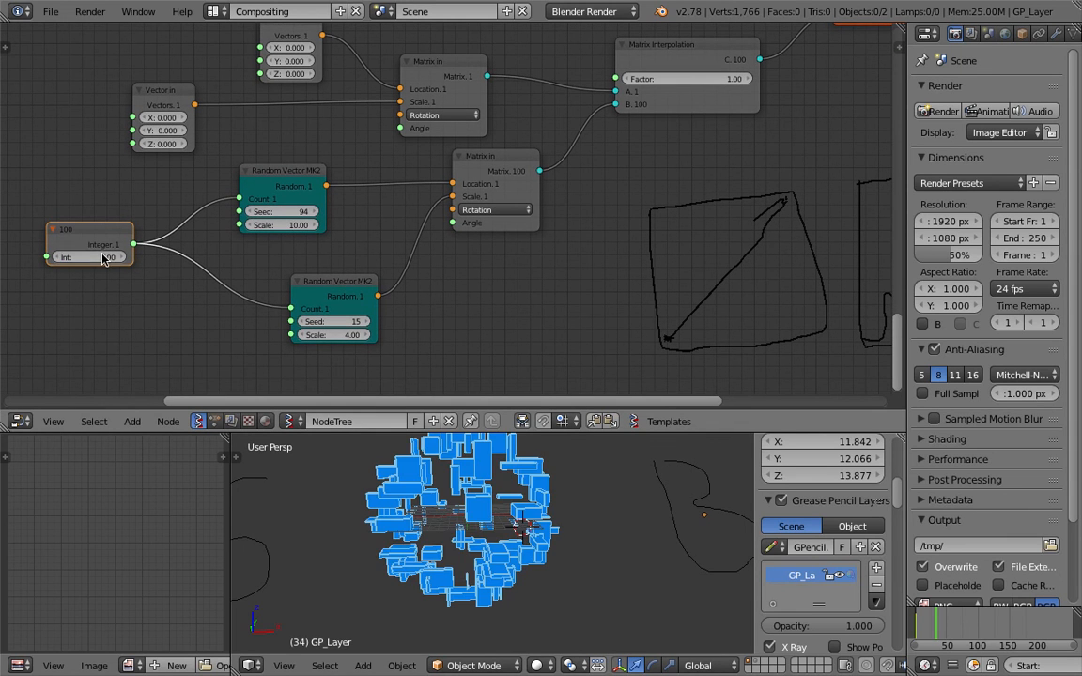
Check the scatter by dropping the factor to 0.00 and back to 1.00
mouse_move(685, 83)
mouse_down()
mouse_move(582, 82)
mouse_move(684, 84)
mouse_up()
middle_drag(568, 481, 577, 512)
scroll(645, 208, down, 3)
middle_drag(645, 209, 561, 218)
click(596, 91)
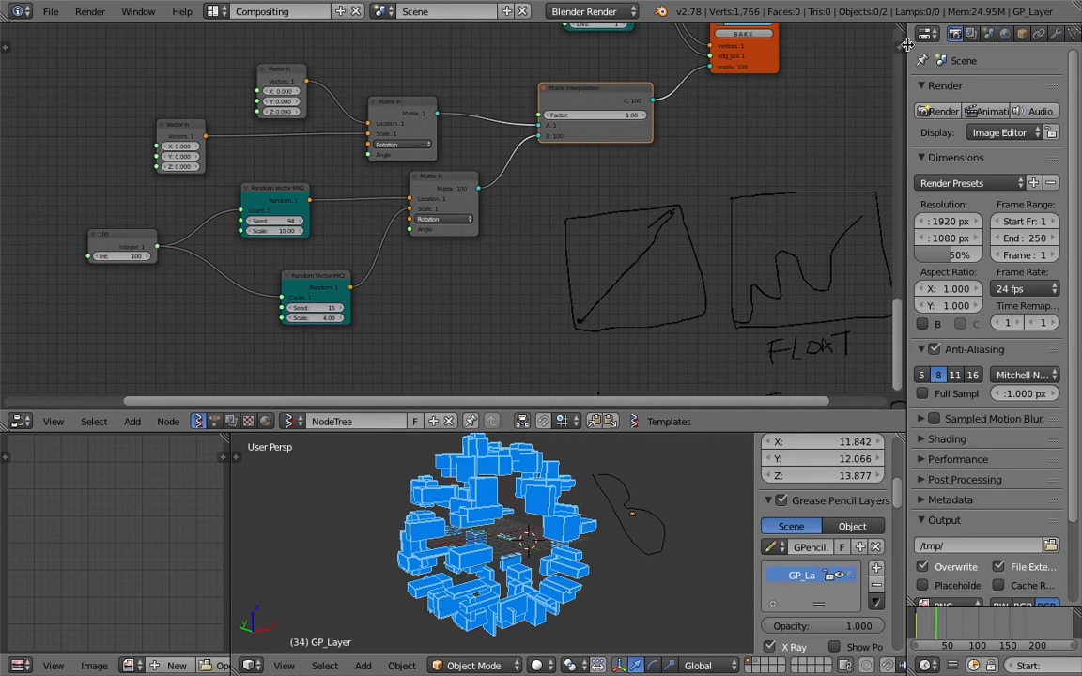
Open the node sidebar and add a Float node above the Matrix Interpolation node
click(899, 48)
drag(526, 92, 538, 101)
key(shift+a)
click(436, 85)
text(float)
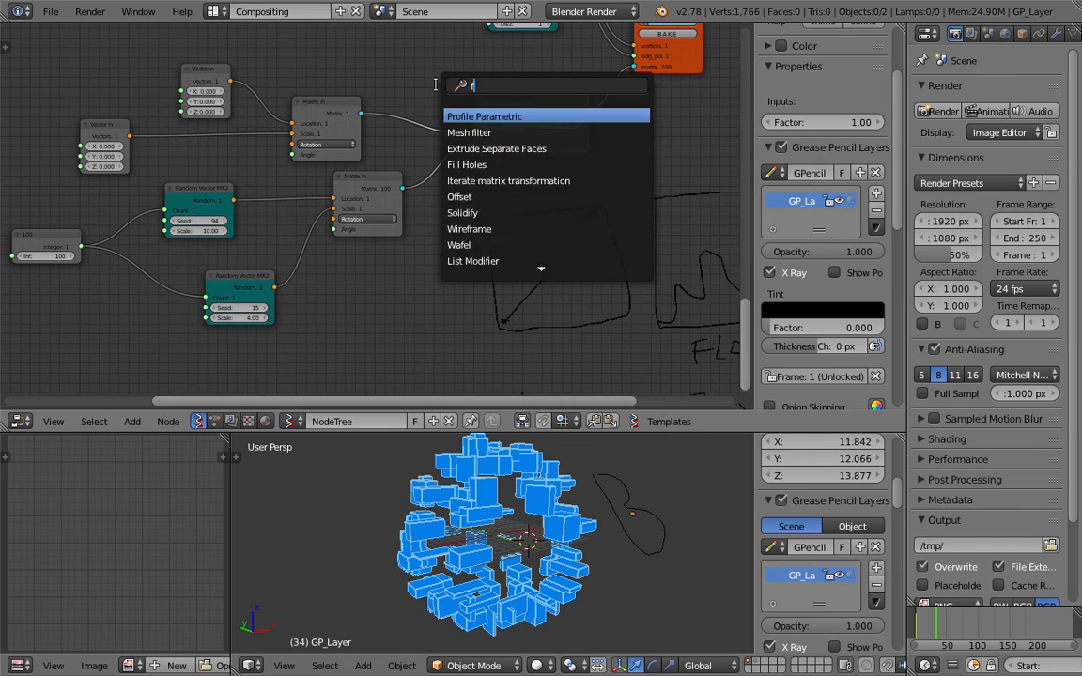
key(Down)
key(Return)
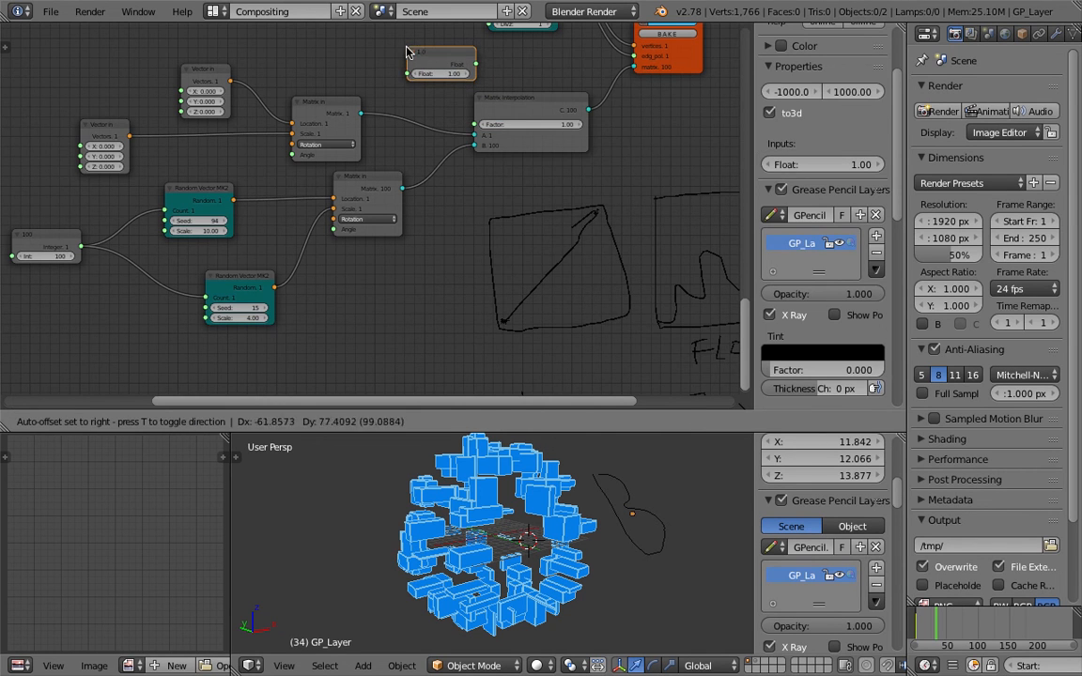
click(417, 47)
Position the Float node and wire its output into Matrix Interpolation's Factor socket
scroll(832, 327, down, 10)
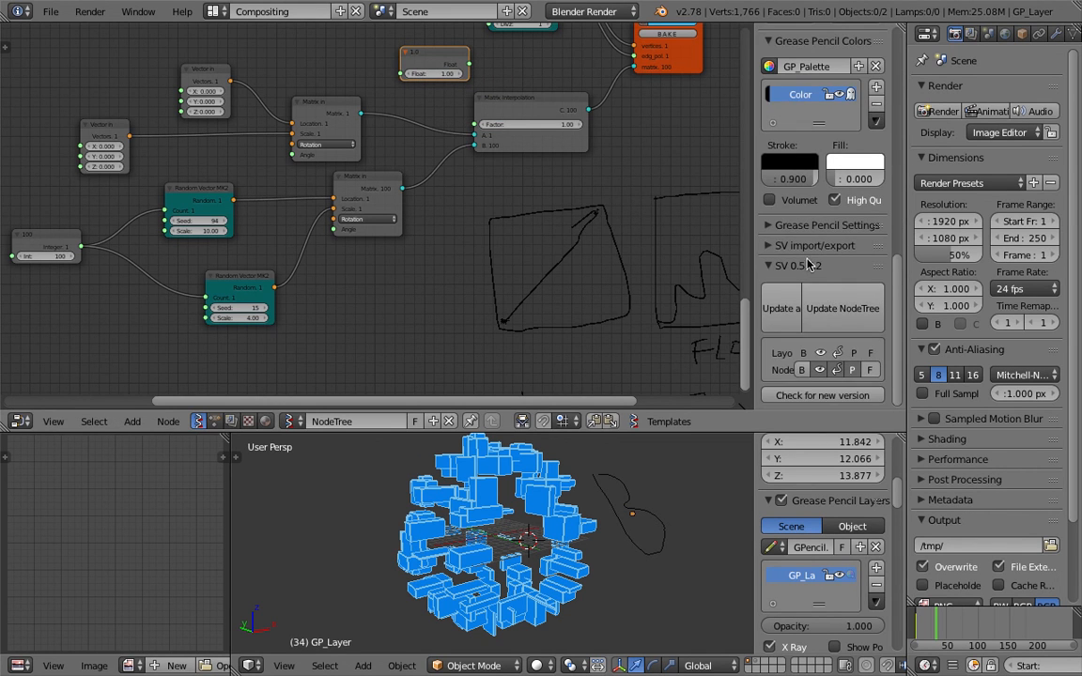
click(806, 266)
scroll(806, 254, up, 10)
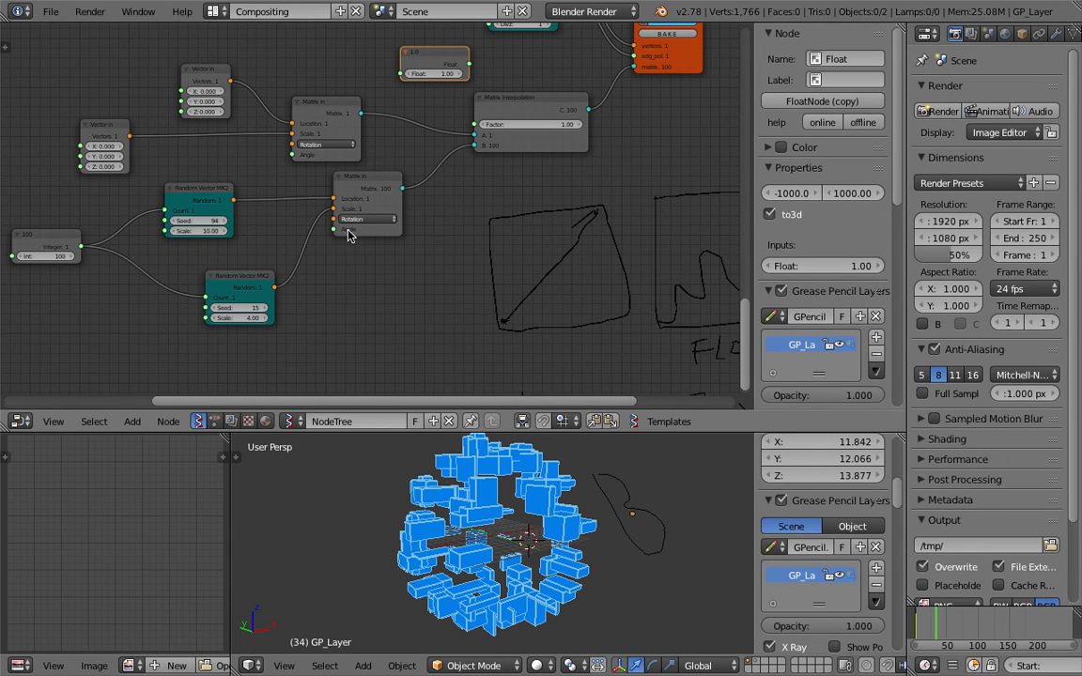
drag(413, 52, 475, 124)
click(216, 11)
In the full 3D View layout, open the Sverchok tool shelf and scan for exposed props
click(239, 35)
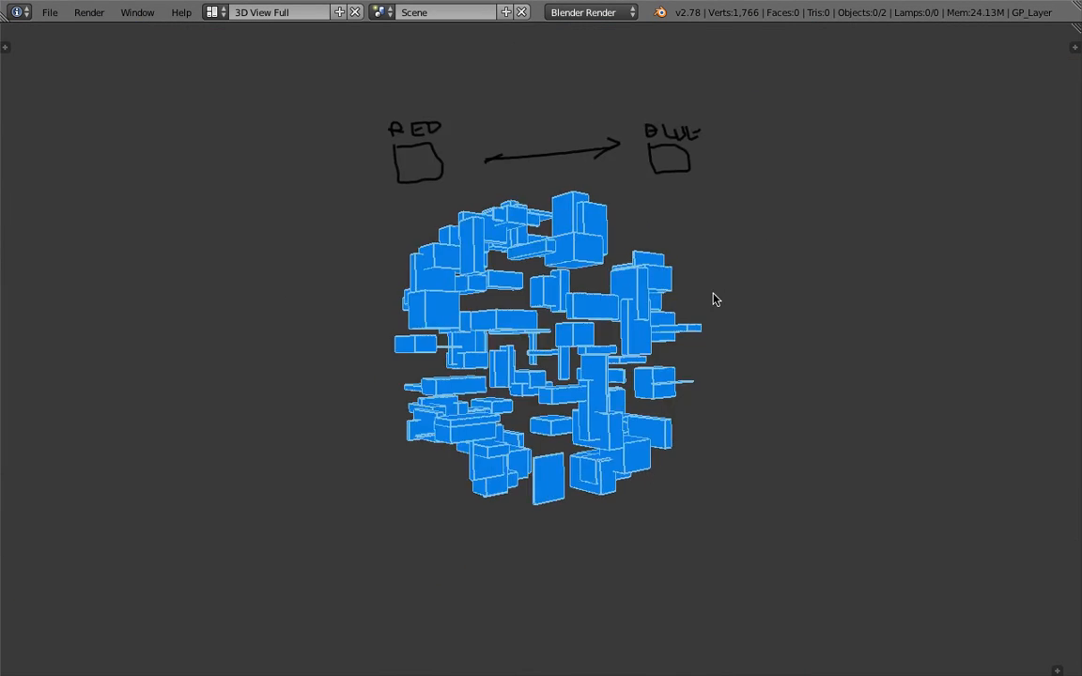
click(5, 45)
click(9, 411)
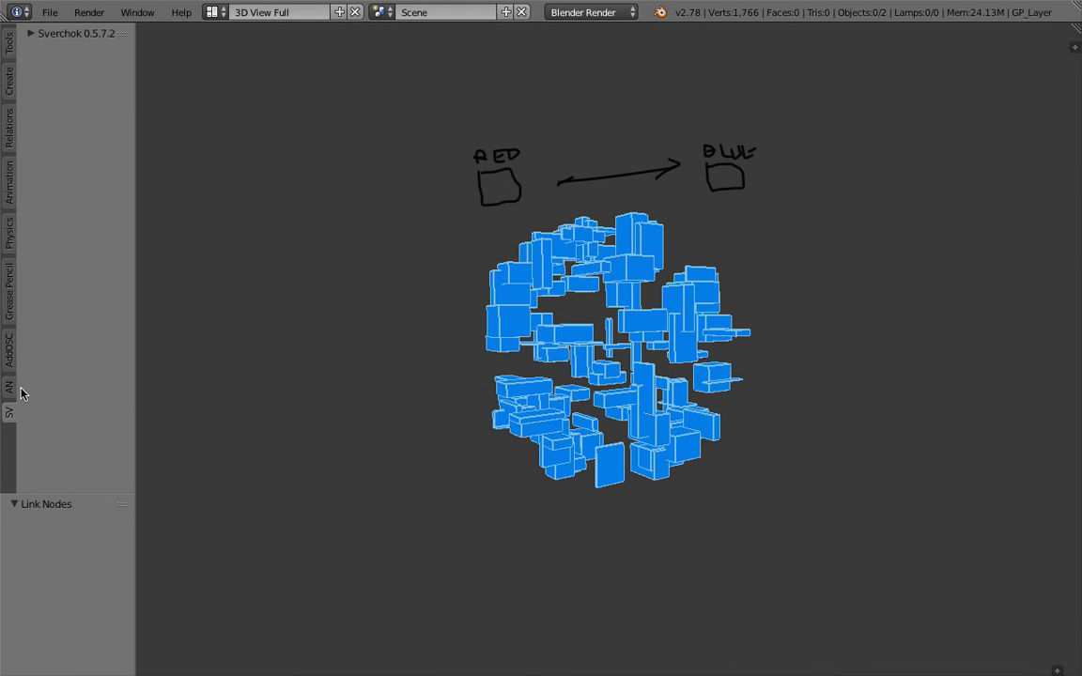
click(34, 35)
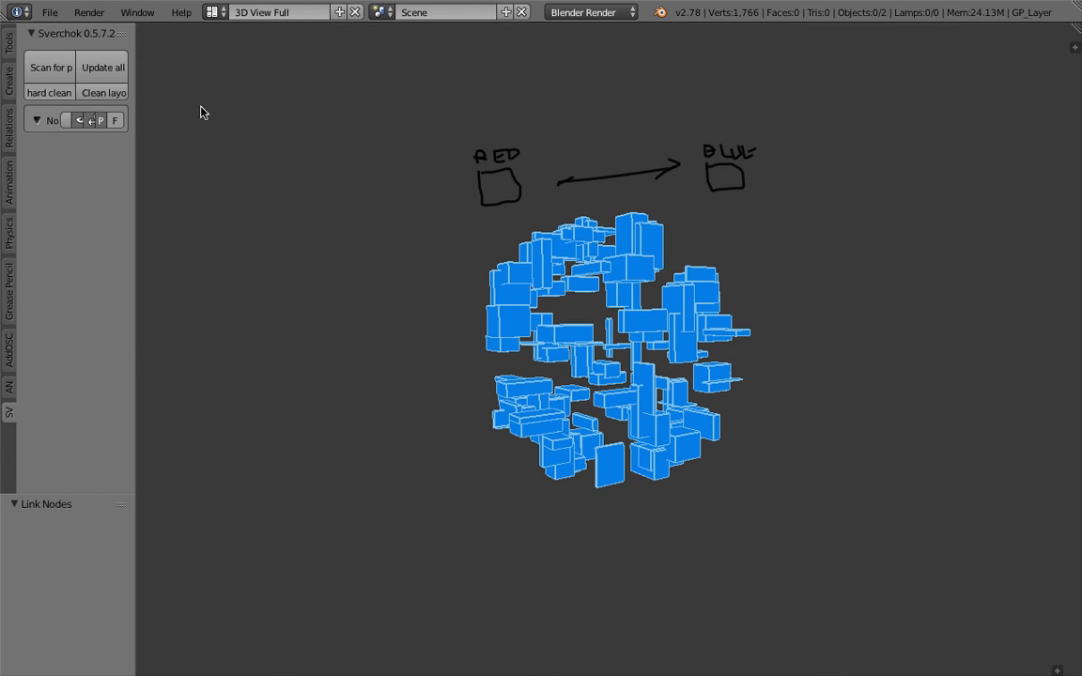
drag(140, 109, 248, 113)
click(72, 70)
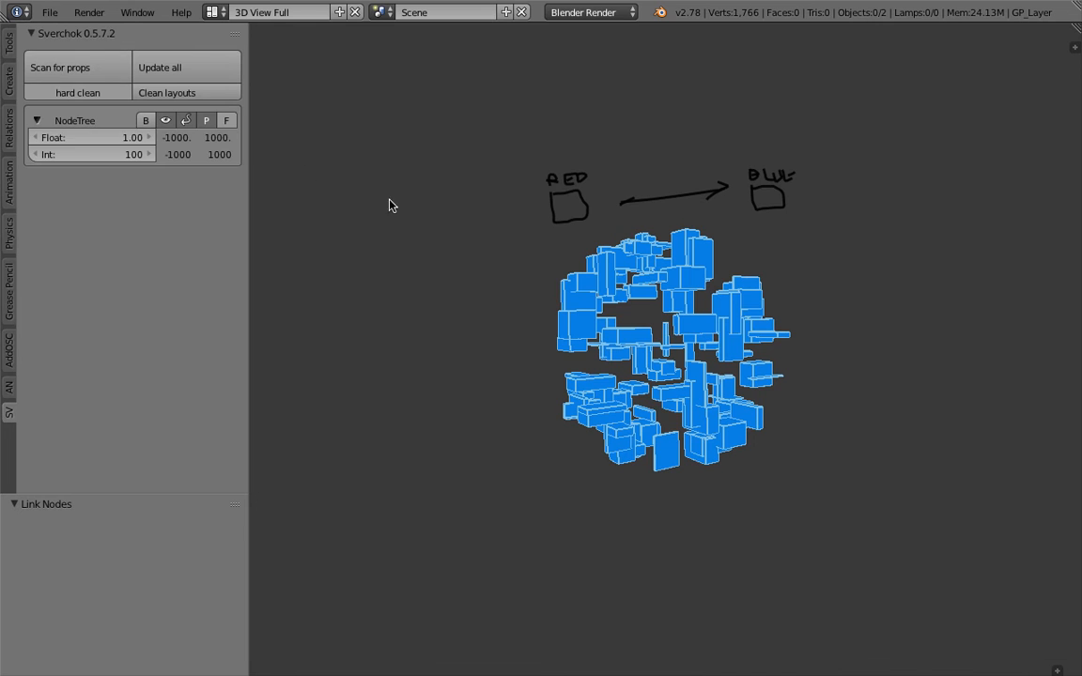
Test the Float slider, then drag the Int box count up to 180
mouse_move(150, 138)
mouse_down()
mouse_move(66, 138)
mouse_move(320, 138)
mouse_move(105, 138)
mouse_move(257, 138)
mouse_move(111, 155)
mouse_move(139, 155)
mouse_up()
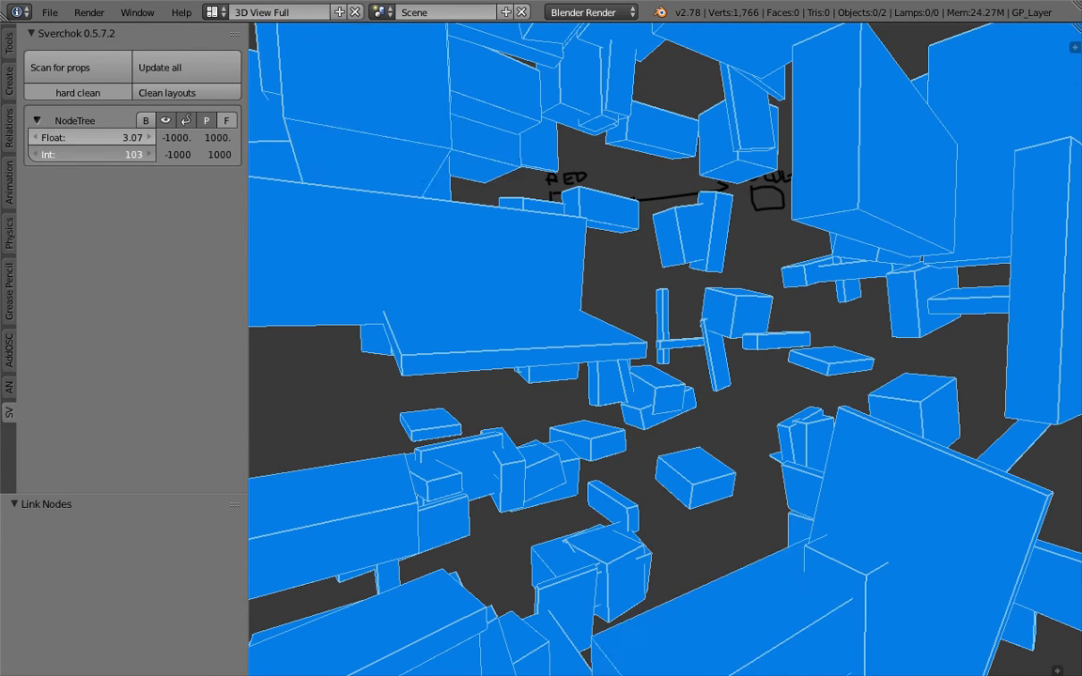
scroll(387, 248, down, 4)
middle_drag(387, 248, 548, 263)
drag(118, 158, 190, 158)
drag(120, 139, 233, 139)
scroll(853, 399, down, 5)
Back in the Compositing layout, link the 180 Integer node to the upper Count input
click(212, 12)
click(239, 57)
click(215, 15)
click(240, 71)
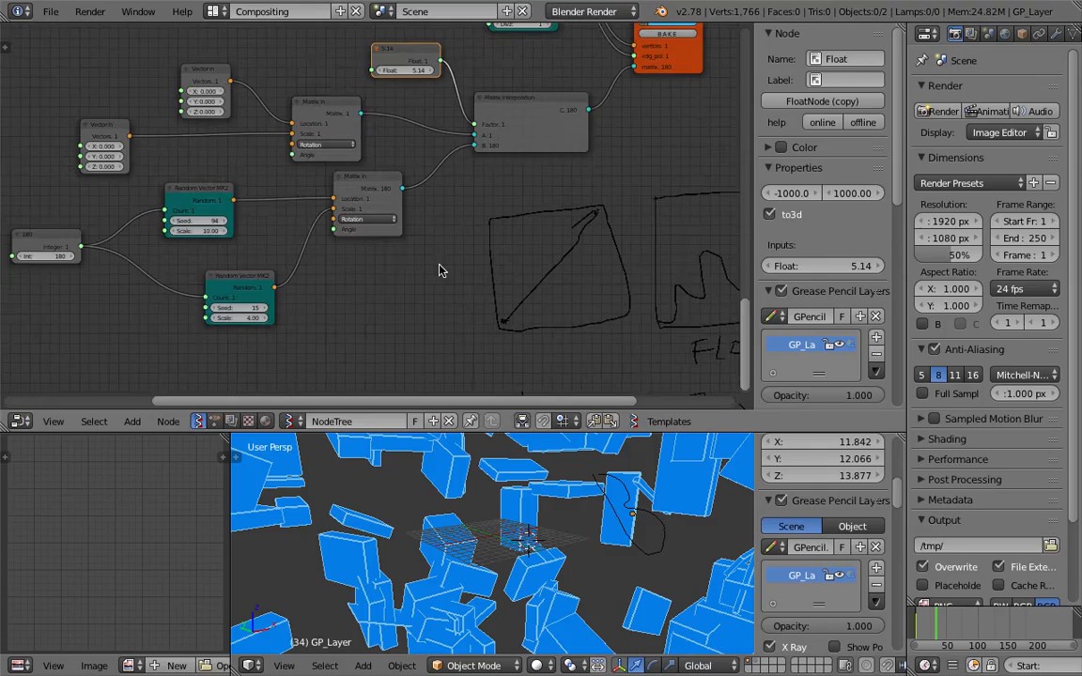
scroll(381, 273, up, 4)
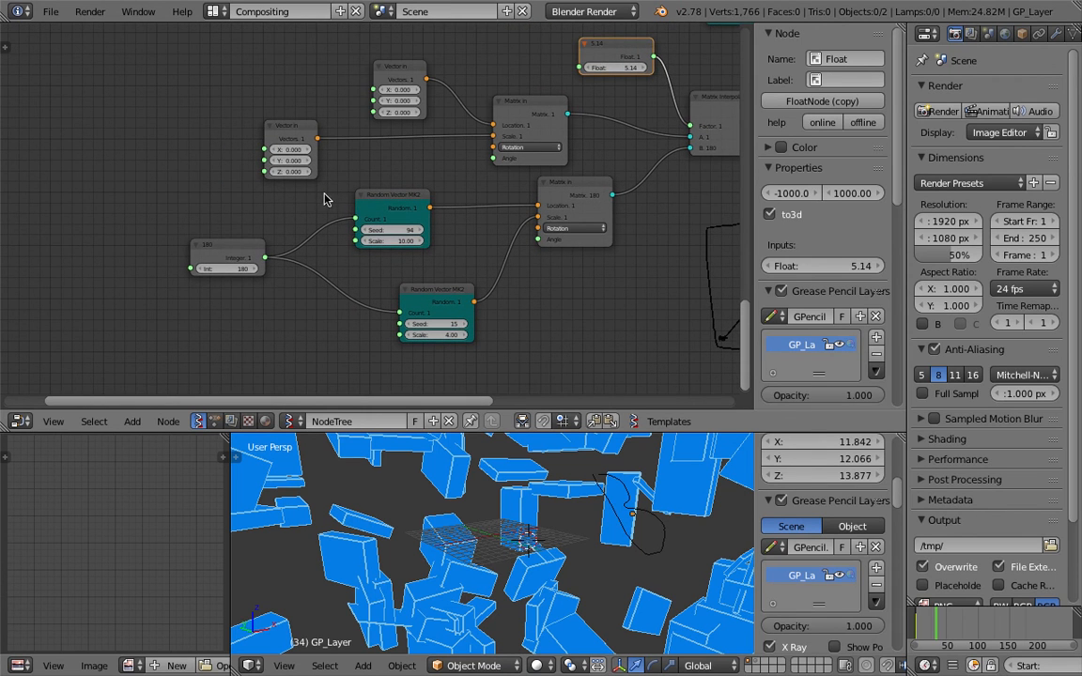
click(249, 254)
key(shift+d)
click(275, 355)
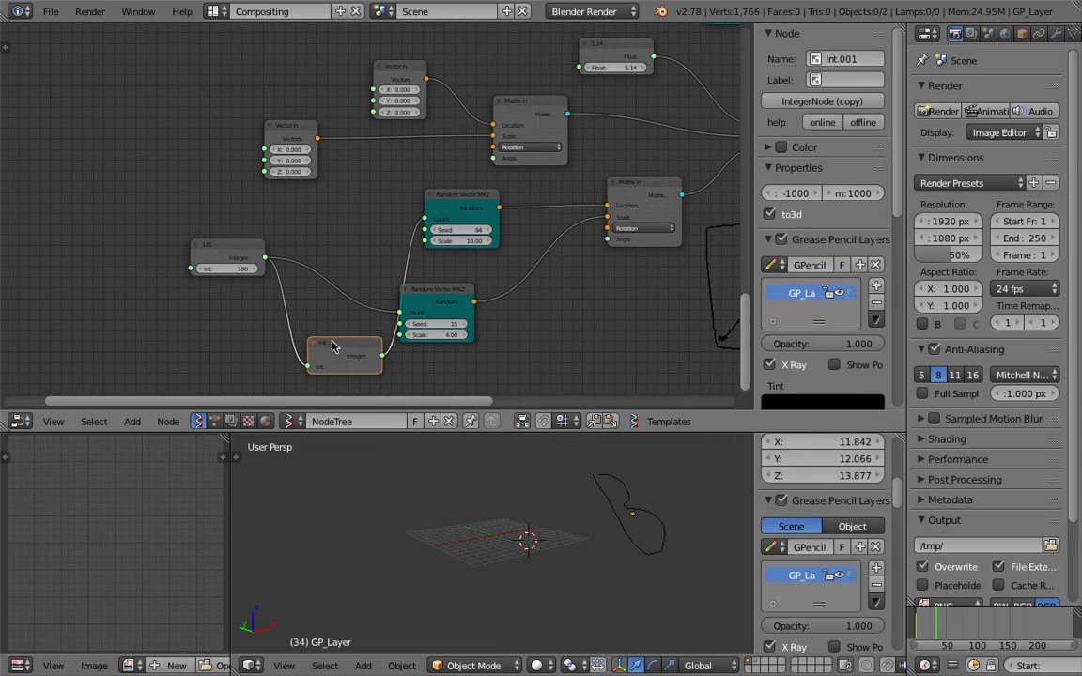
key(x)
drag(265, 257, 424, 218)
click(250, 253)
Duplicate the Integer node, connect it to the upper Seed input, and label it SEED
key(shift+d)
click(61, 158)
drag(123, 181, 424, 230)
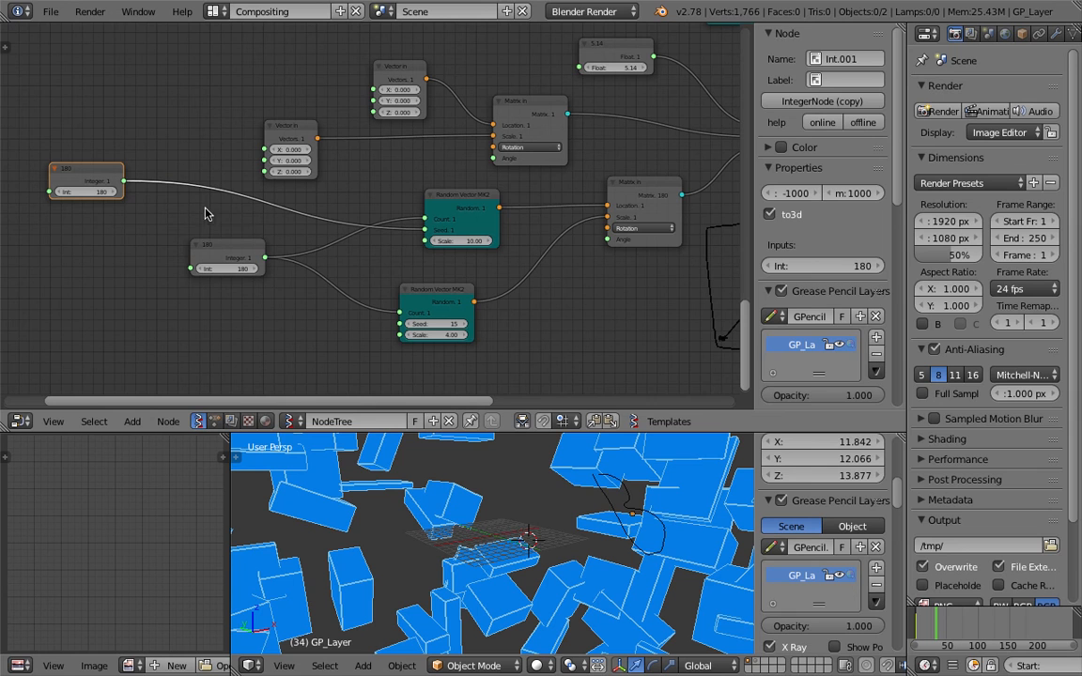
middle_drag(184, 194, 182, 191)
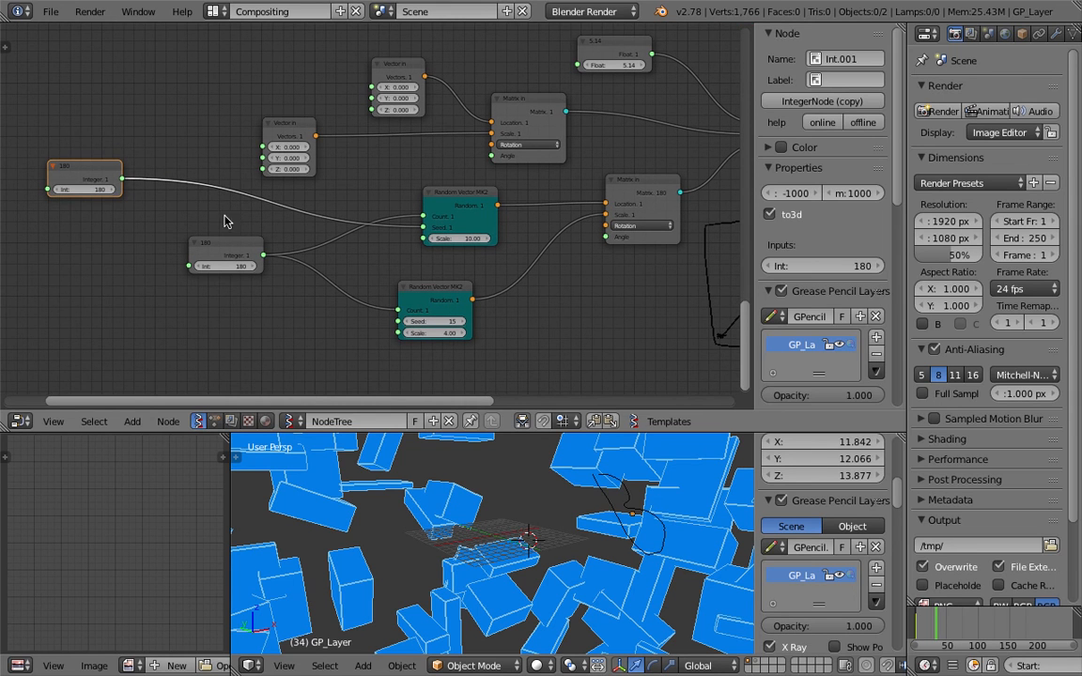
drag(88, 167, 110, 179)
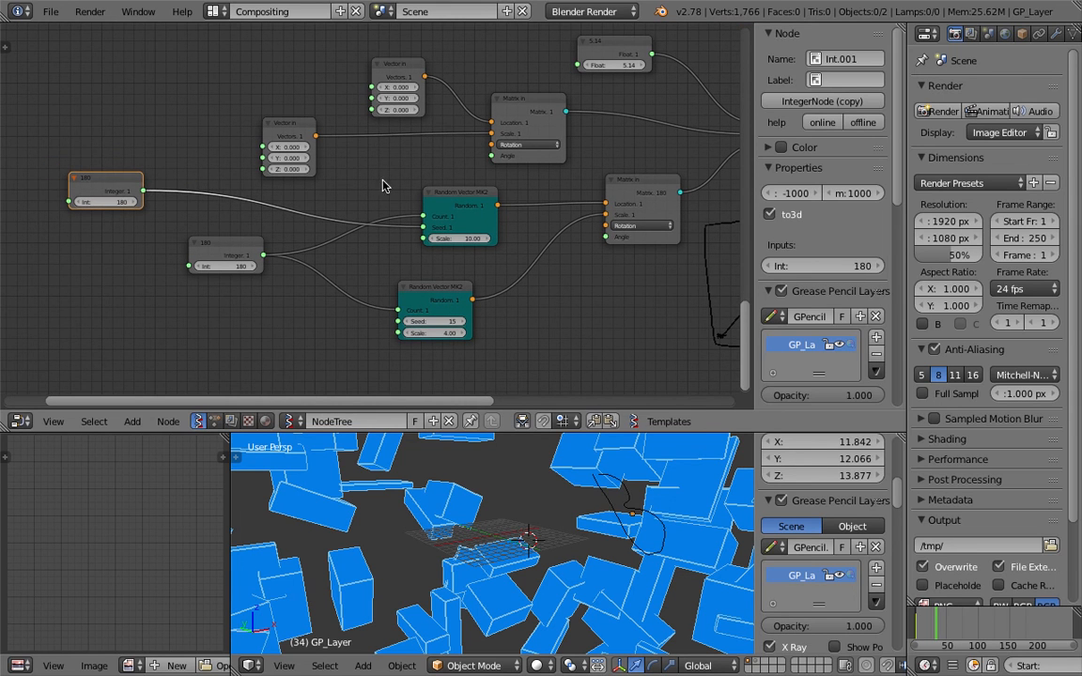
click(841, 82)
text(SEED)
key(Return)
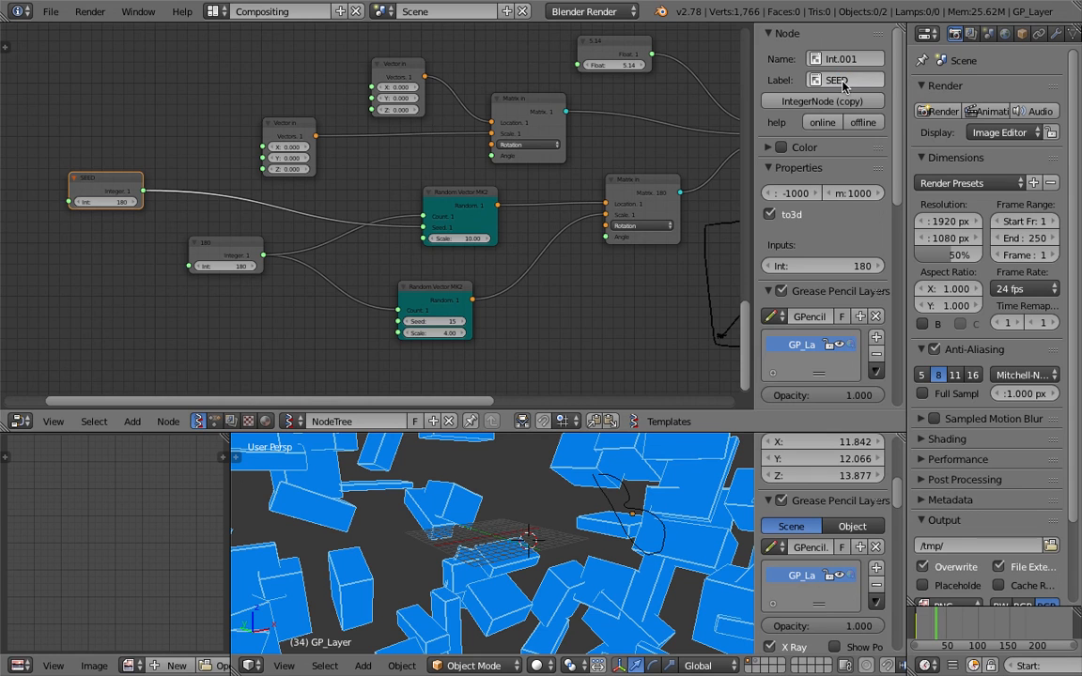
Label the count node COUNT and the Float node FACTOR, then return to 3D View Full
click(241, 251)
click(848, 80)
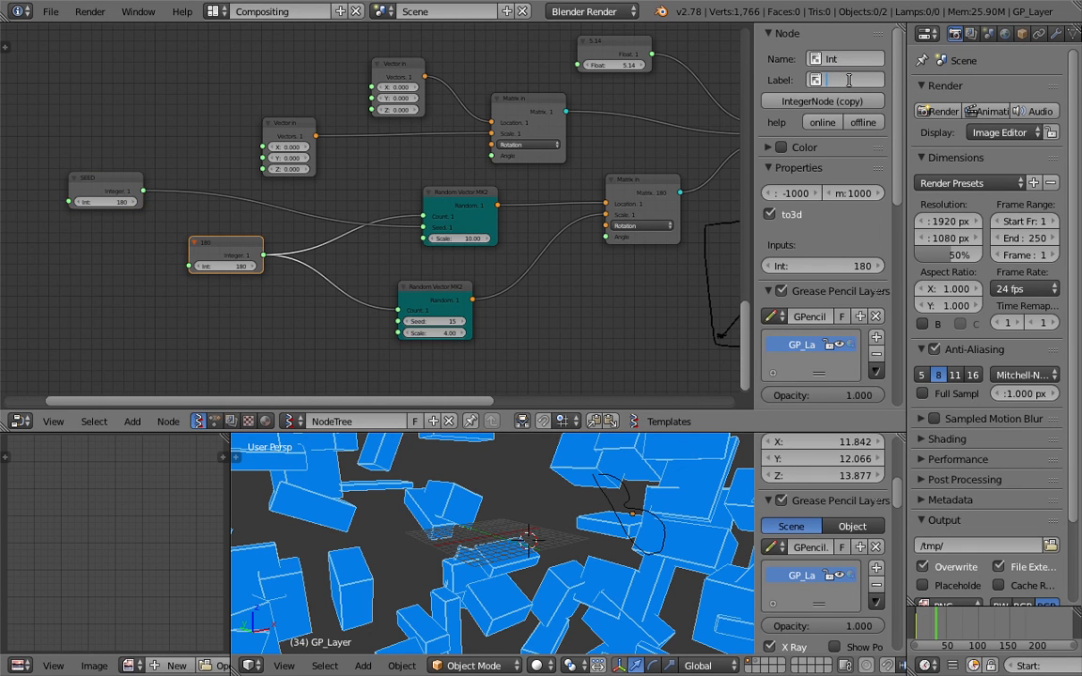
text(COUNT)
key(Return)
drag(287, 122, 293, 126)
middle_drag(597, 76, 452, 120)
drag(470, 85, 478, 81)
click(852, 78)
text(FACTOR)
key(Return)
click(213, 11)
click(240, 39)
Rescan to list the COUNT, FACTOR and SEED sliders, and set COUNT to 10
scroll(343, 187, up, 2)
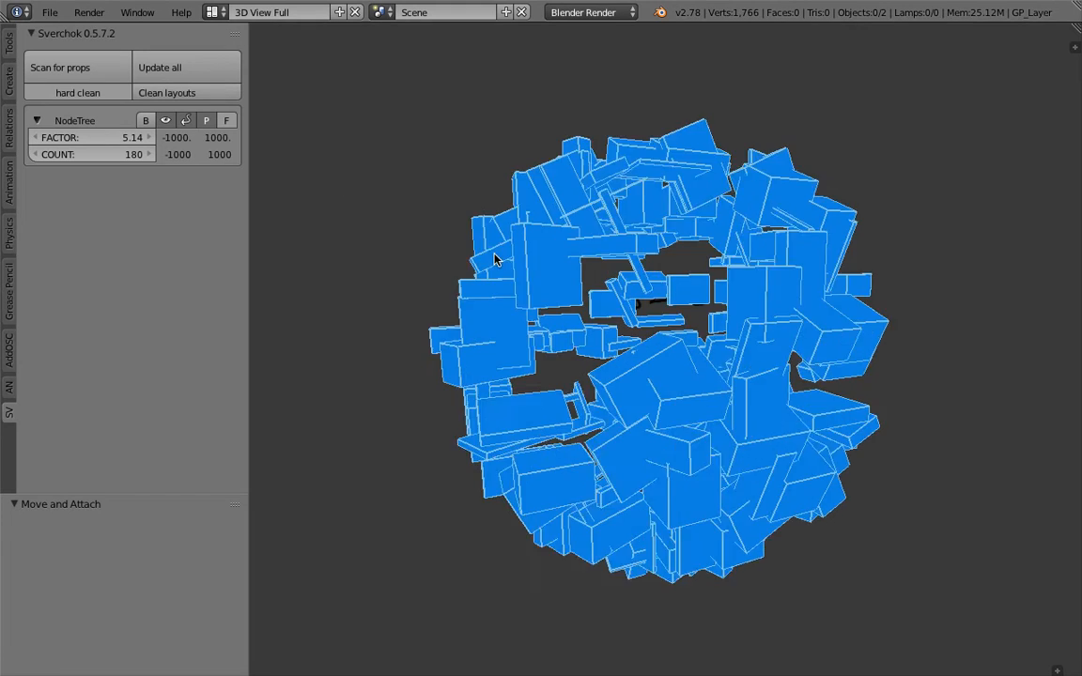
click(60, 68)
scroll(503, 244, down, 2)
middle_drag(501, 244, 498, 229)
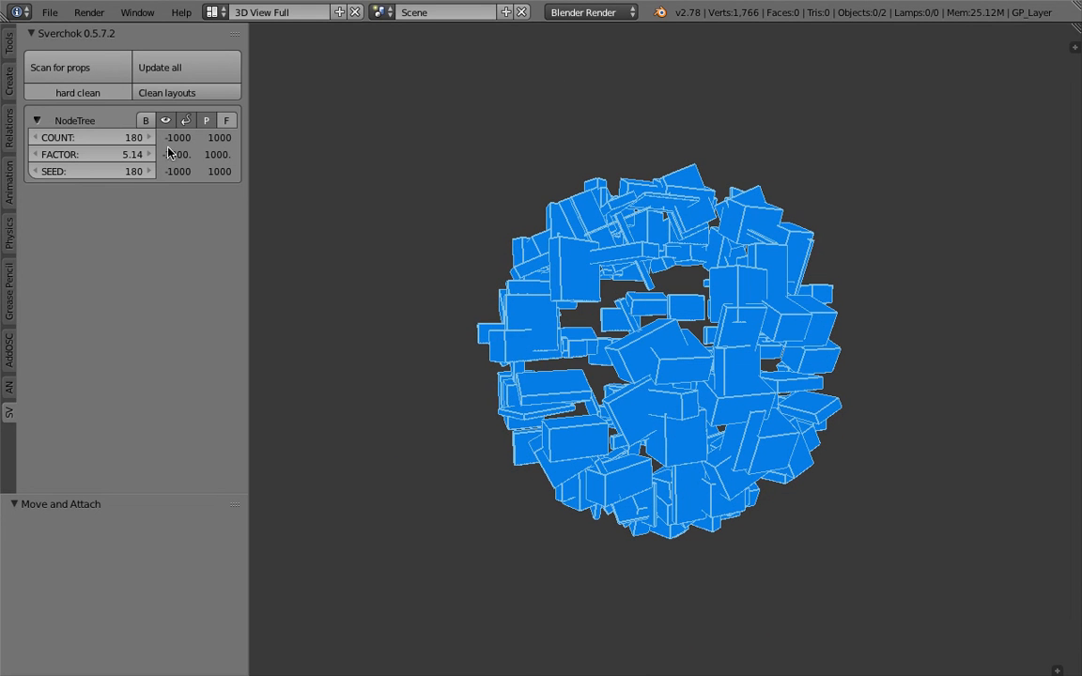
drag(124, 137, 101, 137)
click(124, 137)
text(10)
key(Return)
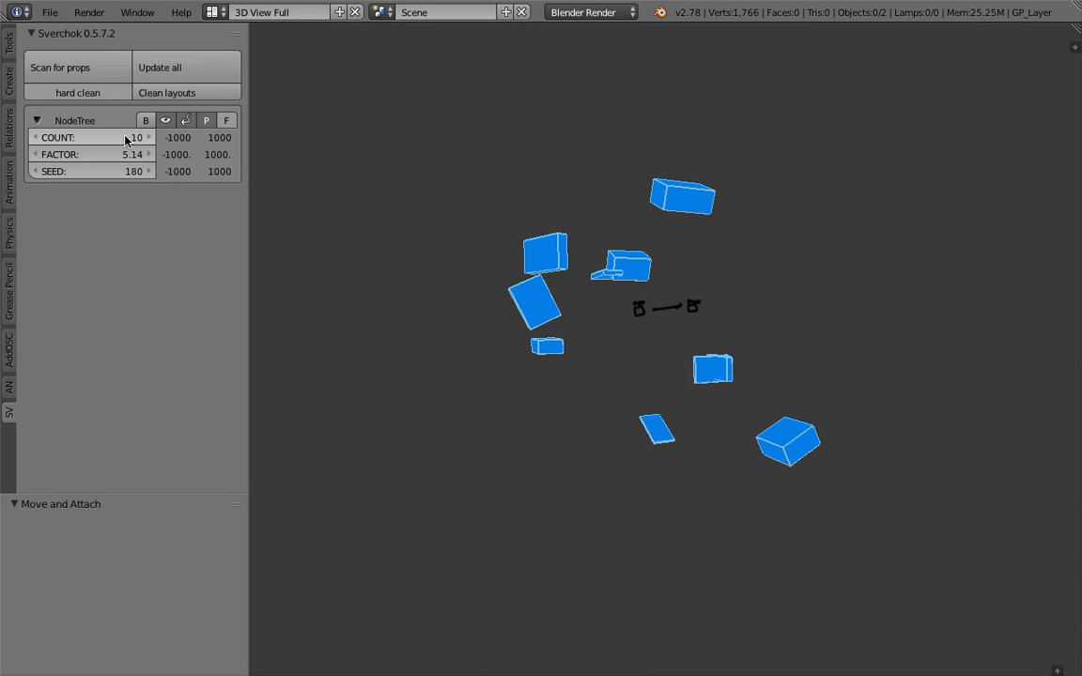
Vary SEED and FACTOR to spread and shrink the box cloud, ending at FACTOR 14.59 and SEED 273
drag(37, 173, 125, 154)
scroll(669, 329, down, 3)
middle_drag(583, 278, 502, 234)
mouse_move(109, 155)
mouse_down()
mouse_move(86, 155)
mouse_move(255, 155)
mouse_move(10, 155)
mouse_move(110, 162)
mouse_move(121, 137)
mouse_move(188, 137)
mouse_move(111, 172)
mouse_move(131, 172)
mouse_move(110, 164)
mouse_move(191, 154)
mouse_move(131, 137)
mouse_move(89, 155)
mouse_move(19, 155)
mouse_move(188, 155)
mouse_move(169, 155)
mouse_up()
middle_drag(965, 352, 561, 415)
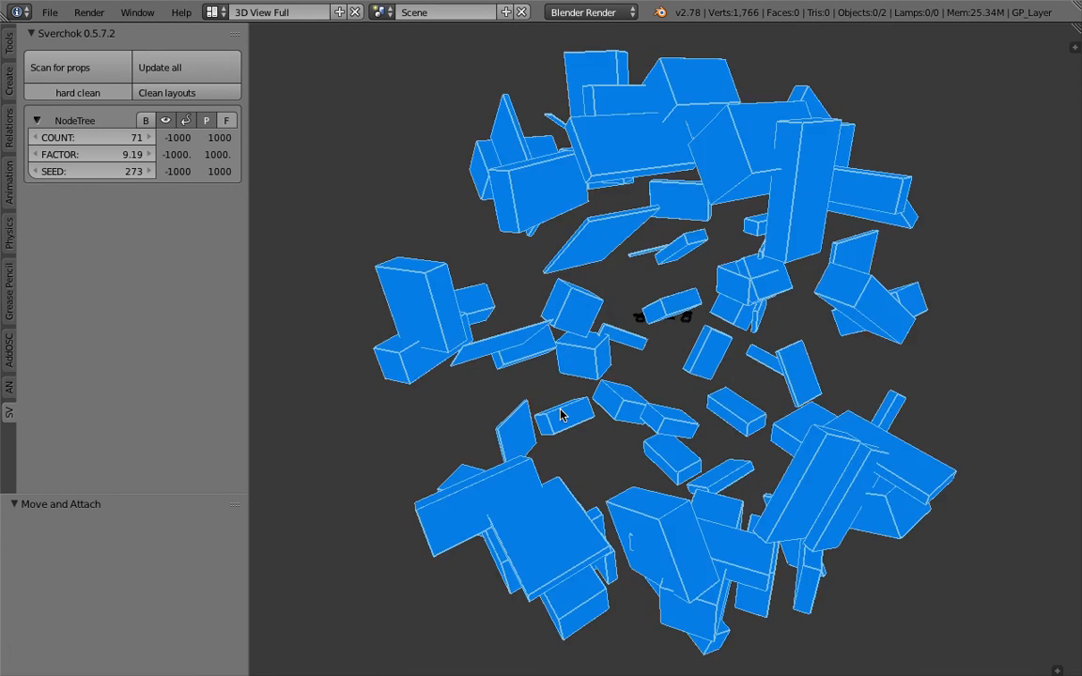
scroll(561, 416, down, 3)
drag(122, 155, 97, 155)
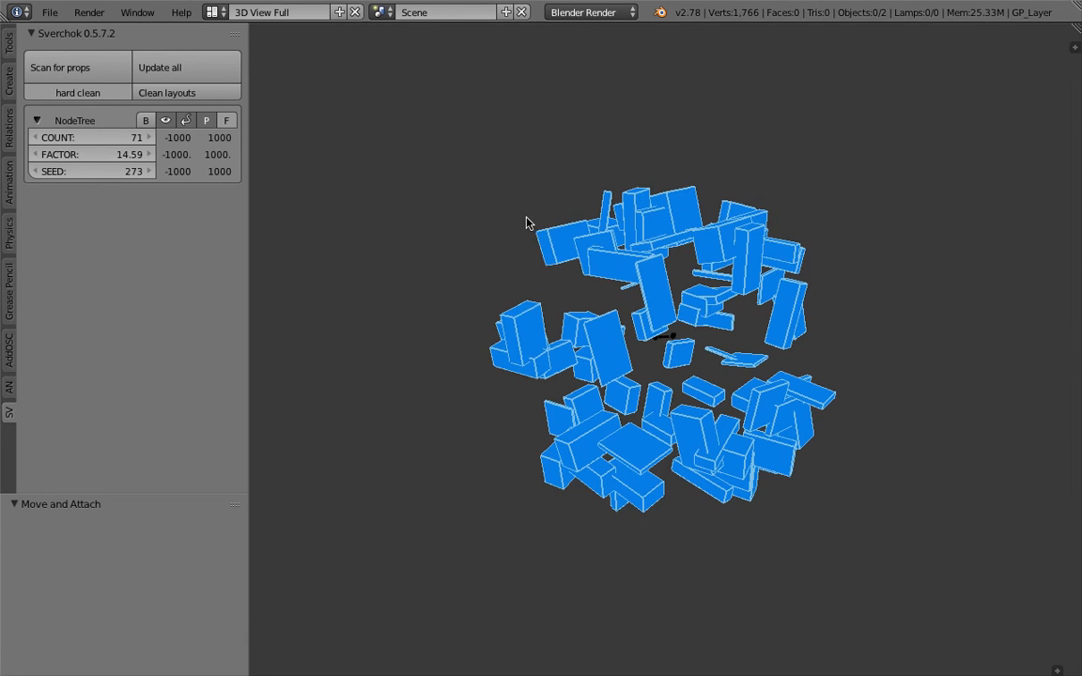
middle_drag(527, 223, 475, 237)
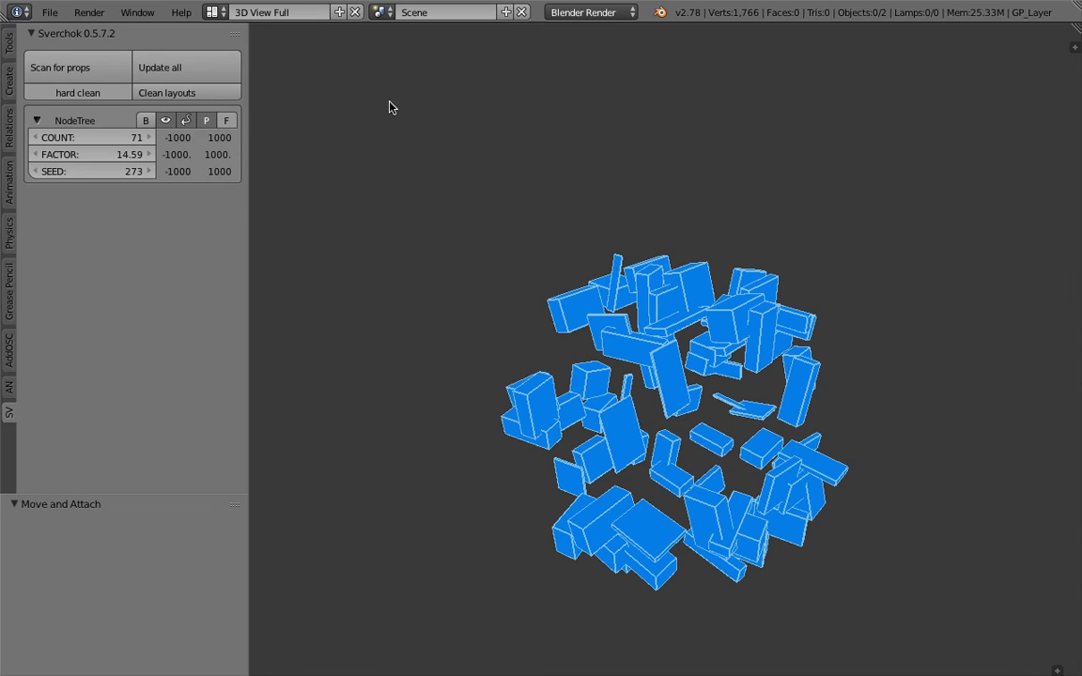
Sketch a grease-pencil circle, a rightward arrow line and a rectangular frame
key(d)
mouse_move(368, 135)
mouse_down()
mouse_move(419, 150)
mouse_move(408, 92)
mouse_up()
drag(477, 126, 732, 124)
middle_drag(788, 133, 715, 98)
key(d)
mouse_move(717, 82)
mouse_down()
mouse_move(745, 245)
mouse_move(896, 246)
mouse_move(850, 71)
mouse_move(718, 85)
mouse_up()
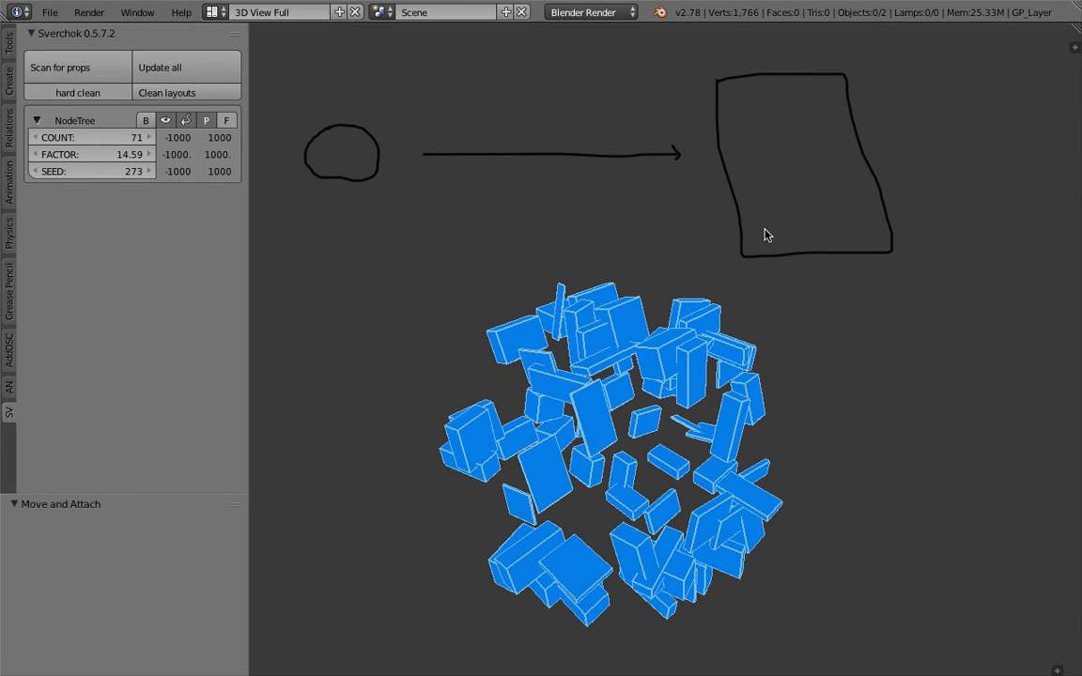
Draw a smiling figure with eye and ear inside the frame, plus a curved stroke leaving it
mouse_move(776, 218)
mouse_down()
mouse_move(768, 150)
mouse_move(811, 89)
mouse_move(862, 194)
mouse_move(858, 233)
mouse_up()
drag(773, 128, 791, 135)
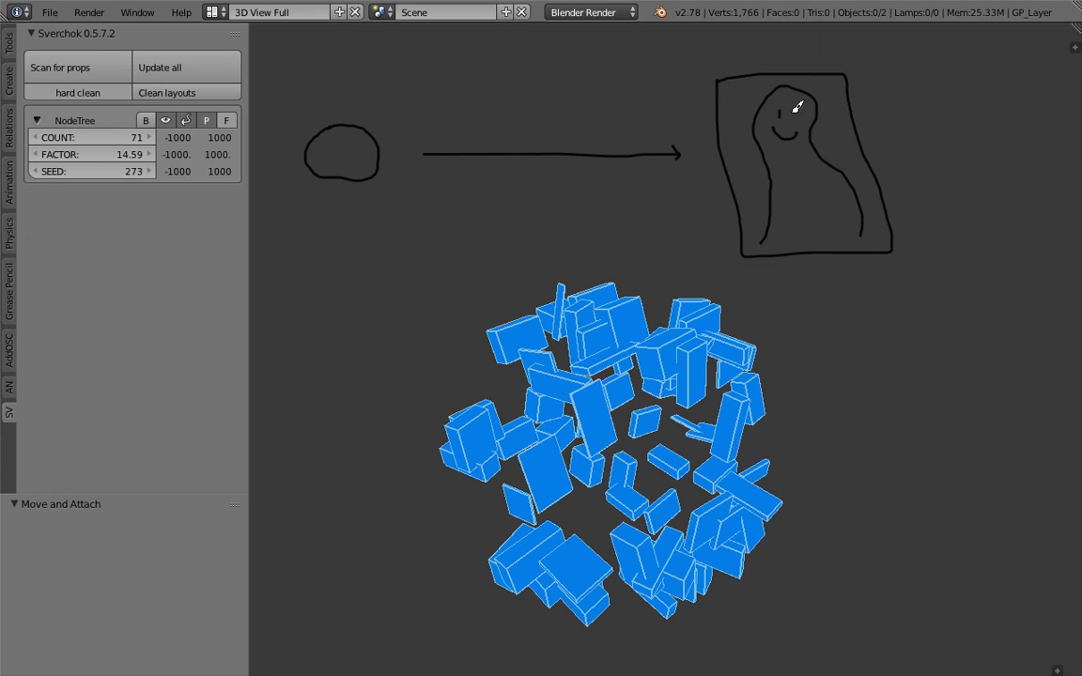
drag(817, 177, 814, 195)
drag(764, 101, 775, 91)
drag(759, 192, 707, 231)
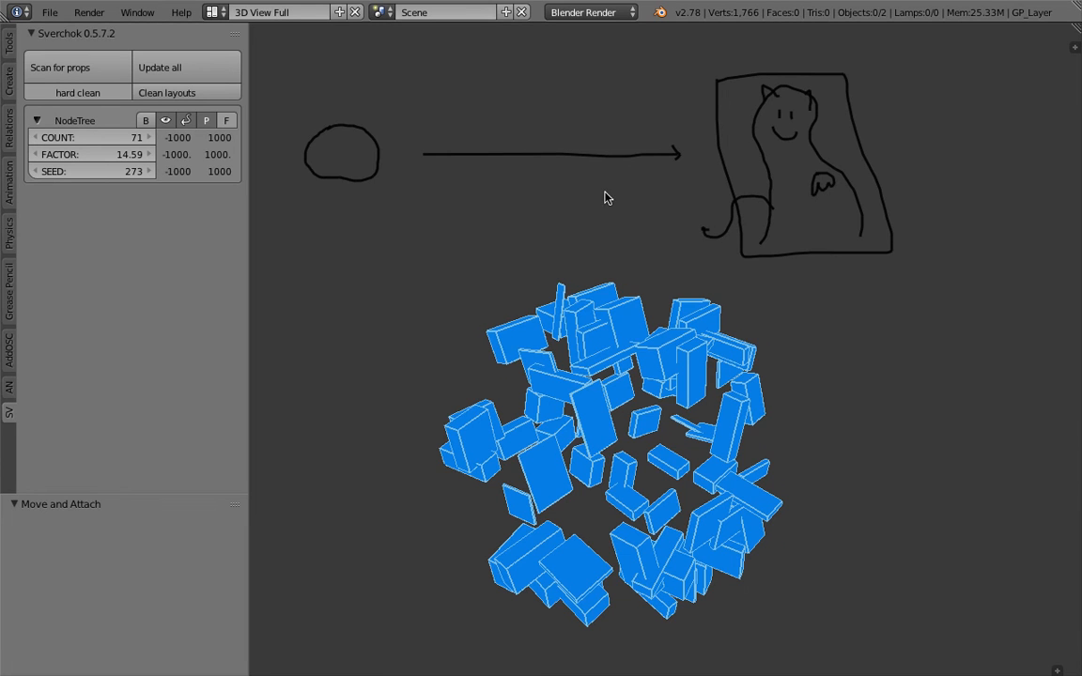
Write 'inter' above the arrow, add a left arrowhead, and write 'process' beneath
scroll(577, 181, down, 1)
scroll(554, 140, down, 1)
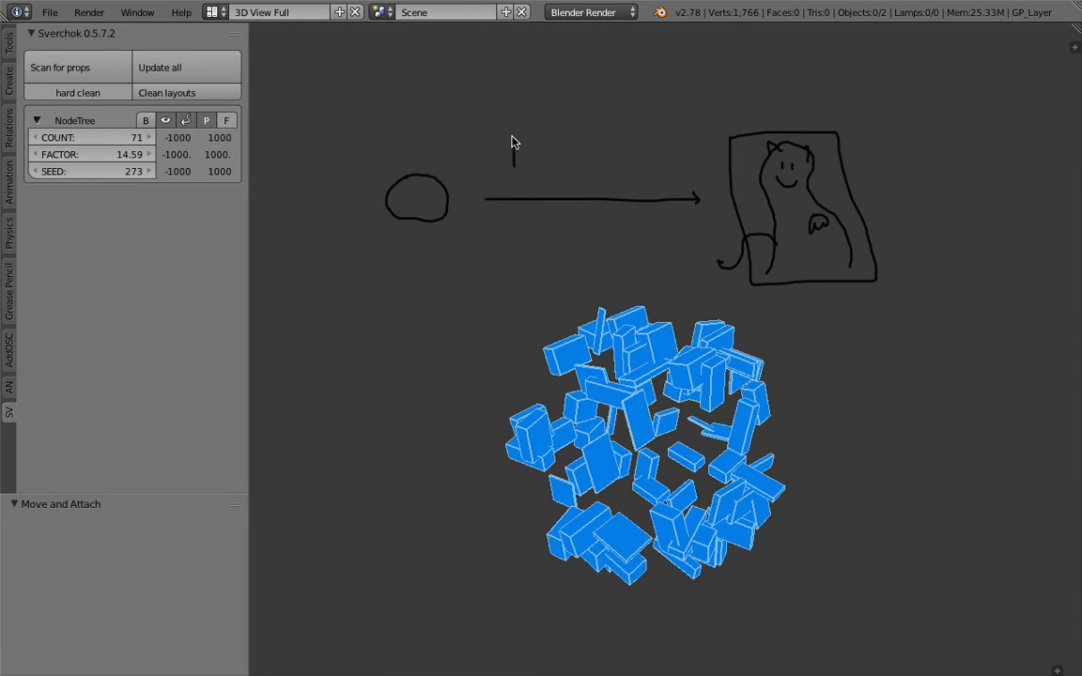
drag(564, 141, 647, 158)
scroll(648, 172, up, 1)
scroll(638, 175, up, 1)
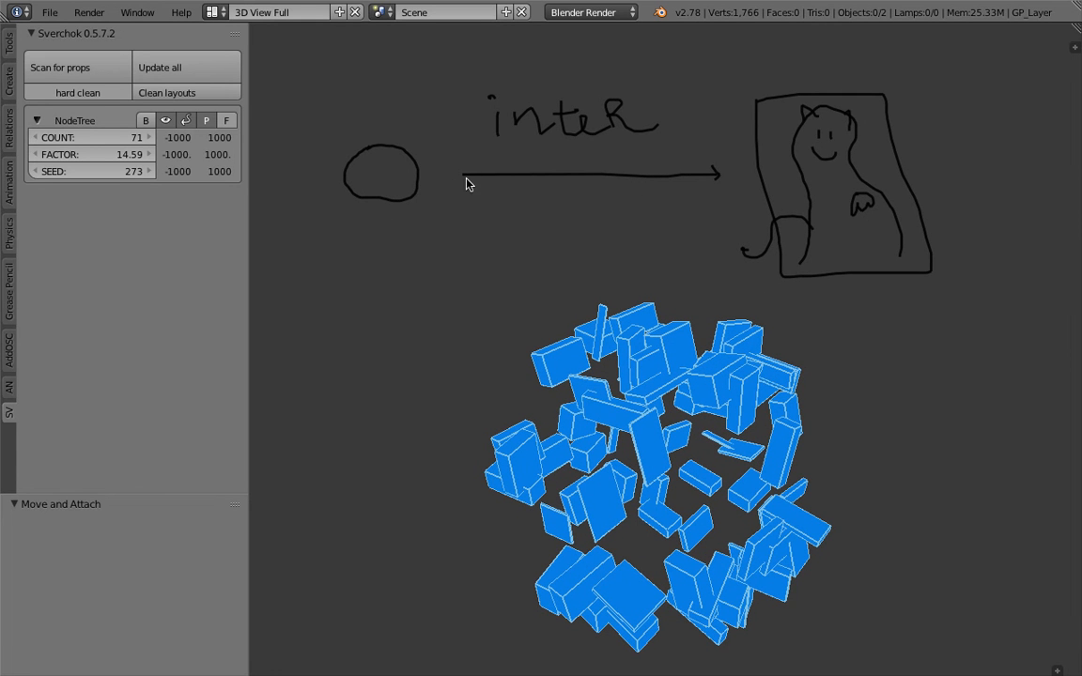
drag(467, 177, 463, 186)
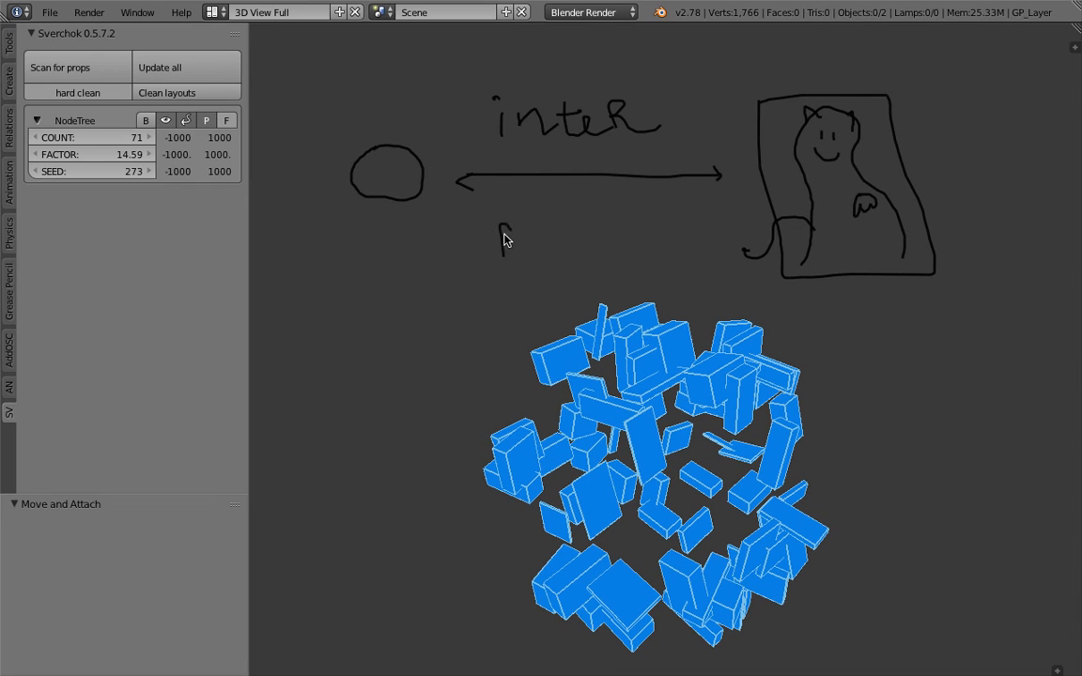
drag(576, 214, 580, 212)
Write B above the frame and 5 above the circle, and retrace the arrow with a larger head
mouse_move(813, 39)
mouse_down()
mouse_move(817, 88)
mouse_move(817, 41)
mouse_up()
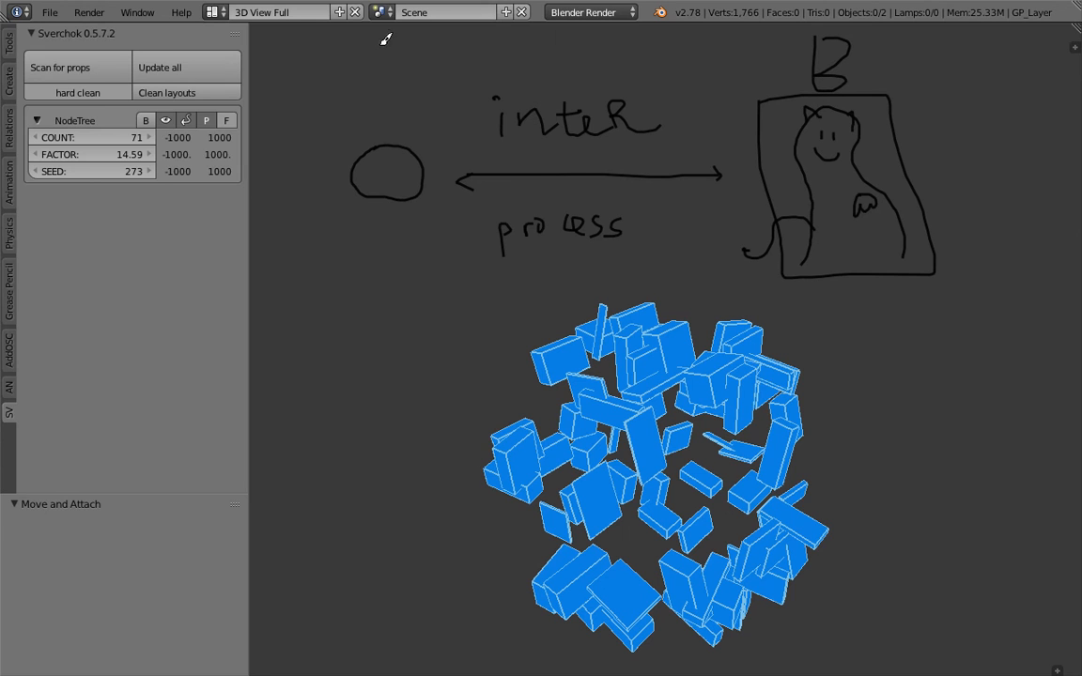
drag(386, 39, 370, 85)
drag(568, 179, 779, 174)
drag(712, 158, 716, 156)
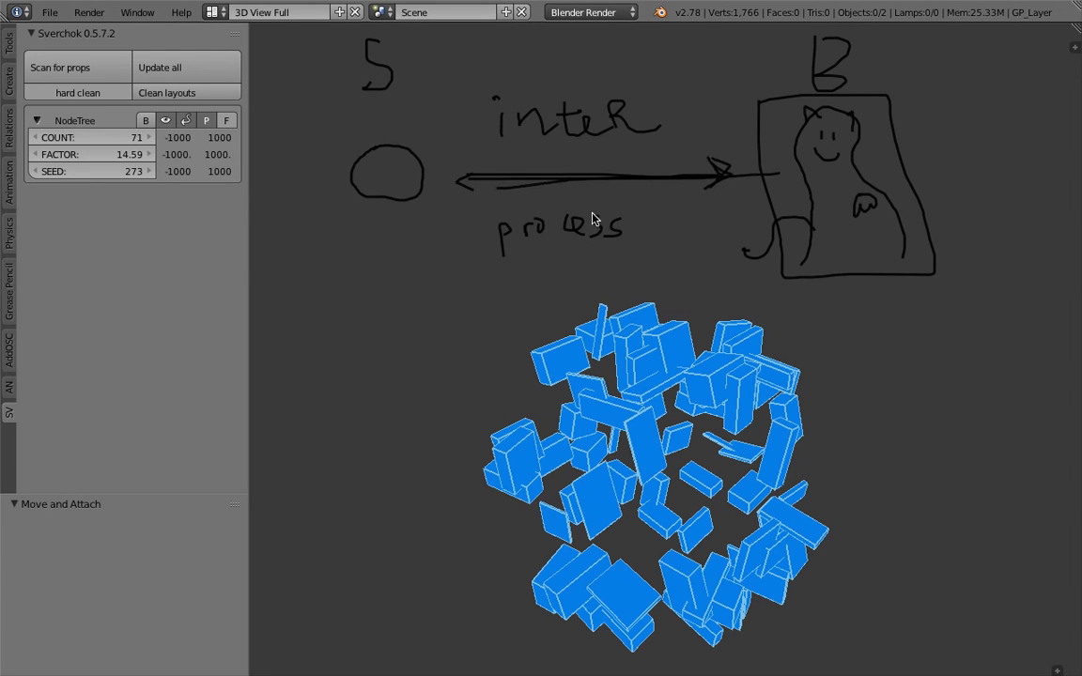
Turn the circle into a stick figure with arms and legs, and circle the B and 5
mouse_move(626, 222)
shift+middle_down()
mouse_move(627, 237)
mouse_move(576, 249)
shift+middle_up()
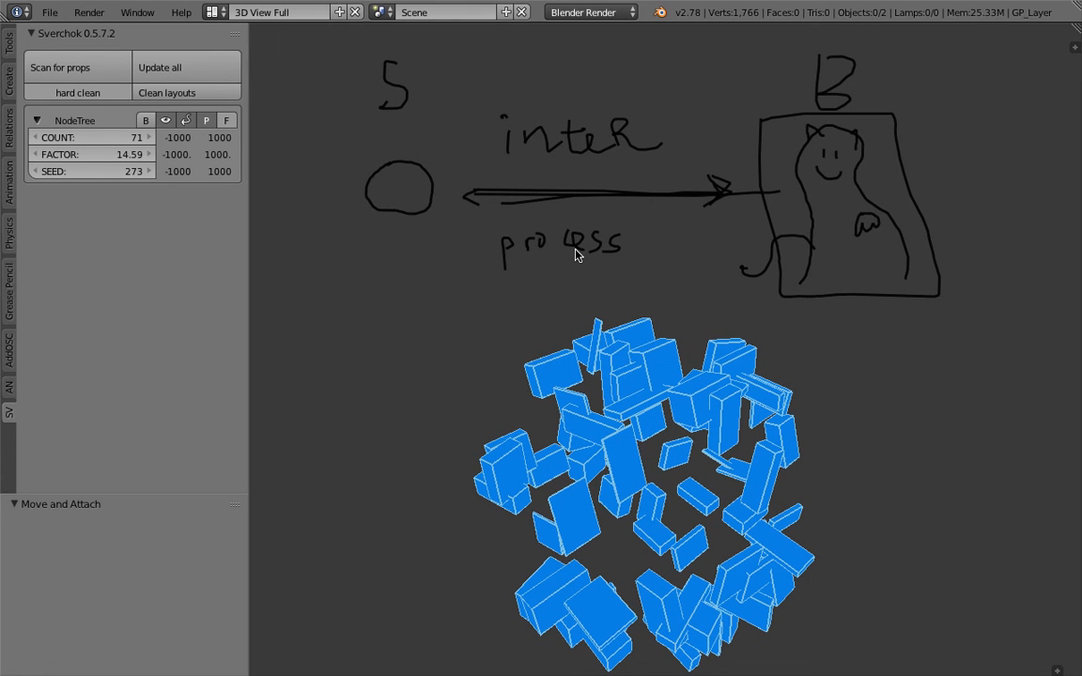
mouse_move(402, 167)
mouse_down()
mouse_move(364, 208)
mouse_move(411, 193)
mouse_move(379, 294)
mouse_up()
drag(422, 223, 431, 316)
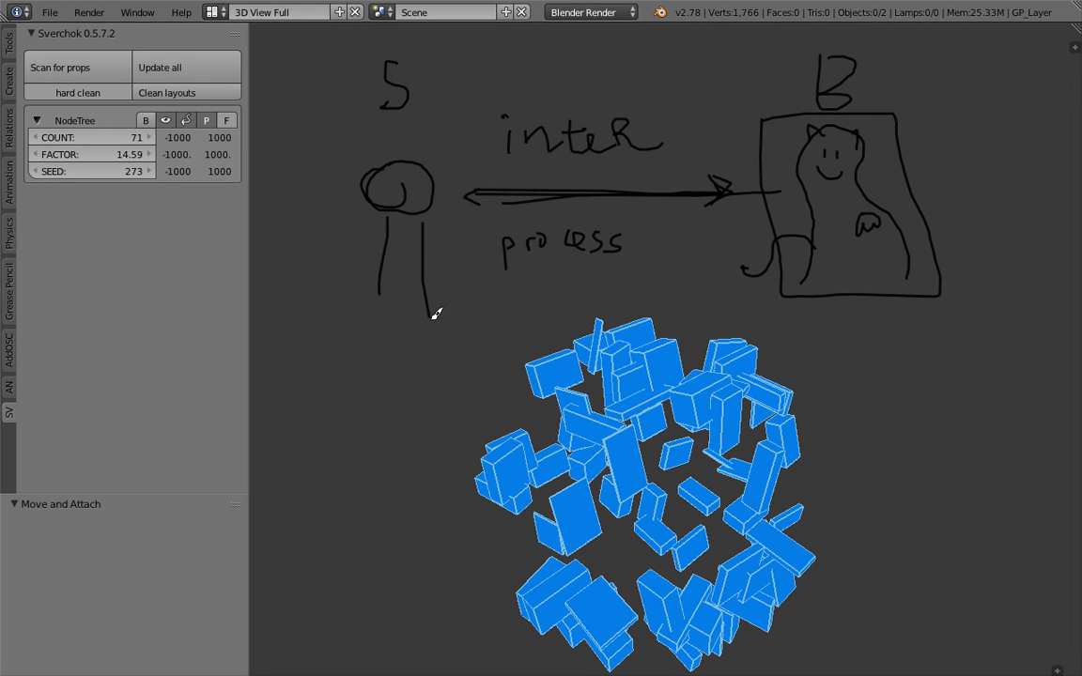
mouse_move(381, 228)
mouse_down()
mouse_move(378, 267)
mouse_move(416, 280)
mouse_up()
key(shift+d)
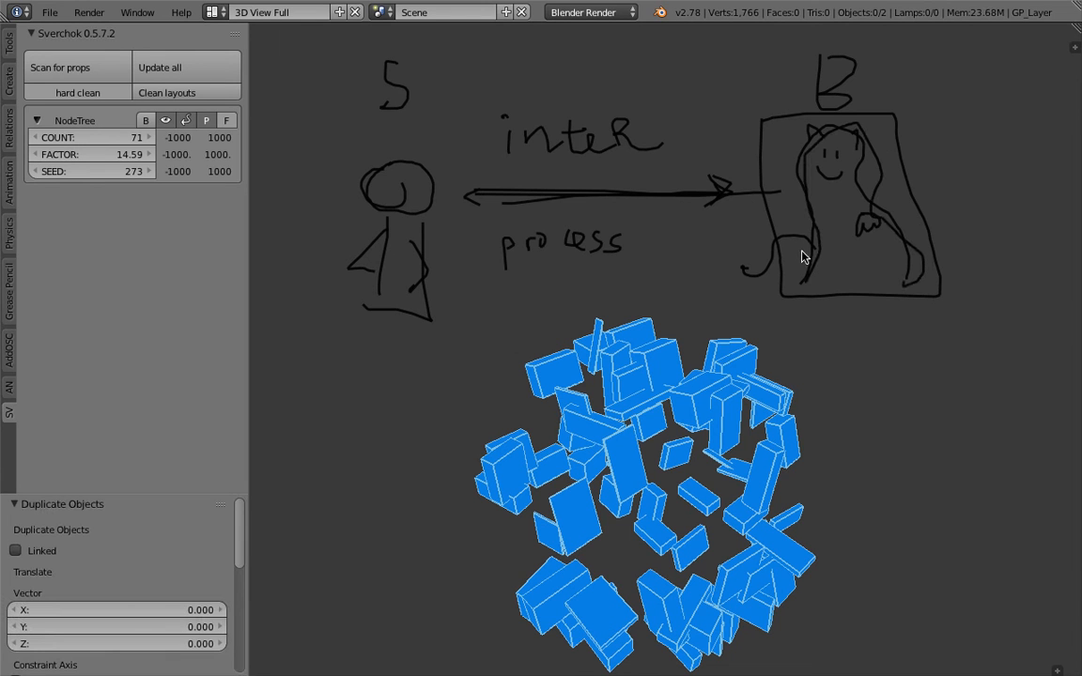
mouse_move(421, 191)
mouse_down()
mouse_move(423, 157)
mouse_move(460, 200)
mouse_move(521, 212)
mouse_move(715, 215)
mouse_up()
mouse_move(804, 82)
mouse_down()
mouse_move(798, 51)
mouse_move(827, 105)
mouse_up()
drag(387, 48, 408, 76)
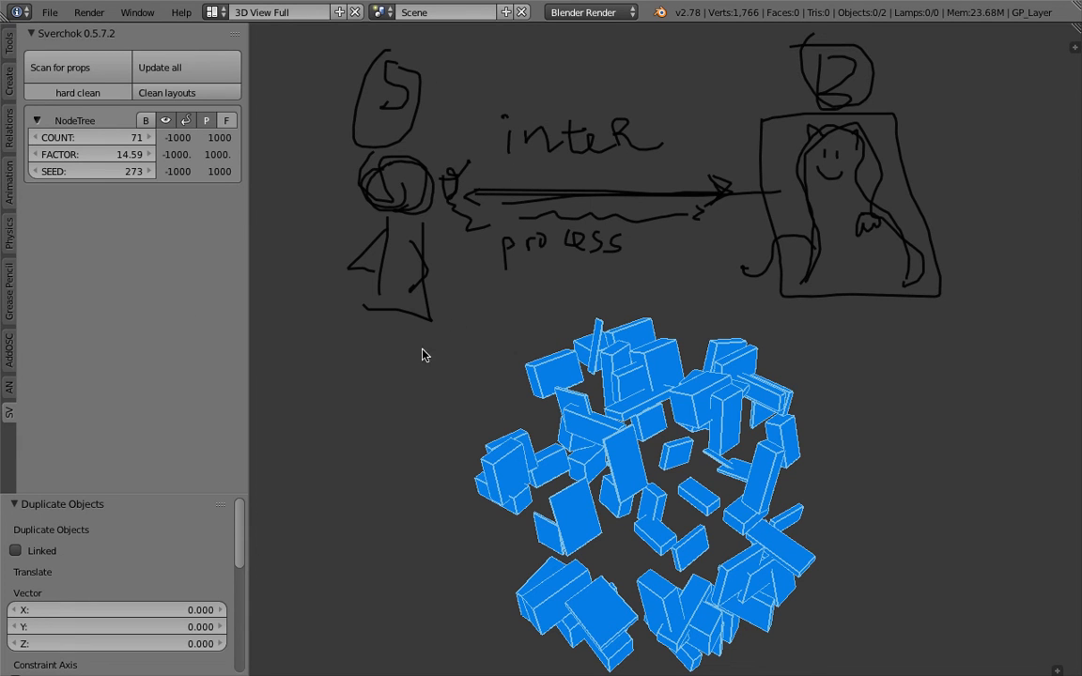
Raise FACTOR to 17.74 and settle COUNT at 67
drag(106, 155, 339, 158)
drag(97, 155, 230, 251)
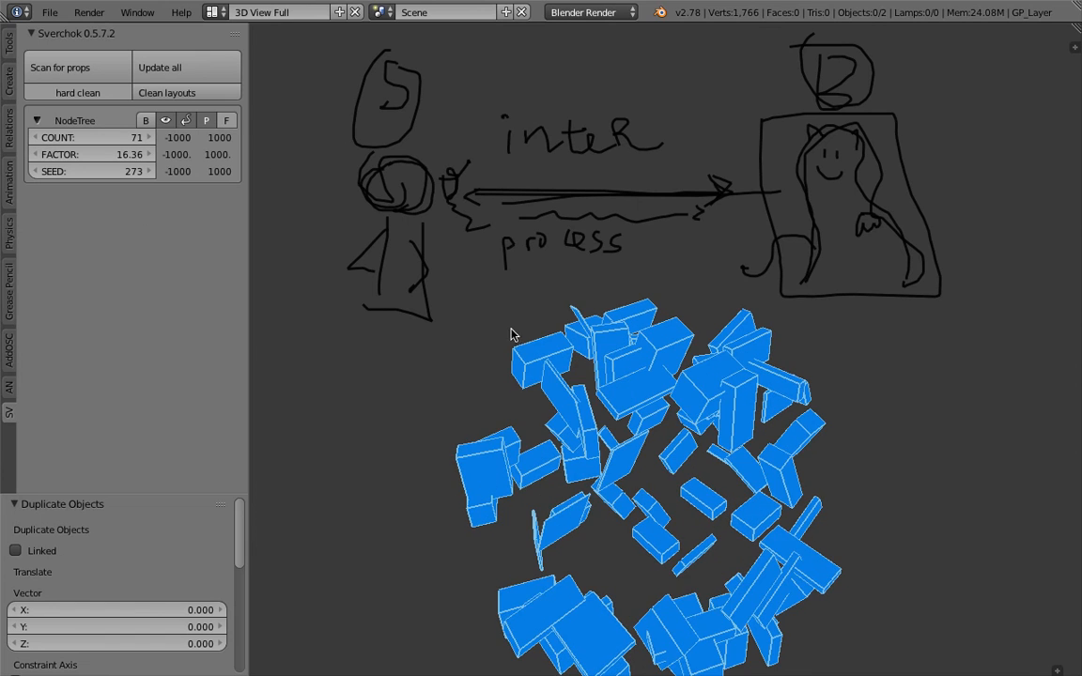
middle_drag(514, 335, 540, 310)
drag(114, 155, 244, 155)
mouse_move(138, 140)
mouse_down()
mouse_move(109, 141)
mouse_move(134, 141)
mouse_up()
shift+middle_drag(719, 353, 467, 338)
Sketch a small rounded grease-pencil figure with a foot stroke in empty space
shift+middle_drag(734, 291, 601, 317)
key(d)
drag(649, 209, 664, 210)
drag(656, 284, 667, 279)
Draw a circle with a long diagonal line, a zigzag and a hooked downward arrow
shift+middle_drag(657, 142, 563, 270)
key(d)
drag(690, 121, 683, 121)
mouse_move(693, 150)
mouse_down()
mouse_move(752, 277)
mouse_move(834, 237)
mouse_move(927, 224)
mouse_move(929, 240)
mouse_up()
mouse_move(792, 141)
mouse_down()
mouse_move(794, 223)
mouse_move(833, 197)
mouse_up()
drag(891, 155, 893, 198)
Sketch a mushroom-headed stick figure with legs and arms, plus a second outlined figure
shift+middle_drag(794, 370, 732, 321)
mouse_move(658, 303)
mouse_down()
mouse_move(647, 358)
mouse_move(666, 302)
mouse_up()
mouse_move(647, 355)
mouse_down()
mouse_move(657, 406)
mouse_move(706, 473)
mouse_move(629, 394)
mouse_up()
drag(679, 362, 714, 396)
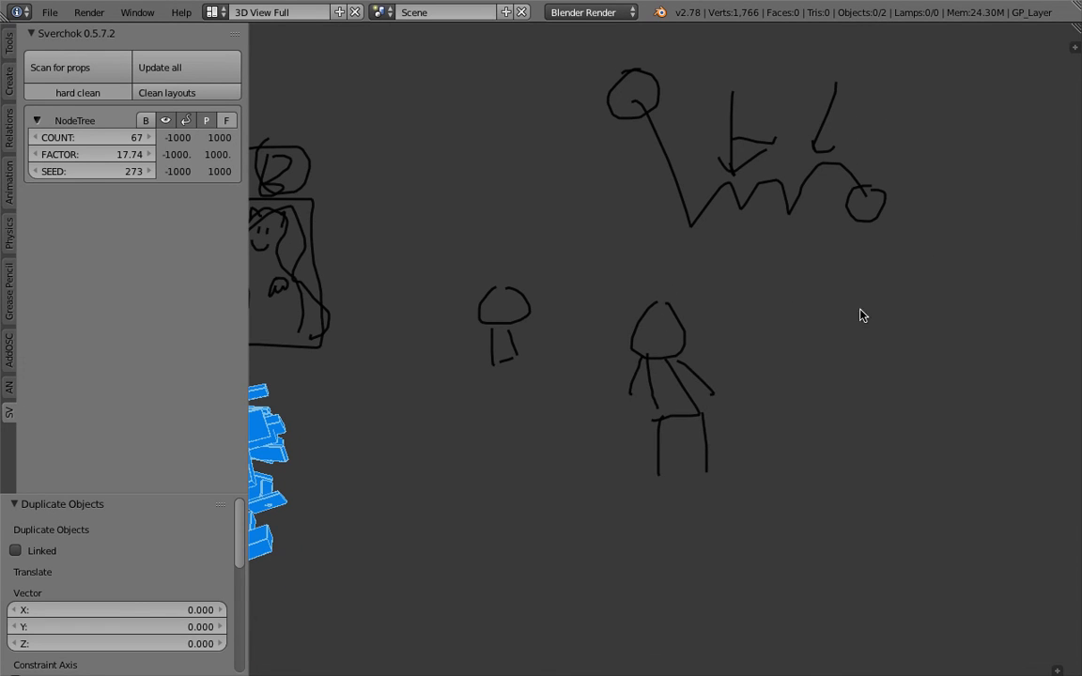
drag(896, 334, 878, 300)
mouse_move(883, 349)
mouse_down()
mouse_move(874, 414)
mouse_move(921, 374)
mouse_up()
drag(880, 357, 866, 374)
Label the arrow 'pos' and finish the lower arrow's shaft and arrowhead
shift+middle_drag(735, 358, 706, 358)
mouse_move(706, 310)
mouse_down()
mouse_move(710, 268)
mouse_move(735, 277)
mouse_up()
shift+middle_drag(713, 400, 682, 406)
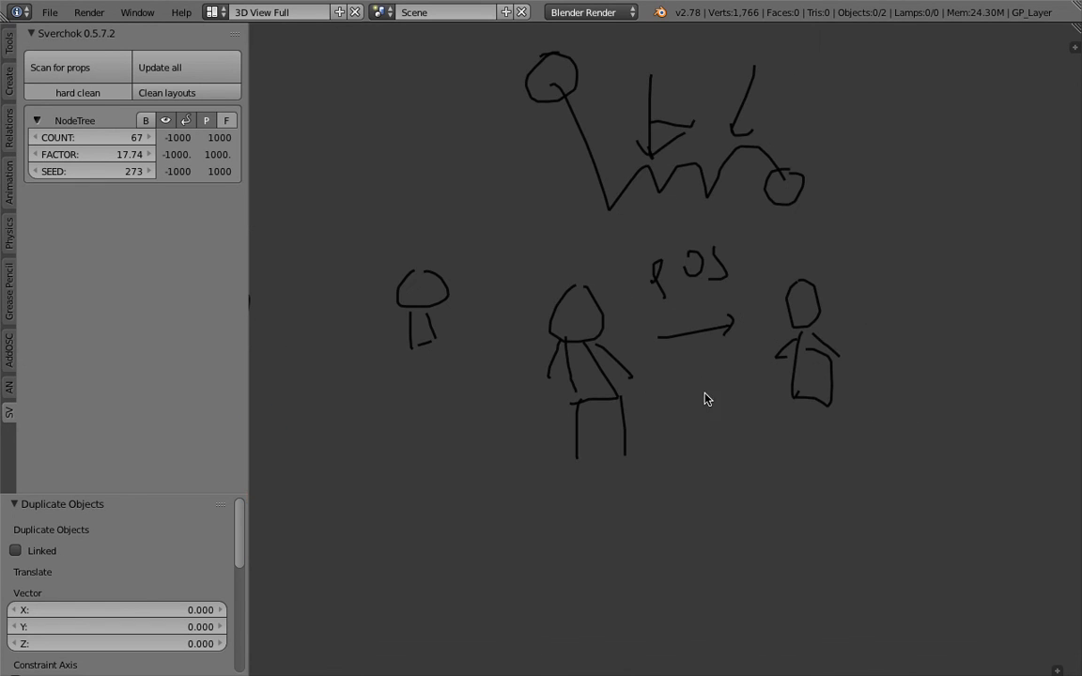
drag(725, 376, 727, 369)
drag(717, 372, 726, 390)
shift+middle_drag(748, 373, 602, 414)
Draw a long double arrow across the top above the first diagram and boxes
mouse_move(644, 381)
shift+middle_down()
mouse_move(601, 382)
mouse_move(813, 380)
mouse_move(797, 307)
shift+middle_up()
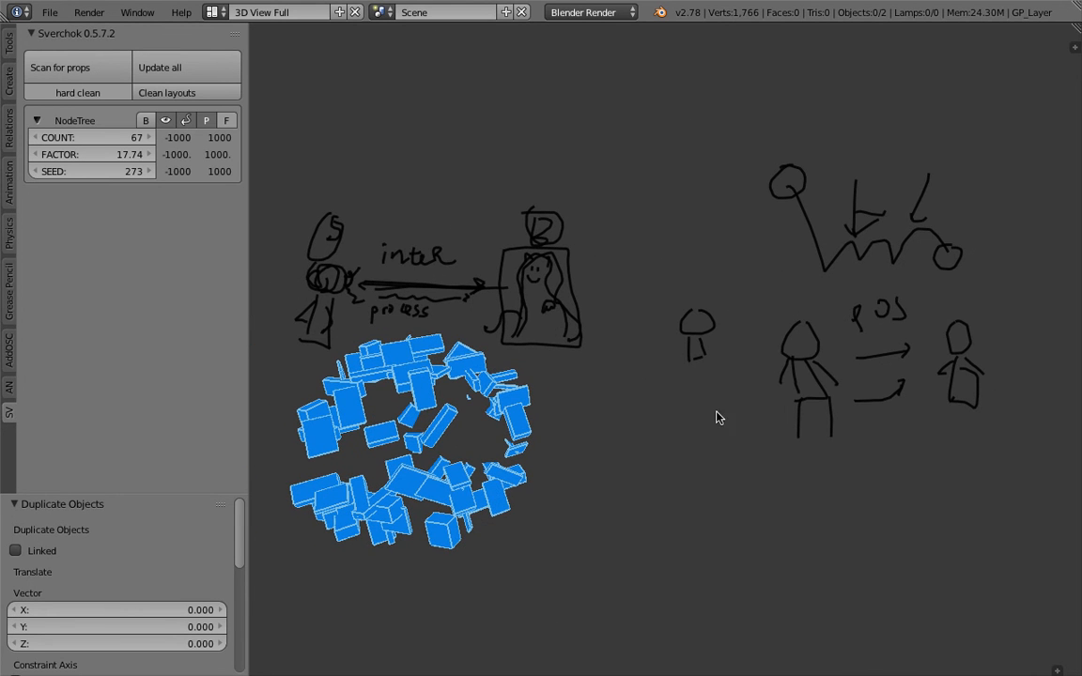
mouse_move(495, 130)
mouse_down()
mouse_move(824, 107)
mouse_move(797, 127)
mouse_move(529, 151)
mouse_up()
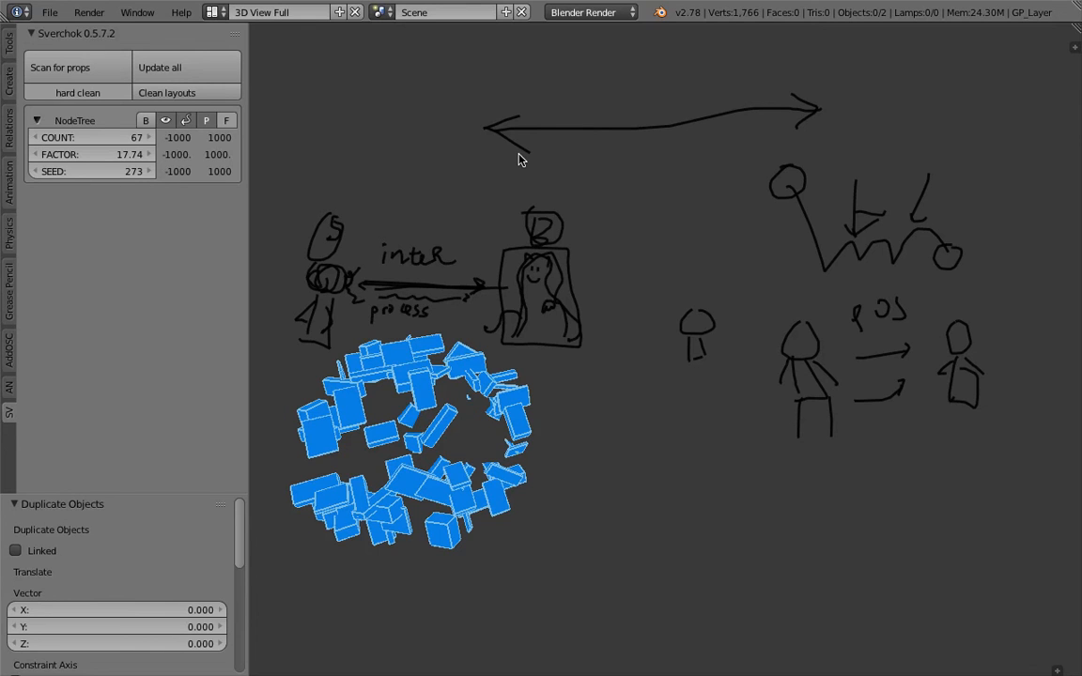
scroll(695, 200, down, 3)
scroll(699, 273, up, 5)
From a new perspective, add a curved ribbon stroke looping through the mushroom-like figure
shift+middle_drag(558, 347, 706, 282)
mouse_move(706, 282)
middle_down()
mouse_move(729, 301)
mouse_move(603, 355)
mouse_move(681, 381)
middle_up()
scroll(683, 382, down, 1)
mouse_move(757, 400)
shift+middle_down()
mouse_move(734, 385)
mouse_move(676, 407)
shift+middle_up()
mouse_move(717, 426)
mouse_down()
mouse_move(840, 239)
mouse_move(882, 379)
mouse_up()
scroll(815, 347, down, 1)
shift+middle_drag(820, 349, 768, 356)
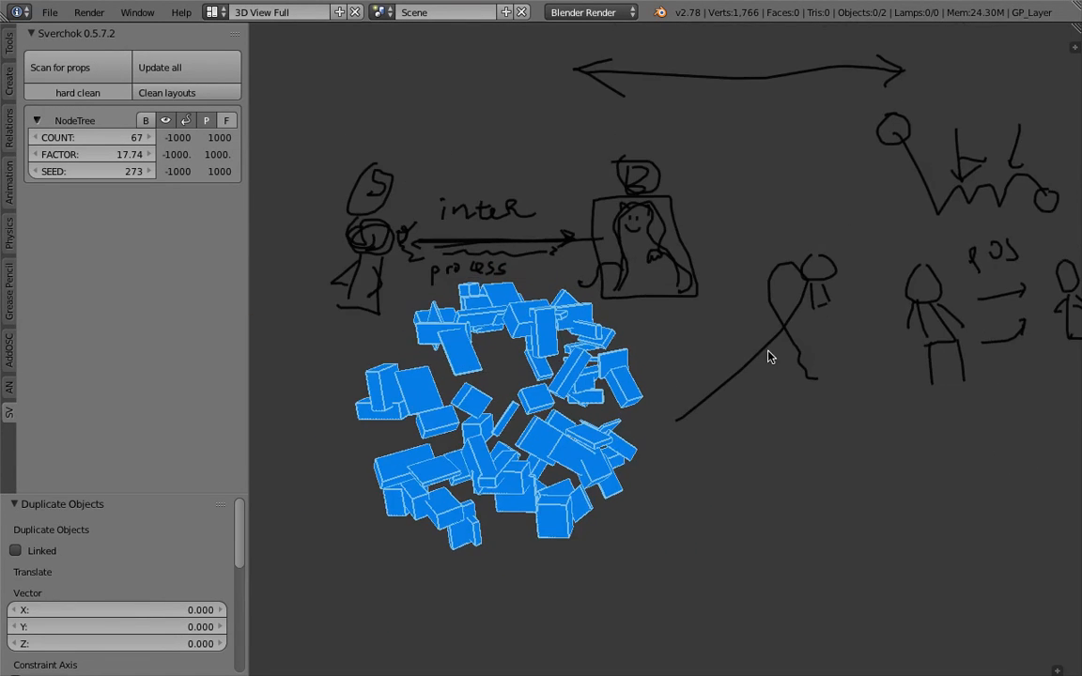